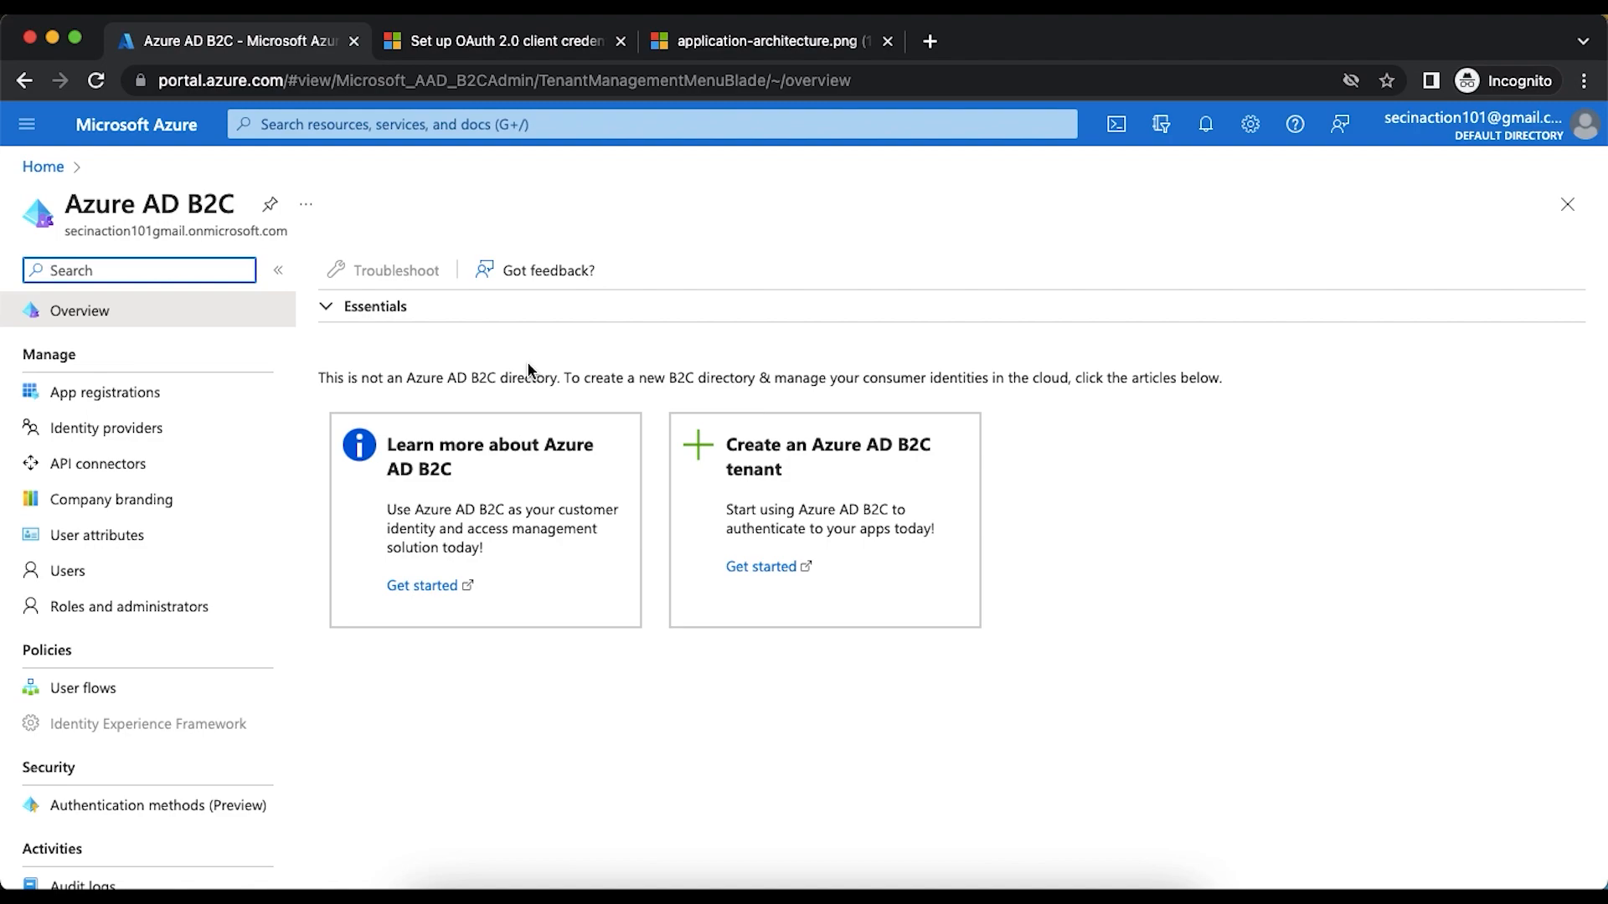
- Review the Microsoft Learn article on the OAuth 2.0 client credentials flow, covering web API registration, app roles and client secret creation
left_click(508, 43)
scroll(609, 323, "up", 20)
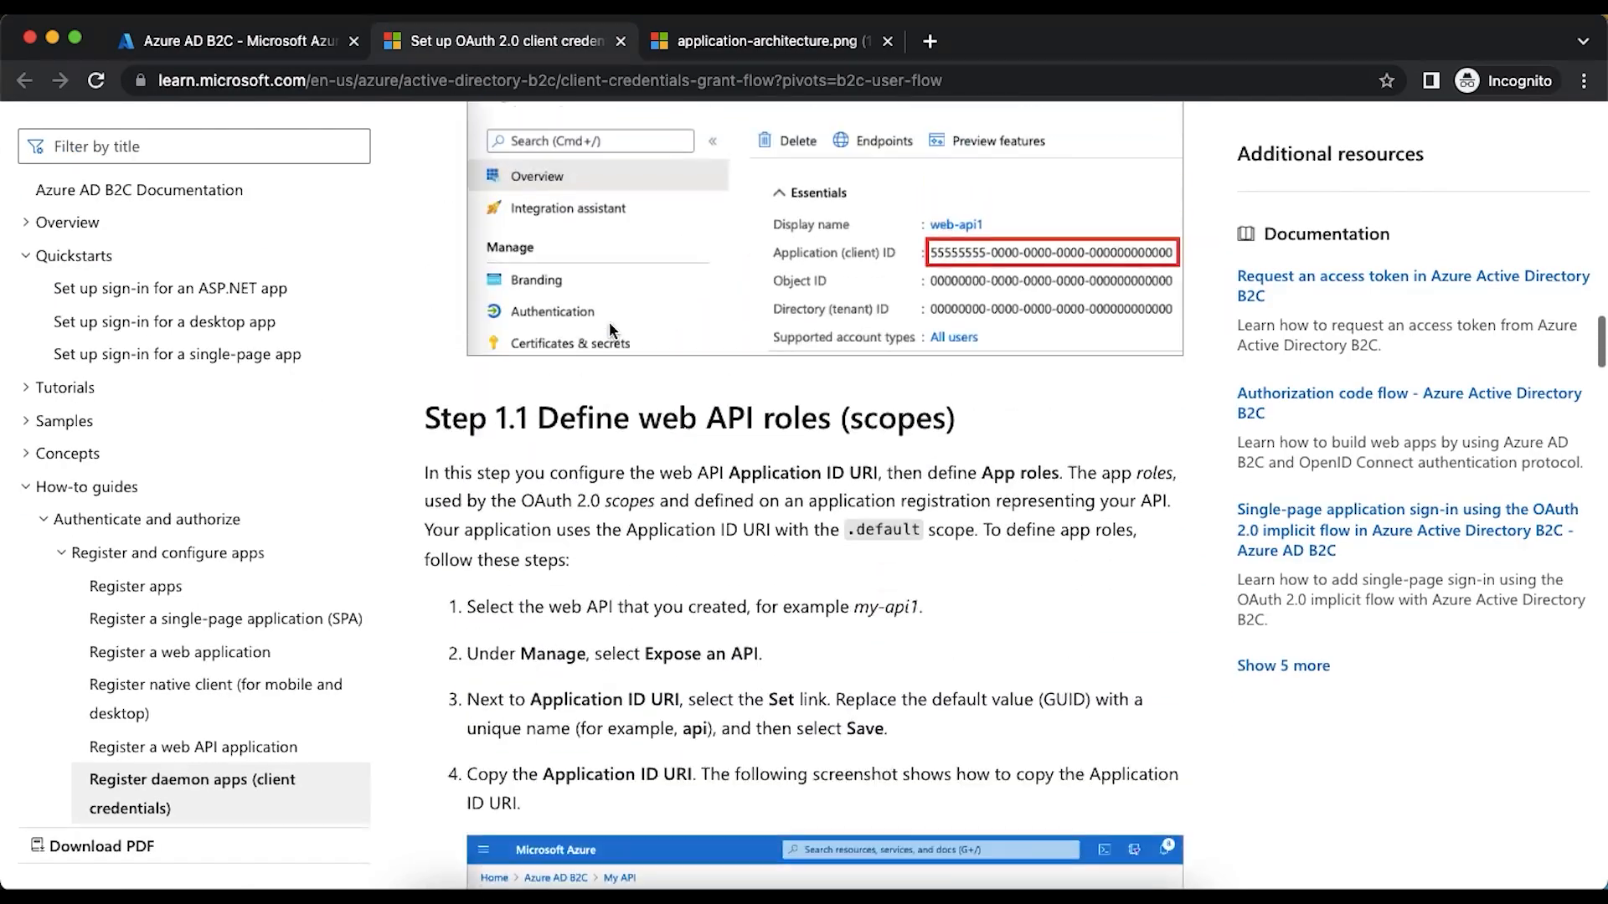
scroll(610, 328, "up", 8)
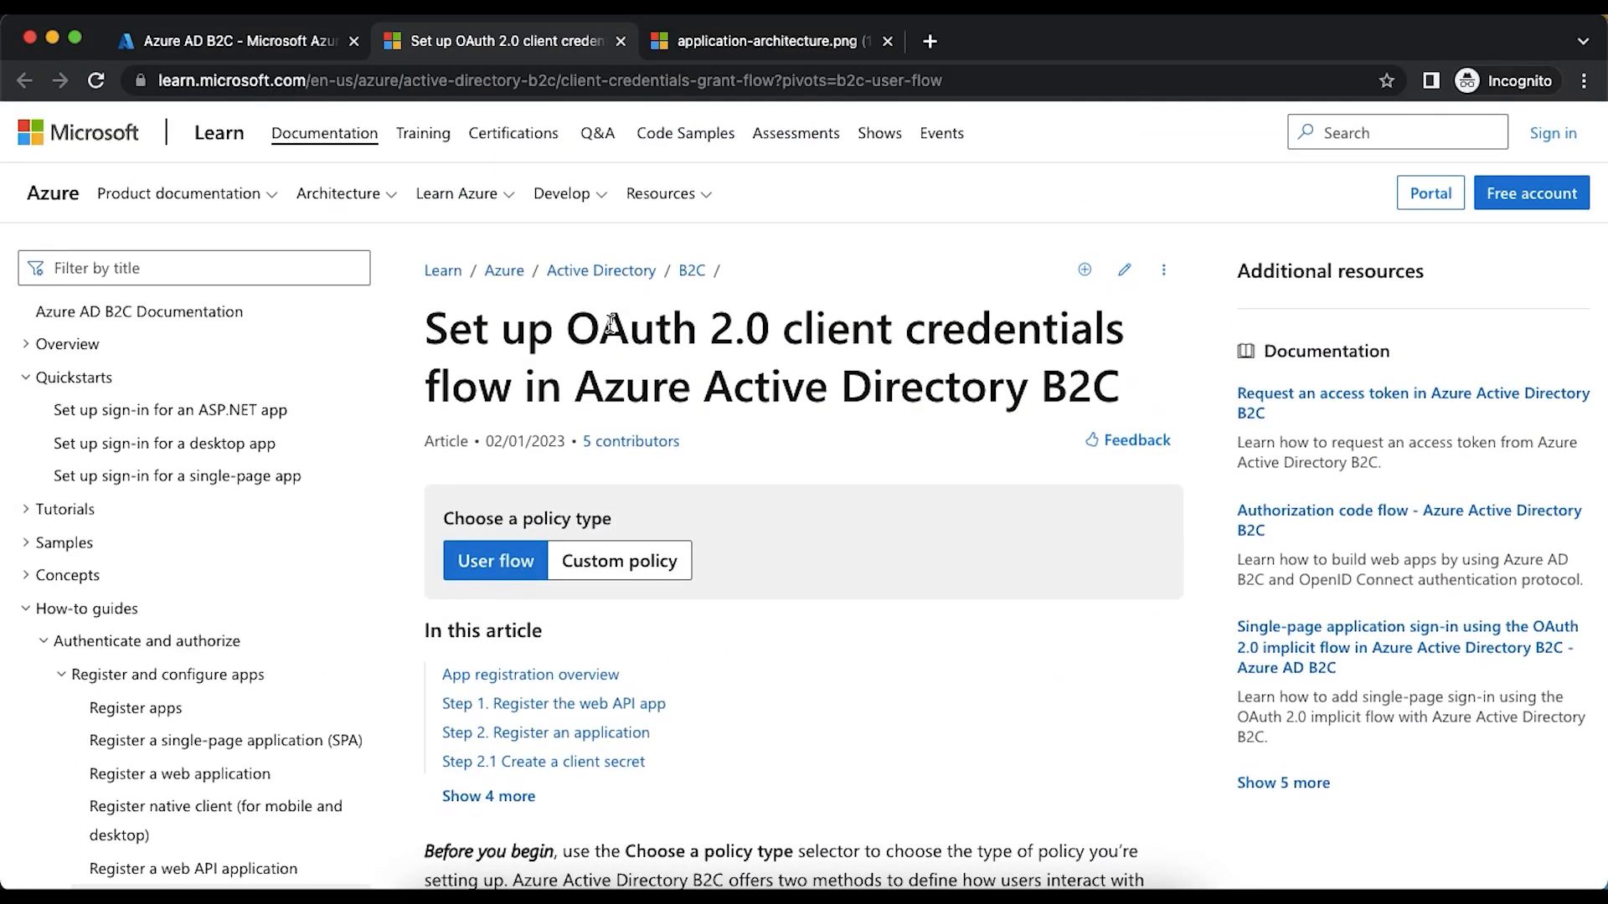
scroll(611, 323, "down", 20)
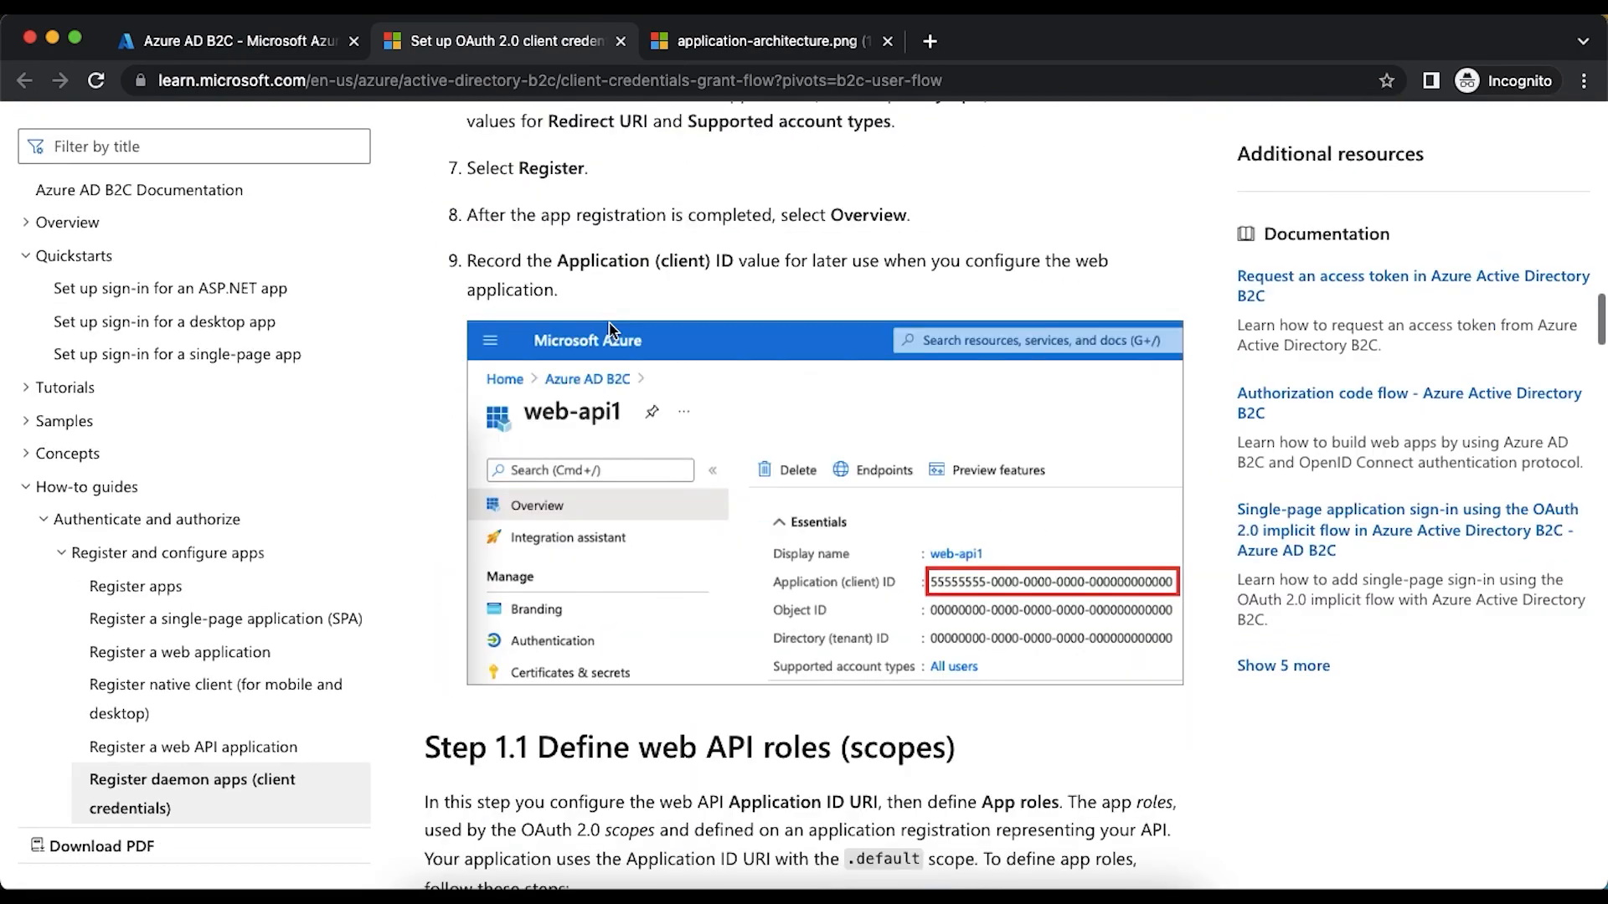
scroll(610, 329, "down", 15)
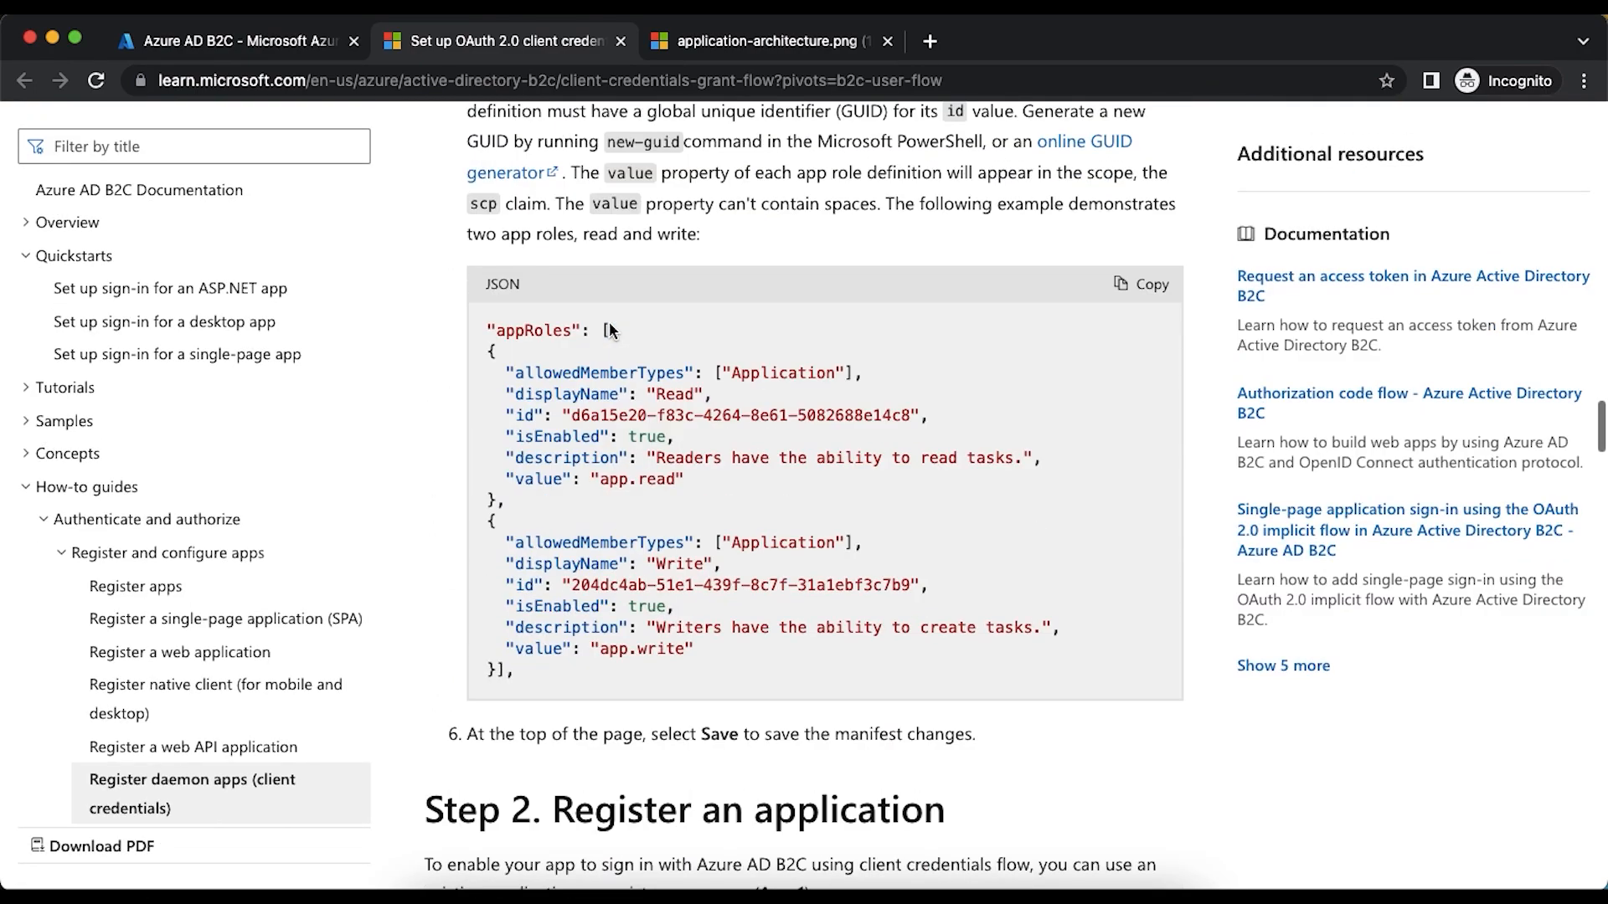
scroll(610, 329, "down", 15)
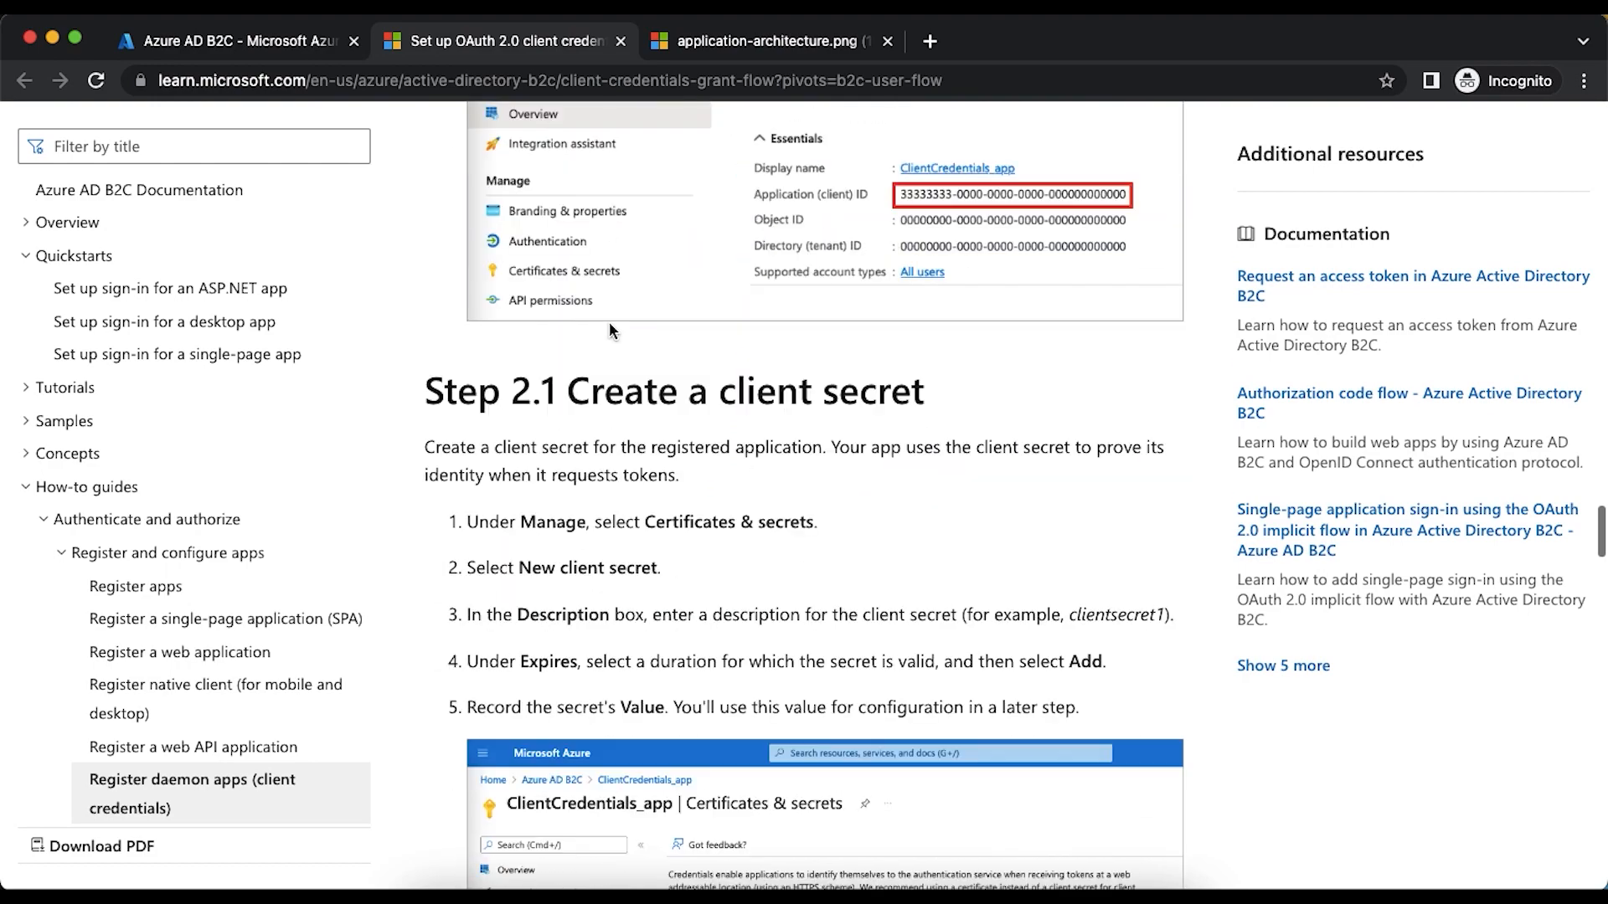
scroll(610, 329, "down", 5)
scroll(609, 329, "up", 6)
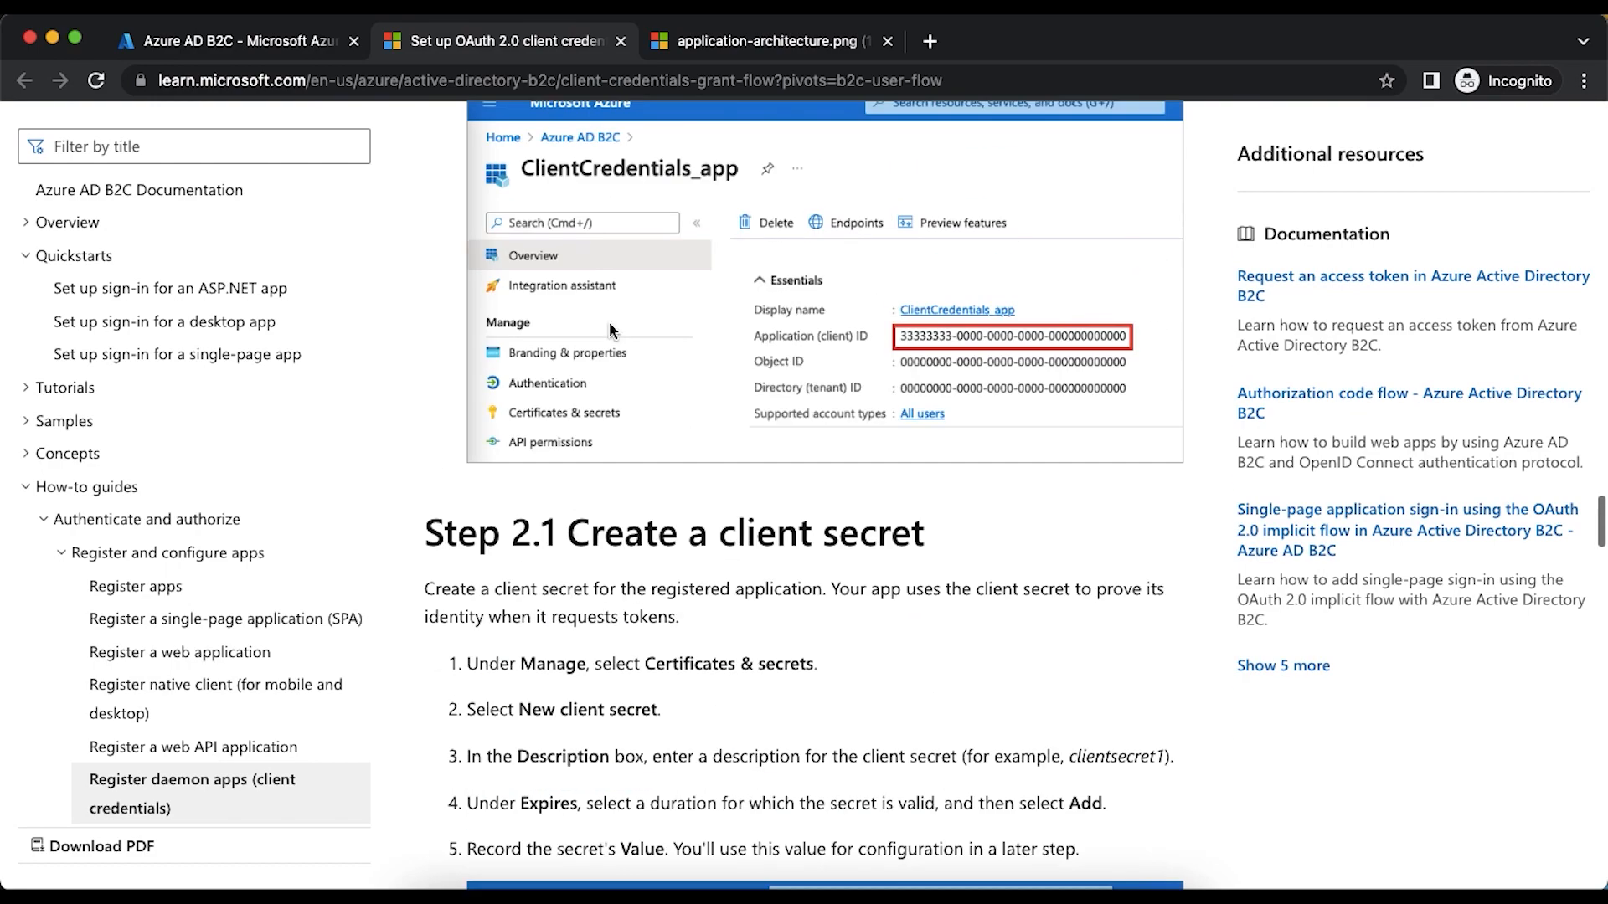
scroll(609, 329, "up", 8)
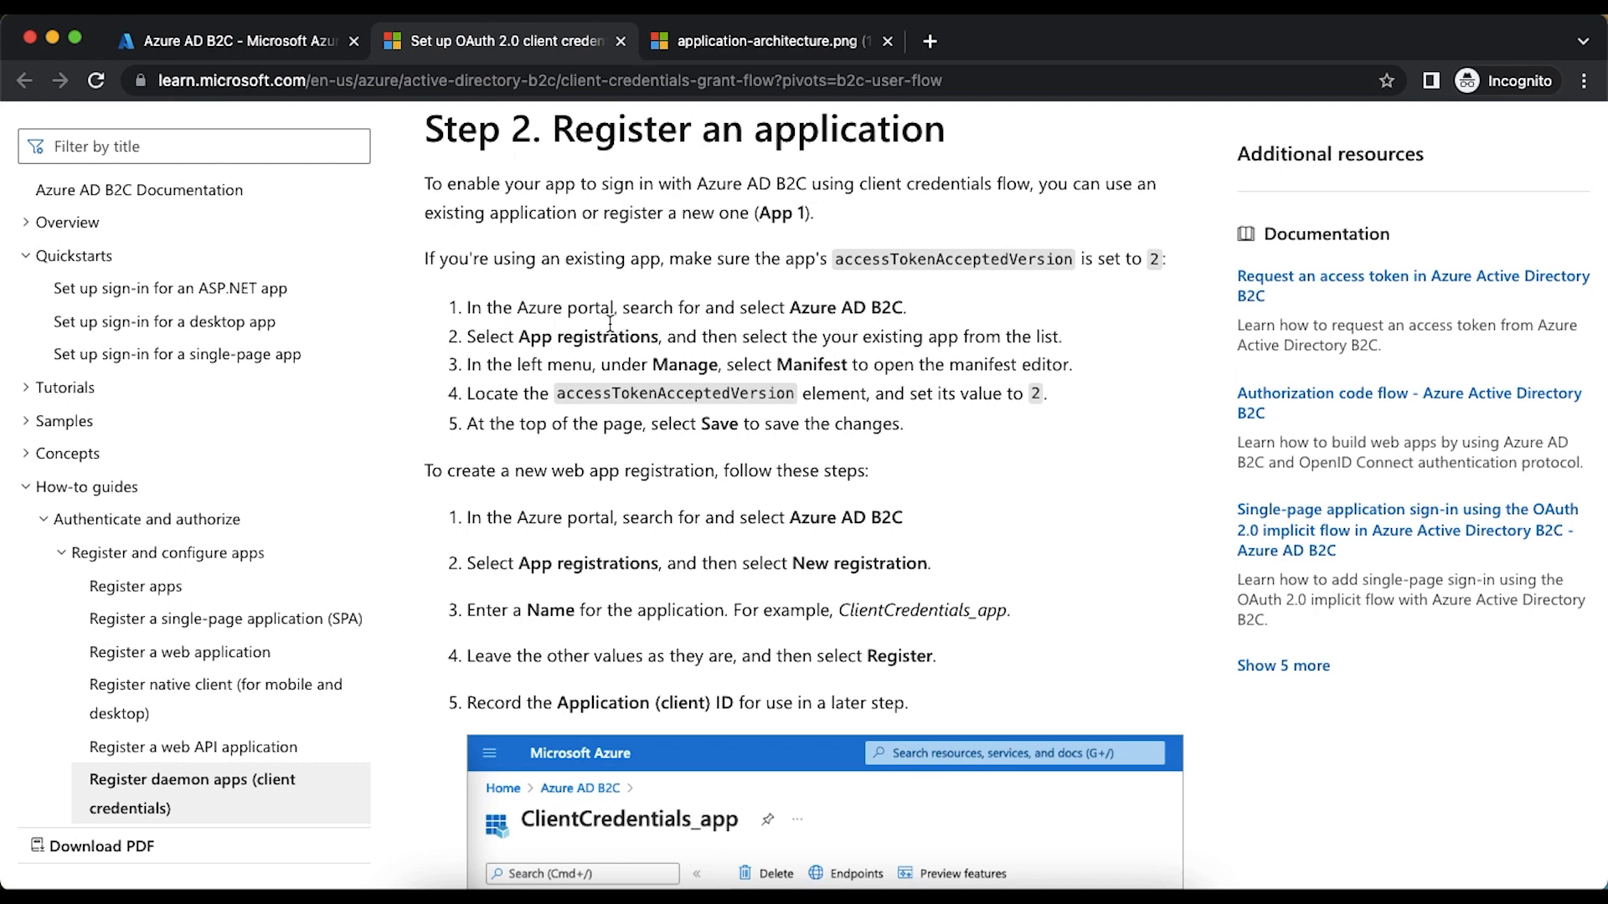
scroll(610, 330, "up", 7)
- Register a new application named apiapp in the Azure AD B2C app registrations, keeping the default account type and no redirect URI
left_click(216, 40)
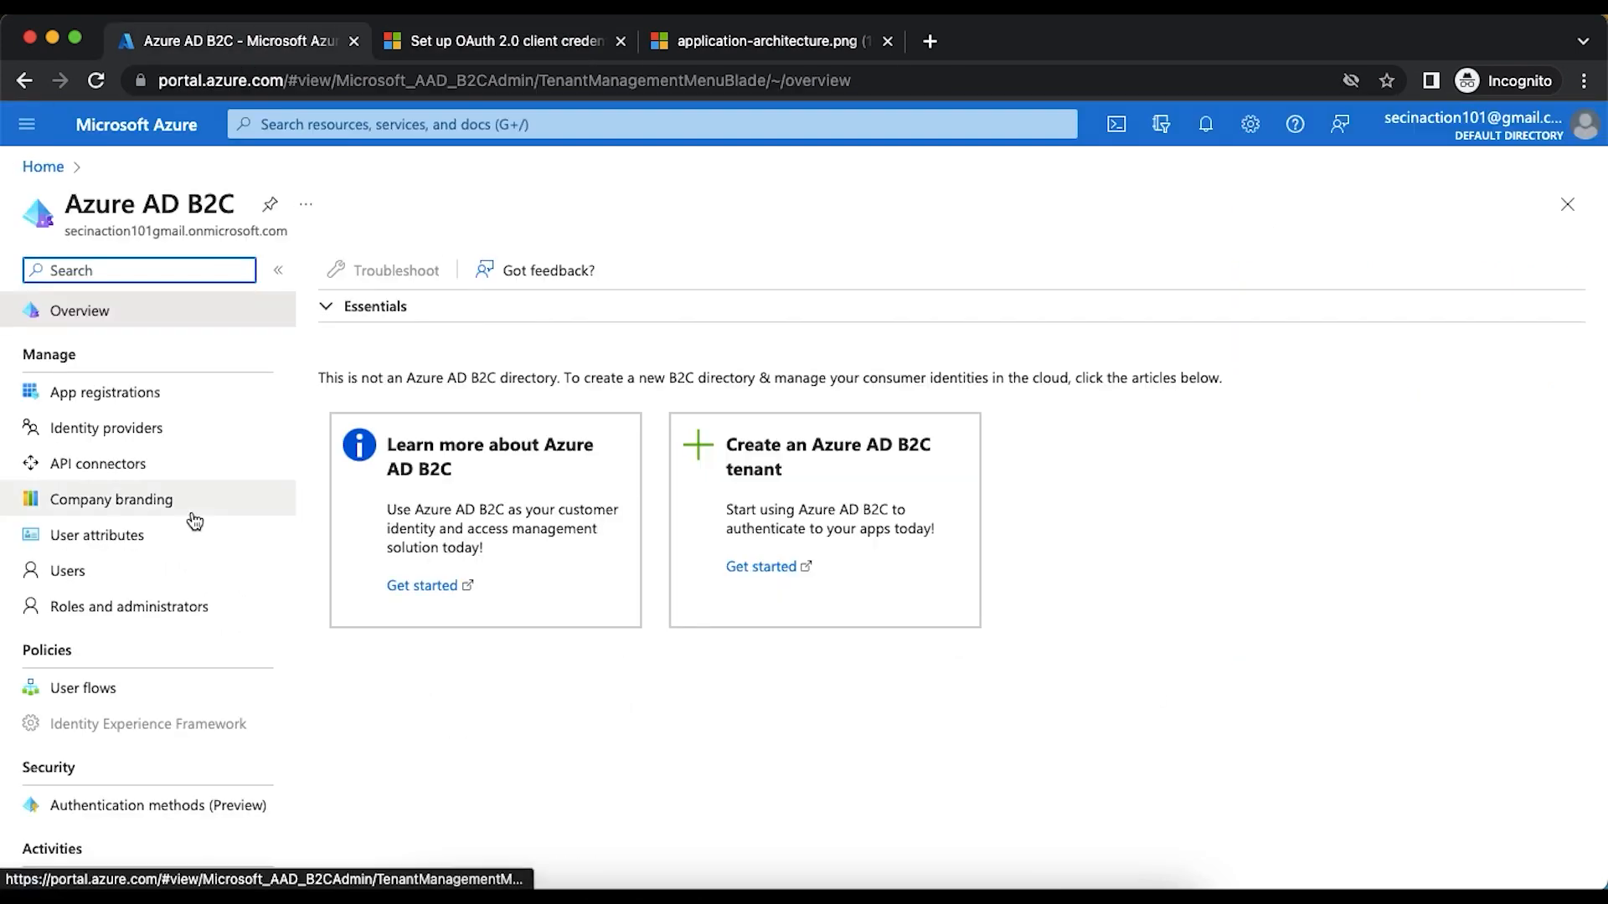
left_click(126, 392)
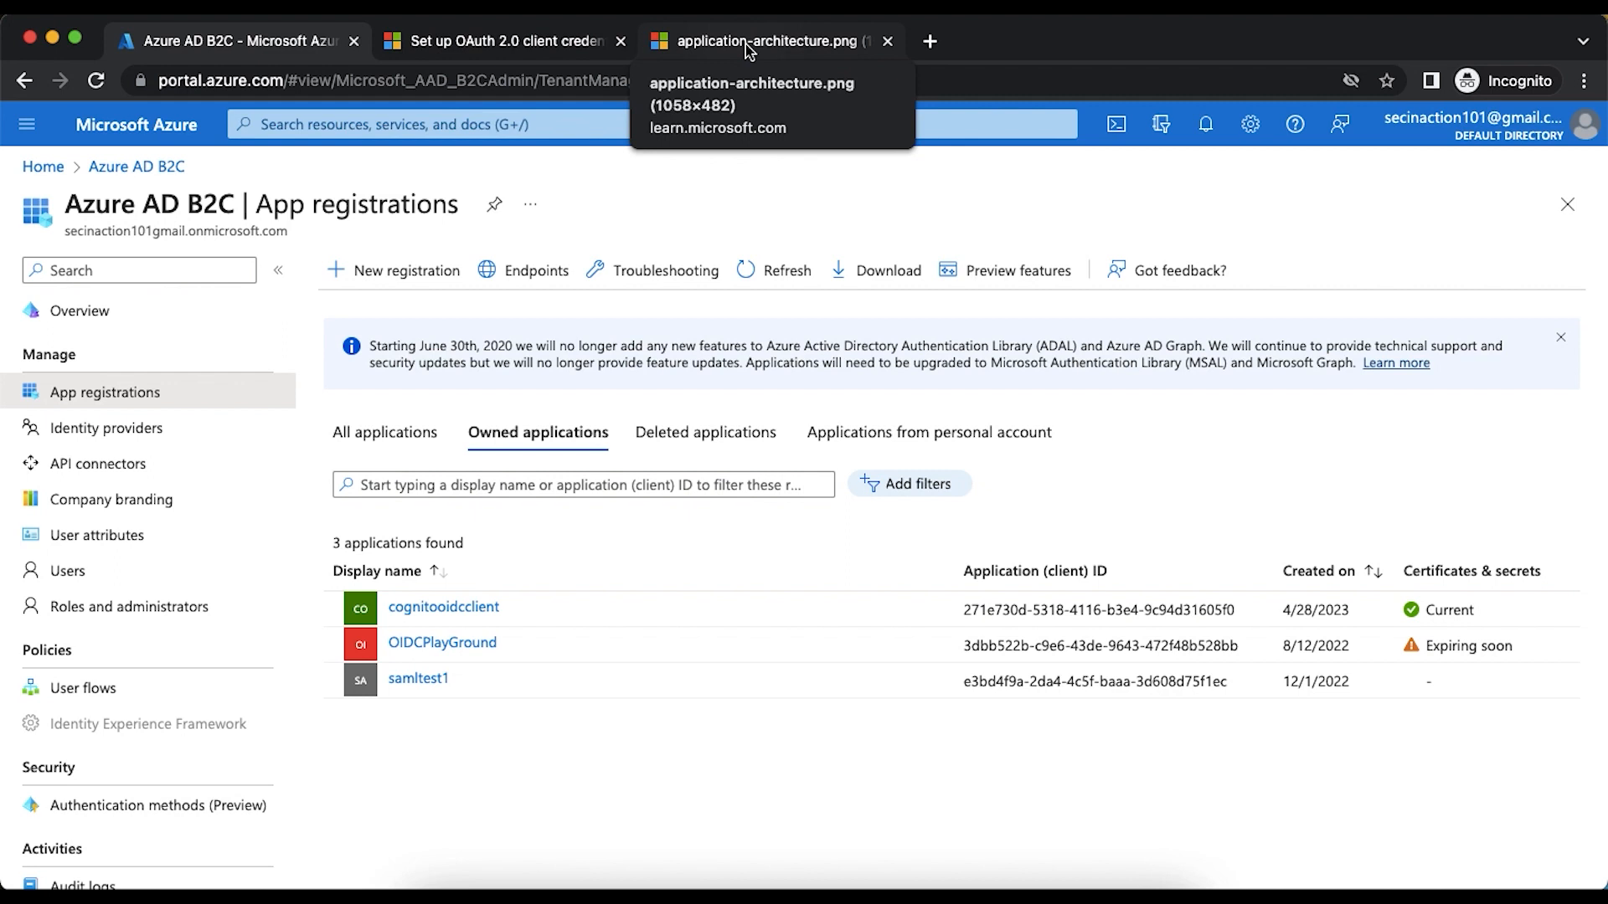
left_click(748, 50)
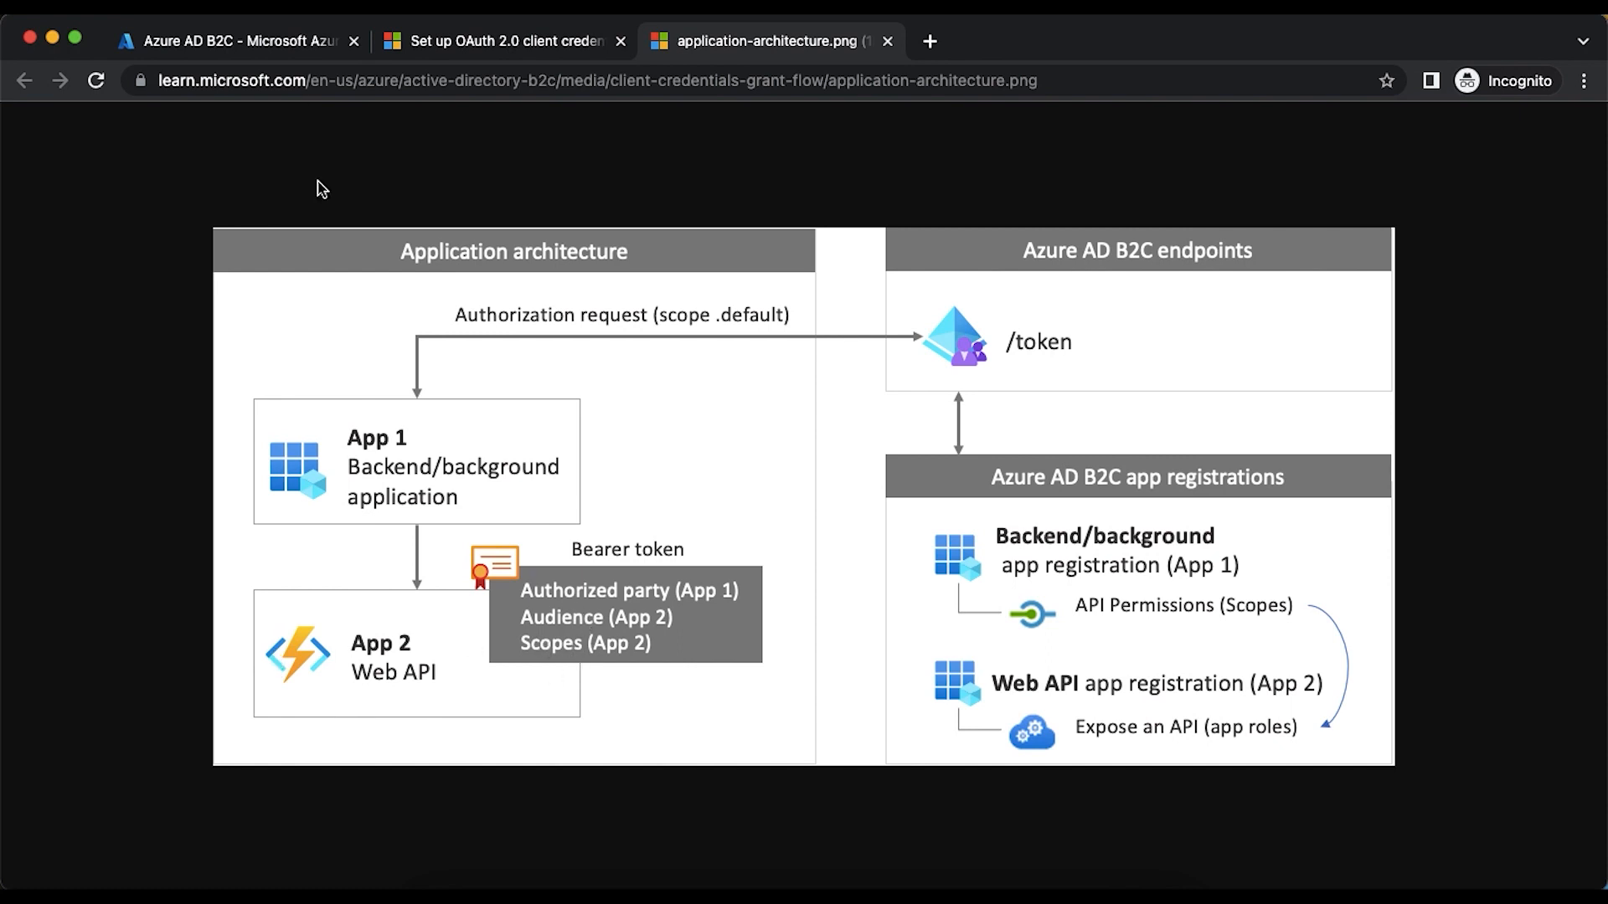
left_click(209, 40)
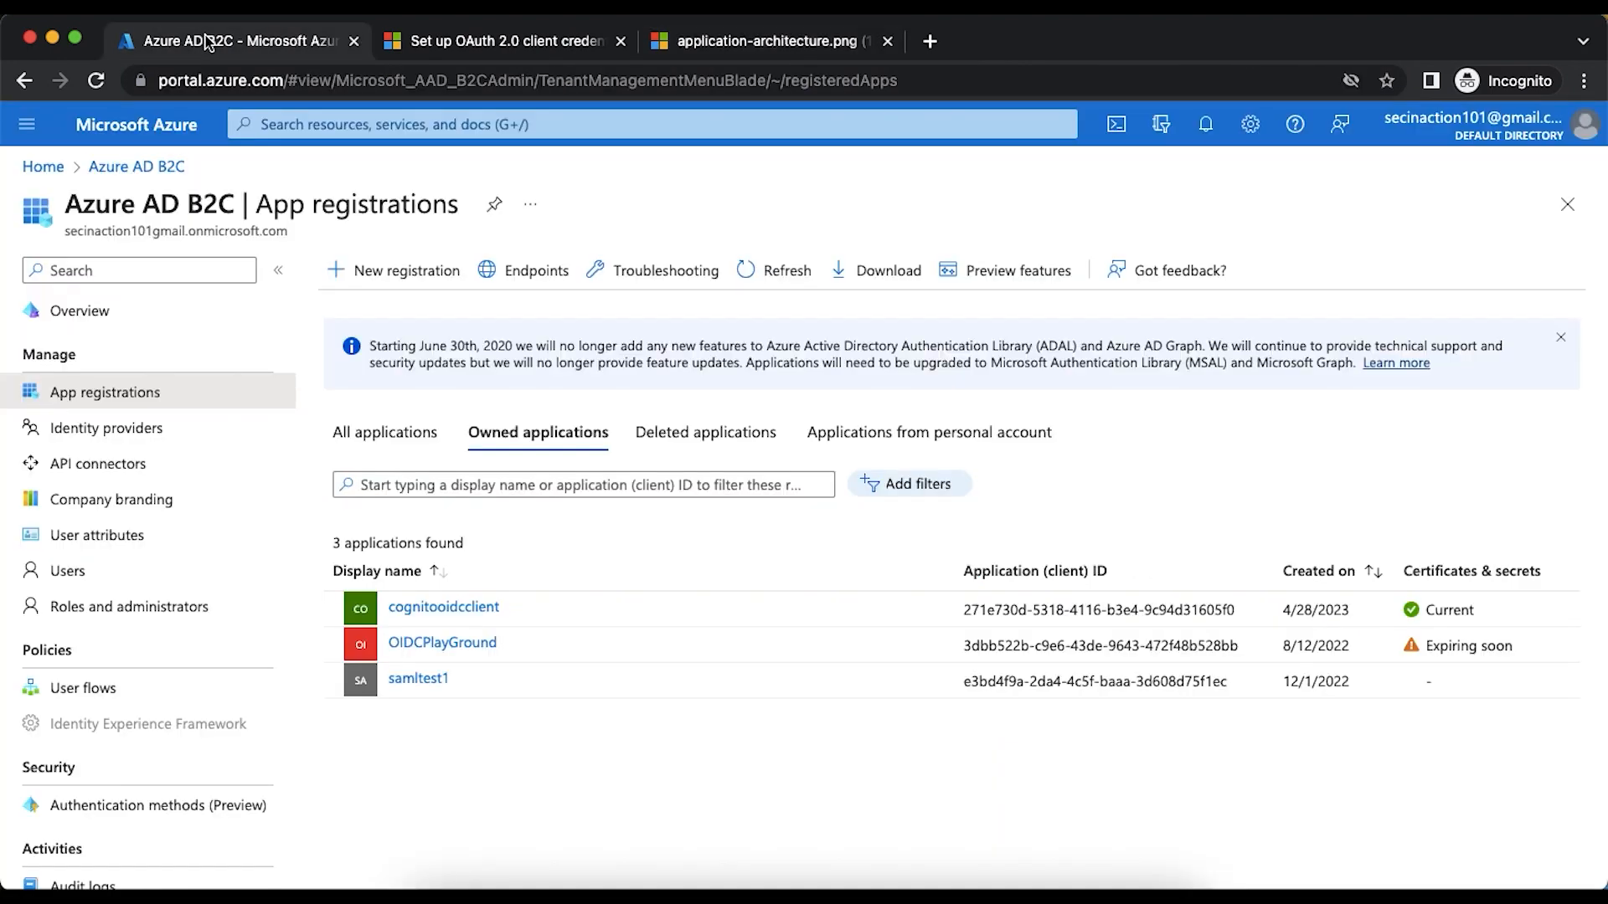
left_click(406, 272)
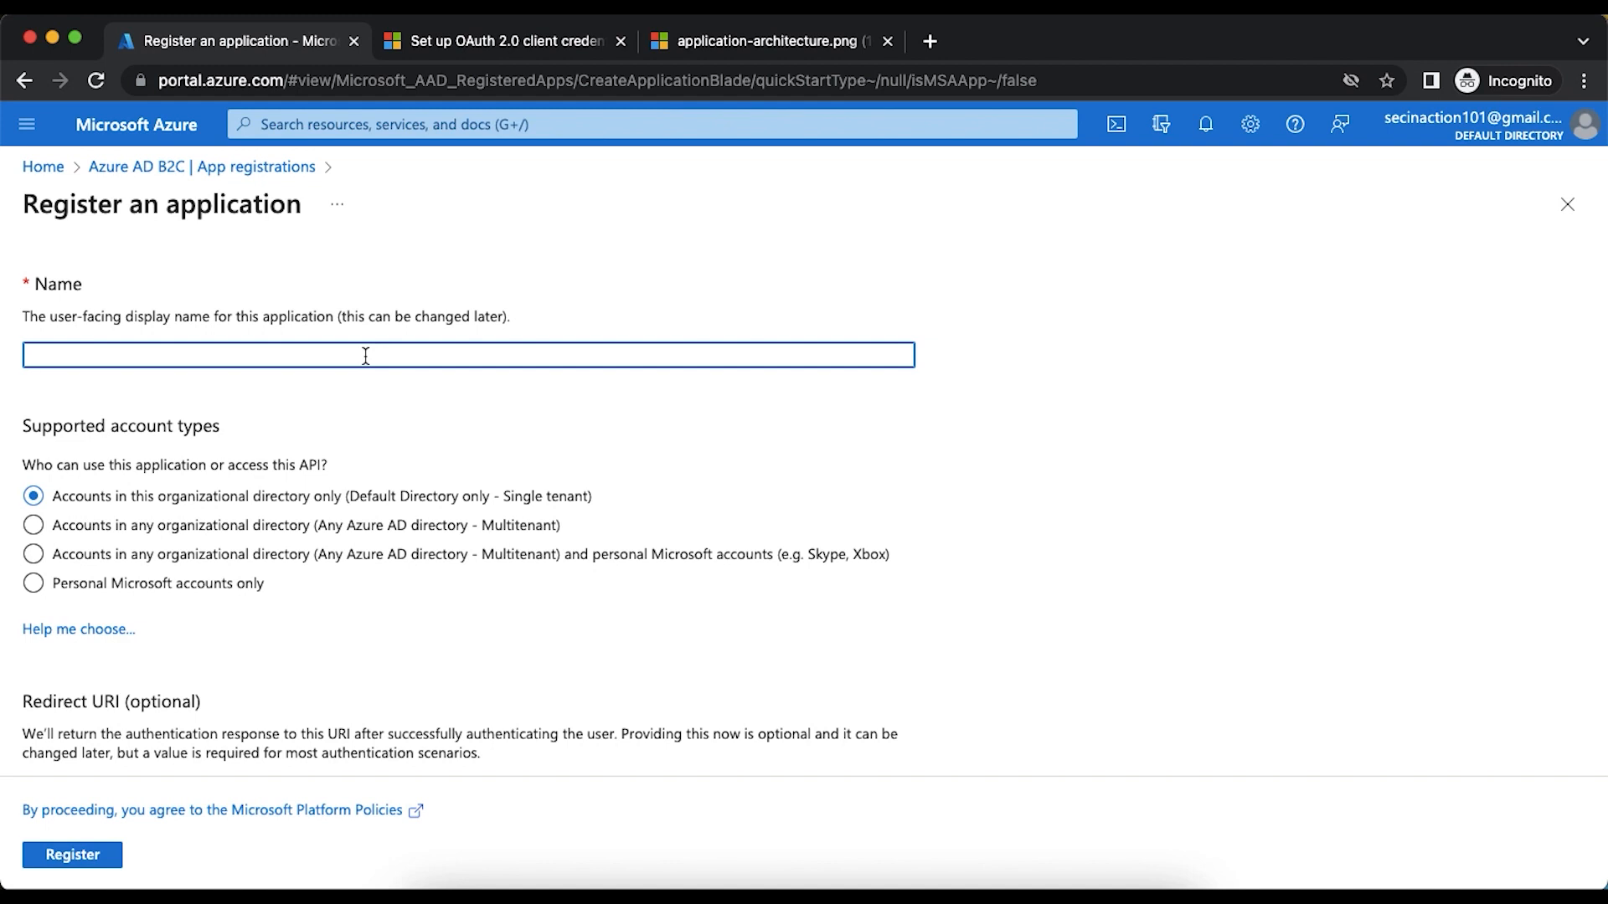
type("apiapp")
scroll(117, 427, "down", 2)
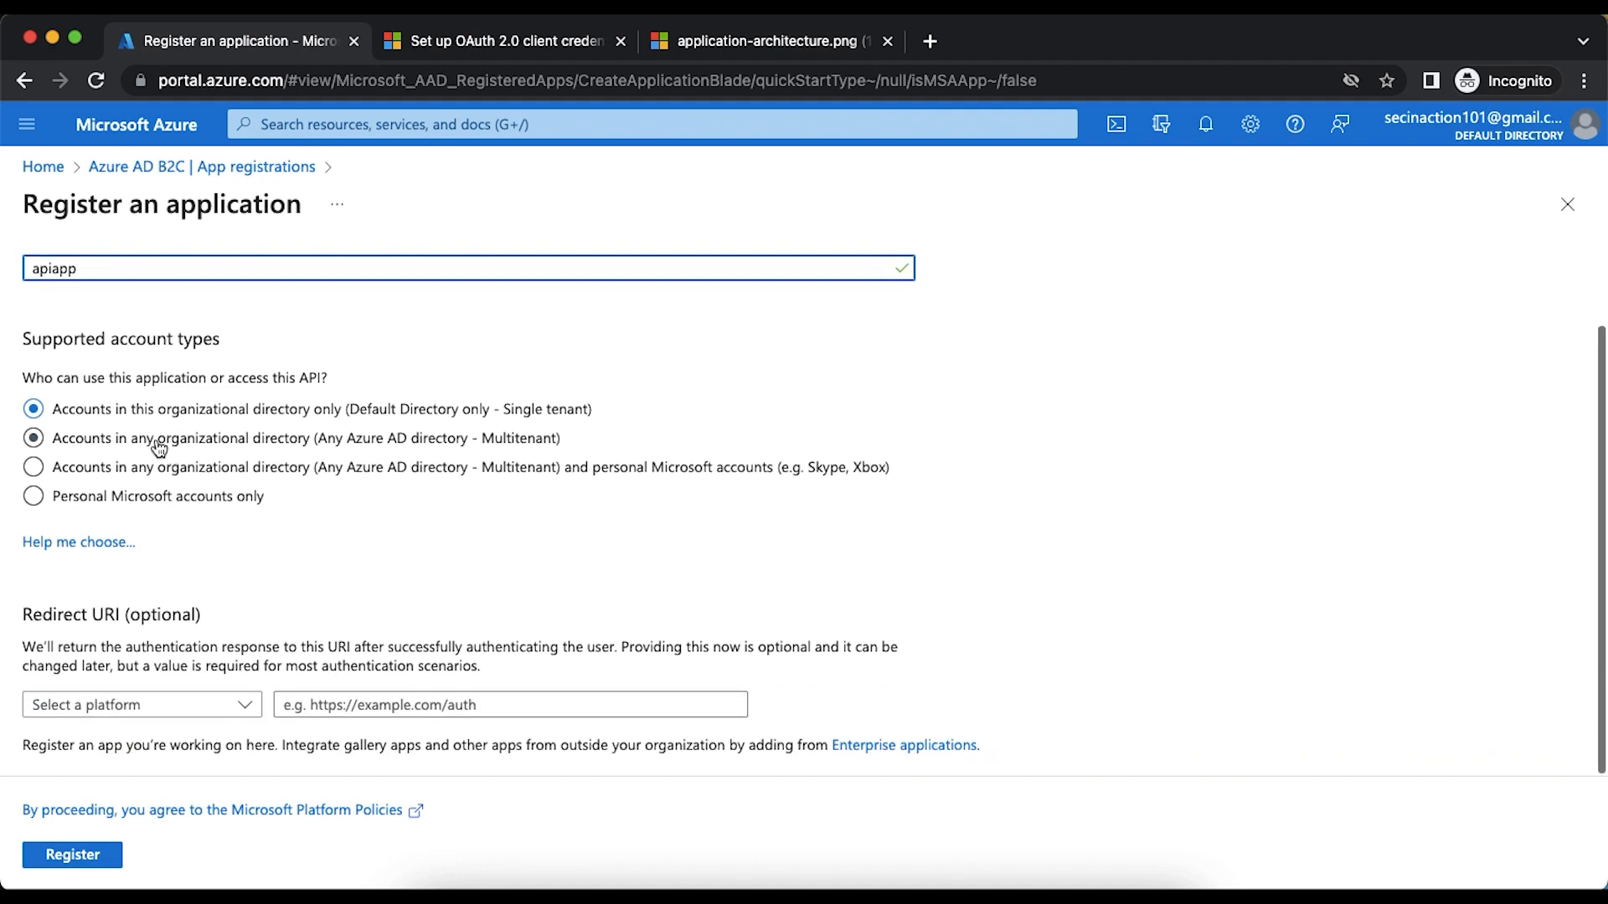
left_click(87, 855)
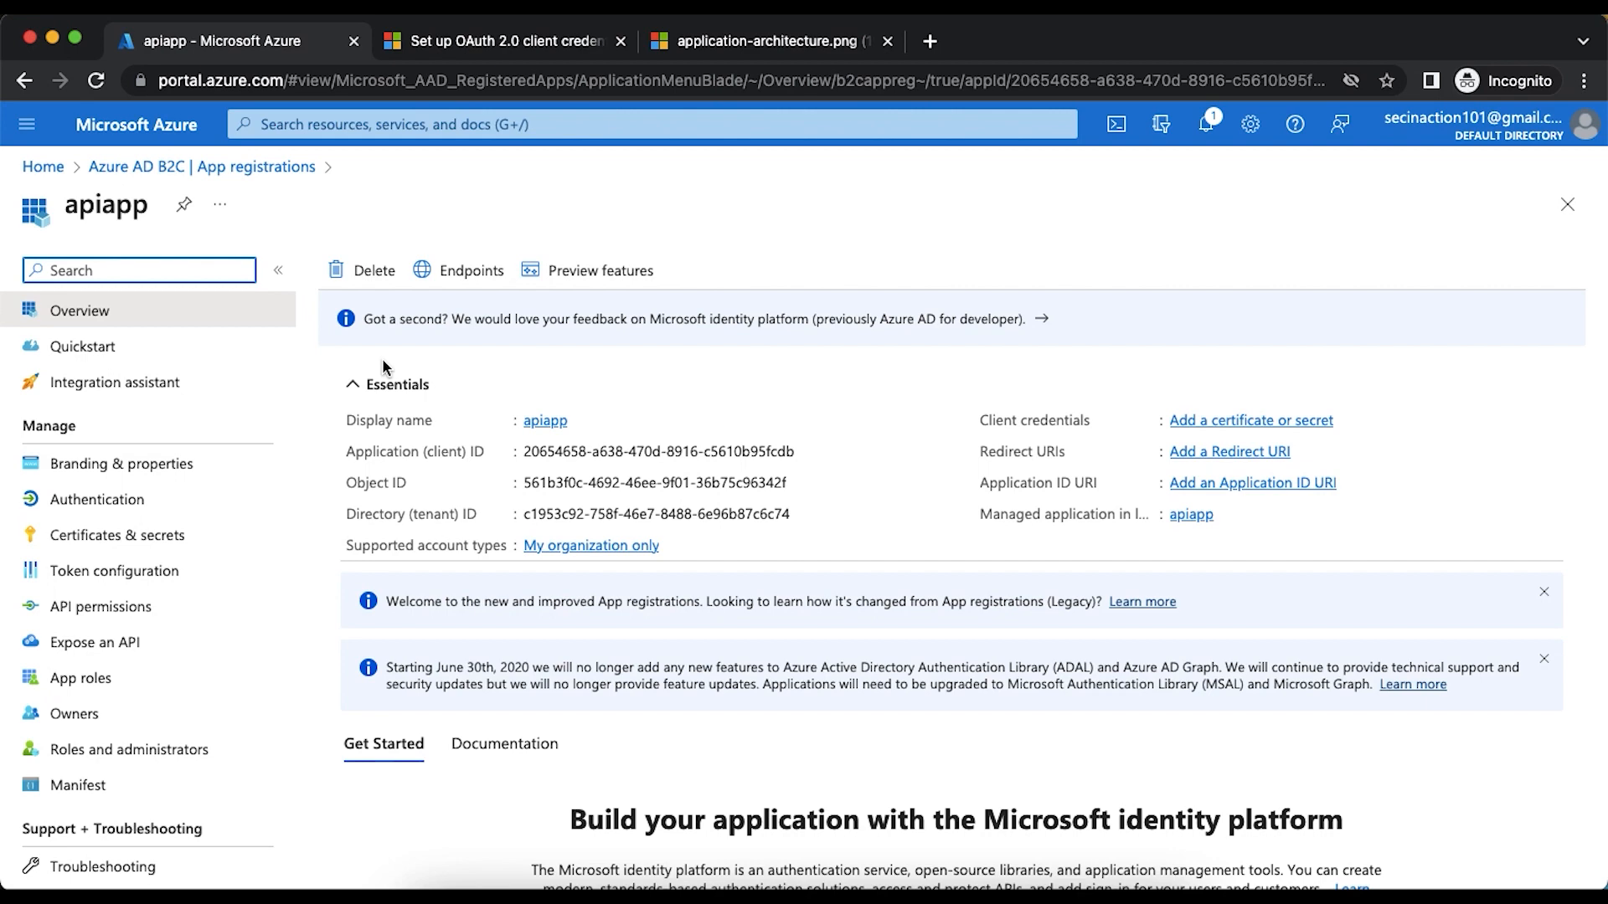
- Start a new app role for apiapp with the display name Read User and allowed member type Applications
left_click(500, 44)
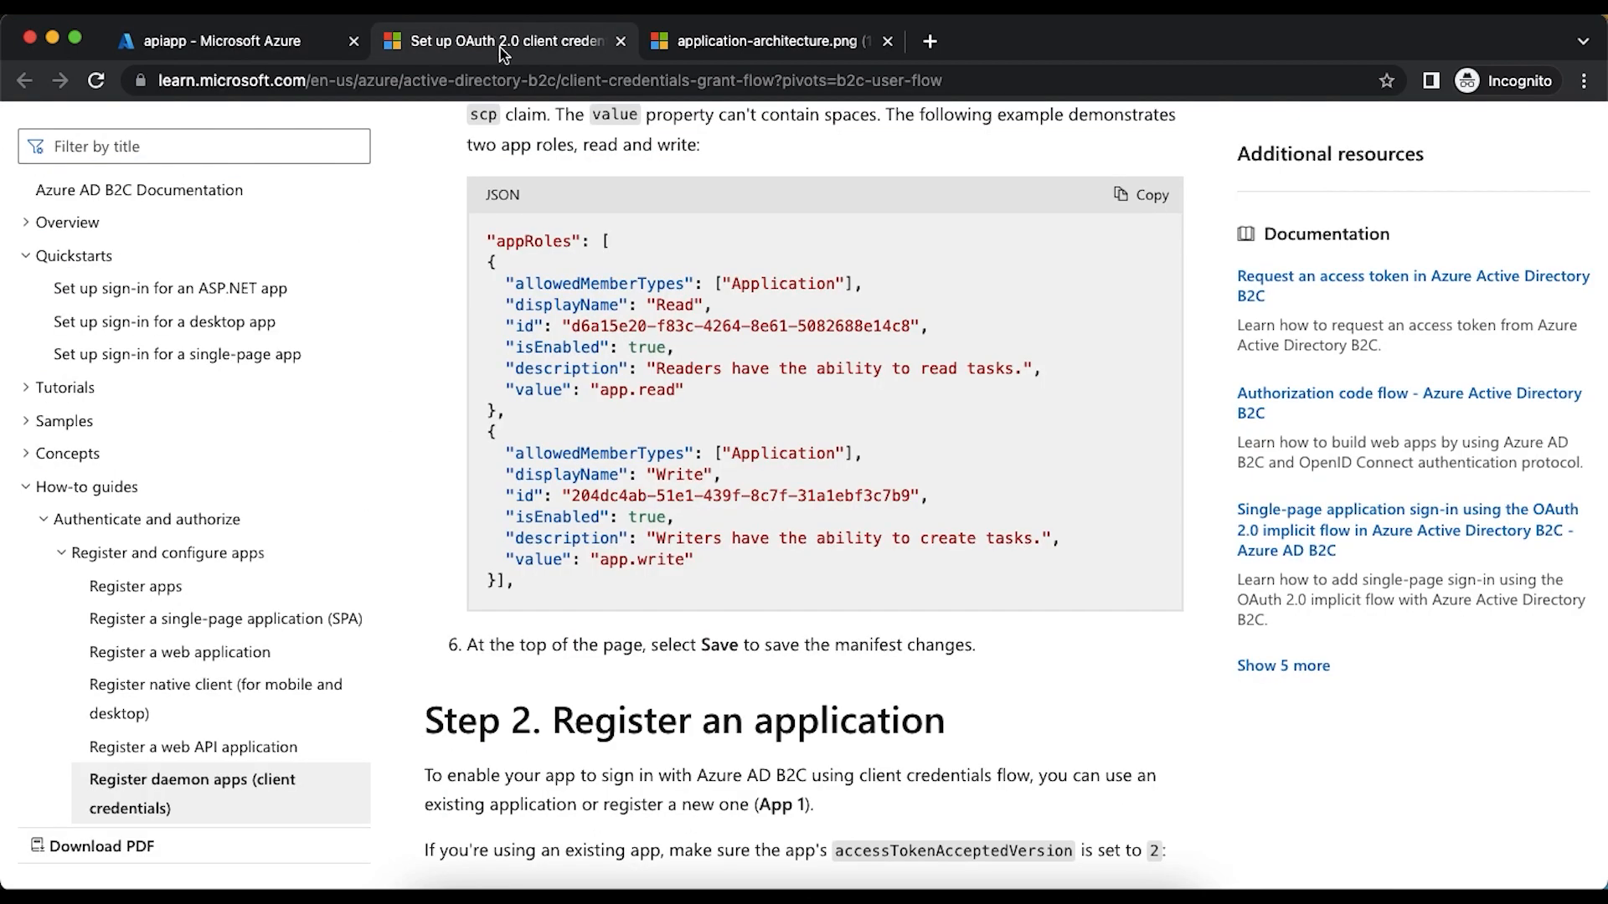
left_click(725, 43)
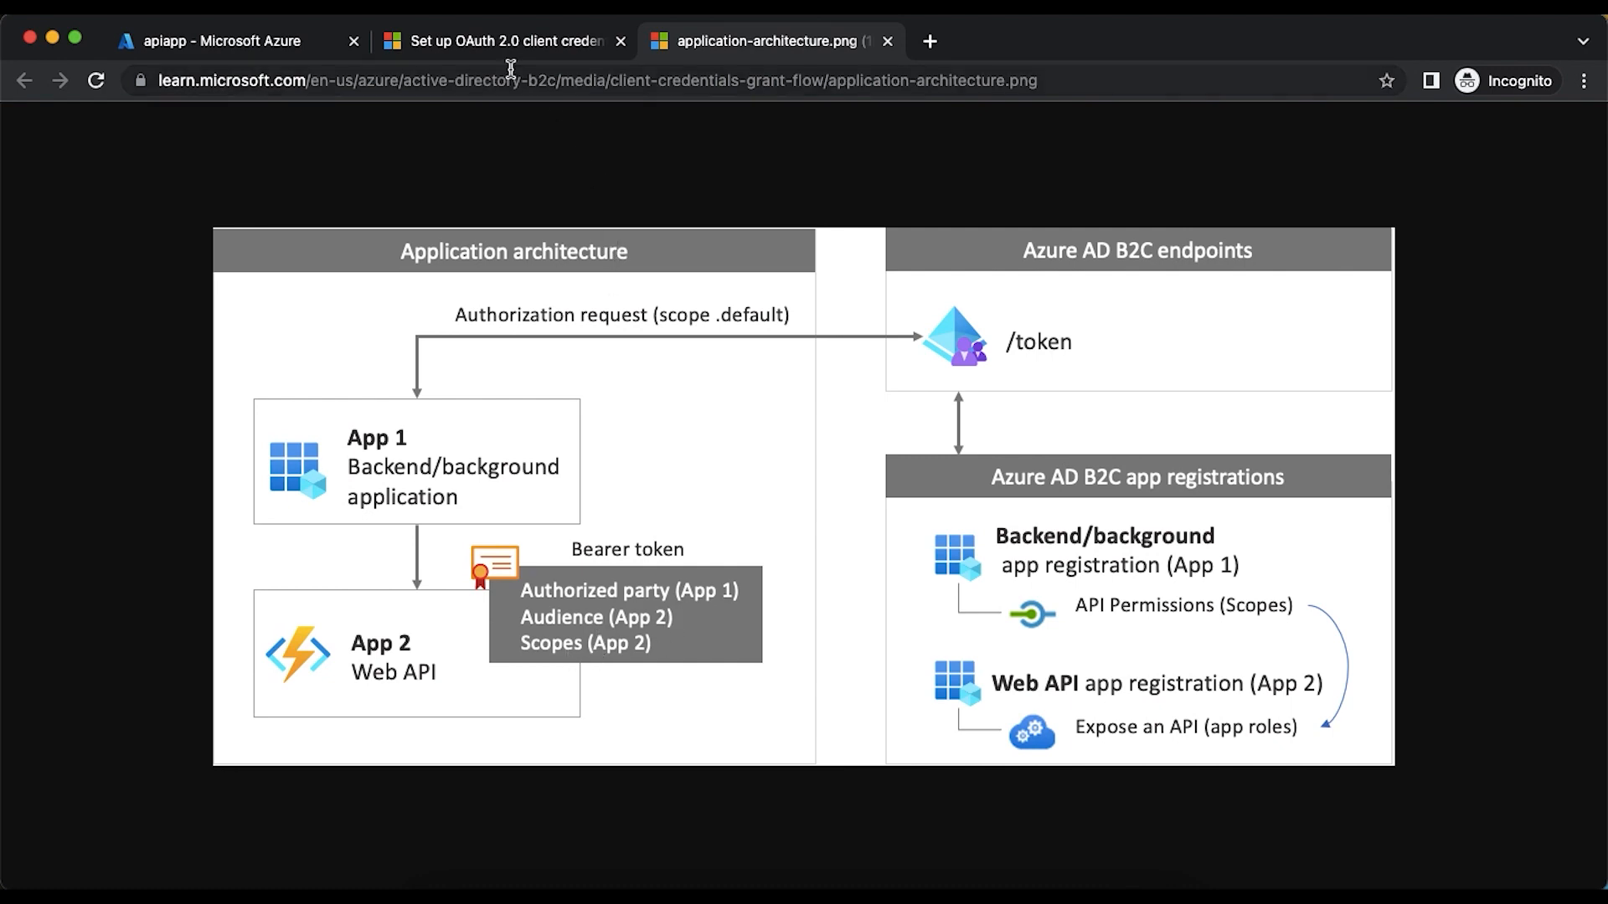
left_click(233, 49)
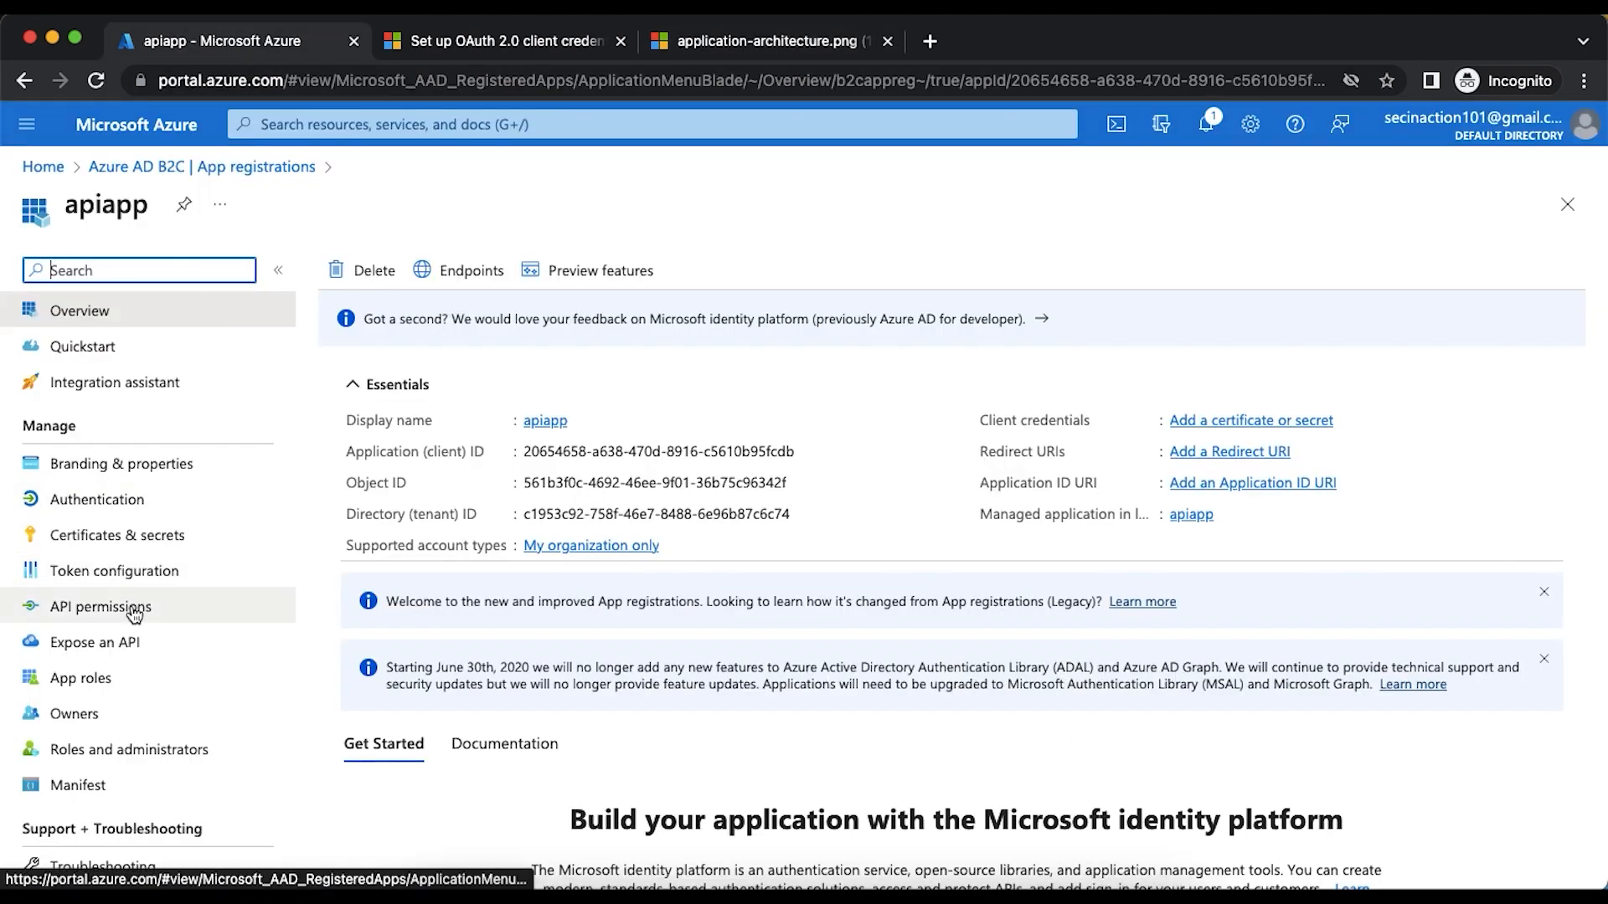
left_click(110, 680)
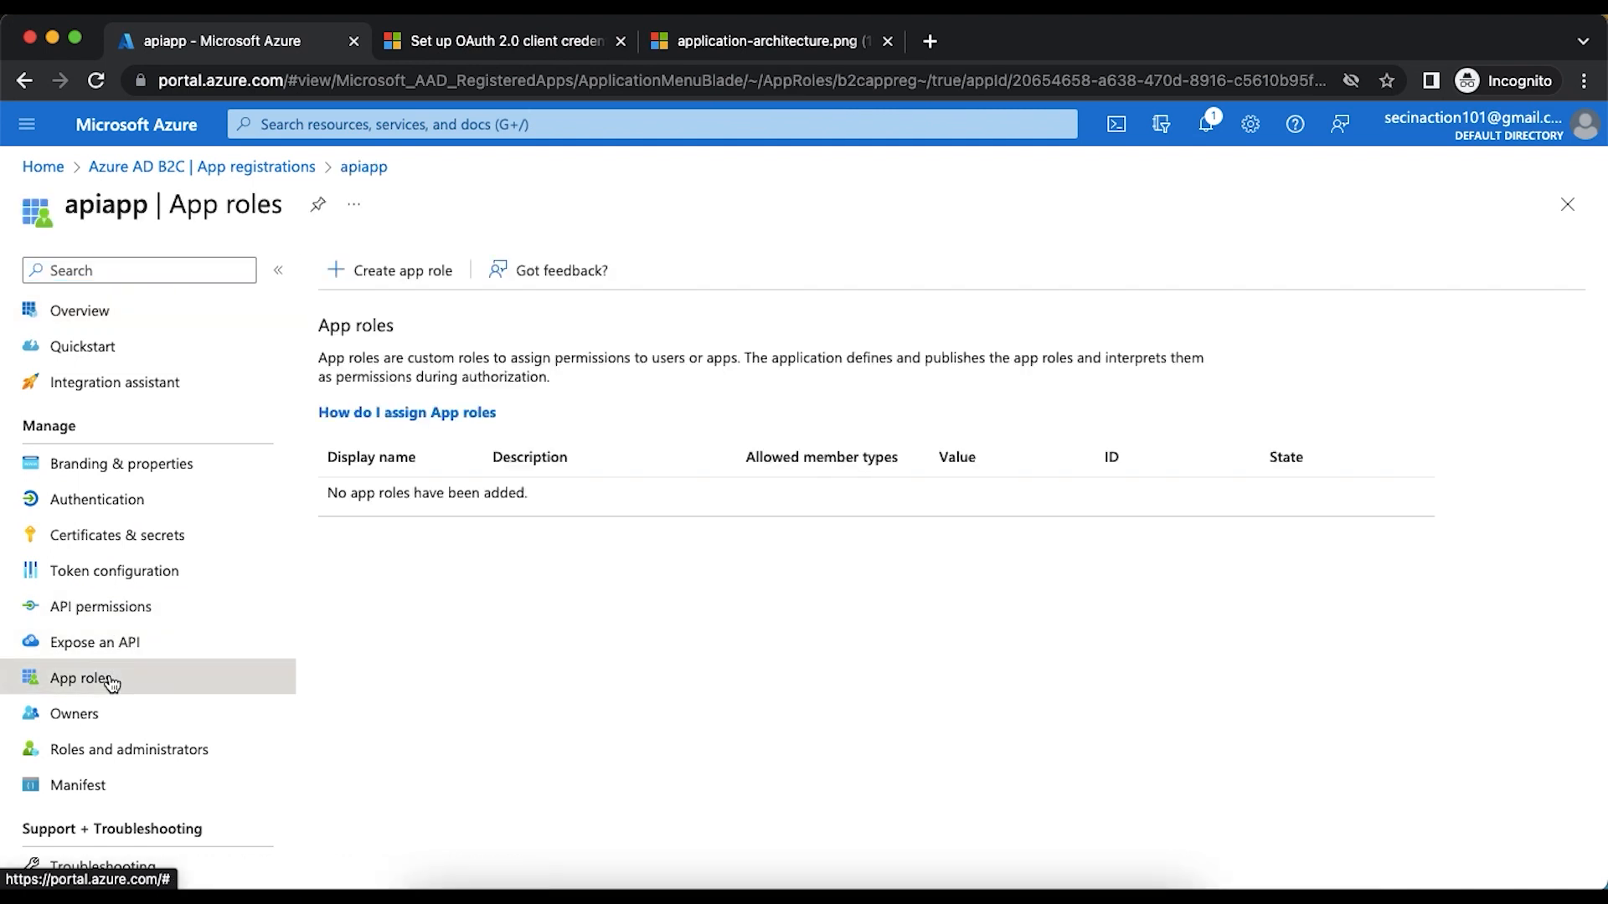
left_click(413, 270)
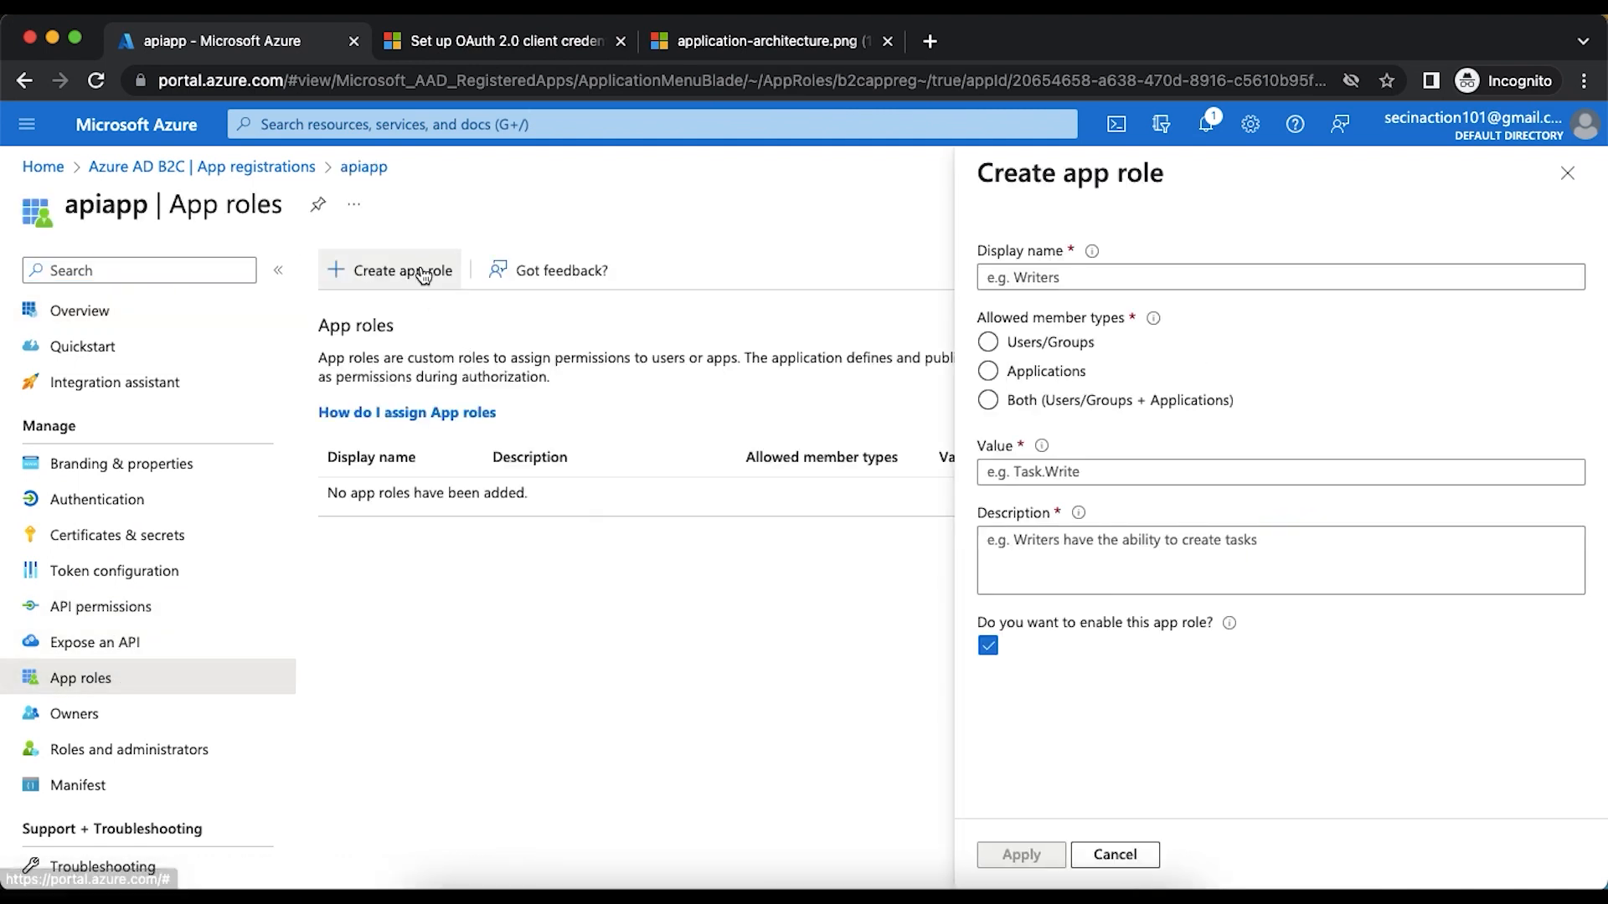
type("Read User")
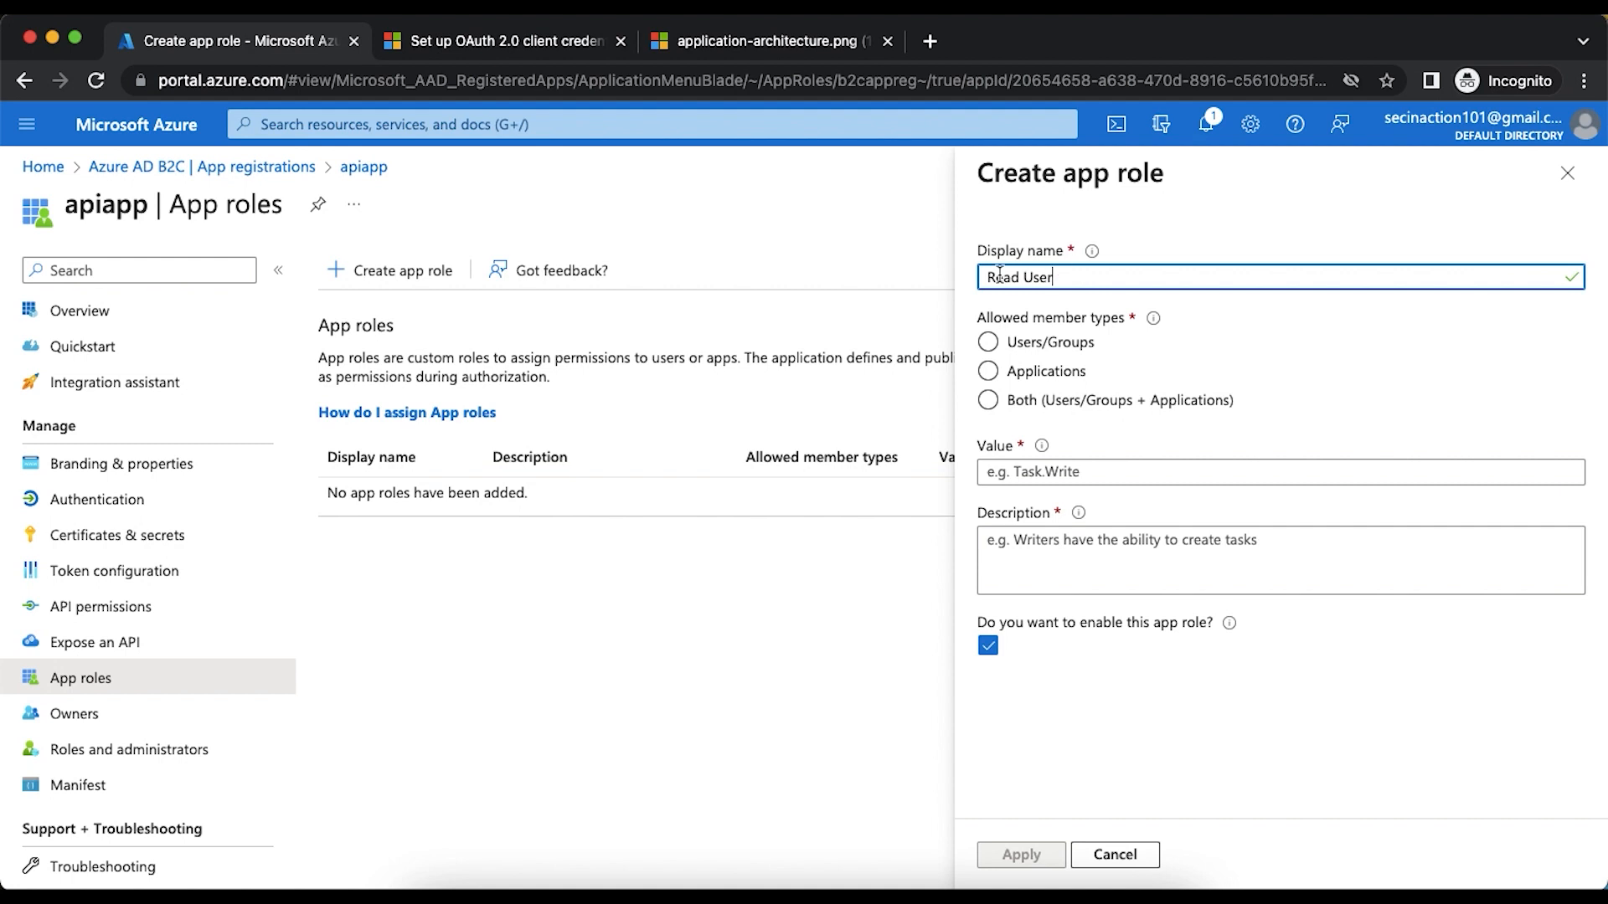
left_click(989, 372)
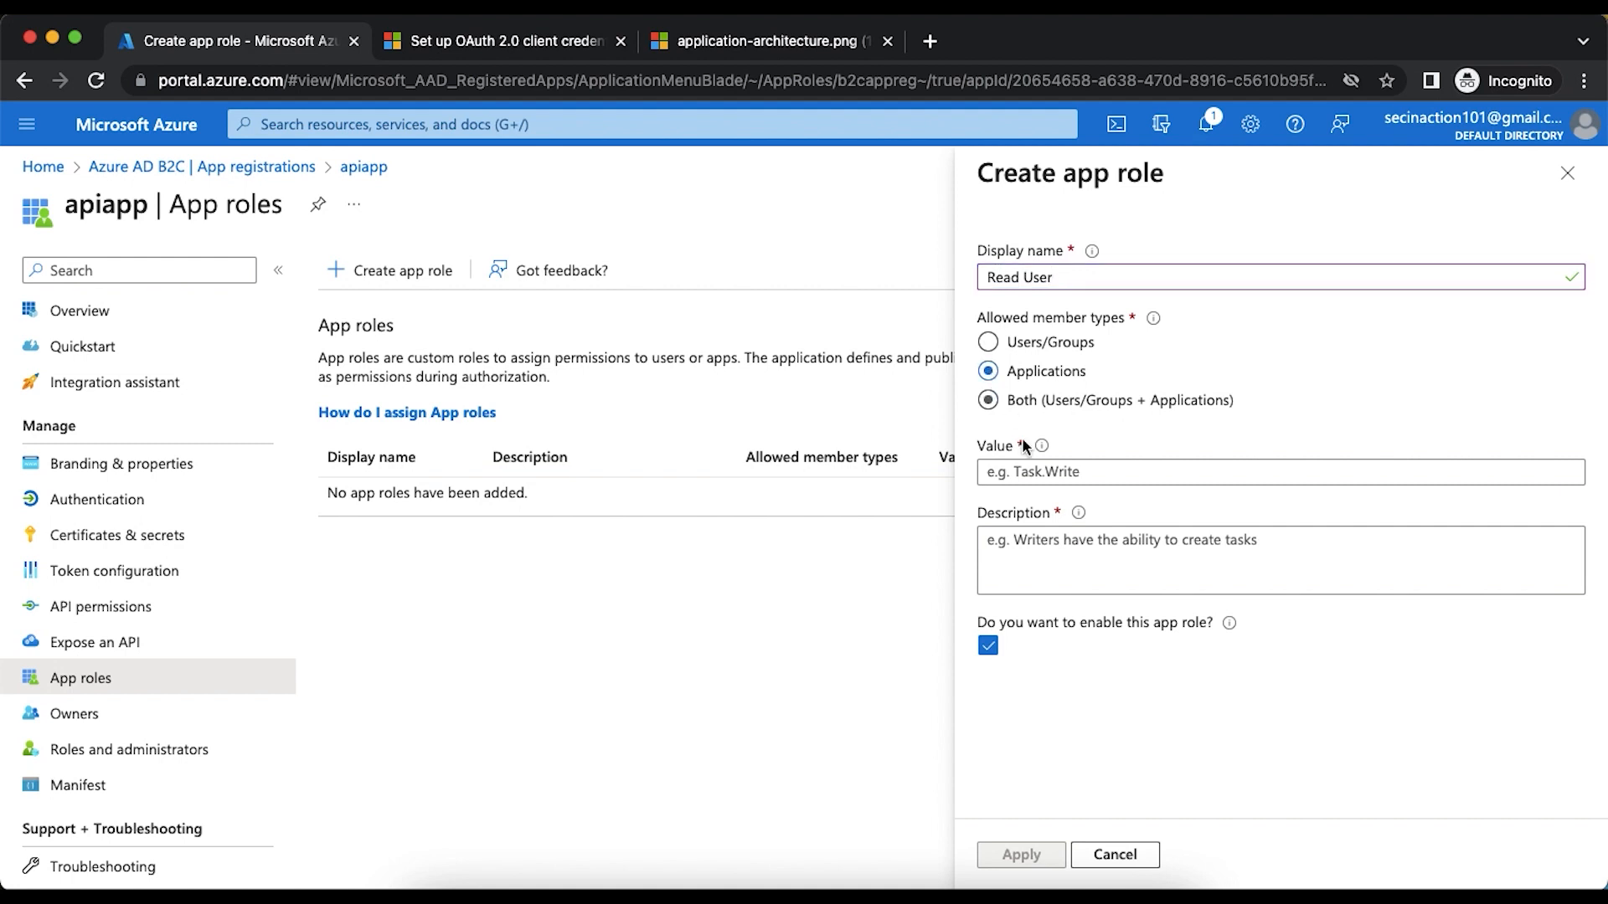
- Give the Read User role the value read.user and the description "Read user details", and create it
left_click(1033, 474)
type("read.user")
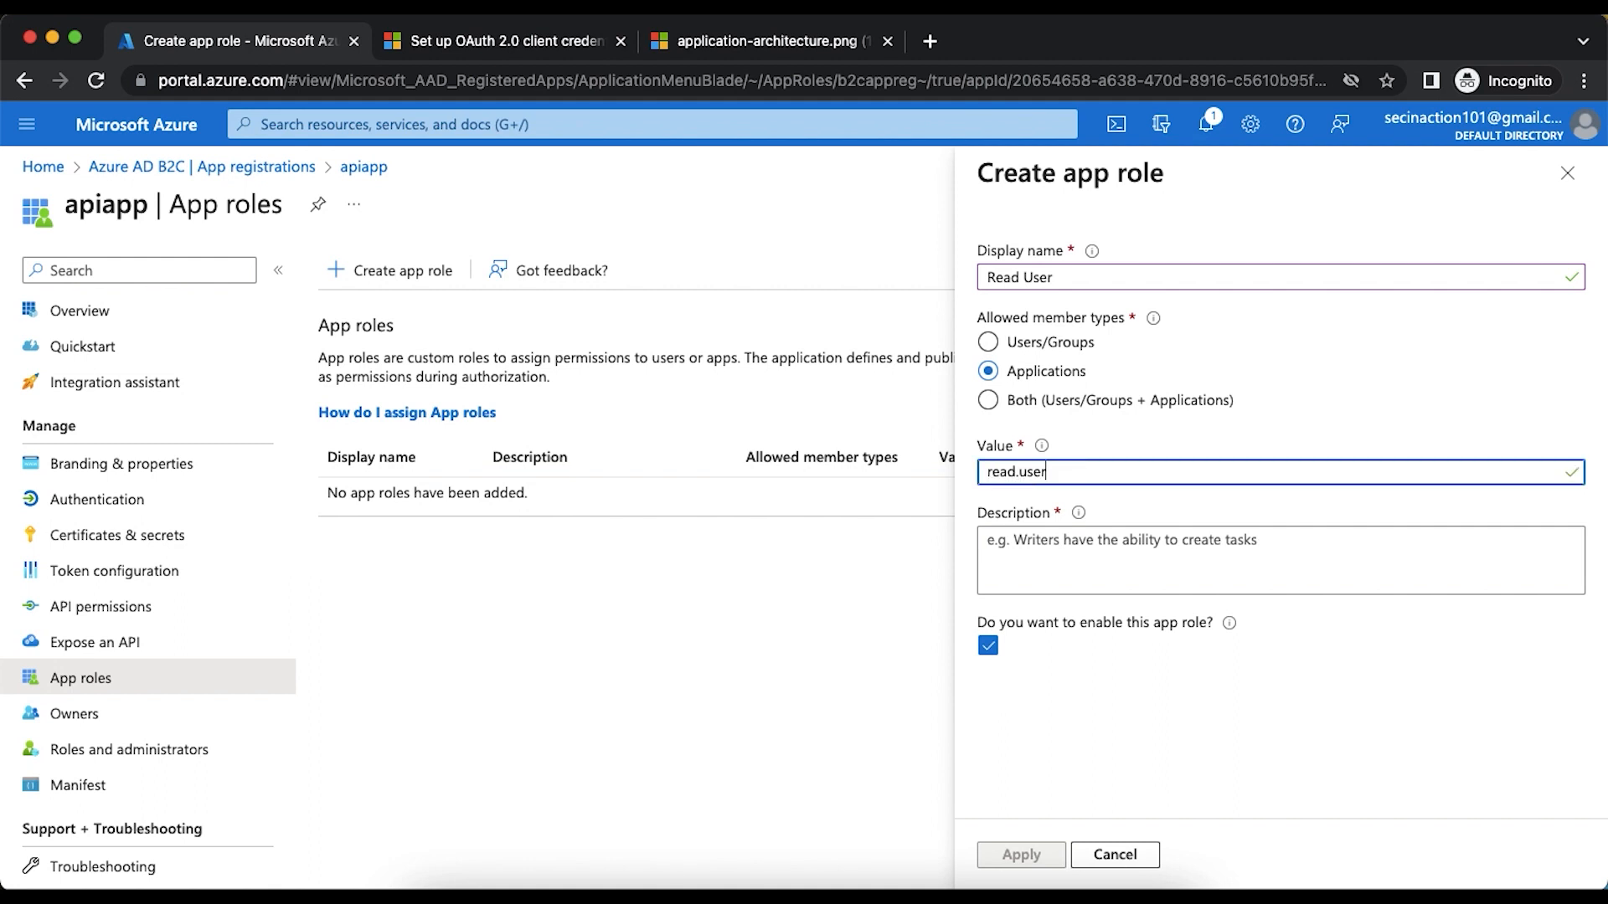
key("Tab")
type("RE")
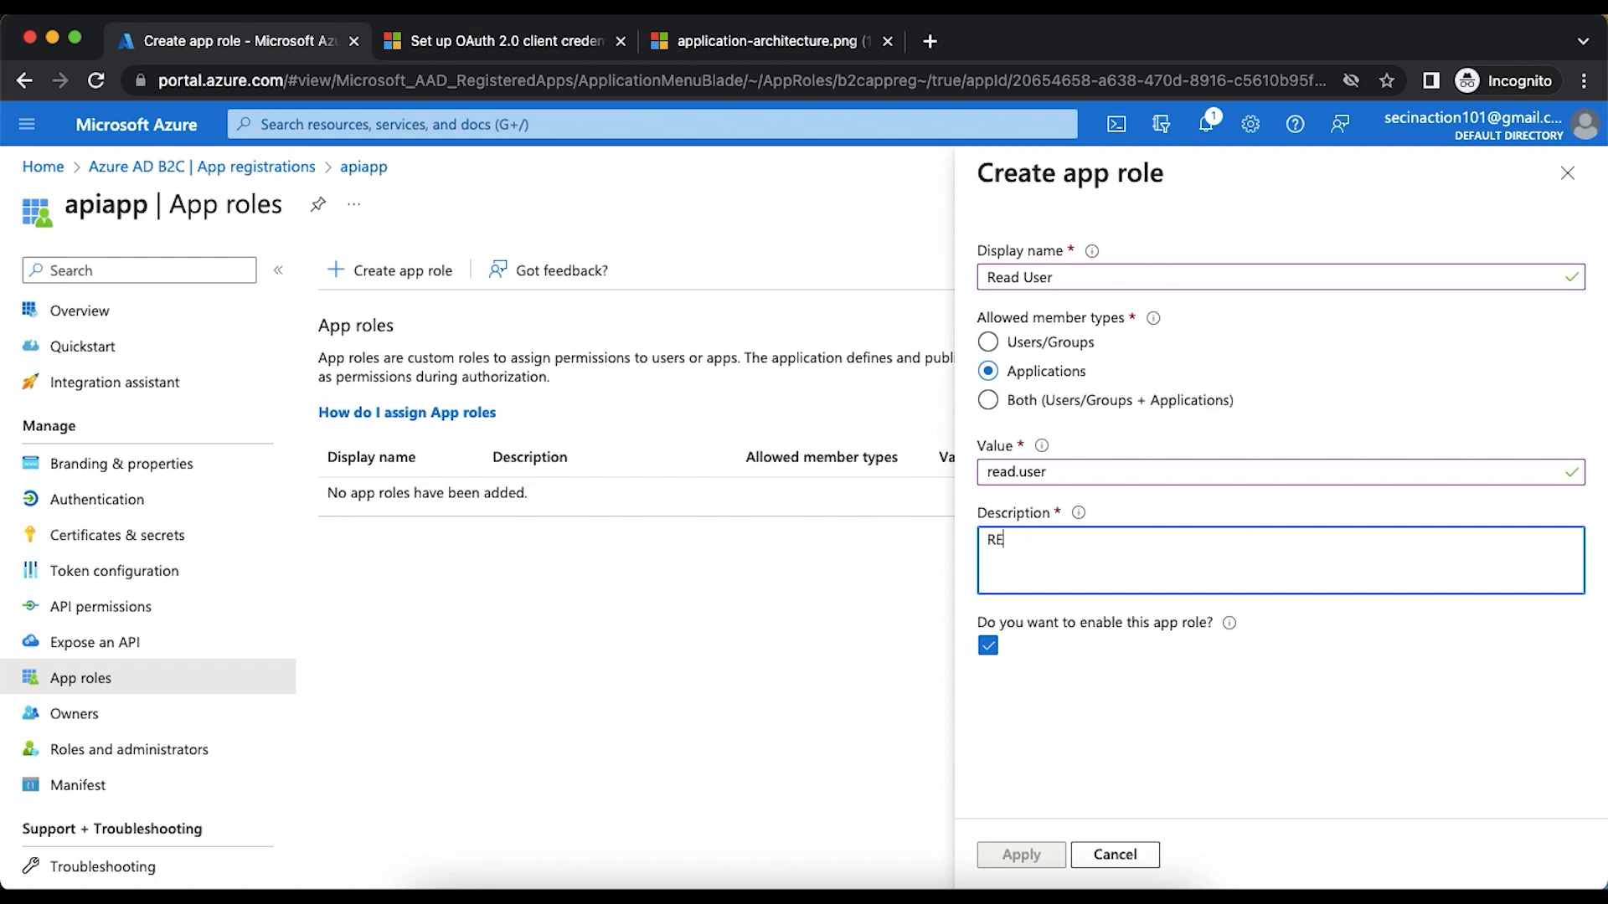
type("adad user details")
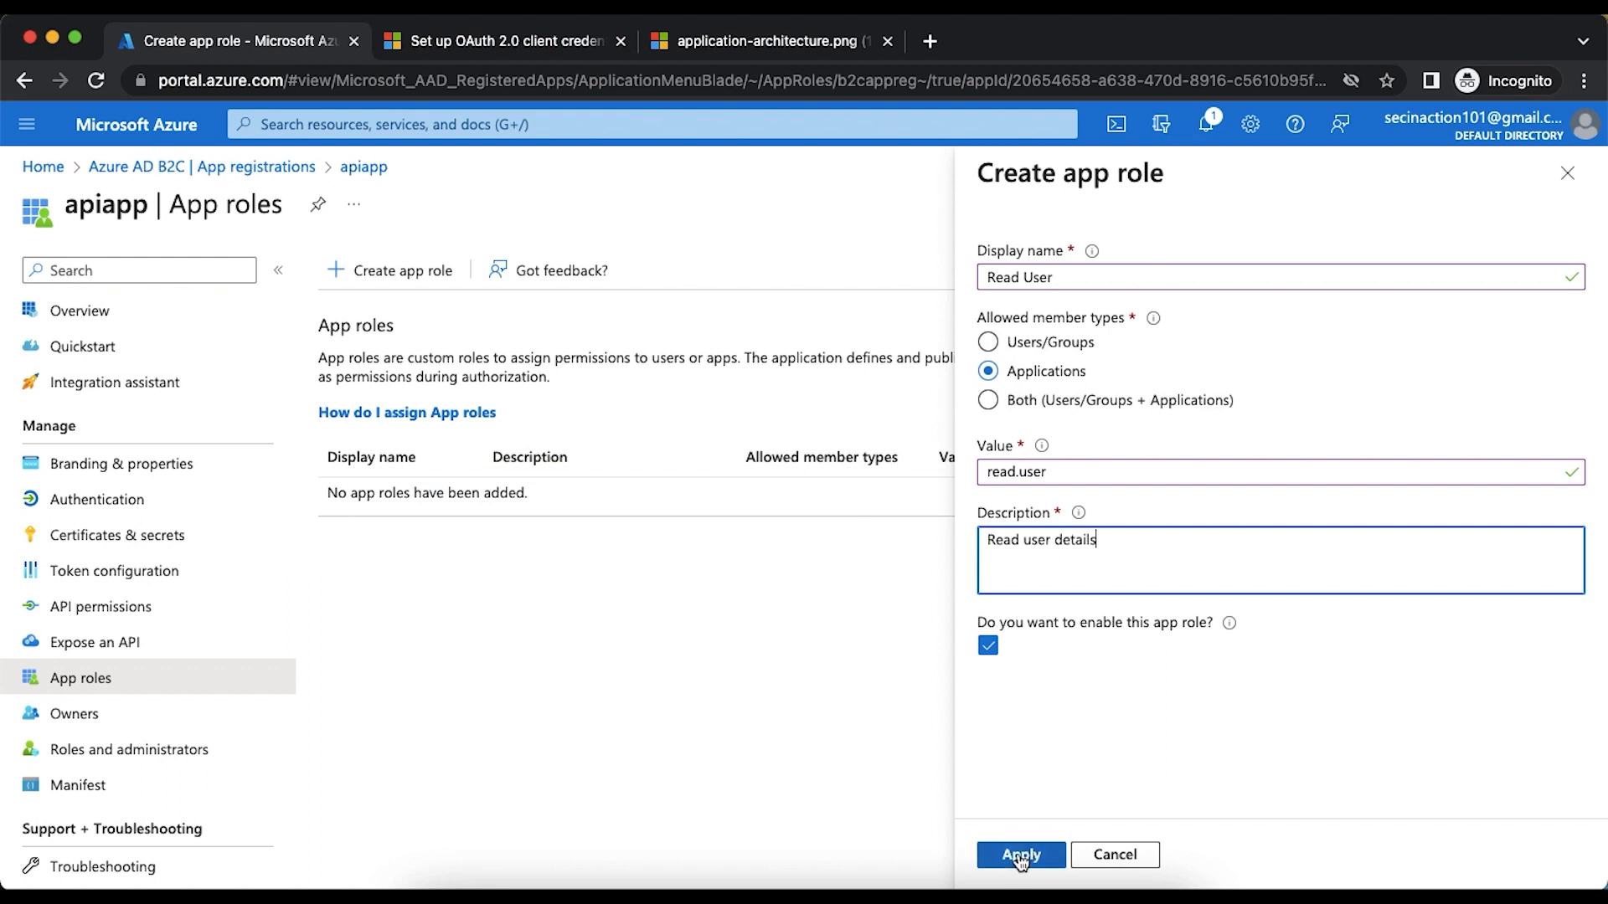
left_click(1021, 854)
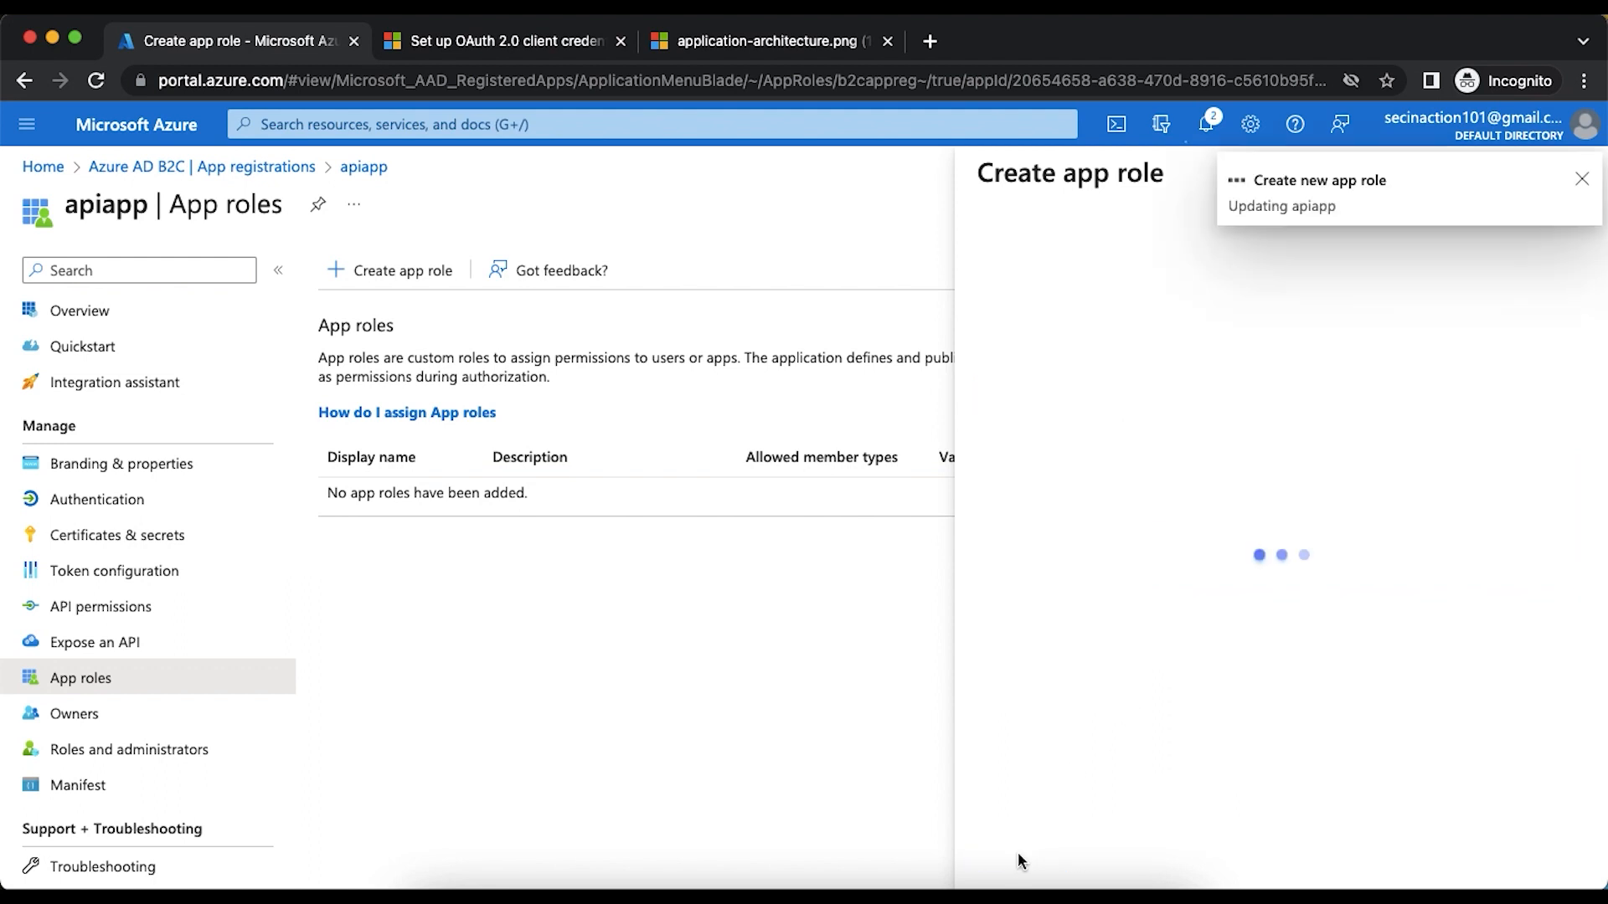
- Start a second app role for apiapp with the display name Write User and allowed member type Applications
left_click(428, 271)
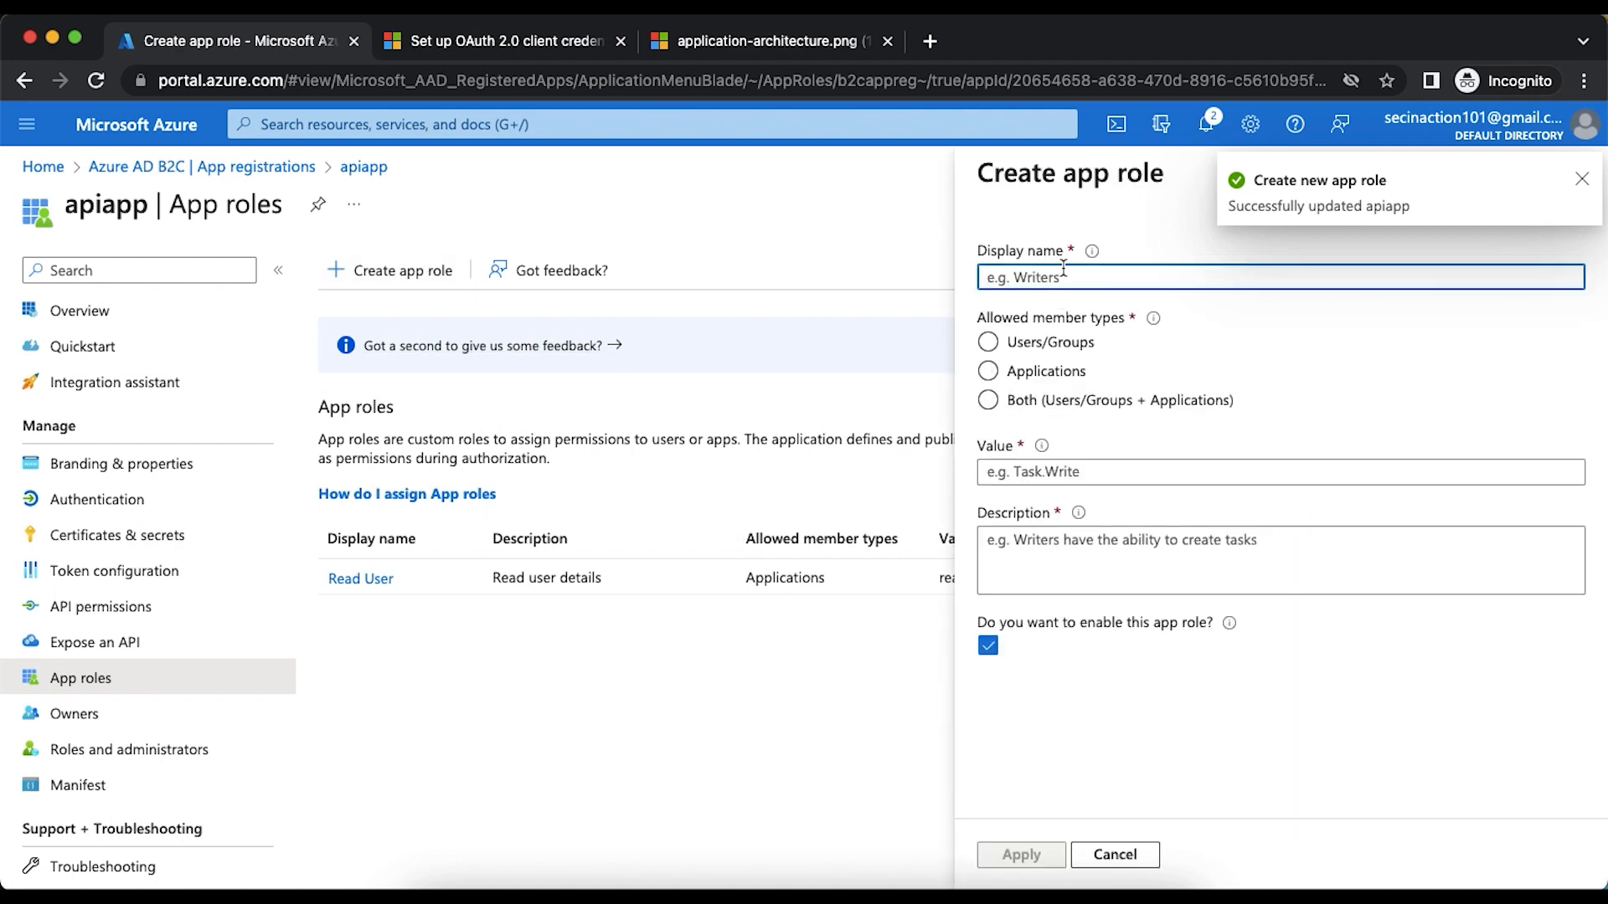
type("Write")
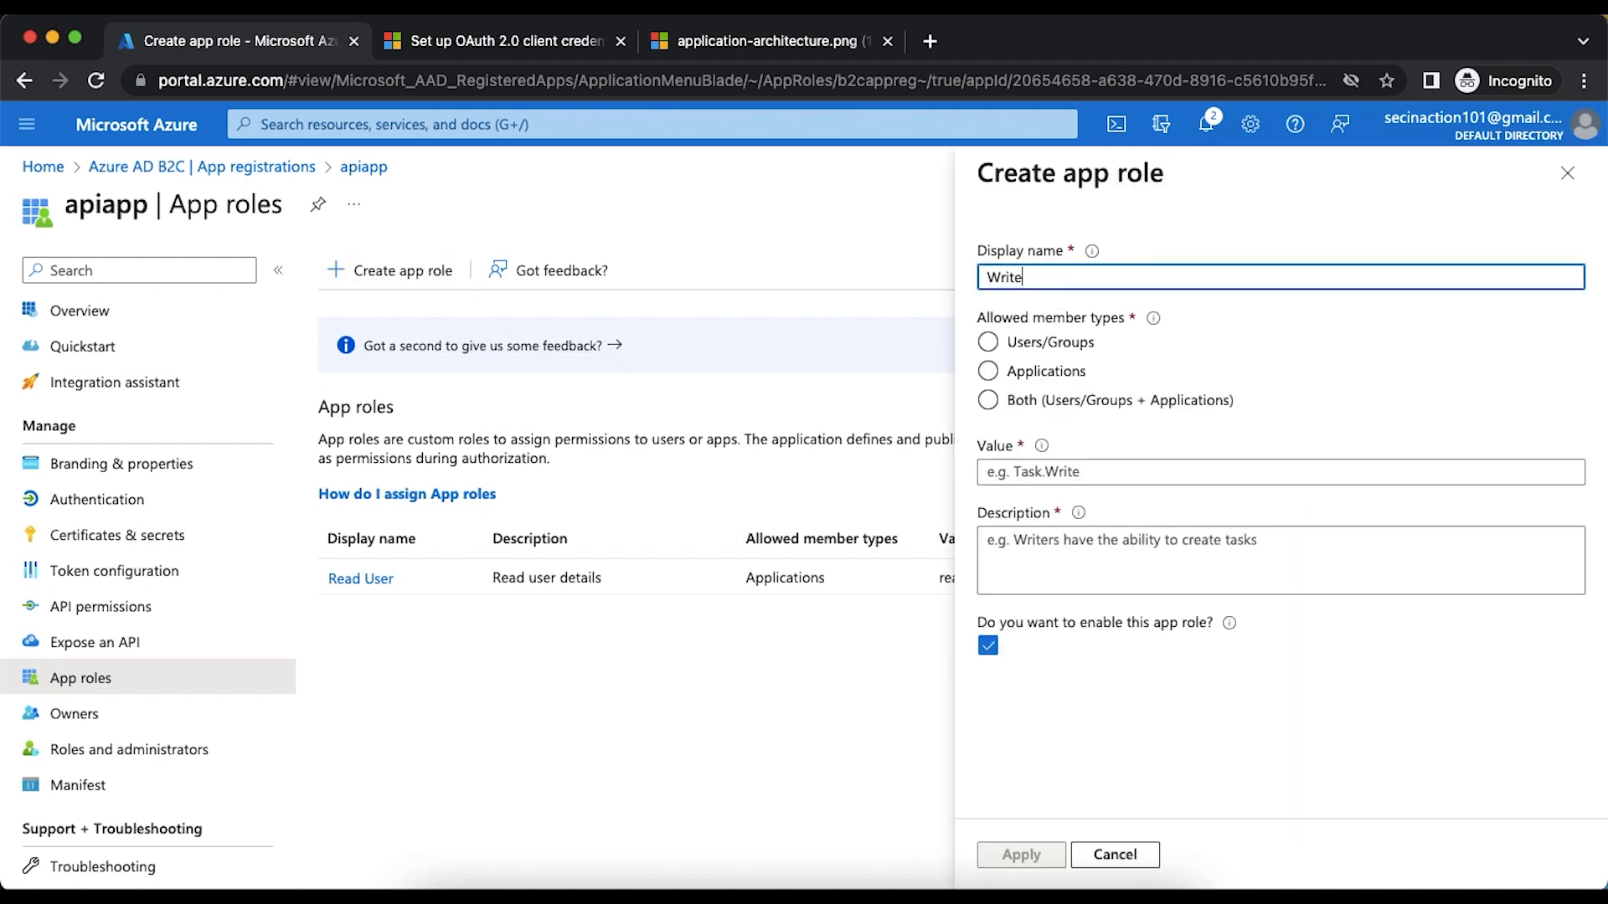
type(" User")
left_click(1045, 370)
- Give the Write User role the value write.user and the description "Update user details", and create it
left_click(1033, 466)
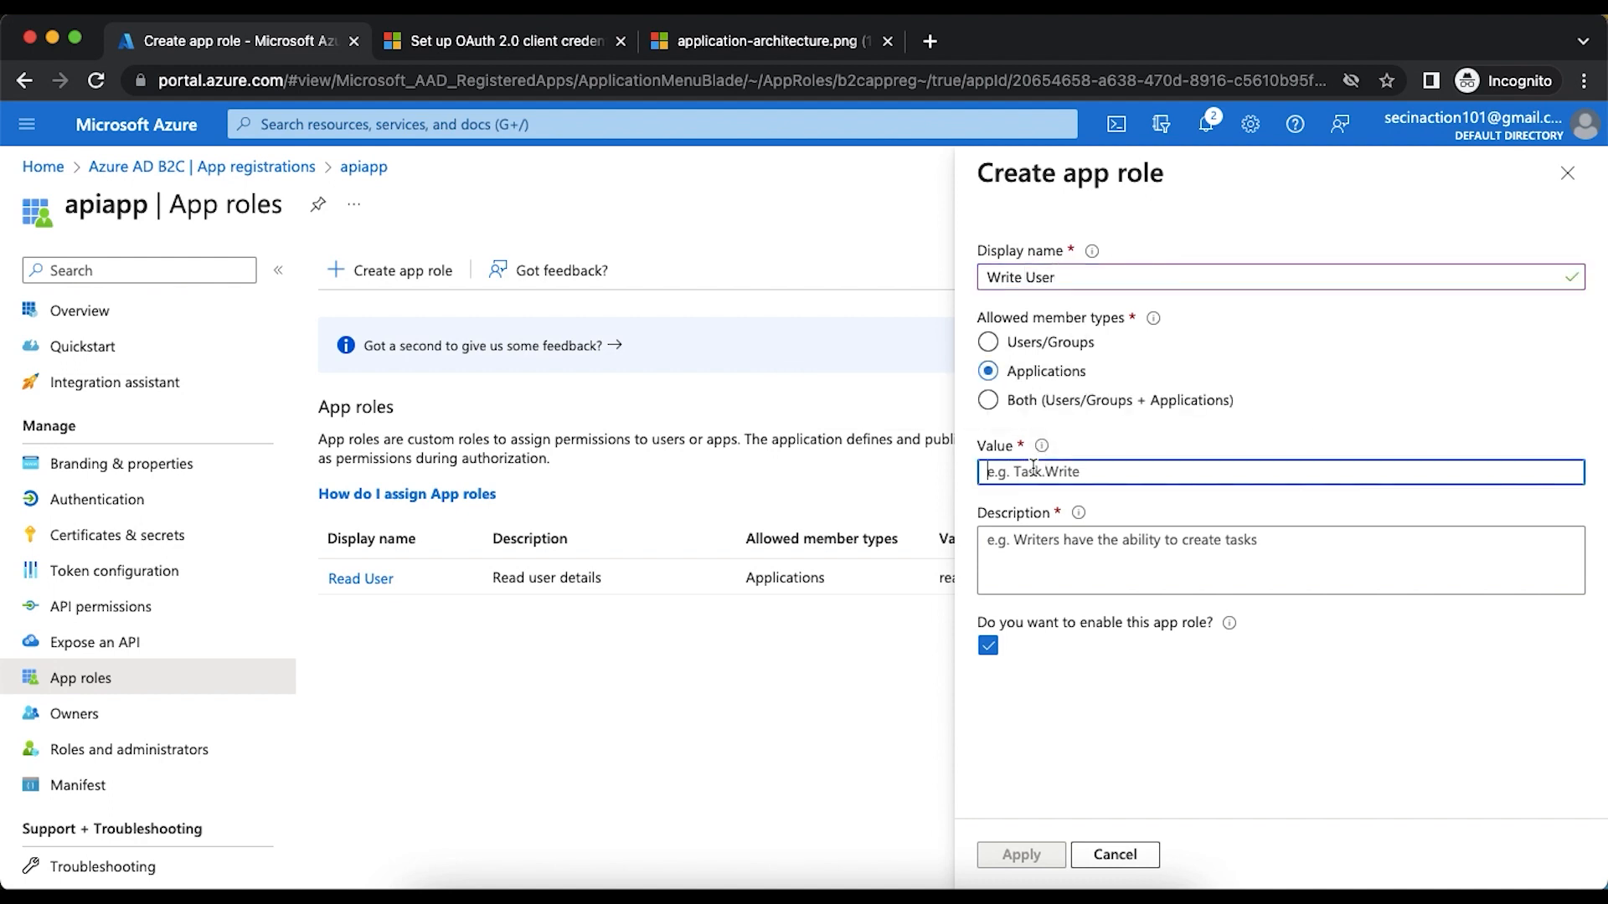
type("write.user")
key("Tab")
type("Wr")
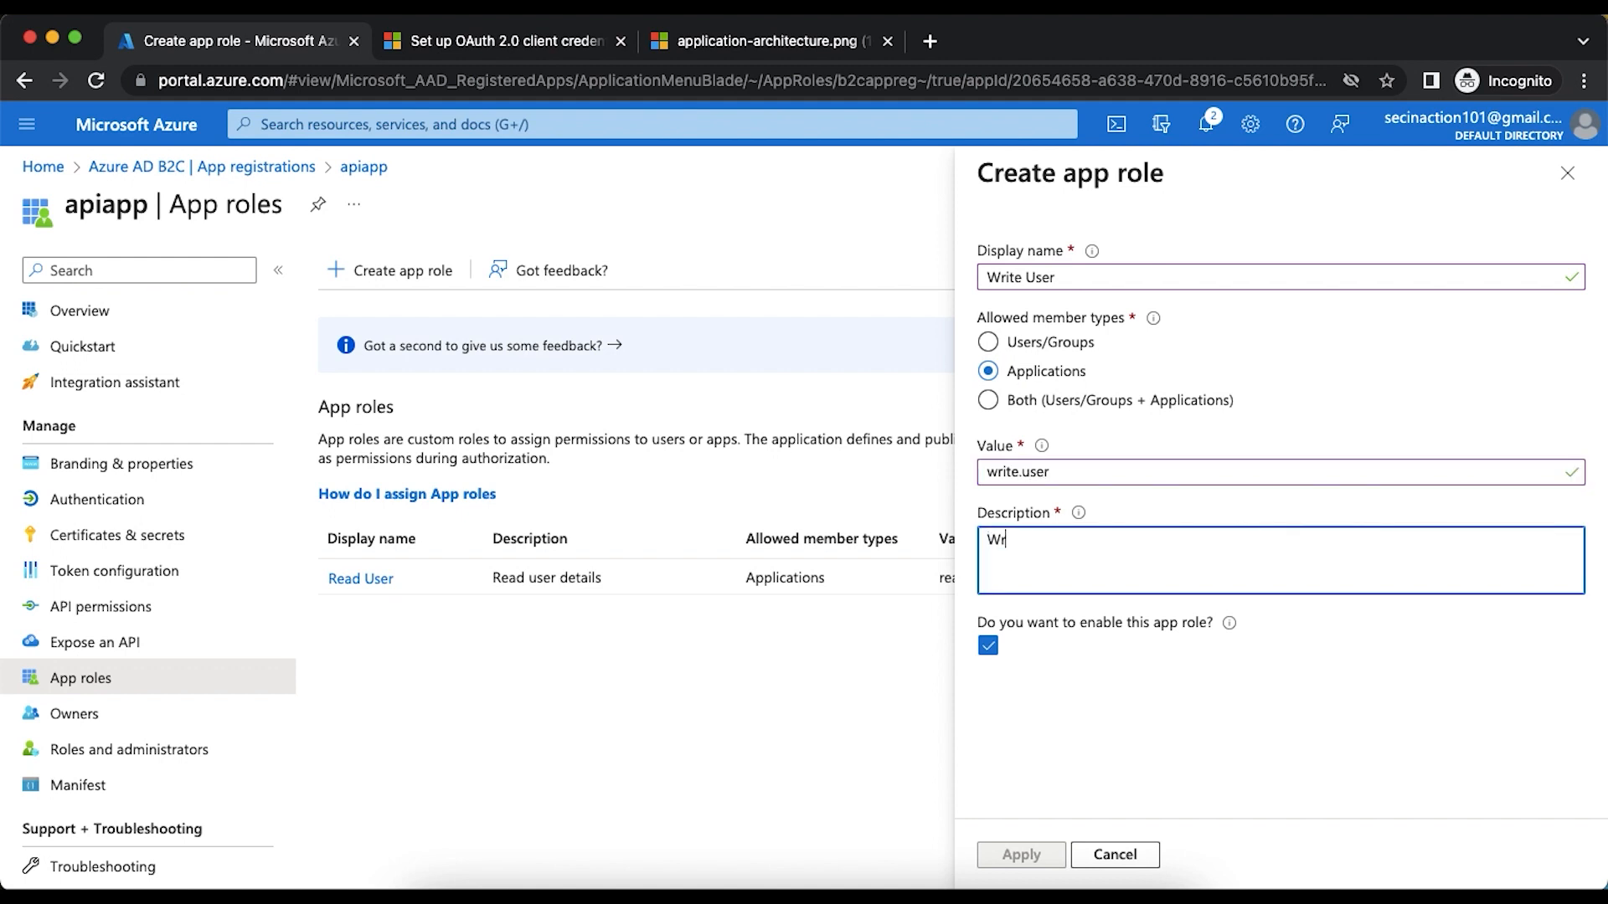
key("BackSpace")
key("BackSpace")
type("Update ")
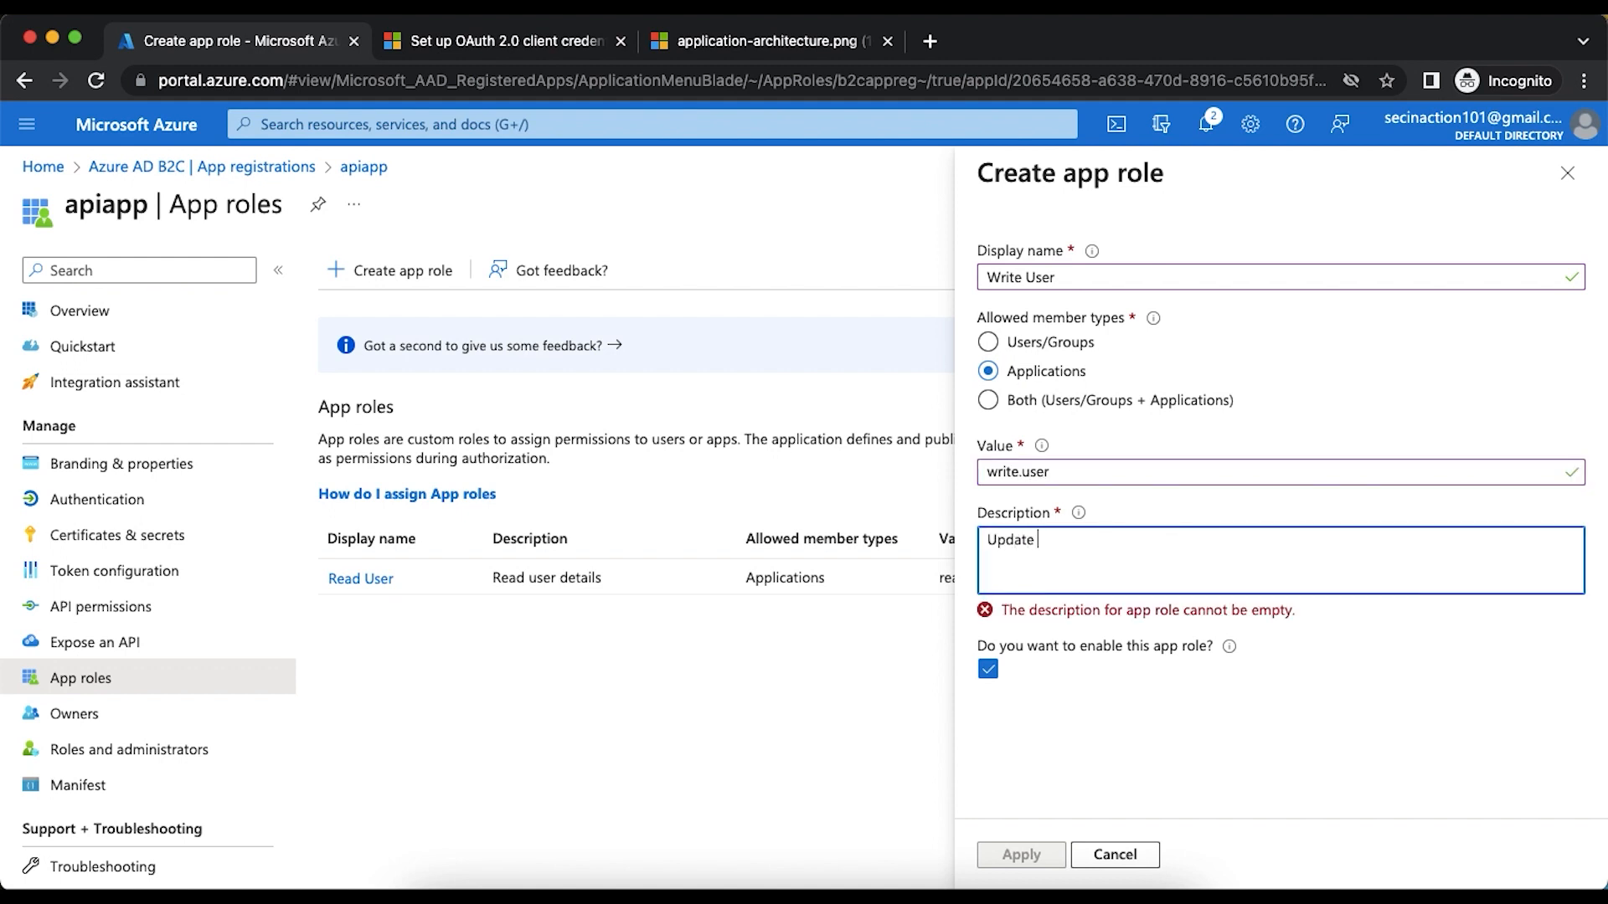
type("user details")
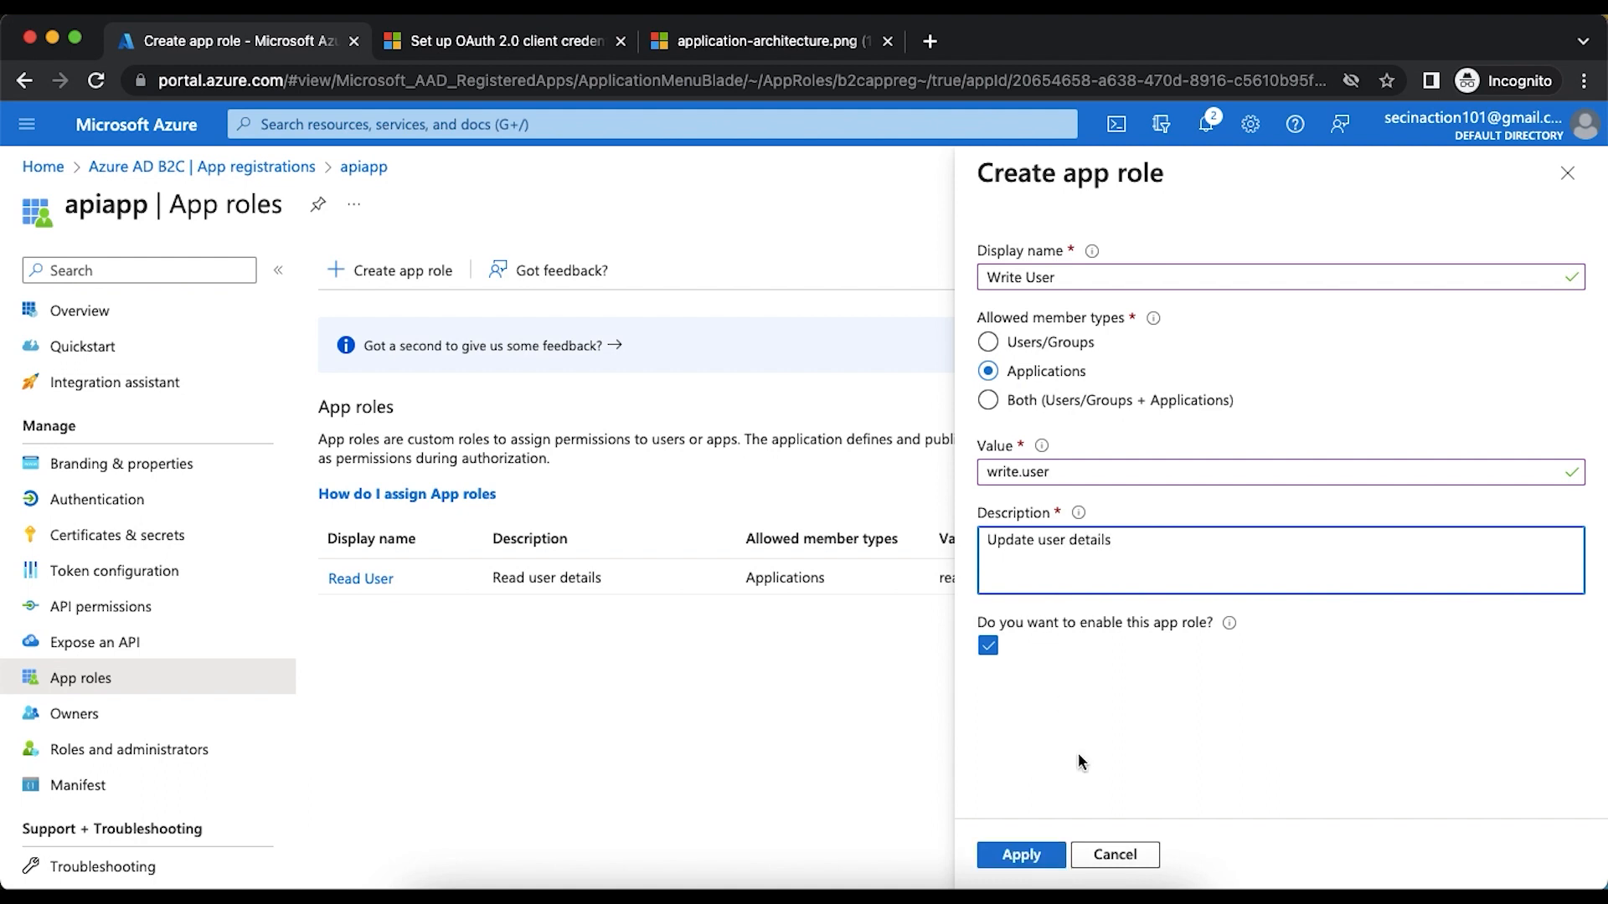
left_click(1023, 854)
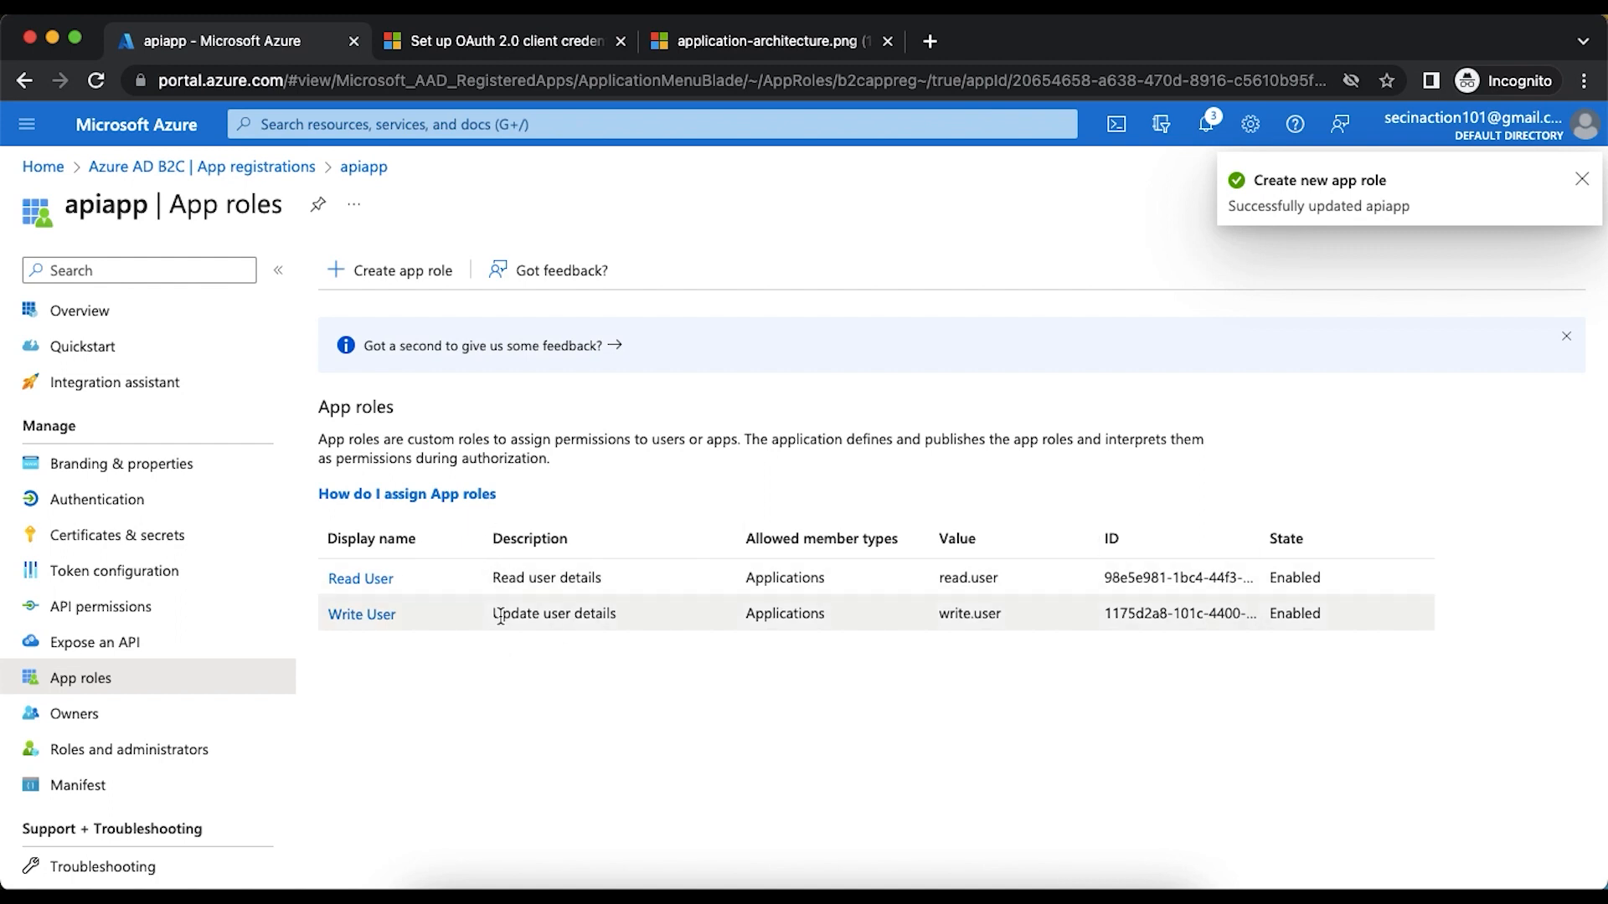
- Compare the app role definitions in apiapp's manifest with the appRoles JSON example in the Microsoft Learn article
left_click(89, 785)
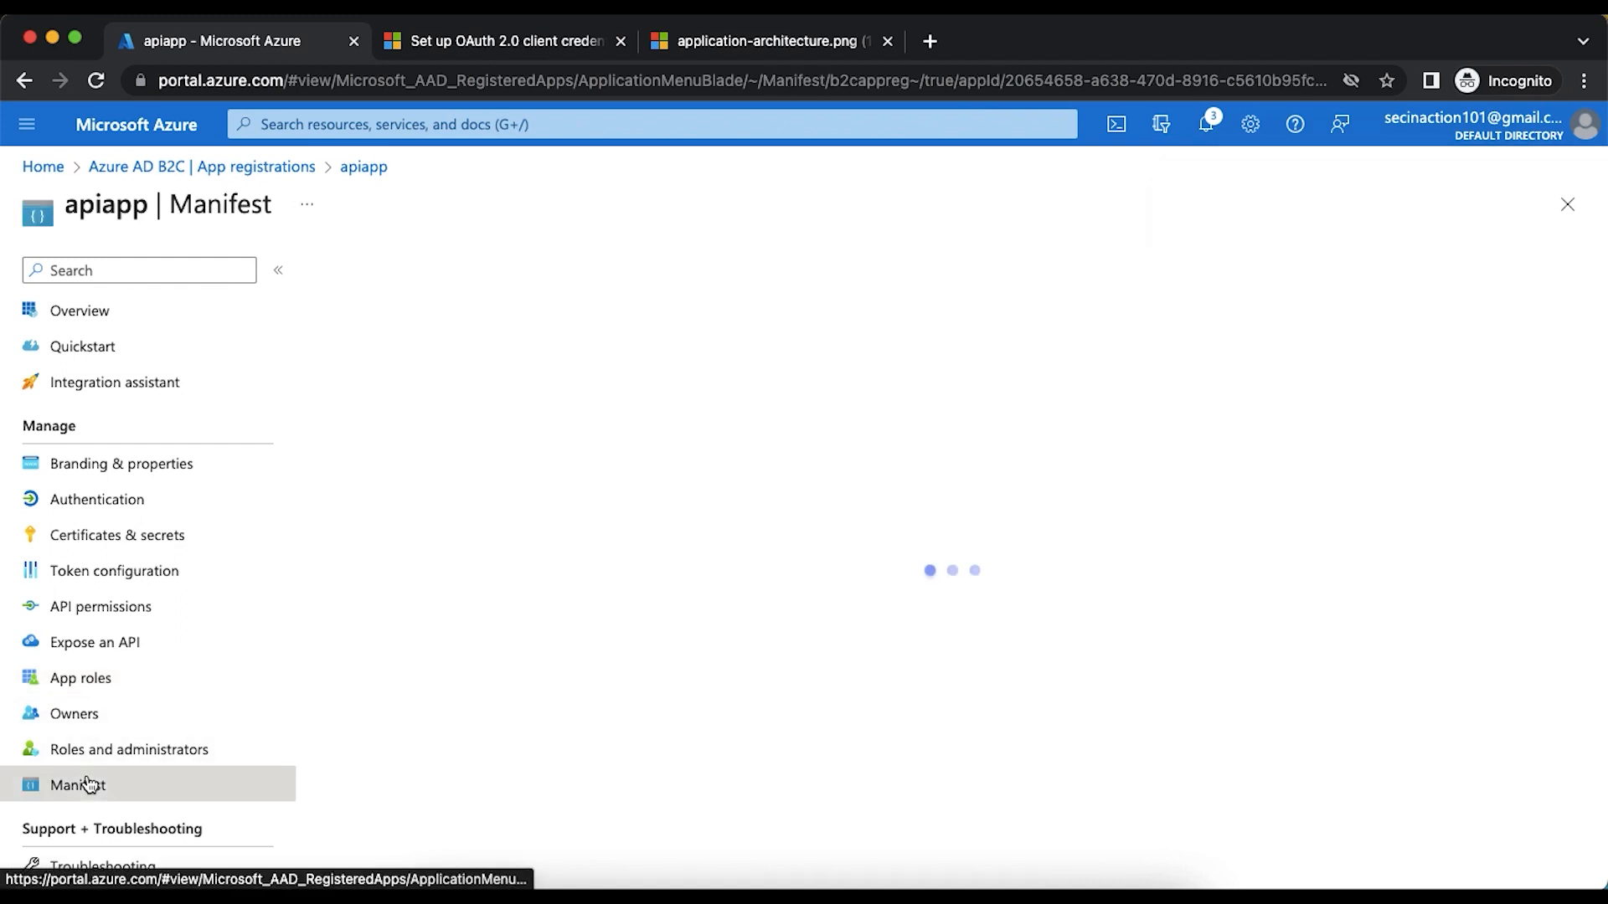
scroll(489, 624, "down", 3)
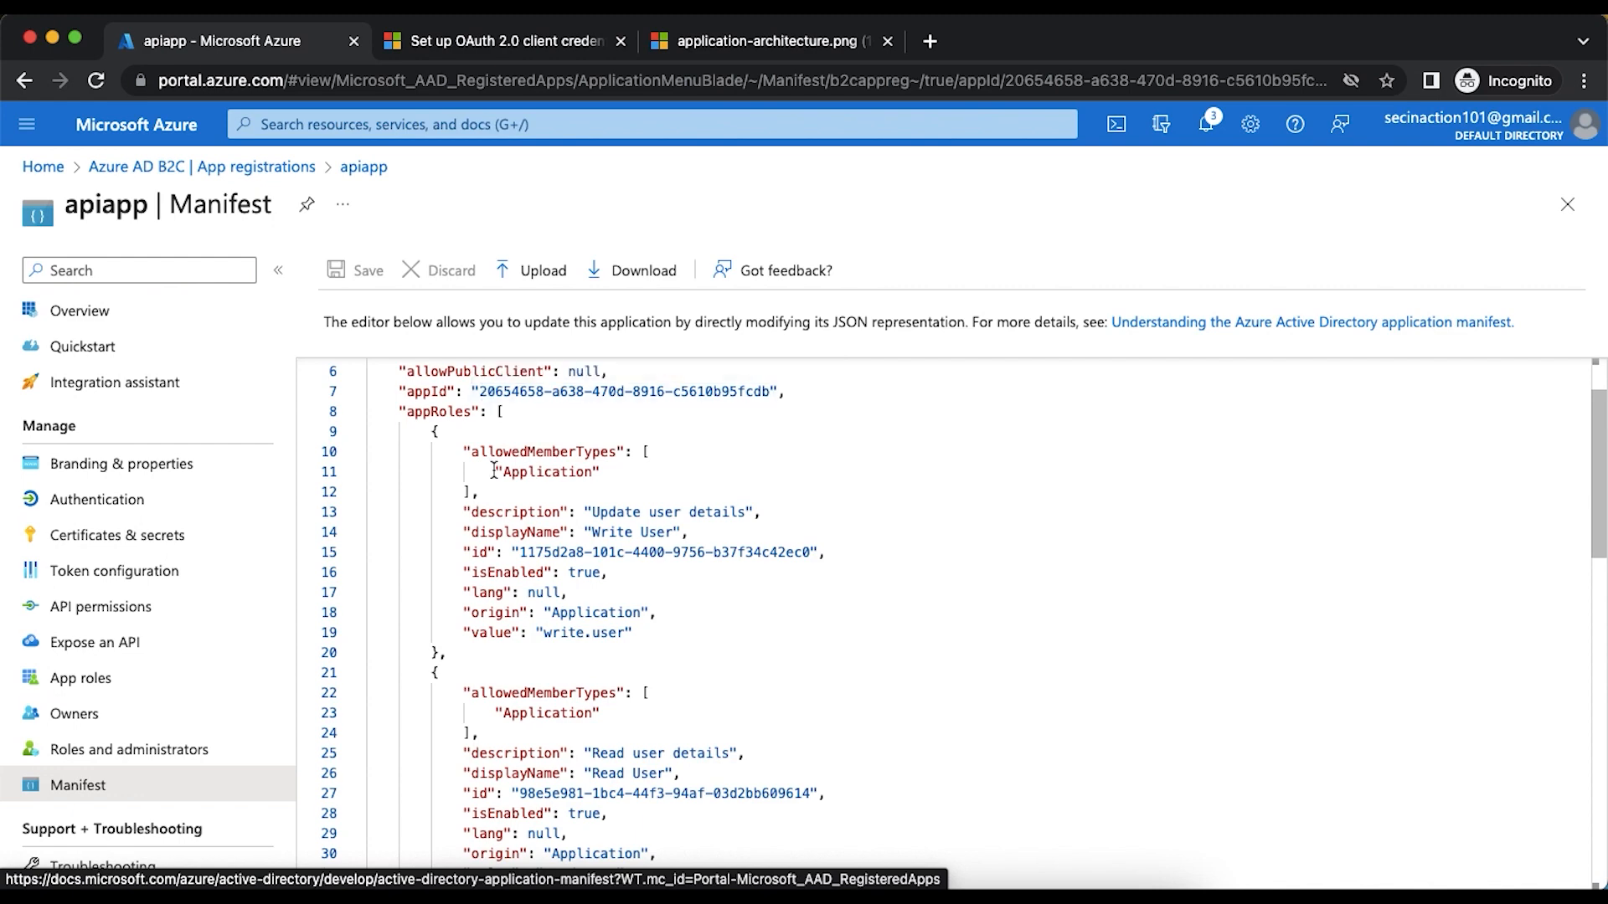
left_click(494, 44)
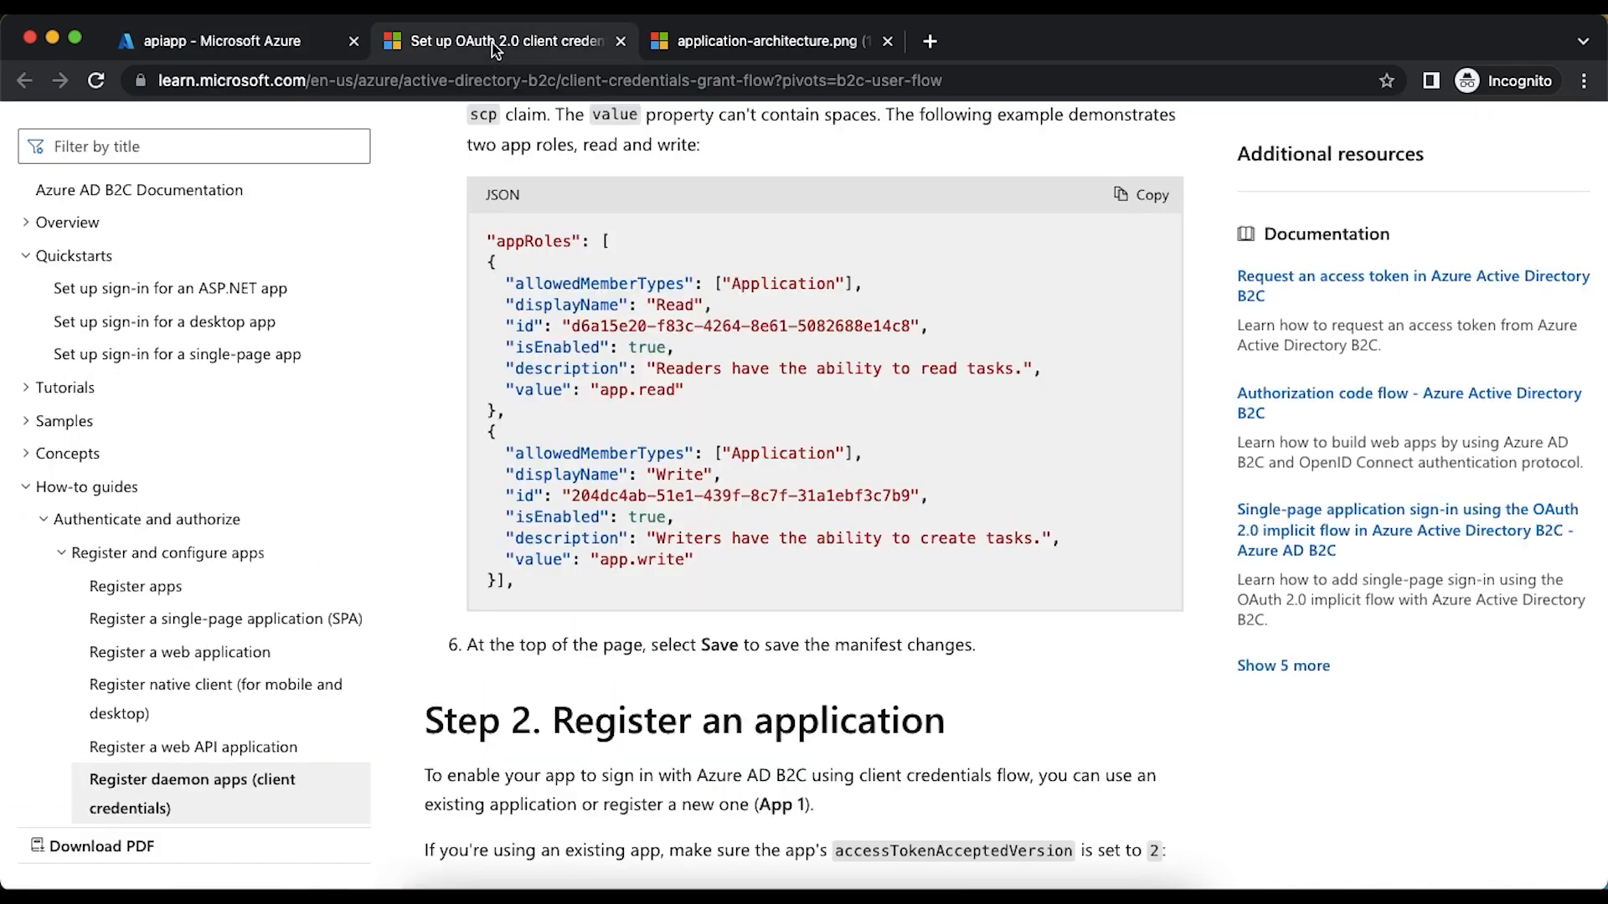
- Review the article's appRoles instructions against apiapp's app roles and manifest, and check the application architecture diagram
scroll(597, 384, "up", 1)
scroll(597, 384, "up", 6)
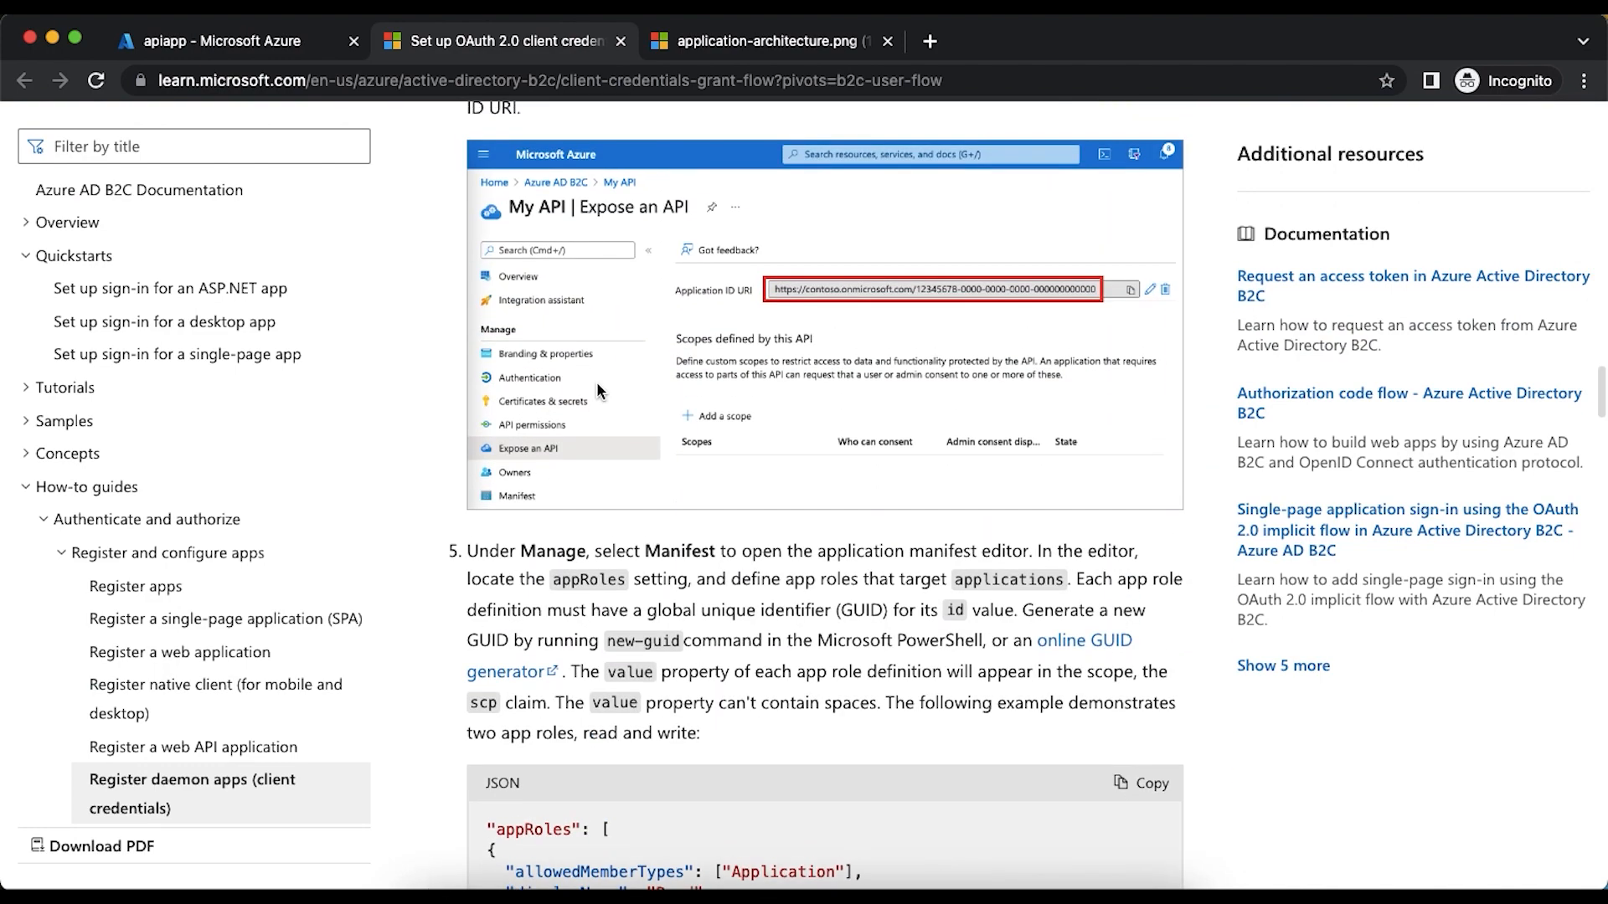
scroll(596, 380, "down", 4)
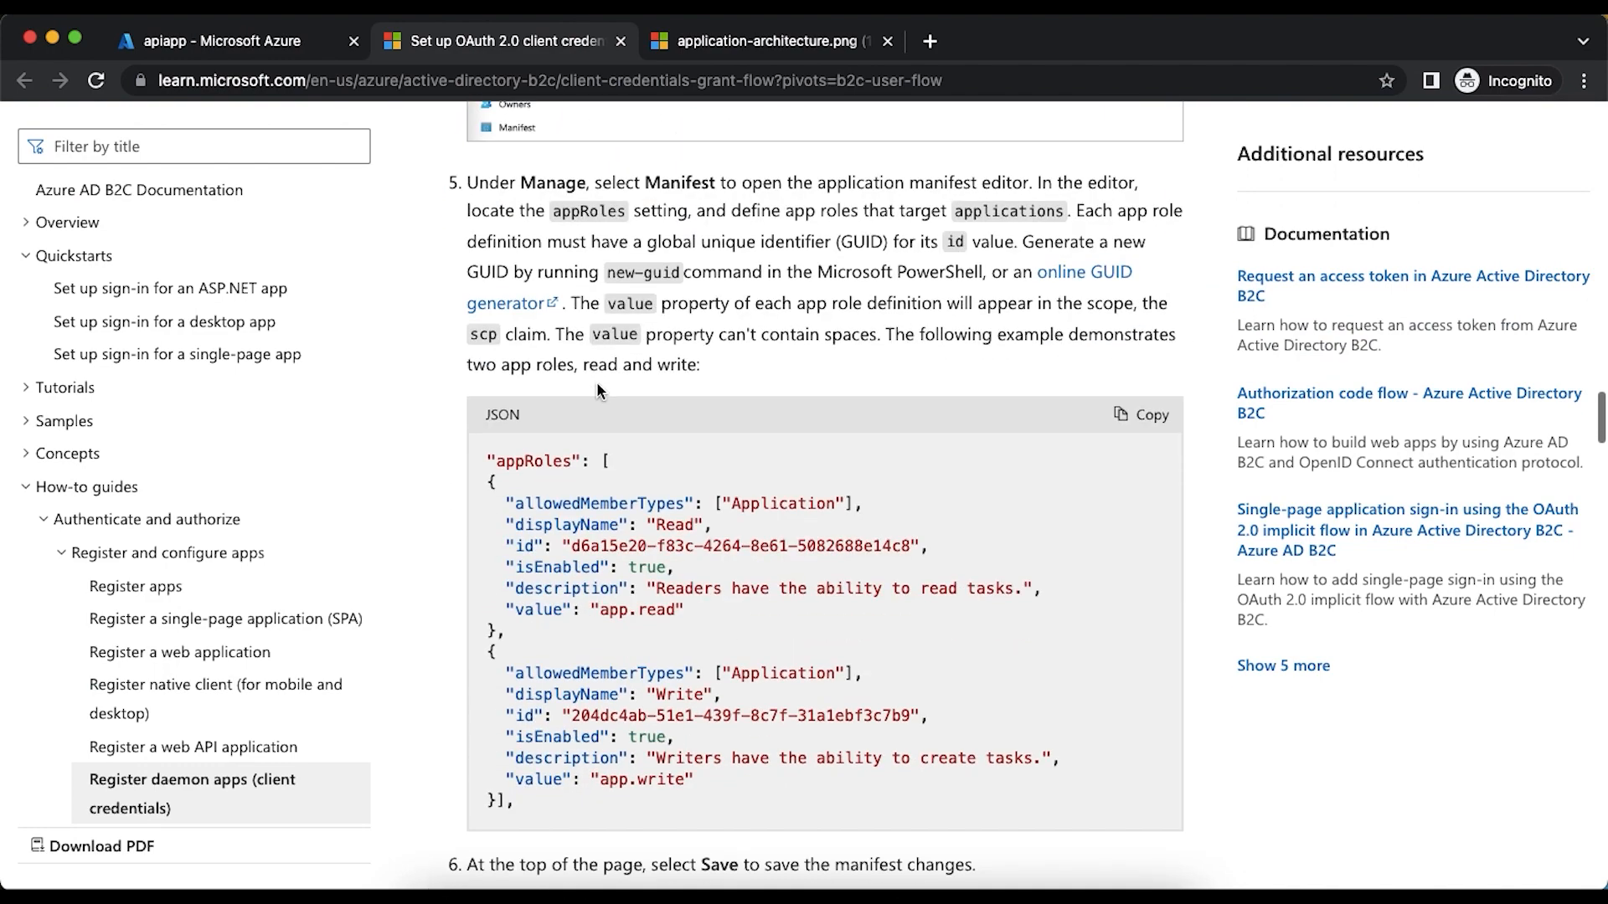
left_click(255, 46)
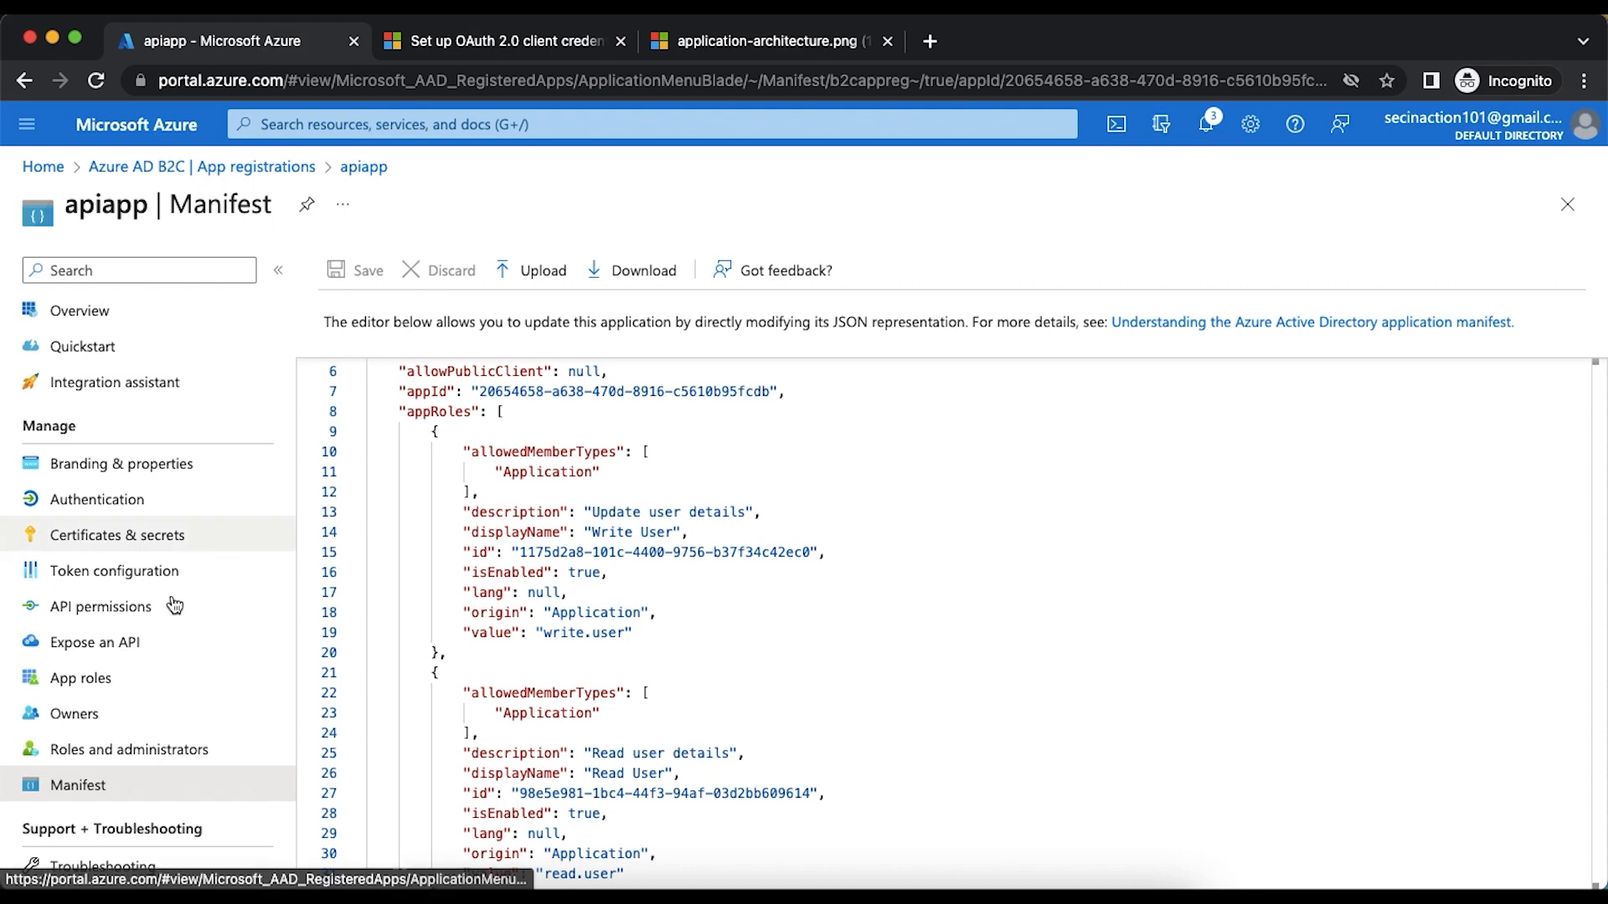
left_click(94, 680)
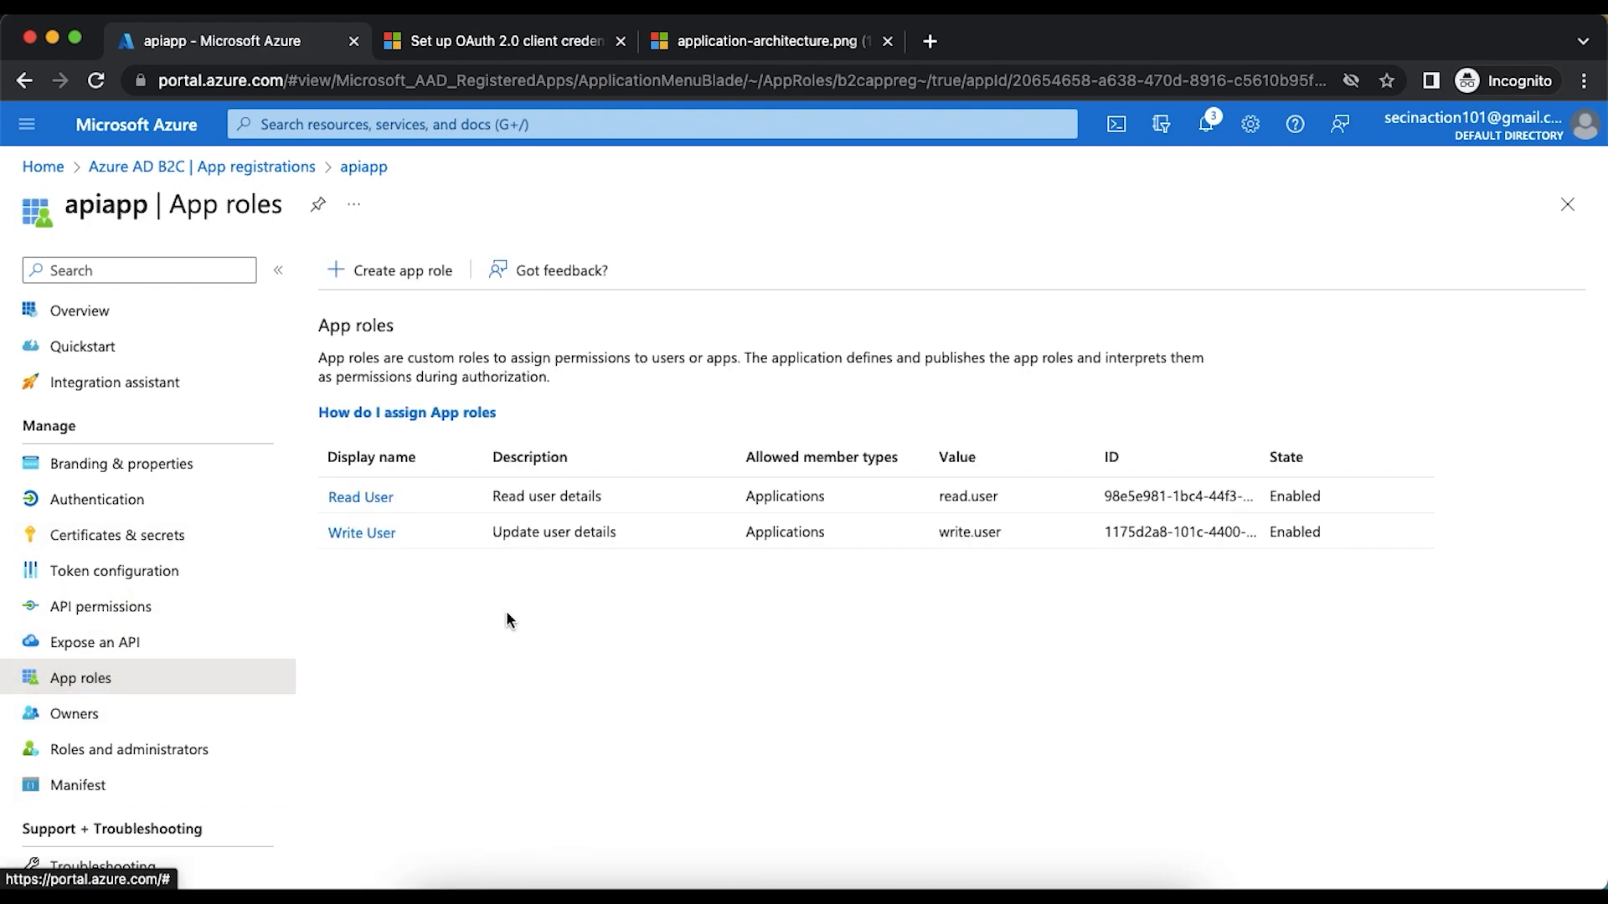
left_click(89, 788)
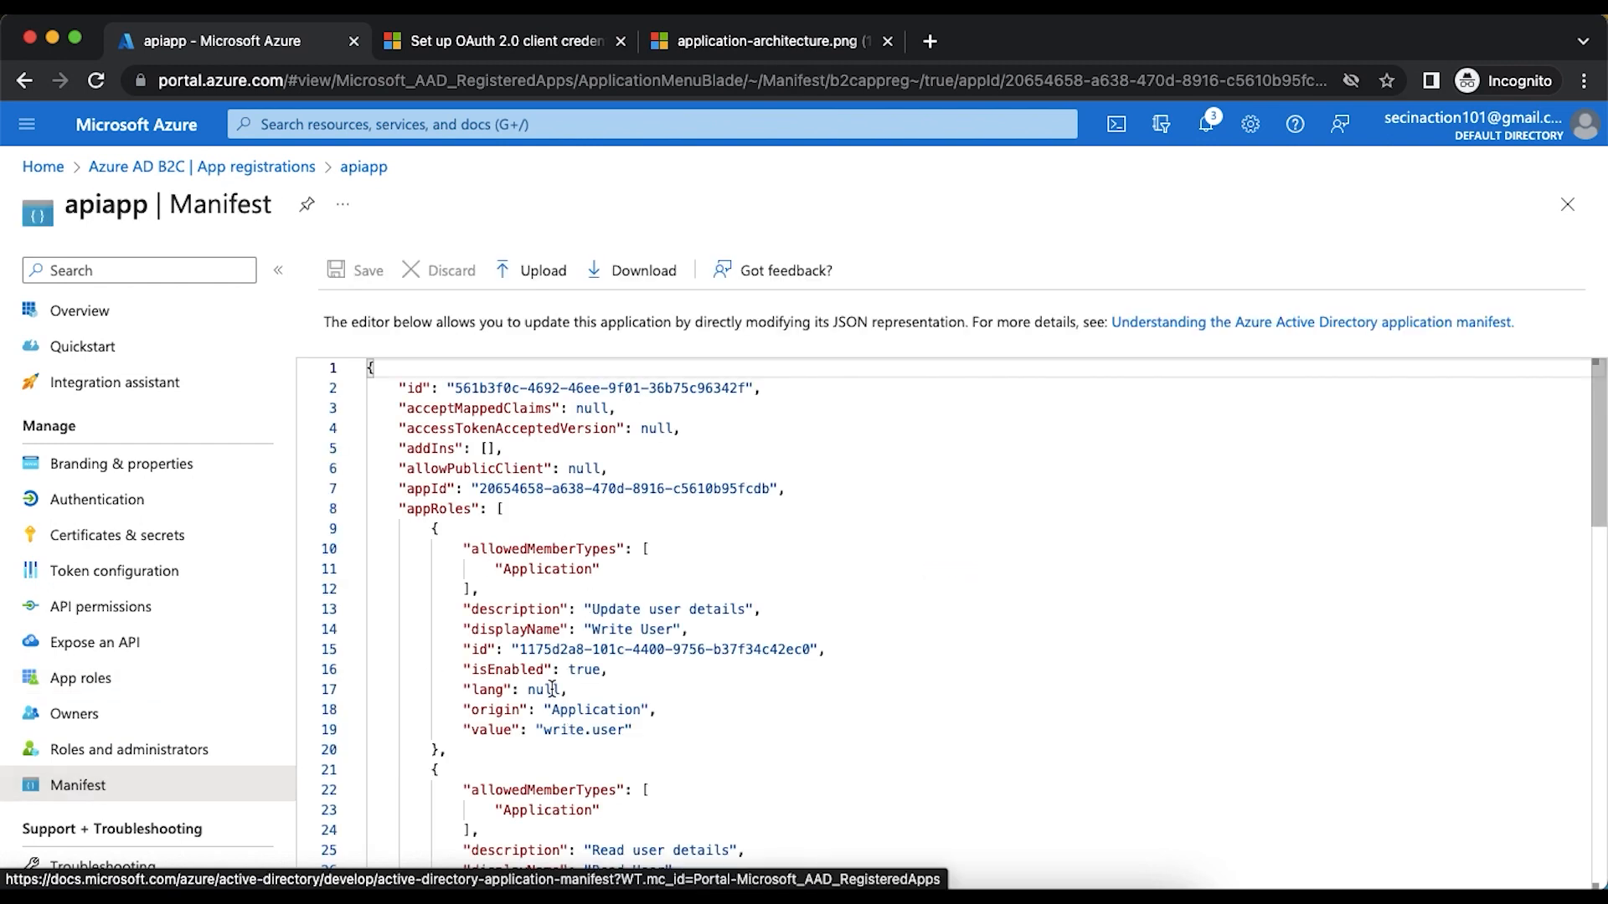
left_click(107, 680)
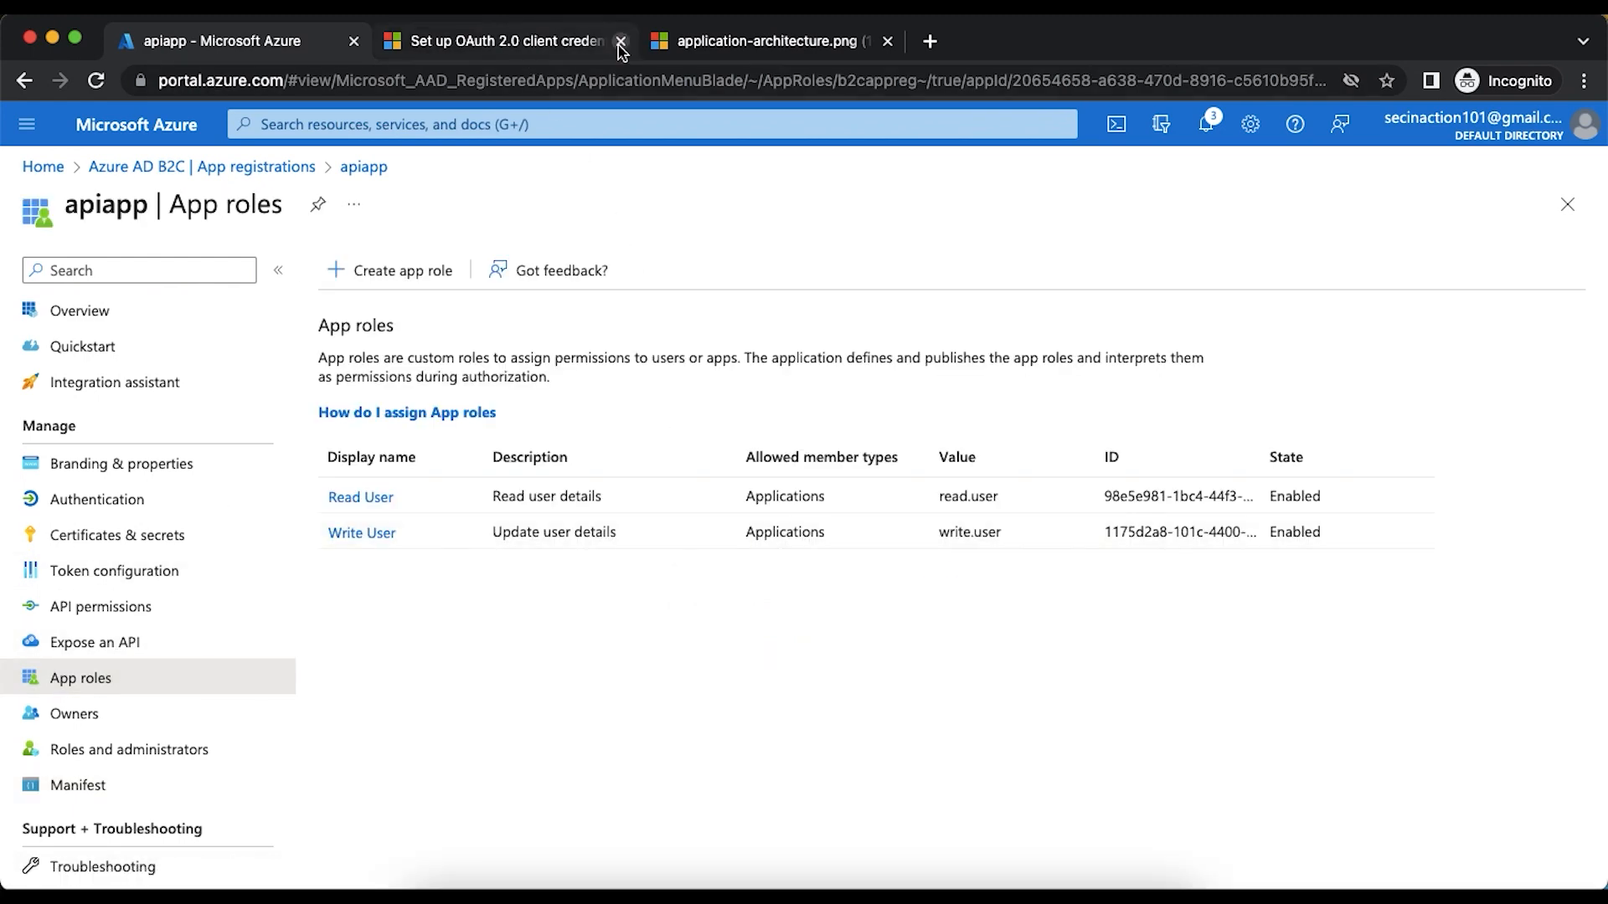
left_click(680, 47)
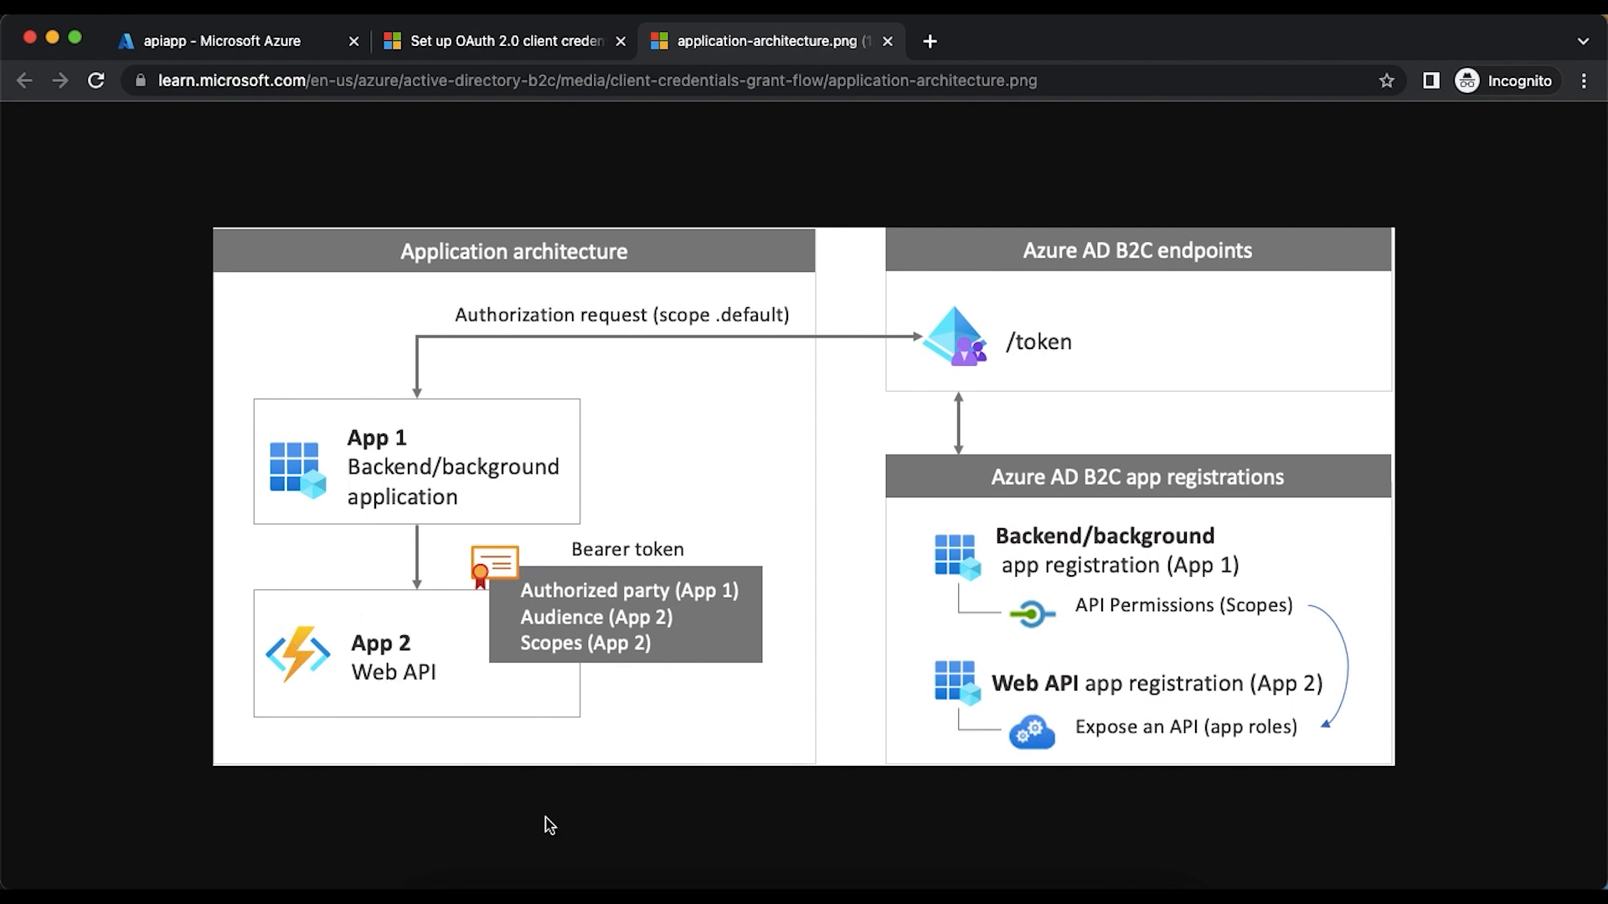
- Register a new single-tenant application named clientapp in the Azure AD B2C app registrations
left_click(211, 42)
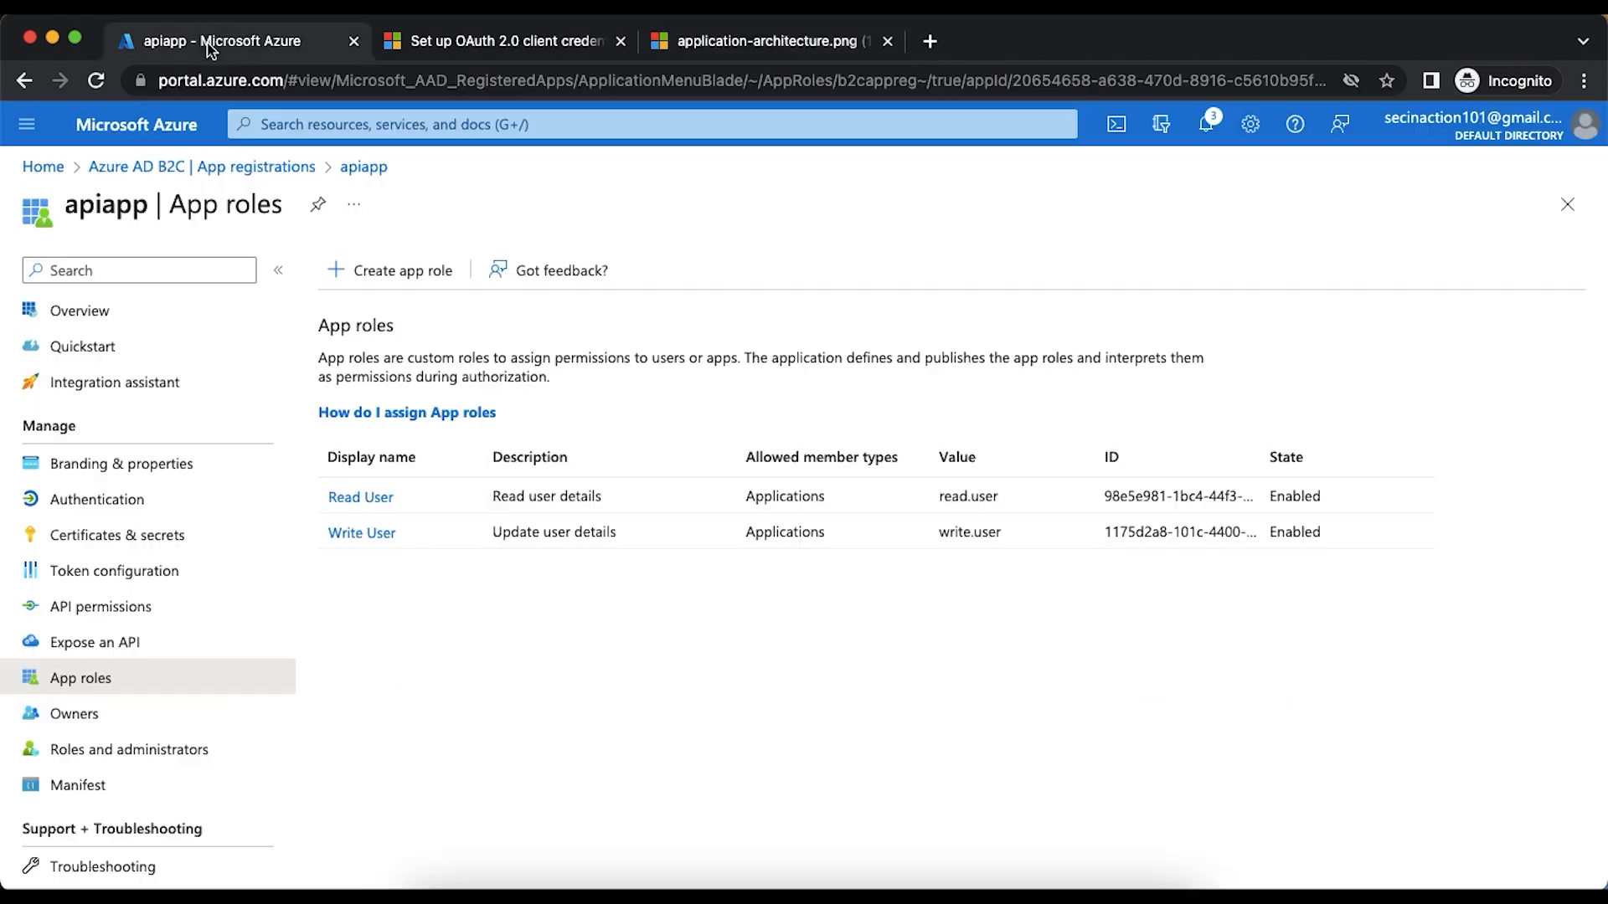
left_click(189, 170)
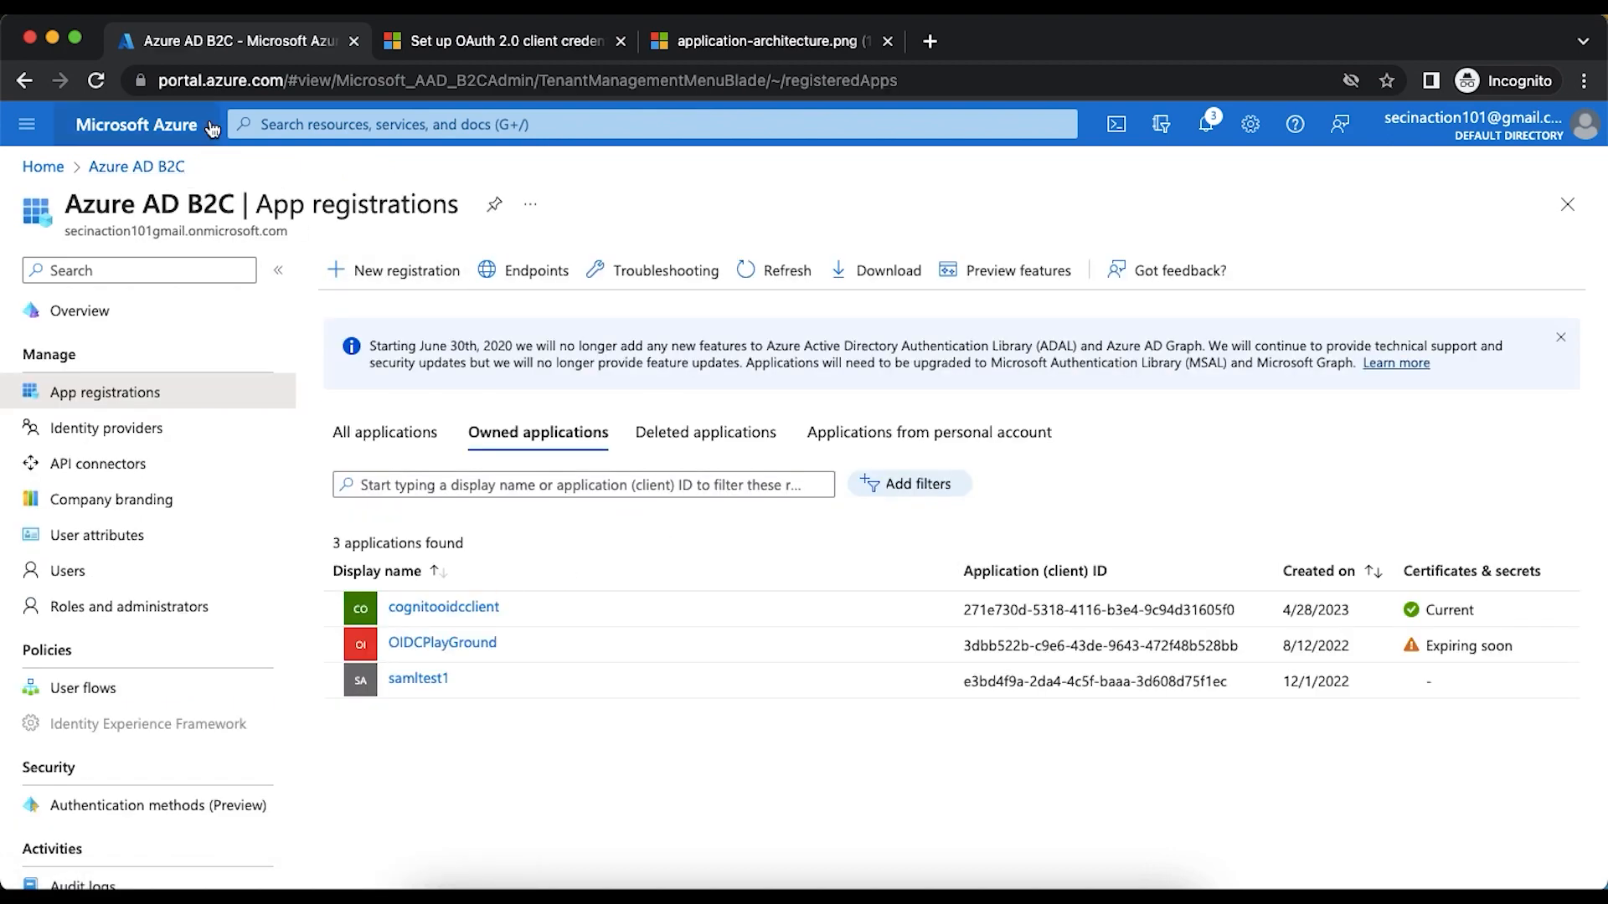
left_click(382, 291)
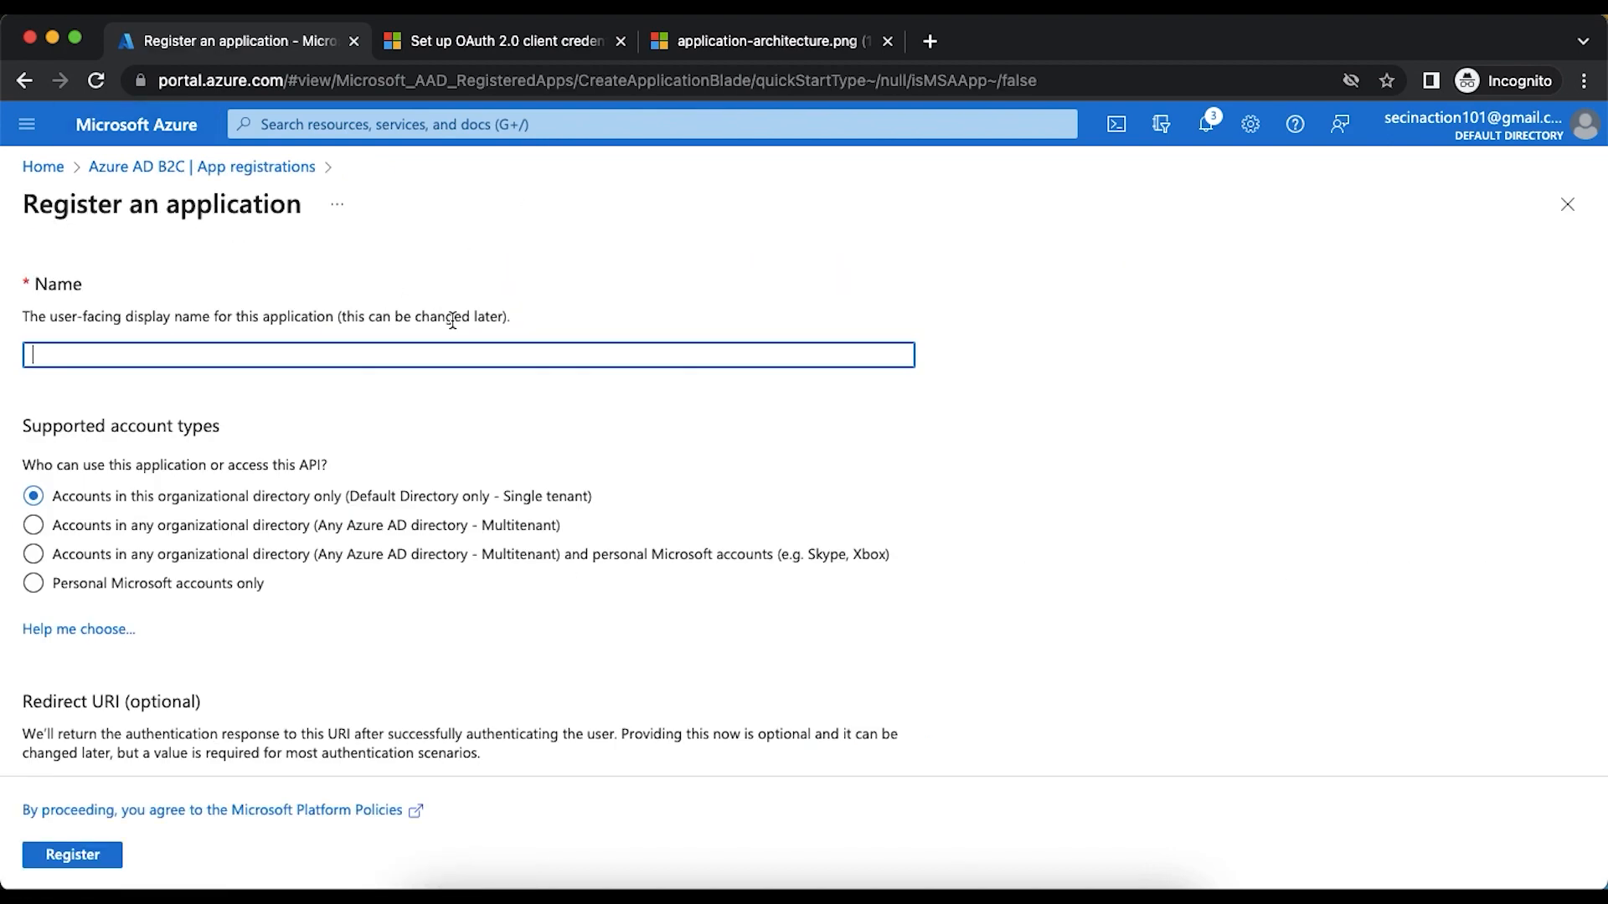
type("clientapp")
scroll(323, 501, "down", 2)
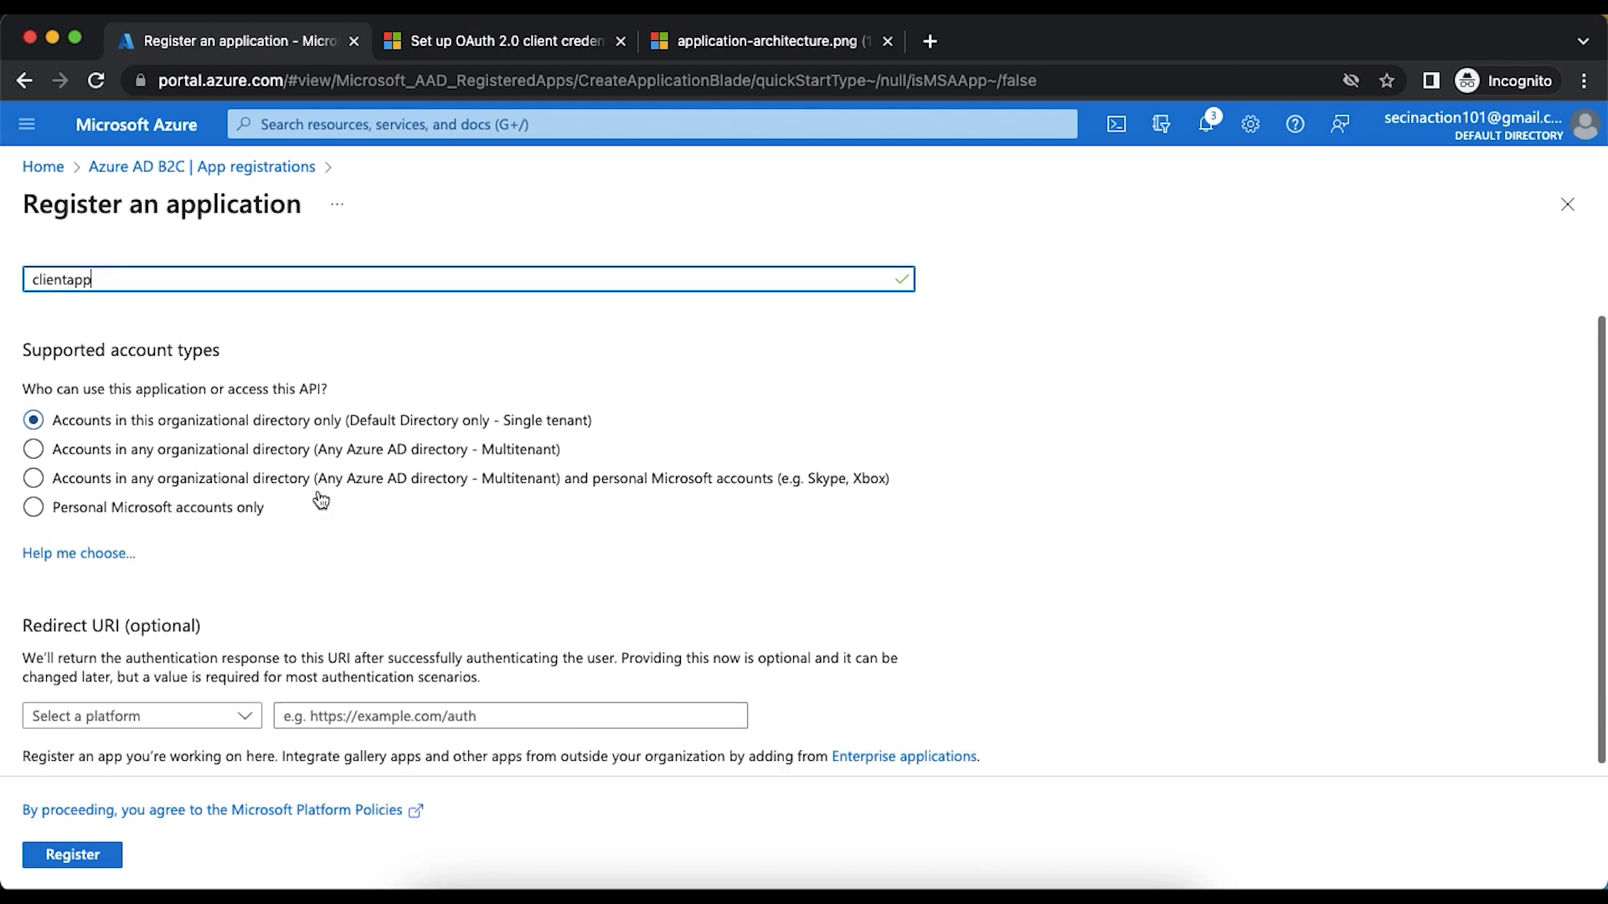
left_click(87, 848)
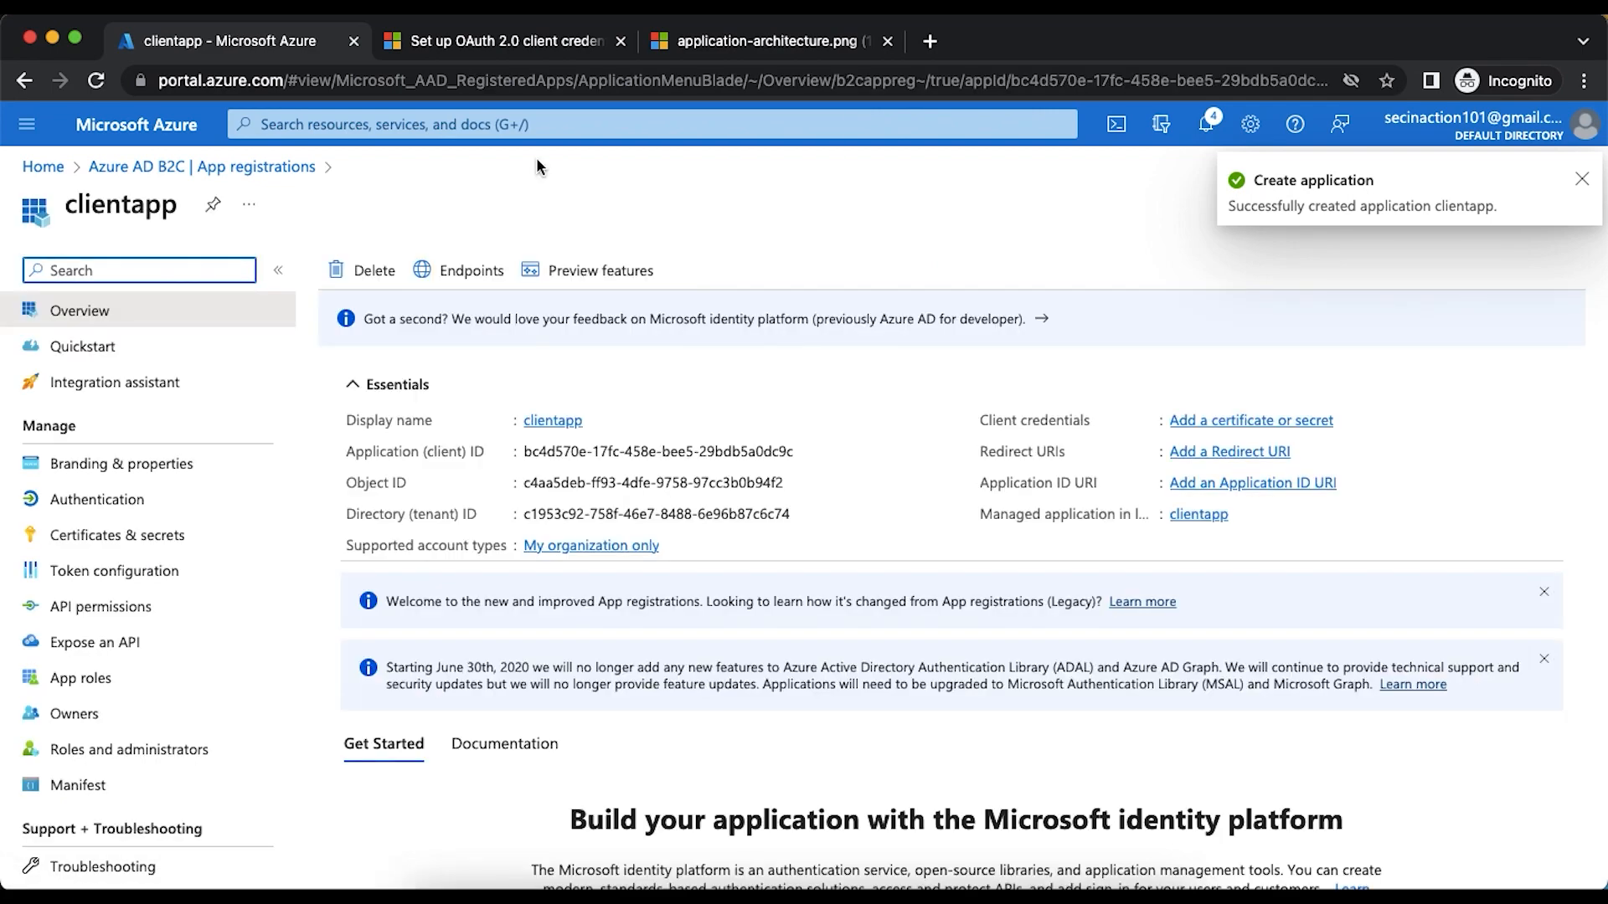
- Find the token version instruction in the article's Step 2 and copy the element name accessTokenAcceptedVersion
left_click(501, 41)
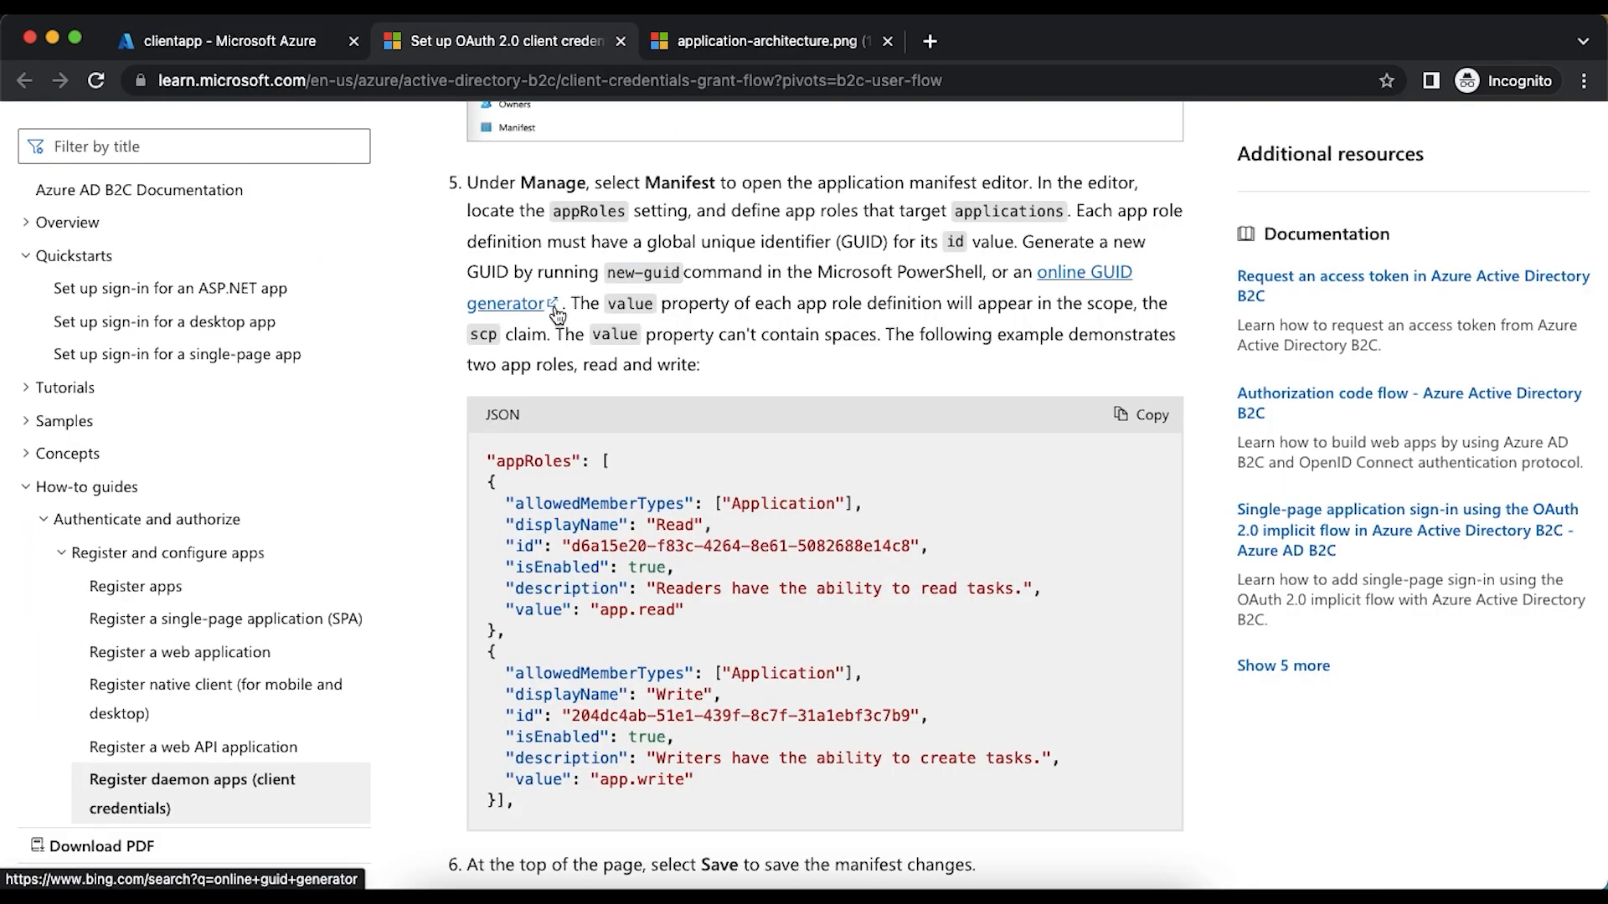
scroll(554, 309, "down", 10)
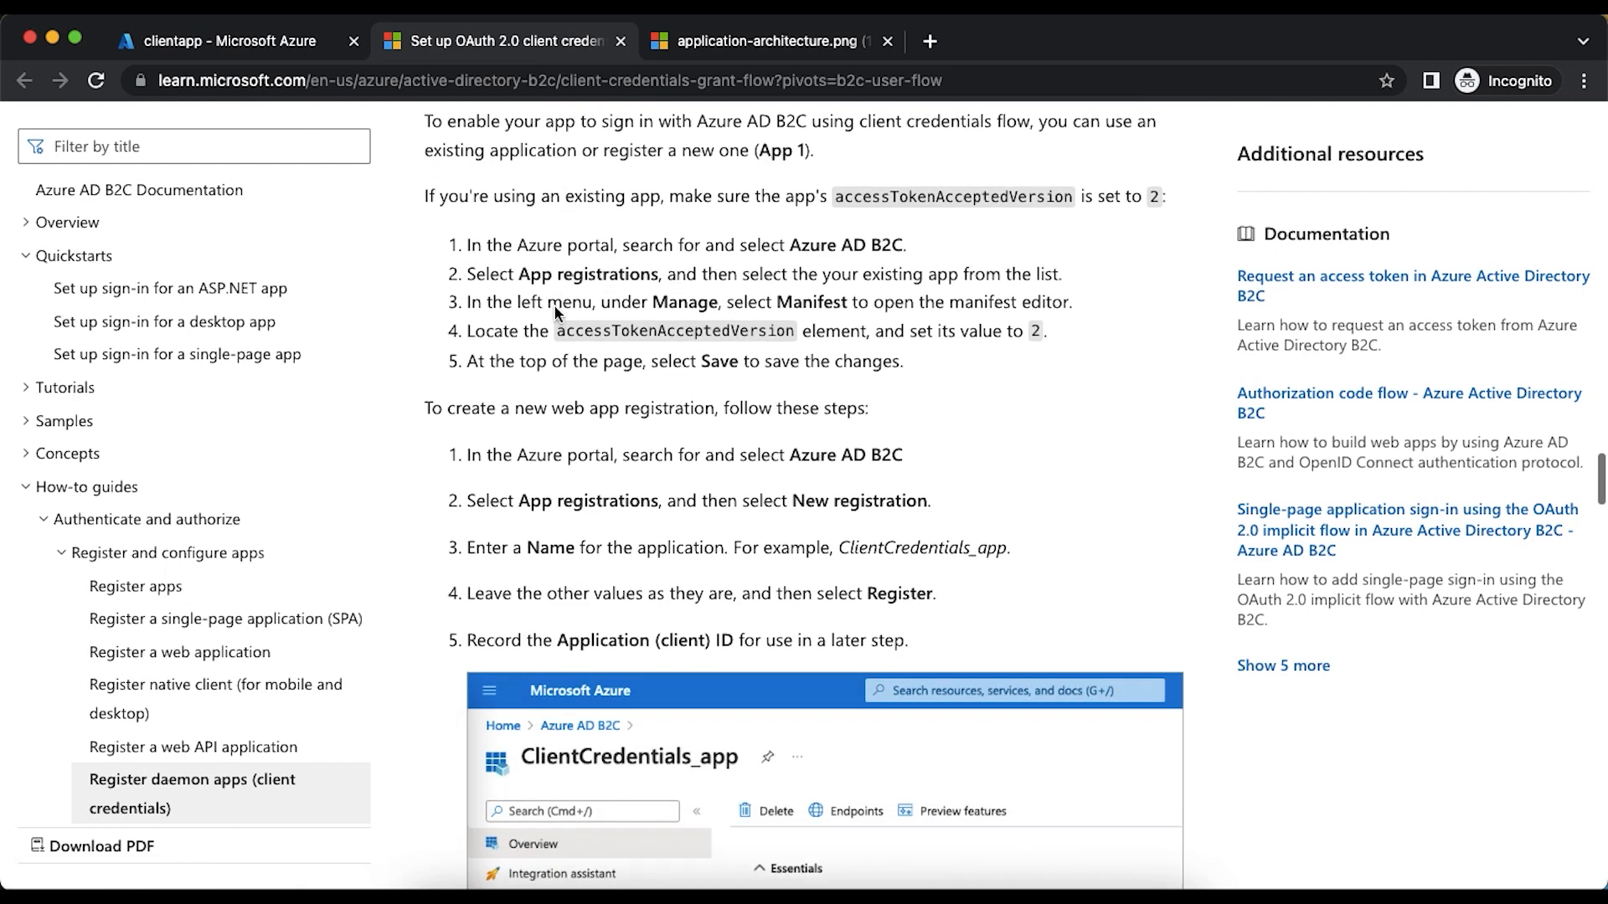
scroll(555, 312, "up", 1)
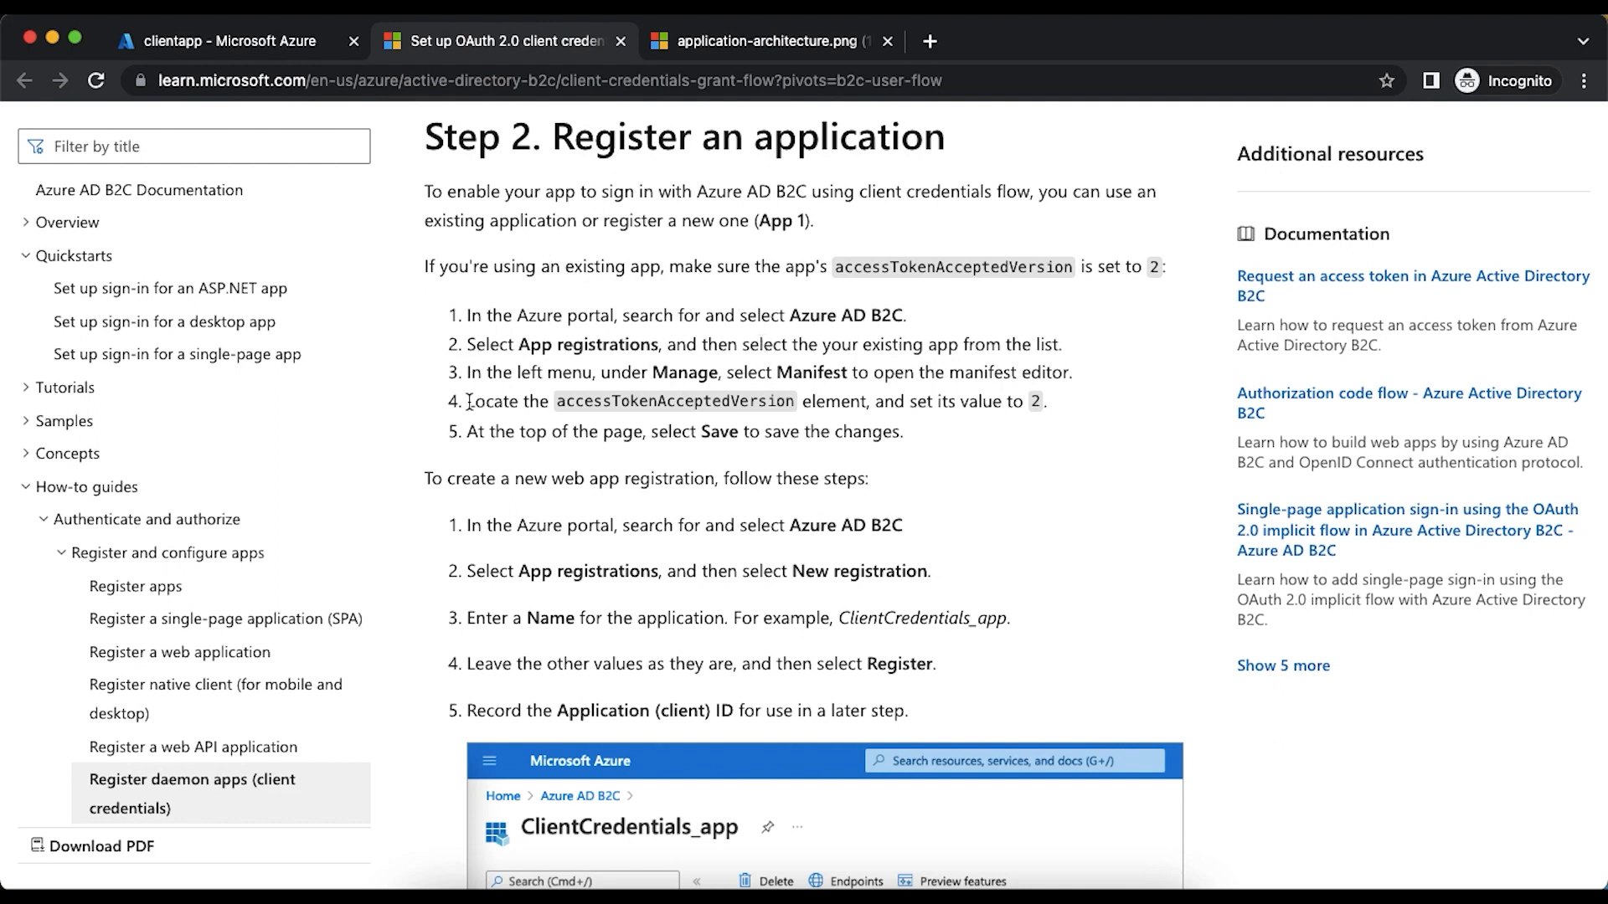
left_click_drag(470, 403, 597, 403)
double_click(688, 402)
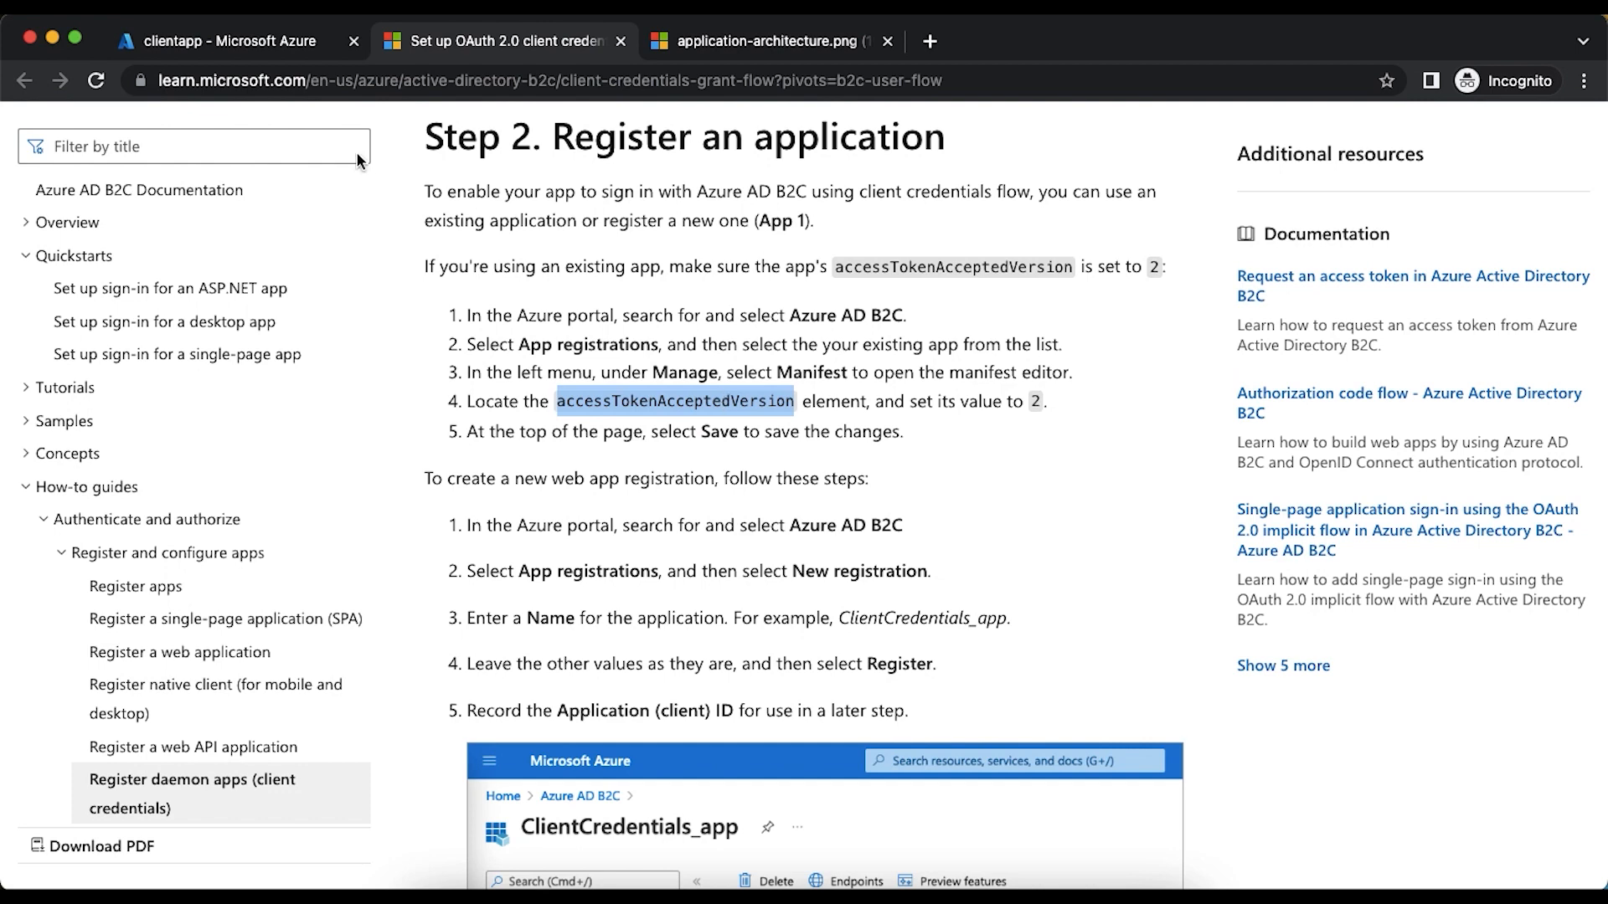
- Locate accessTokenAcceptedVersion in clientapp's manifest, set it to 2, and save the manifest
left_click(236, 48)
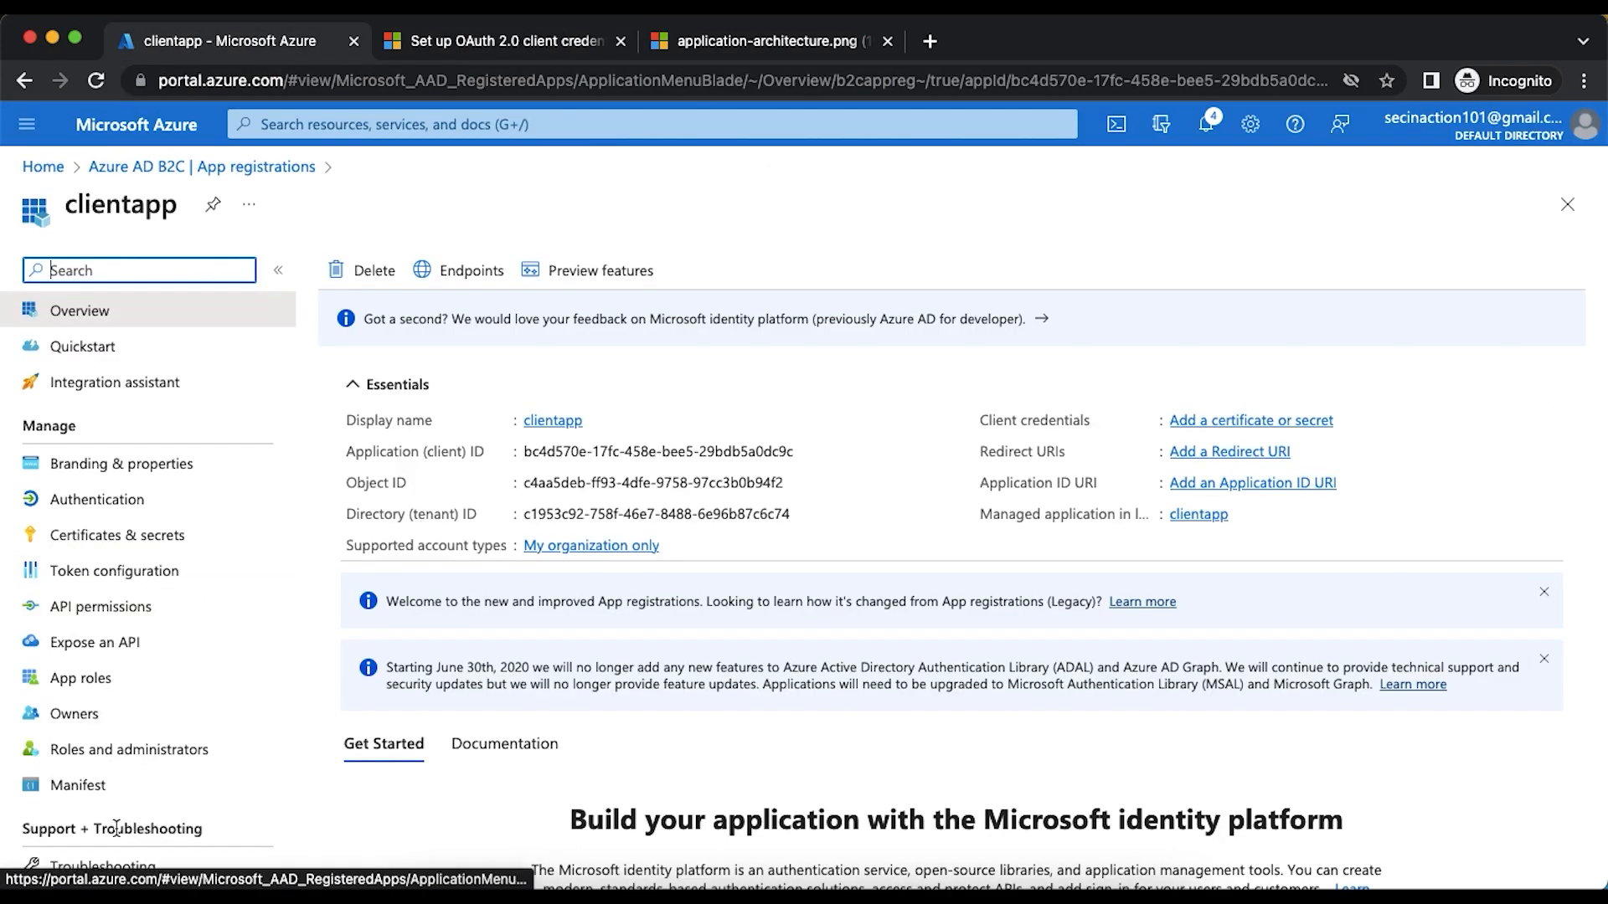
left_click(95, 793)
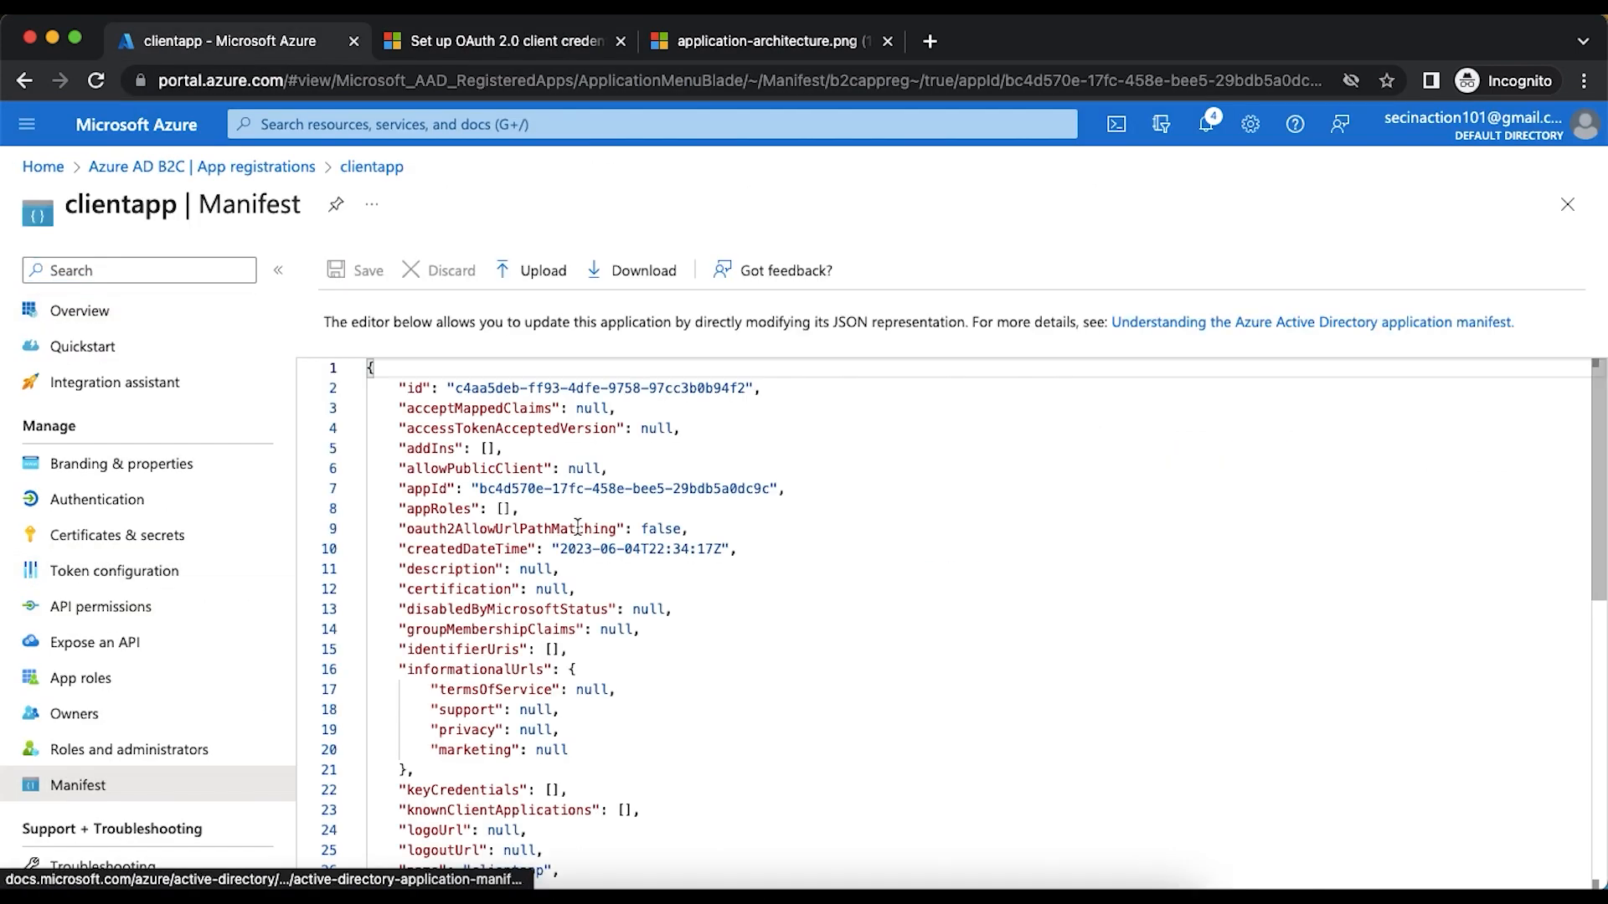
key("super+f")
type("accessTokenAcceptedVersion")
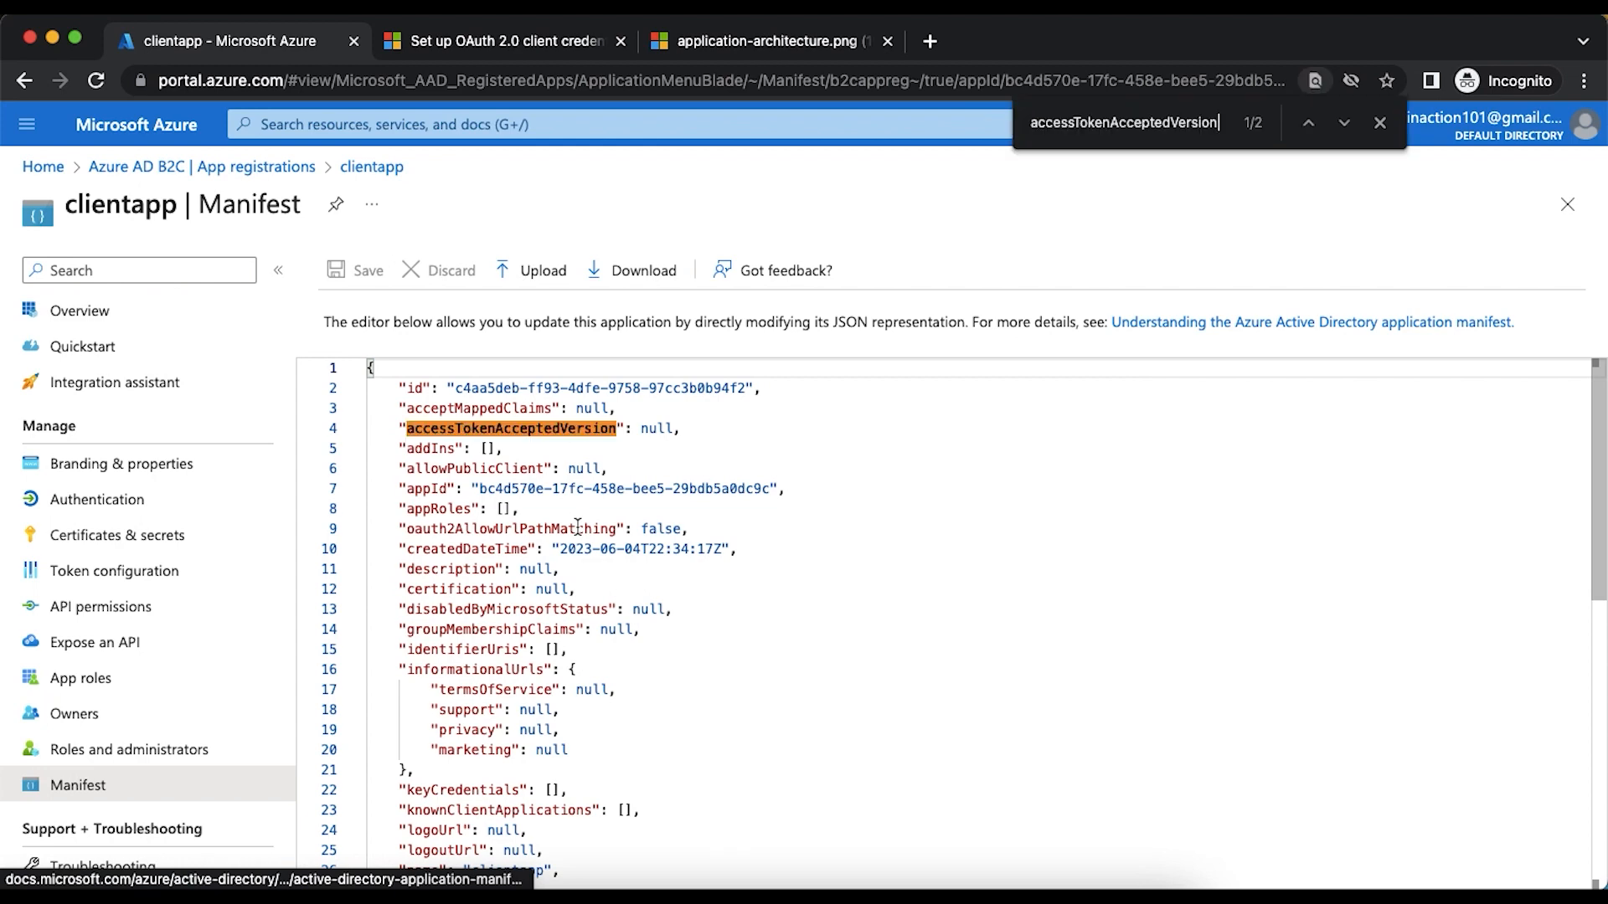
double_click(658, 427)
type("2")
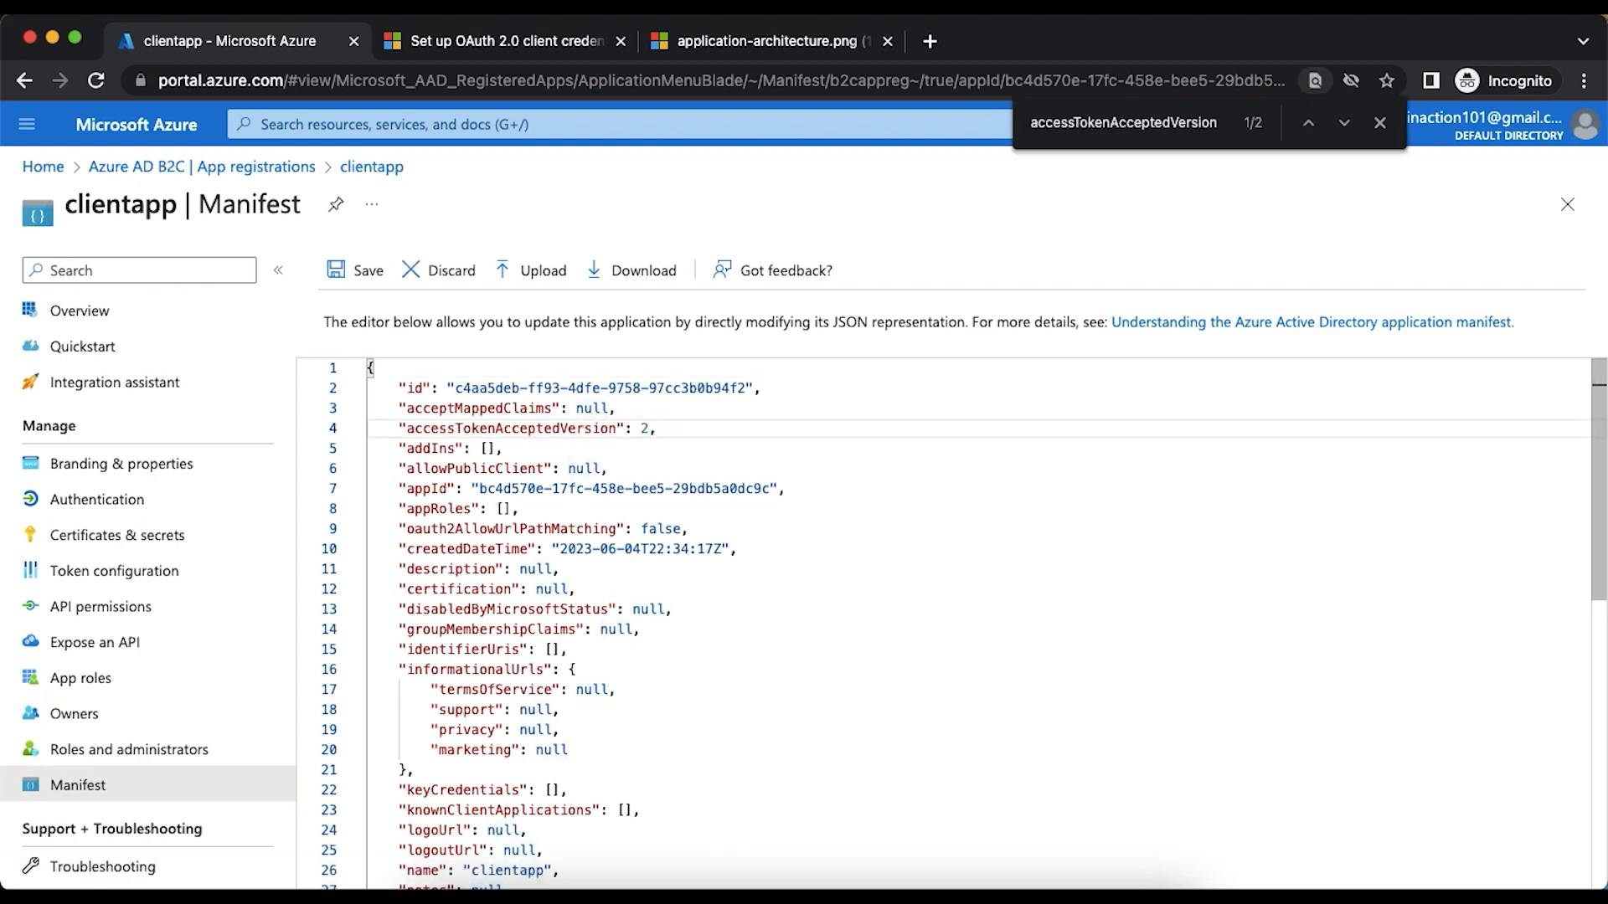
left_click(370, 273)
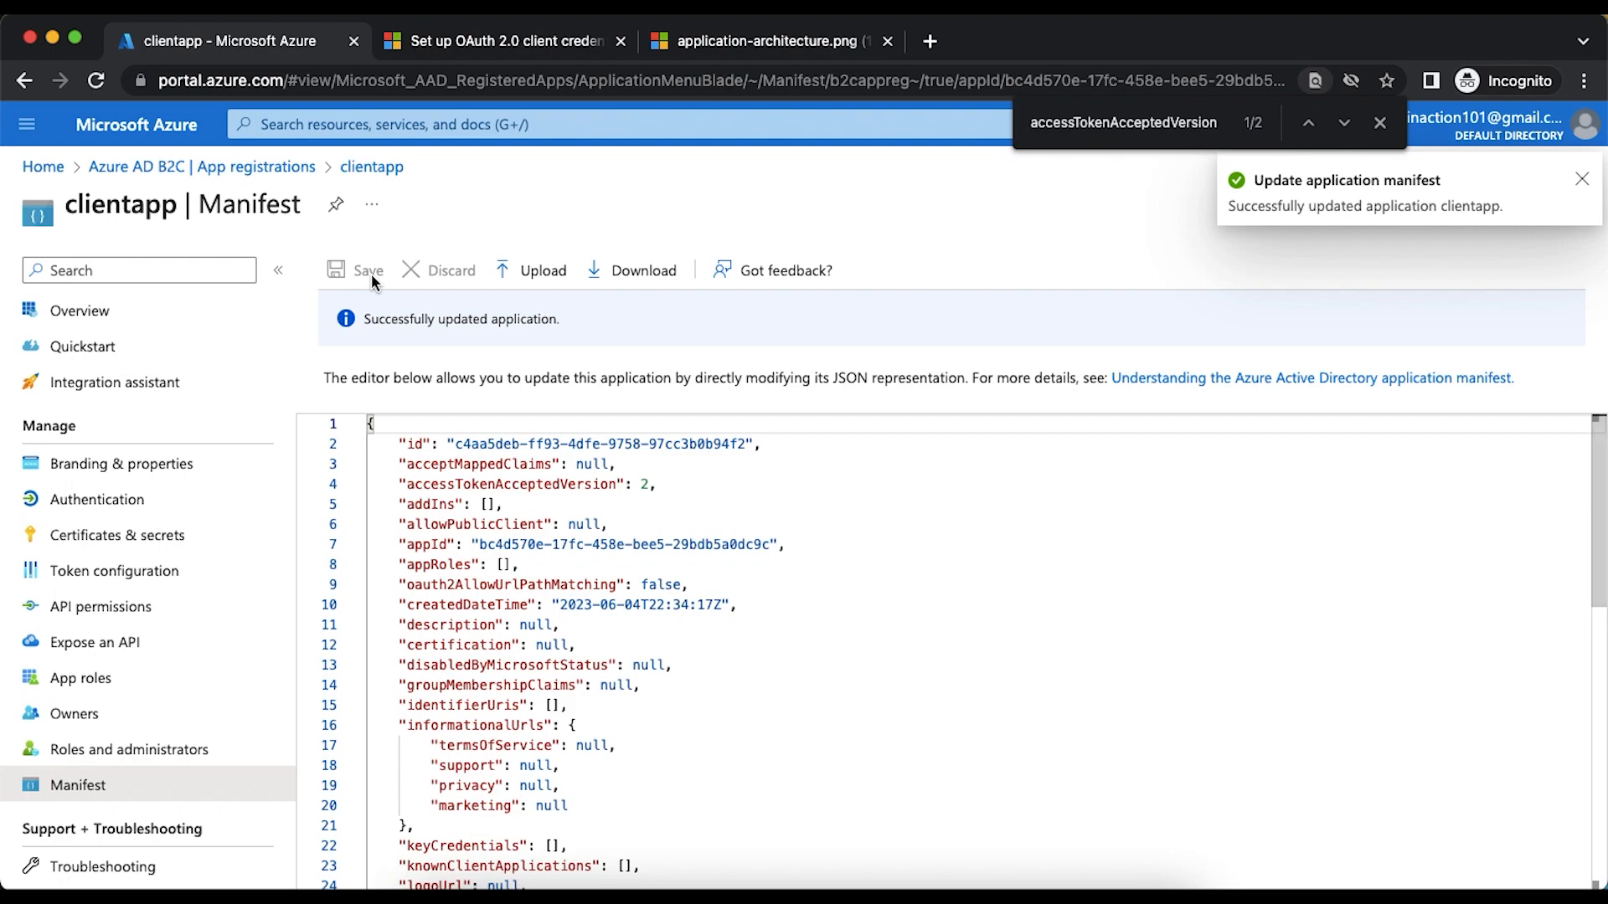
- Read the article's remaining registration and client secret instructions, and check App 1's role in the architecture diagram
left_click(456, 42)
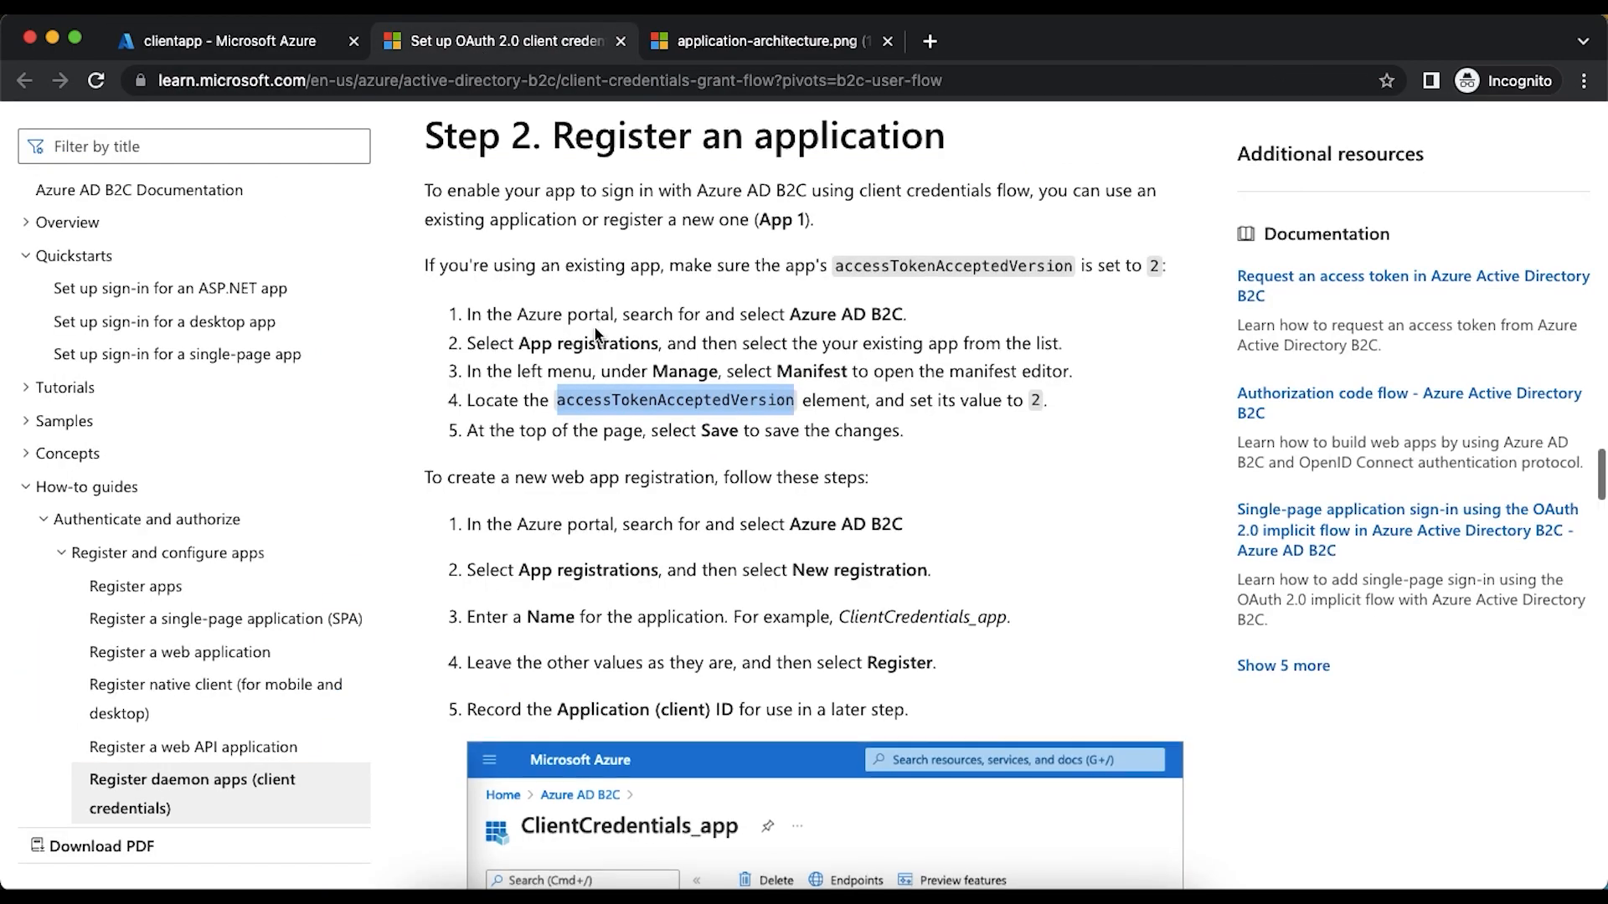
scroll(596, 335, "down", 3)
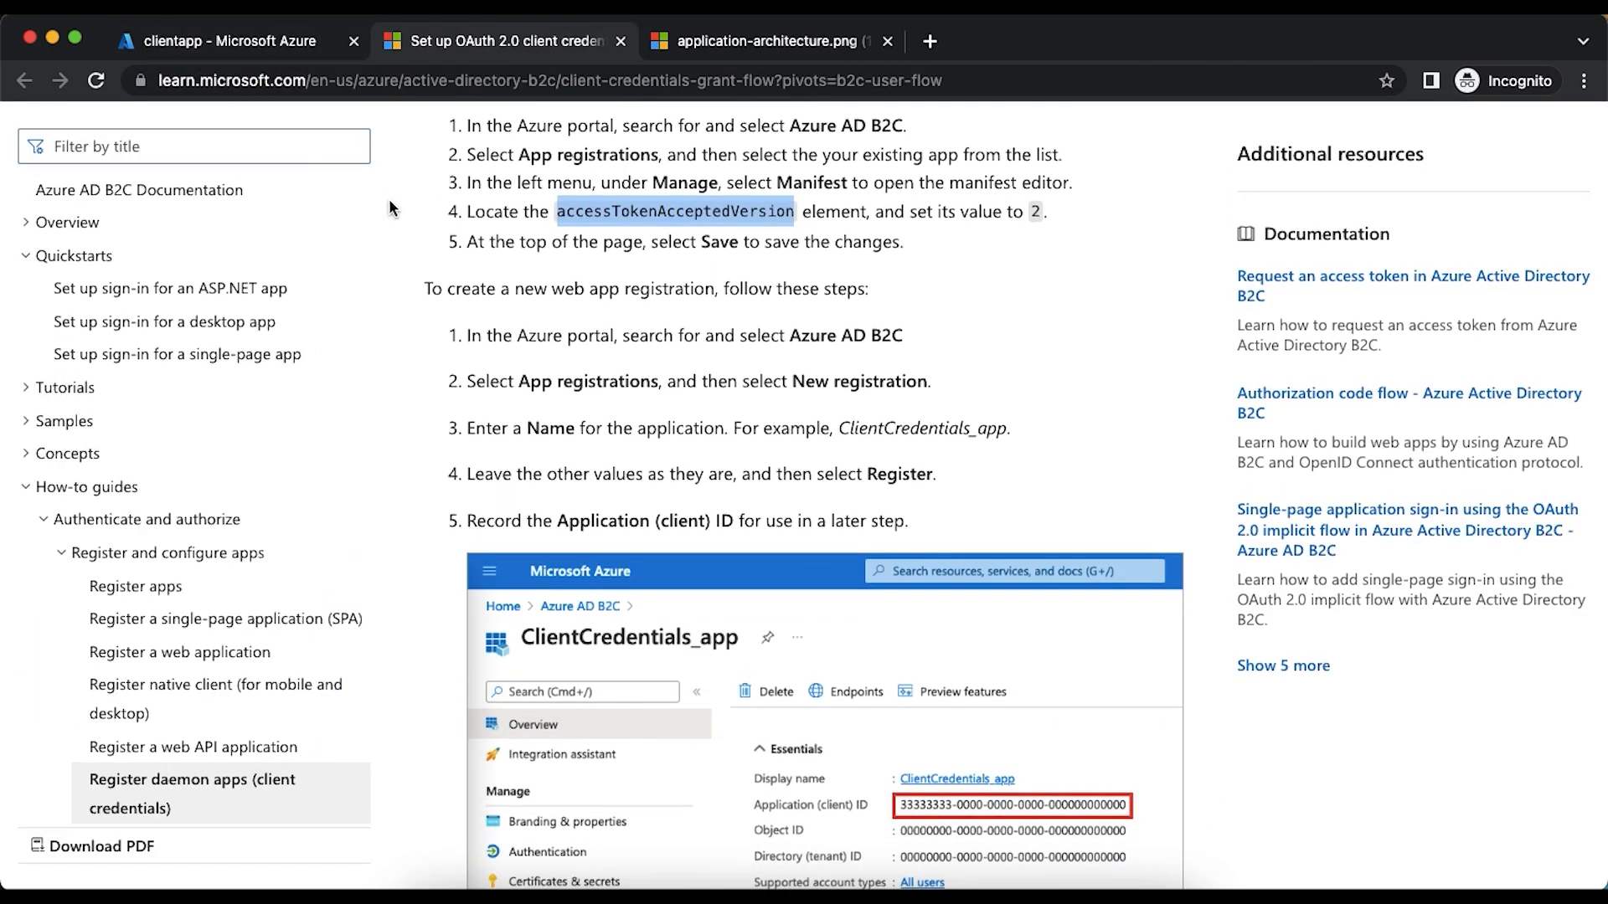
scroll(388, 206, "down", 10)
scroll(388, 206, "up", 4)
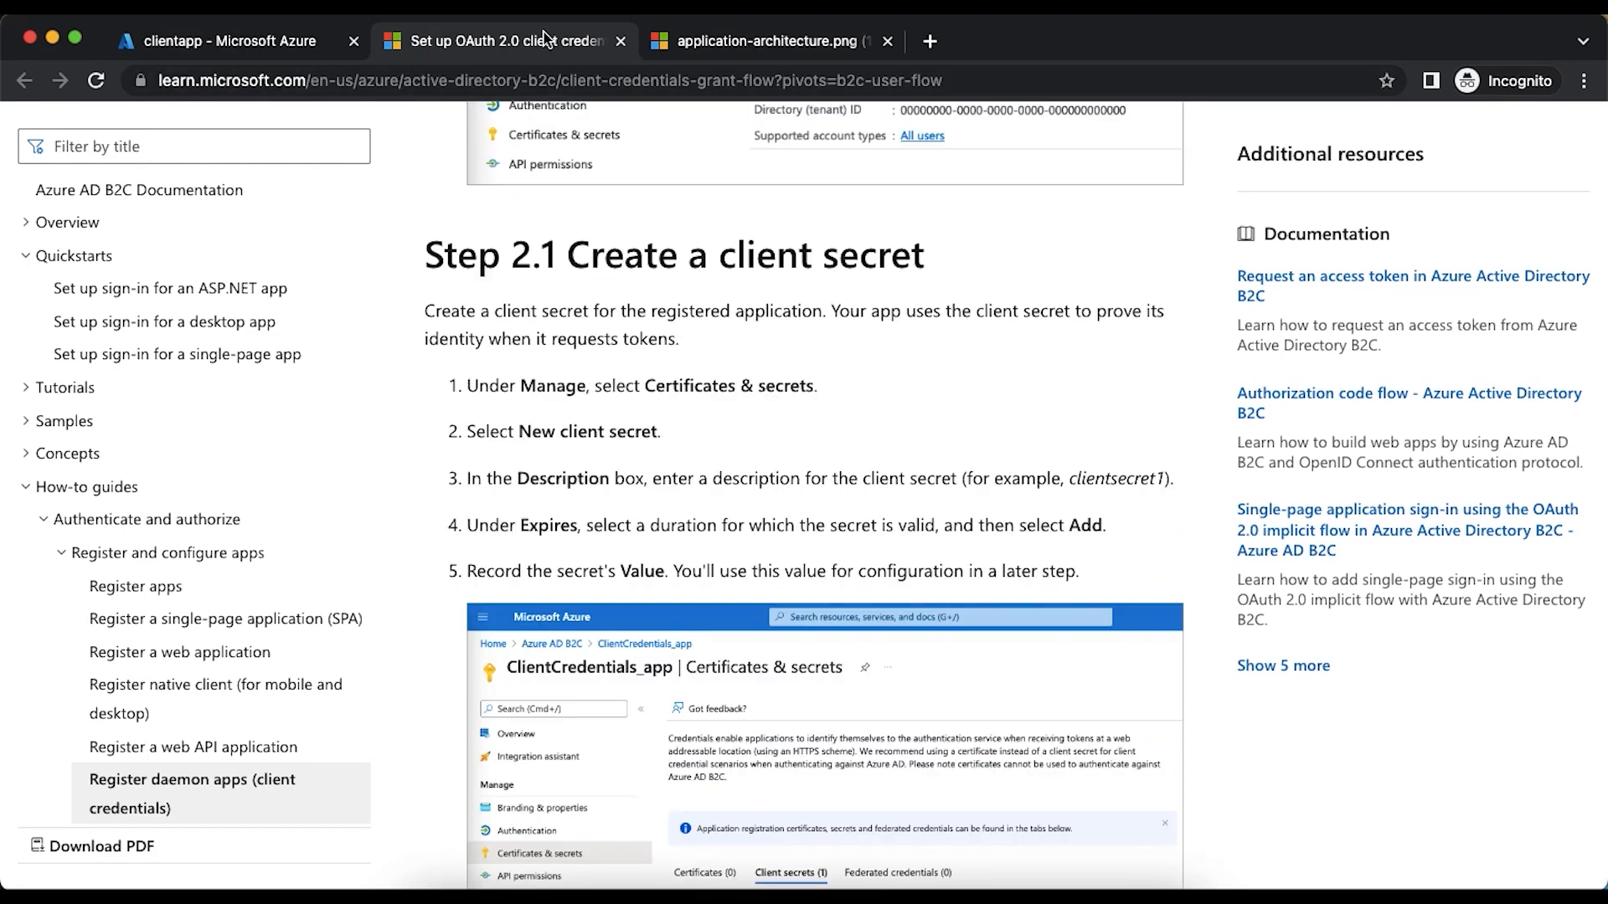
left_click(713, 42)
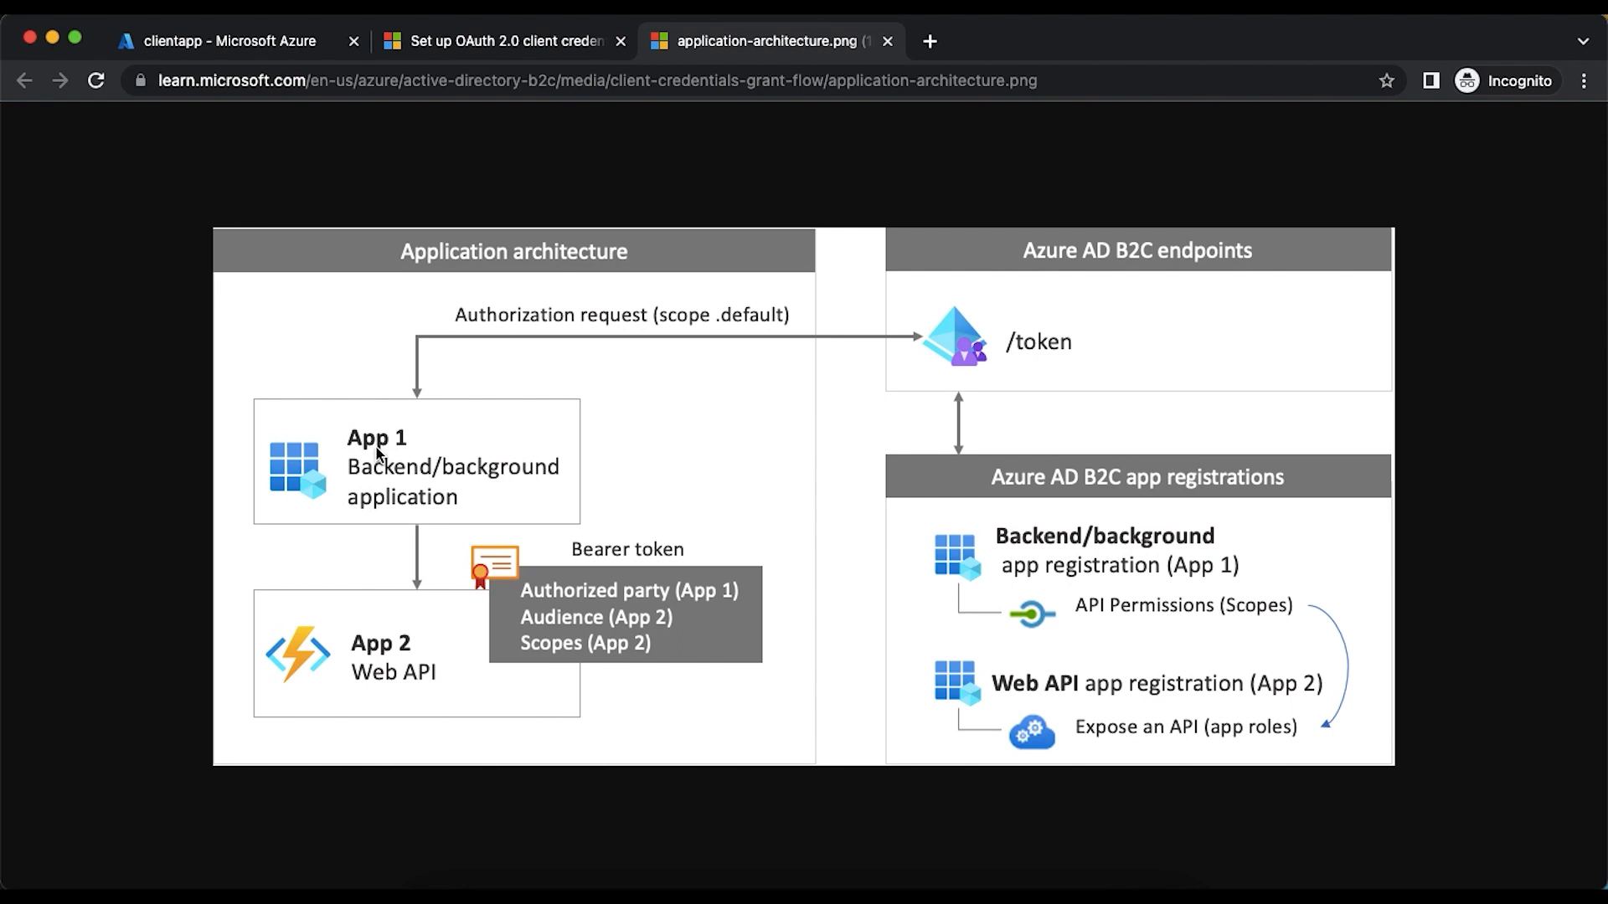
- Add apiapp's application permissions read.user and write.user to clientapp, and grant admin consent for Default Directory
left_click(203, 37)
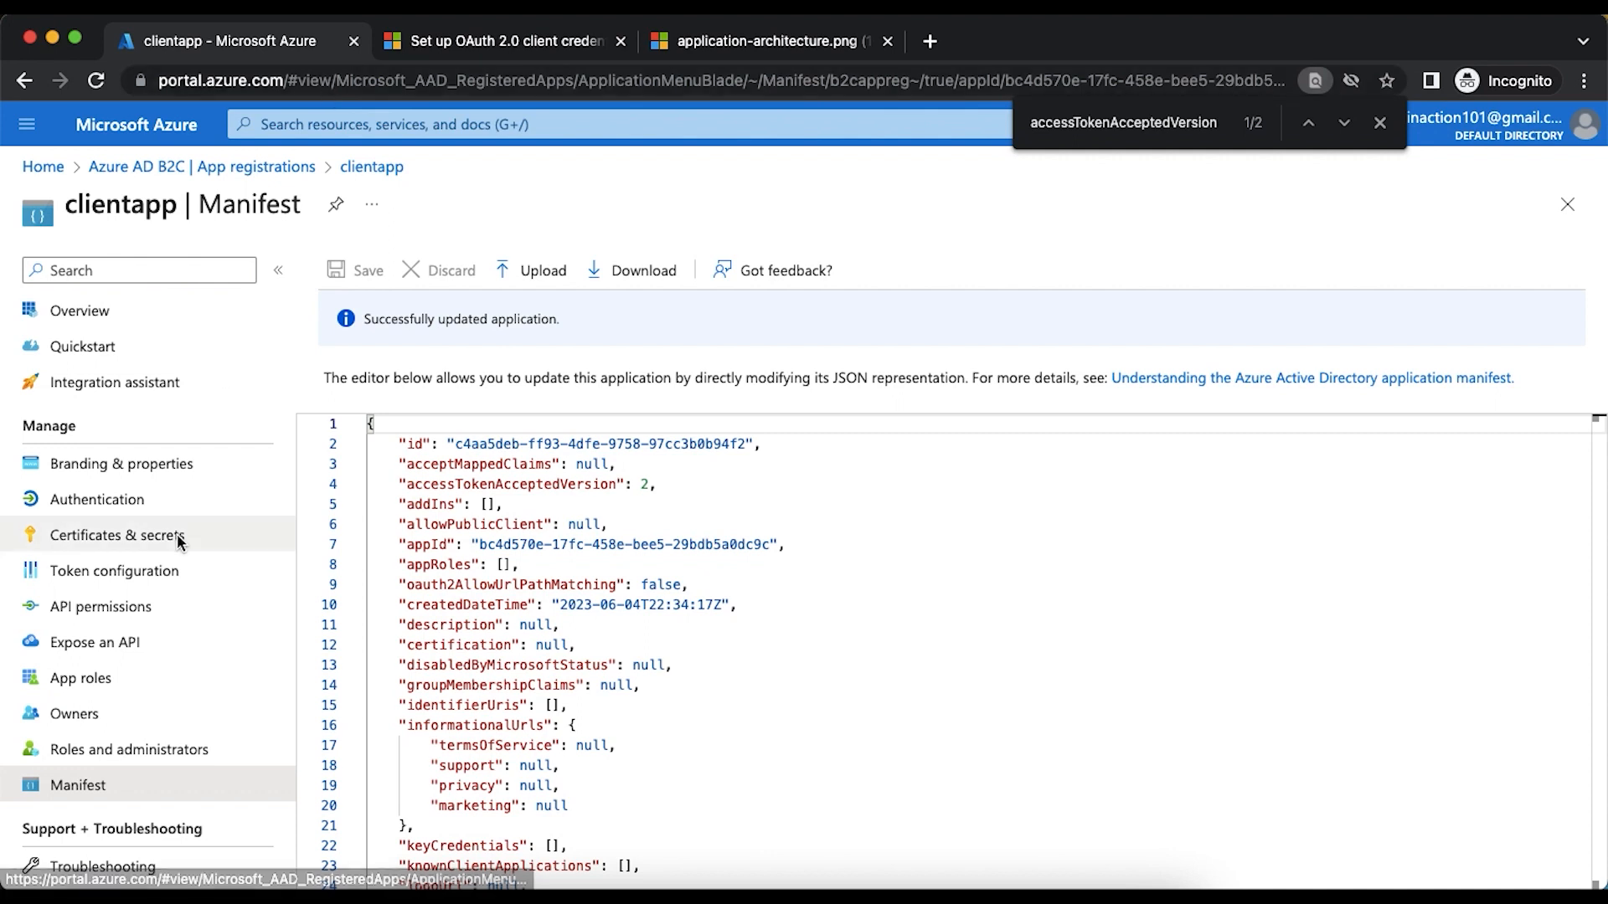
left_click(85, 606)
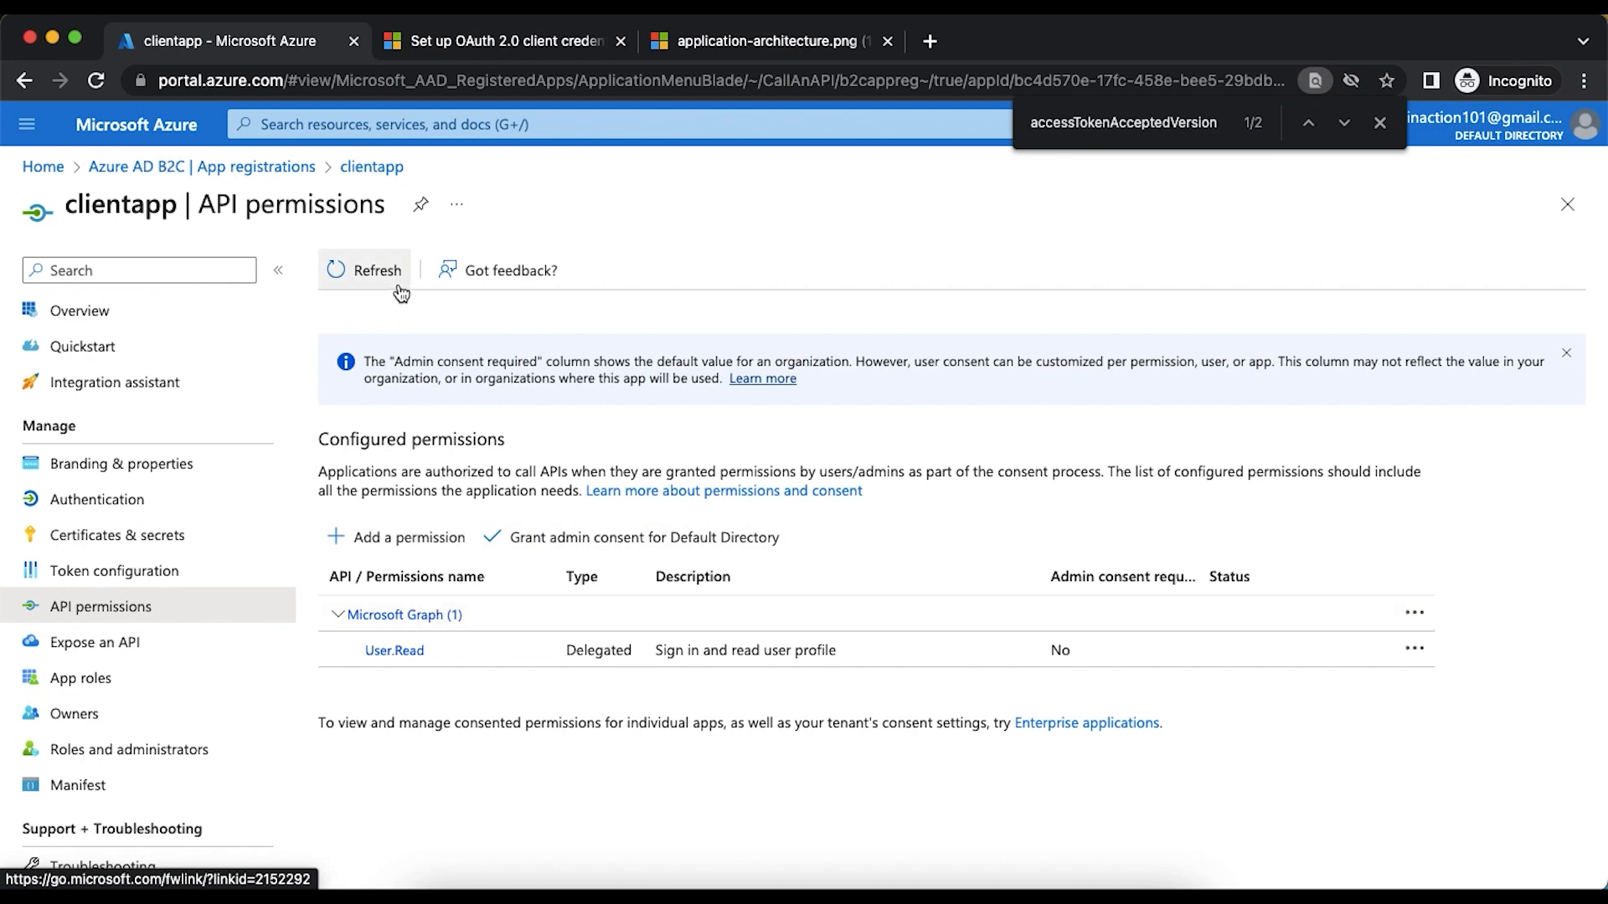
left_click(396, 541)
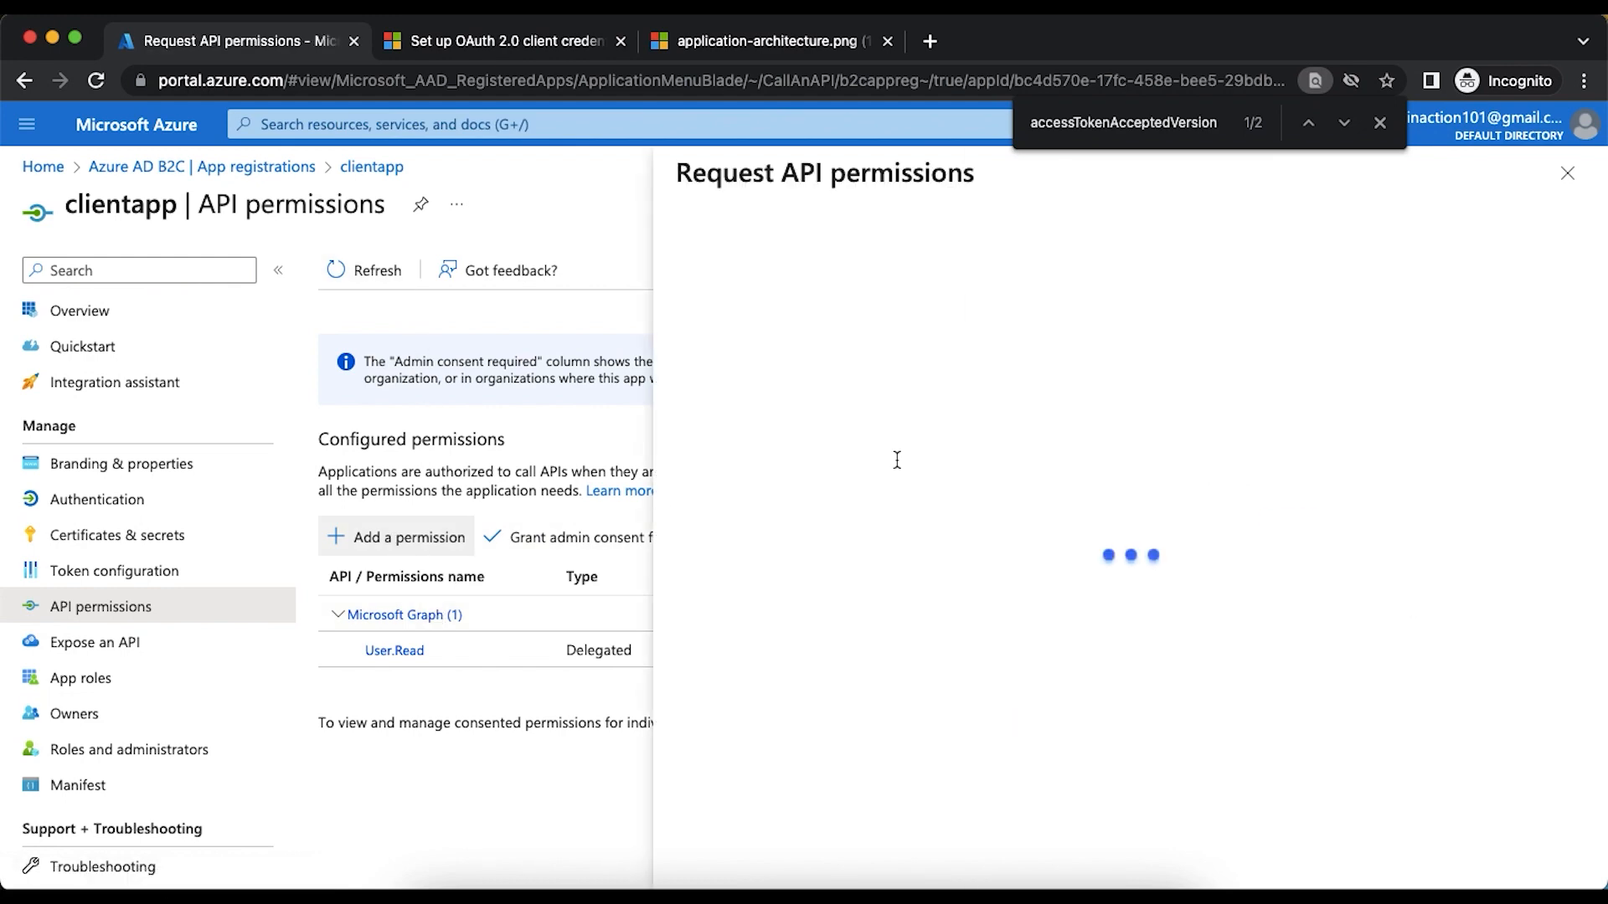
left_click(1047, 285)
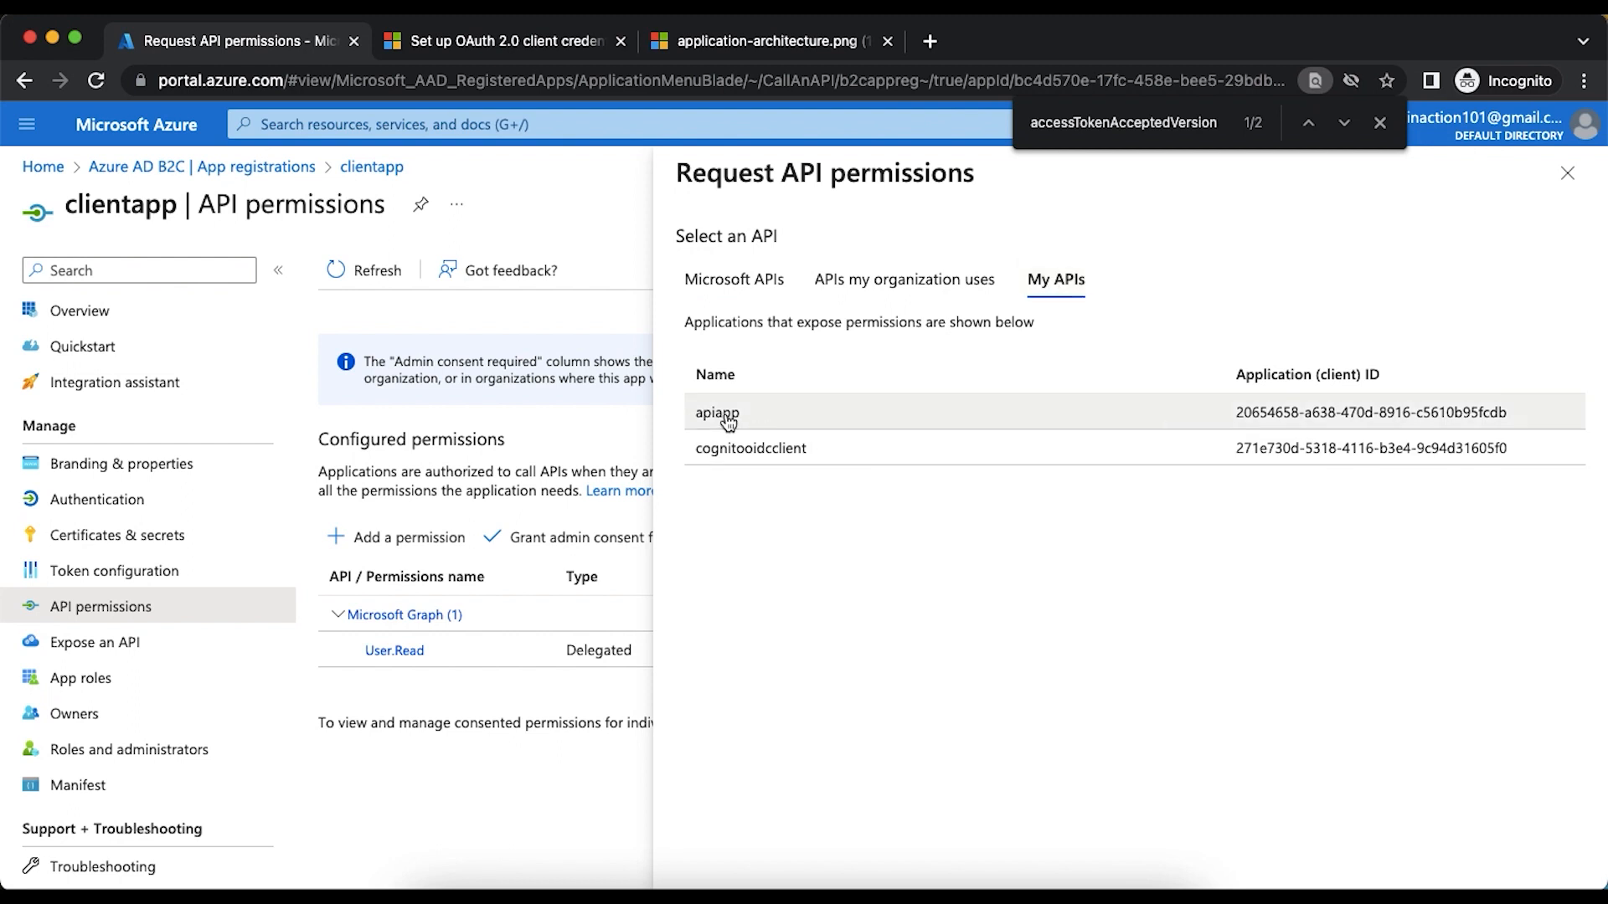
left_click(727, 419)
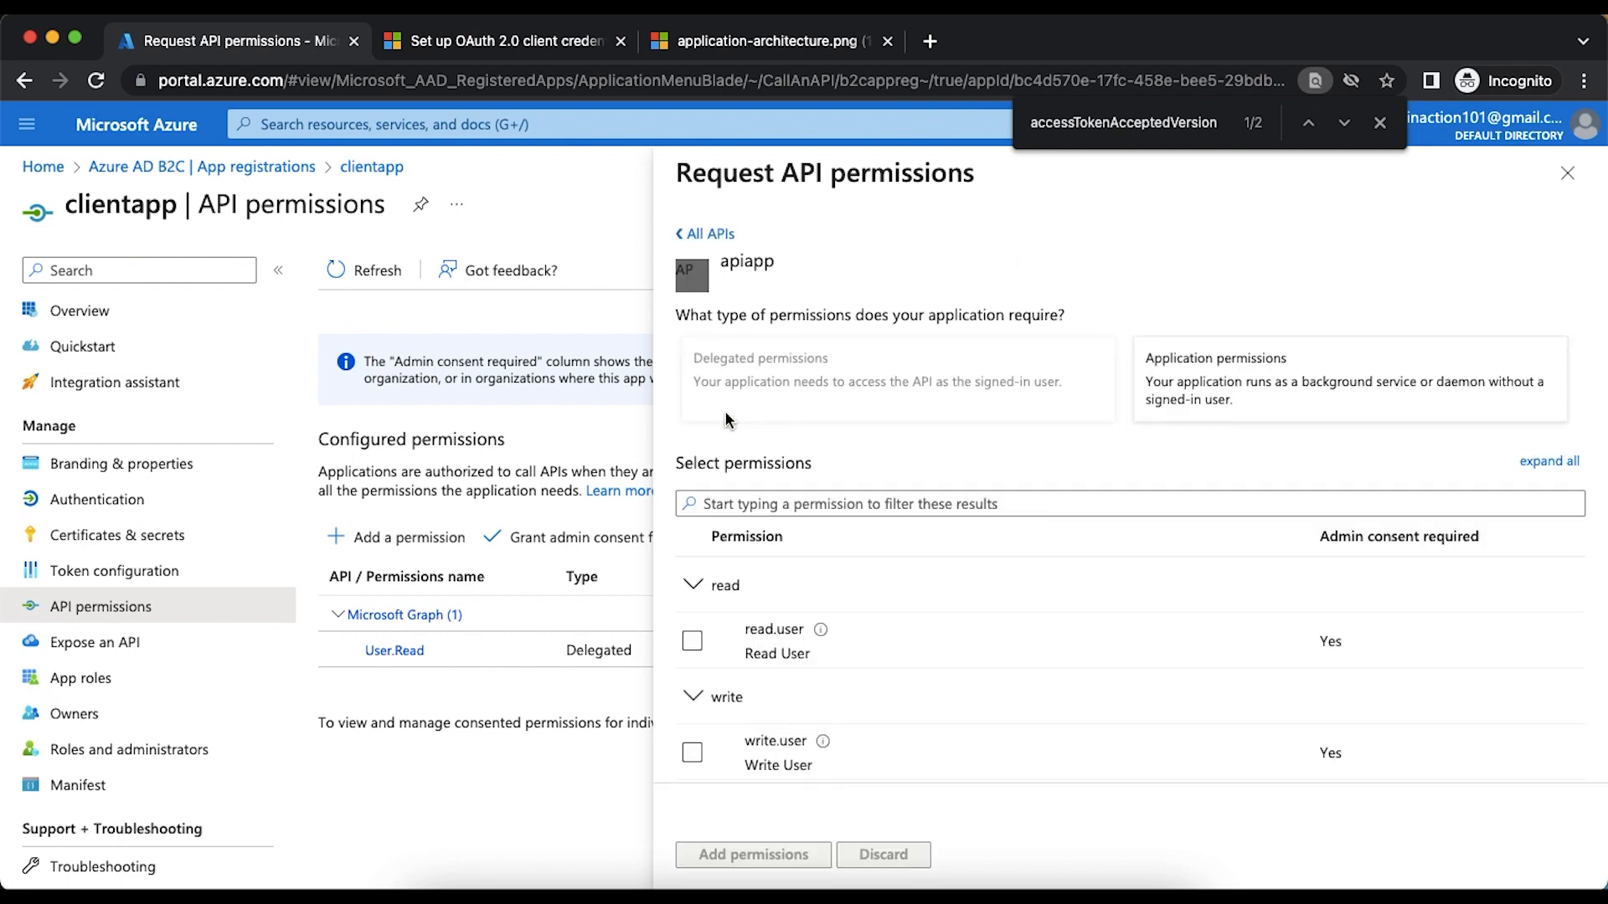
left_click(692, 642)
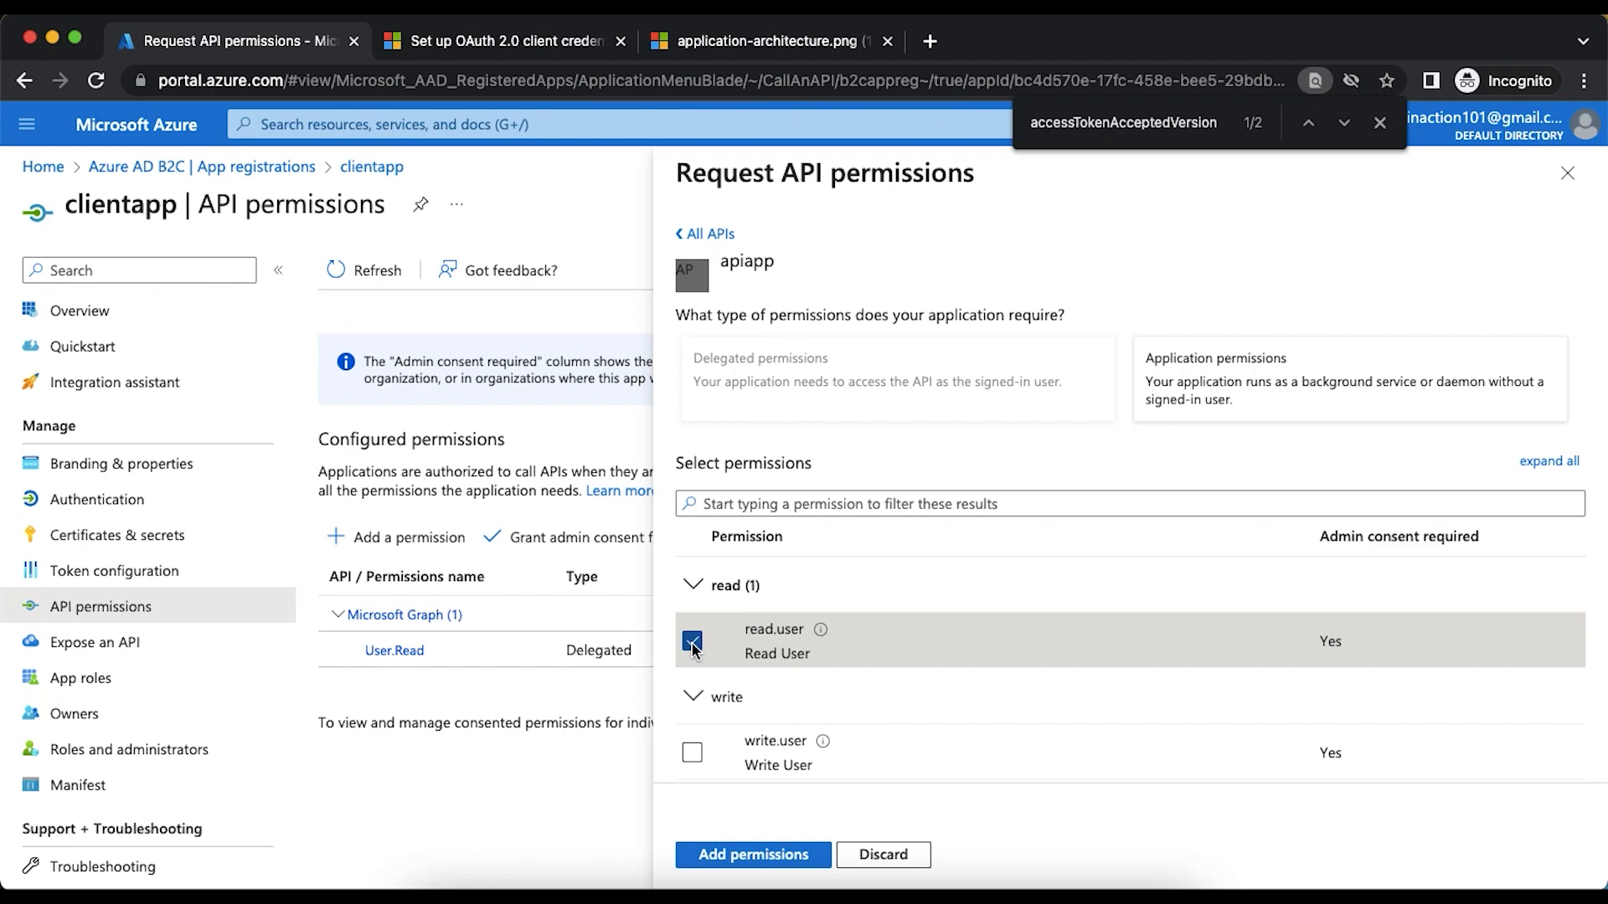
left_click(692, 753)
left_click(735, 854)
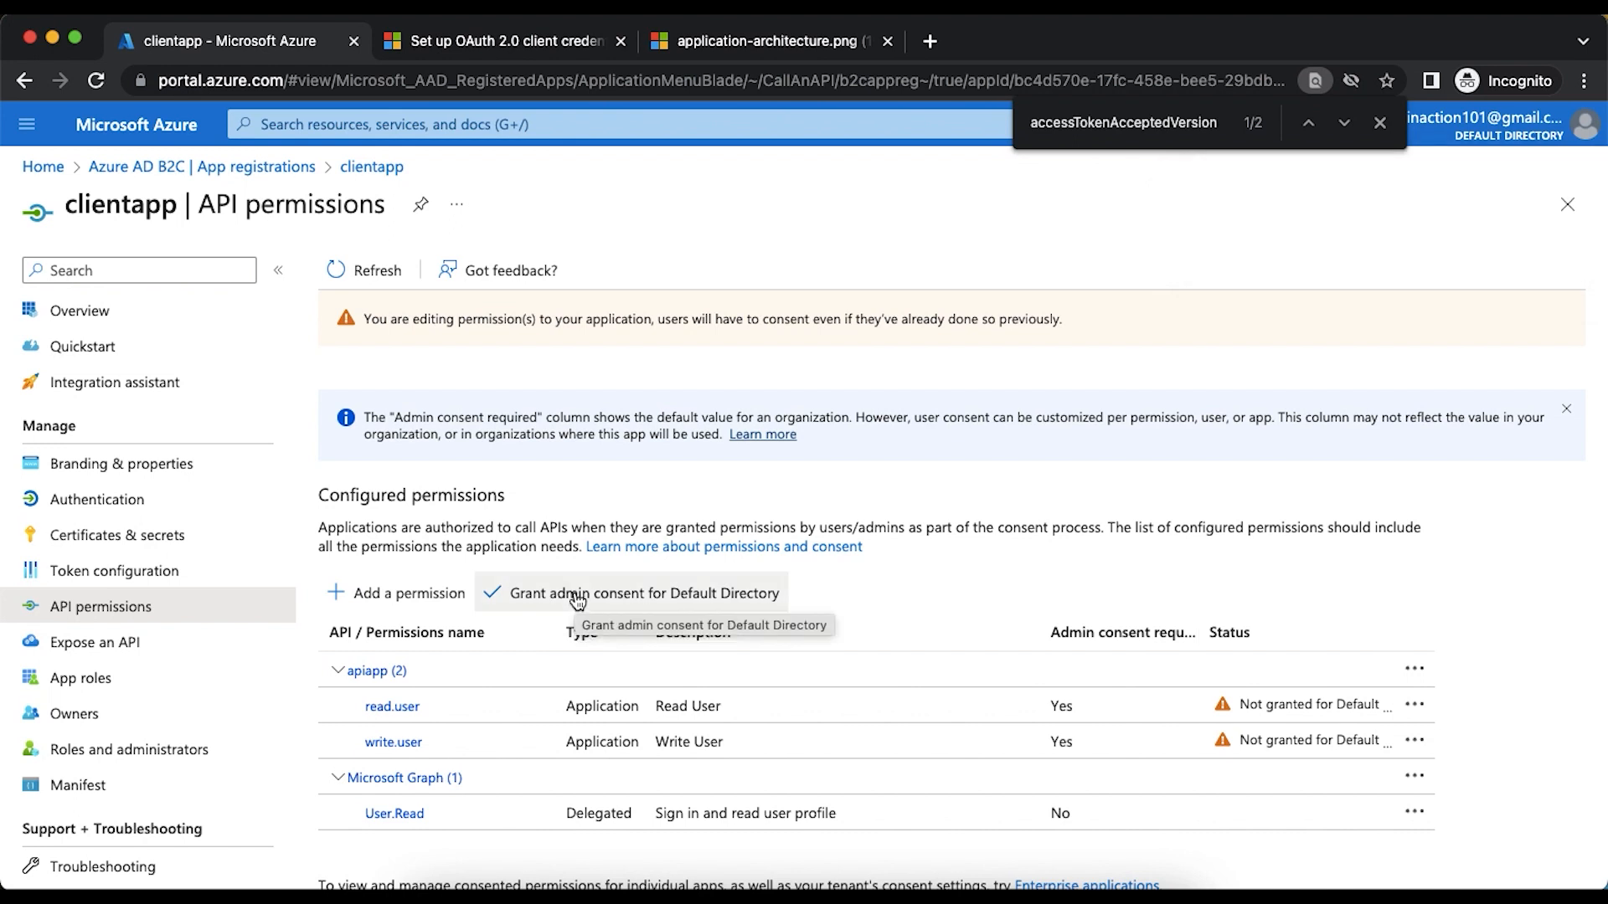
left_click(577, 597)
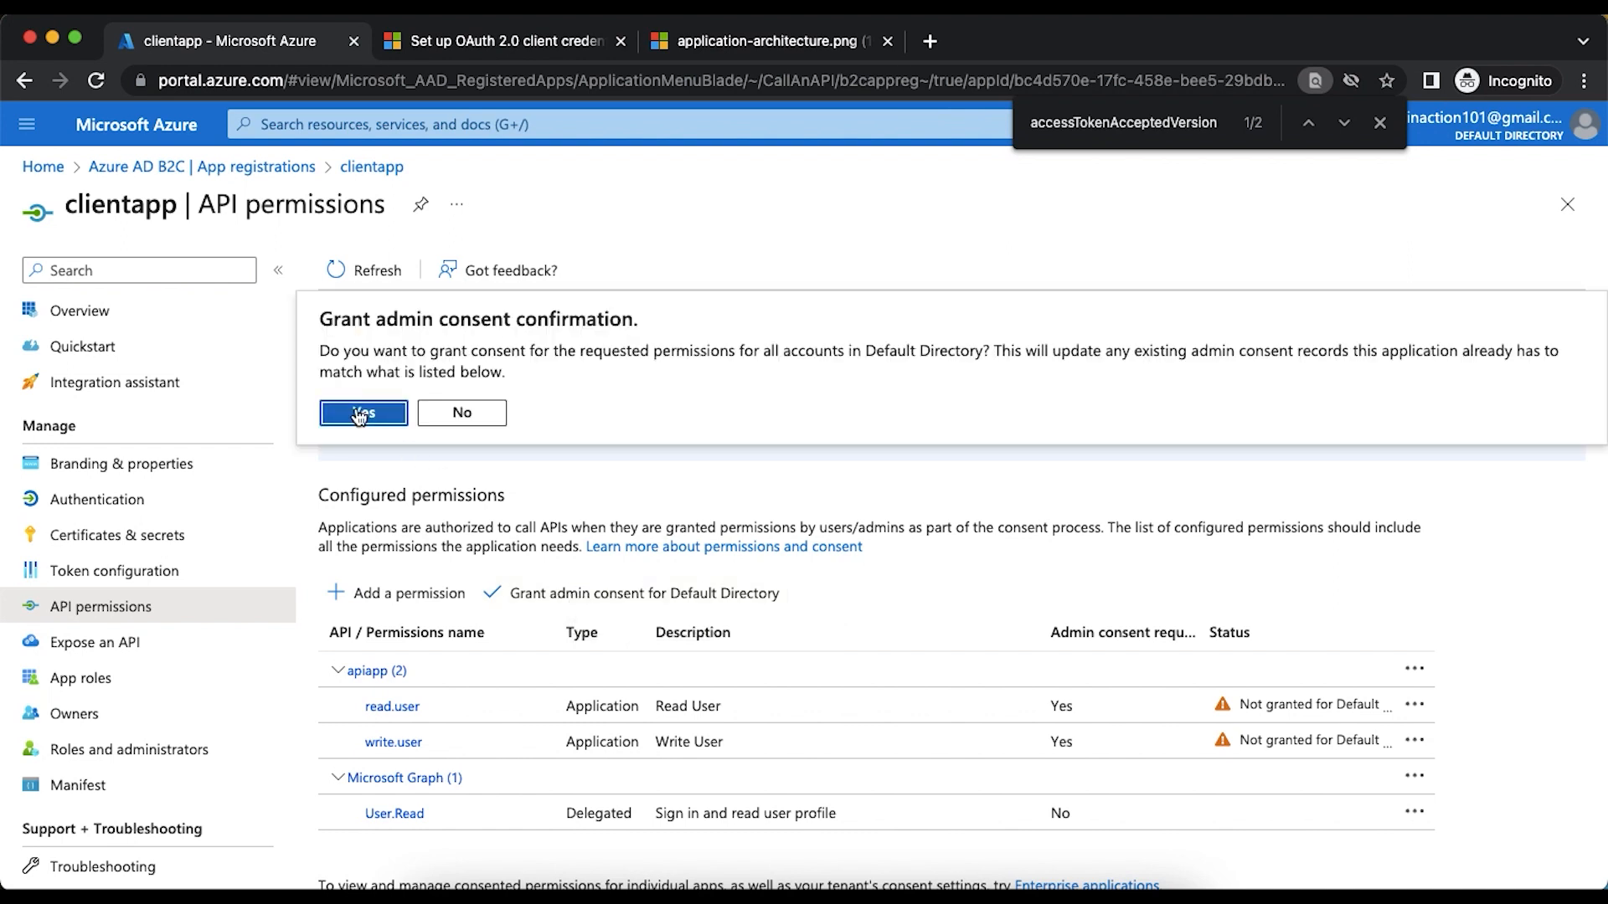
left_click(362, 413)
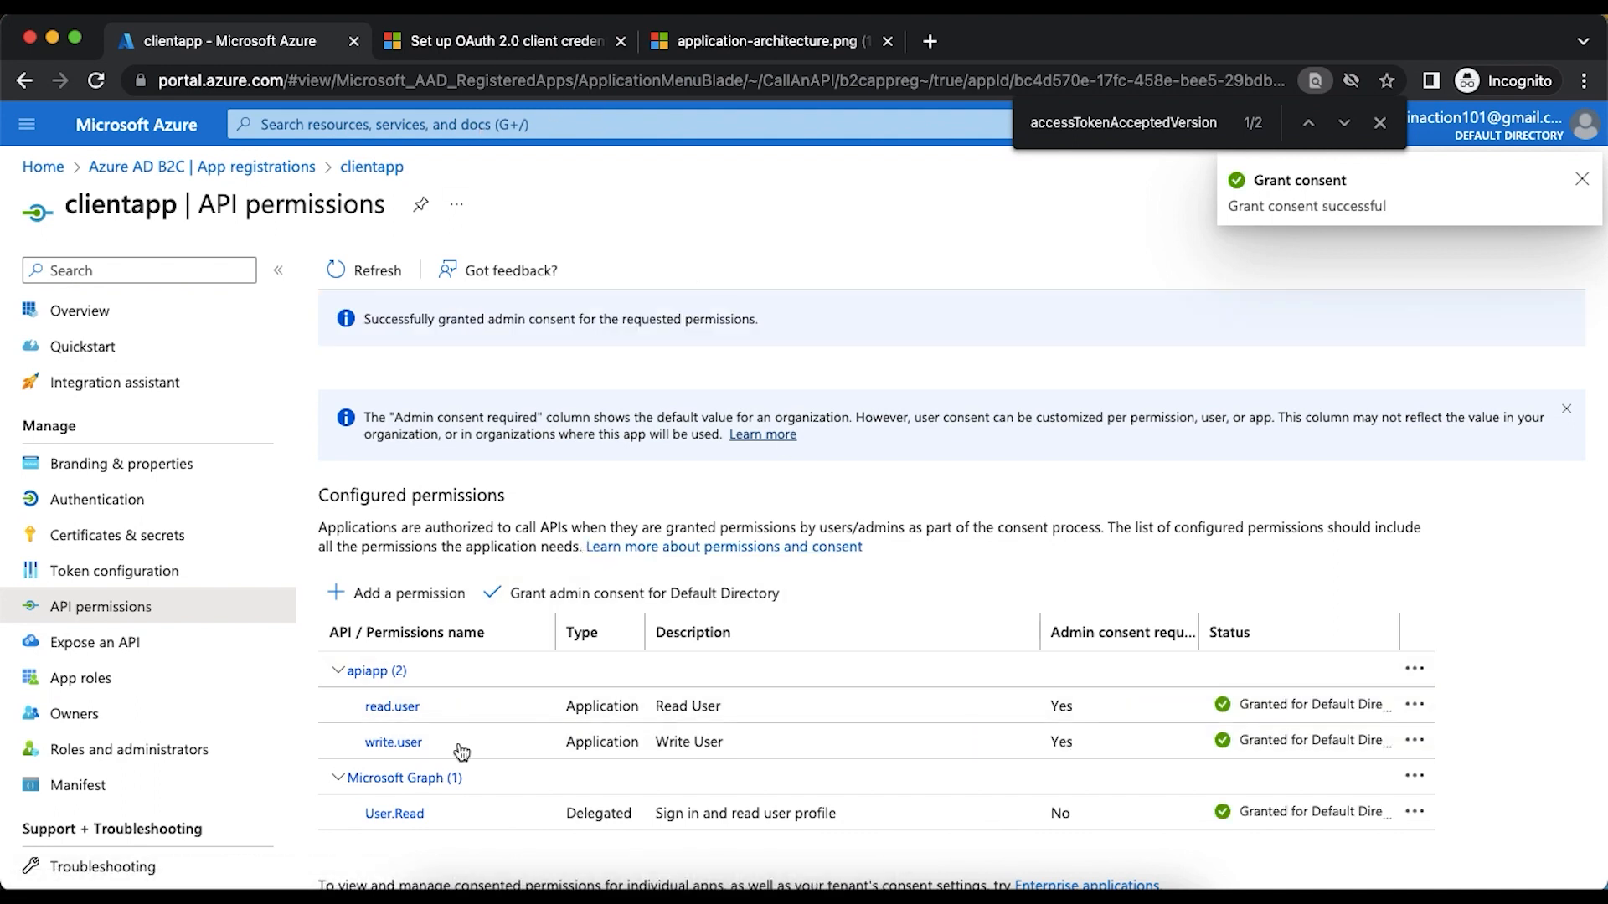
- Review the article's Steps 2.1 and 2.2 on the client secret and permissions, and read Step 3 on obtaining an access token
left_click(492, 44)
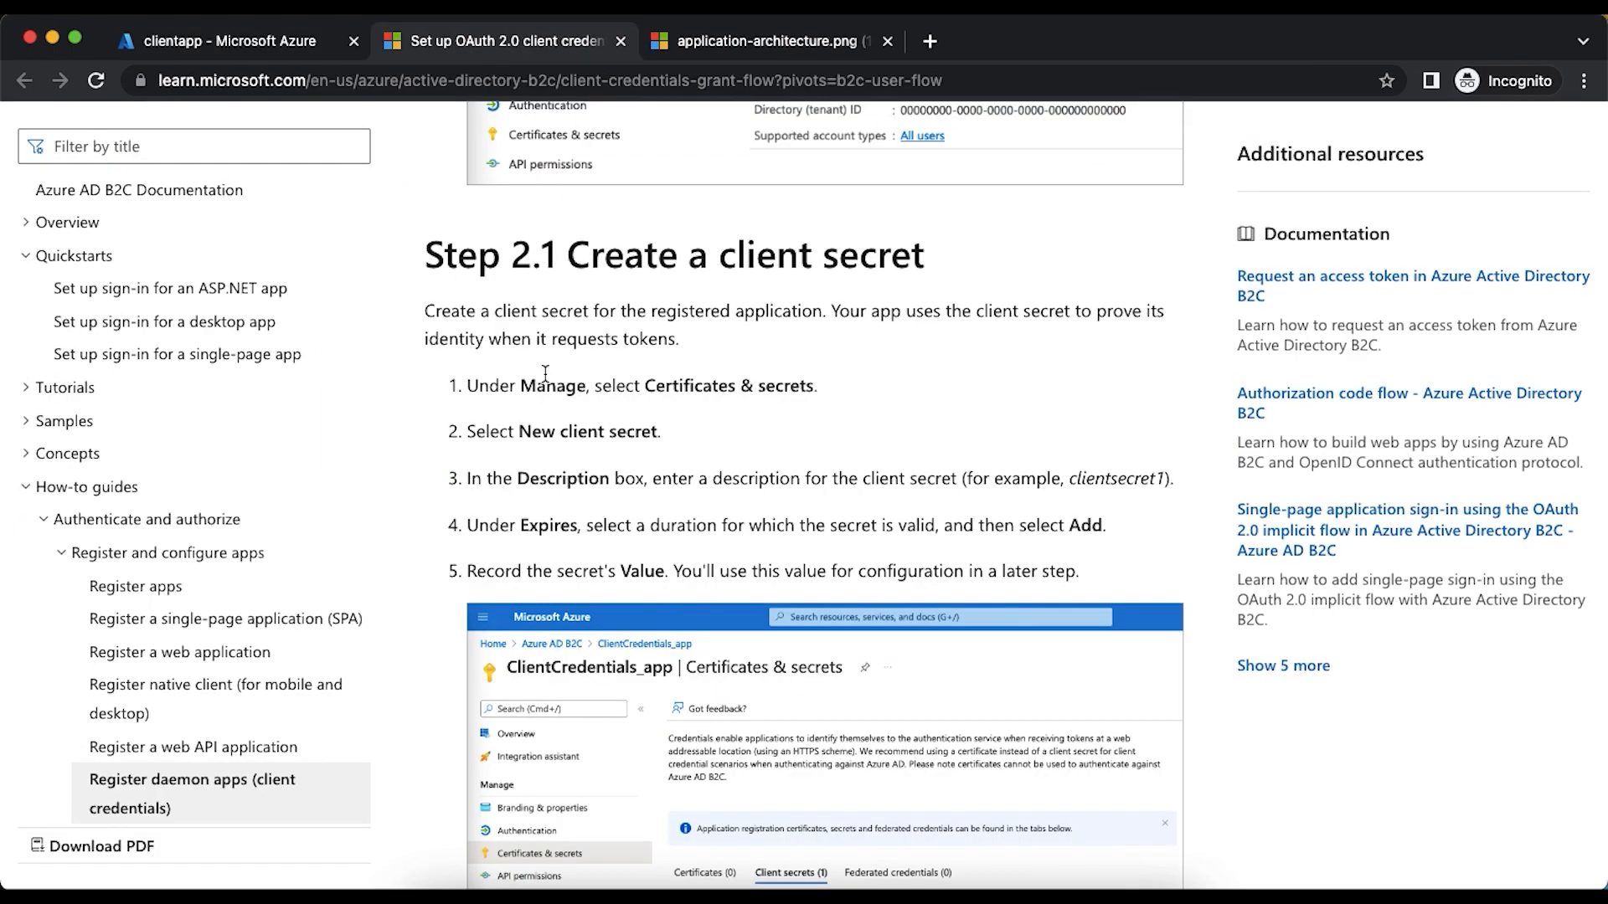
scroll(545, 373, "down", 9)
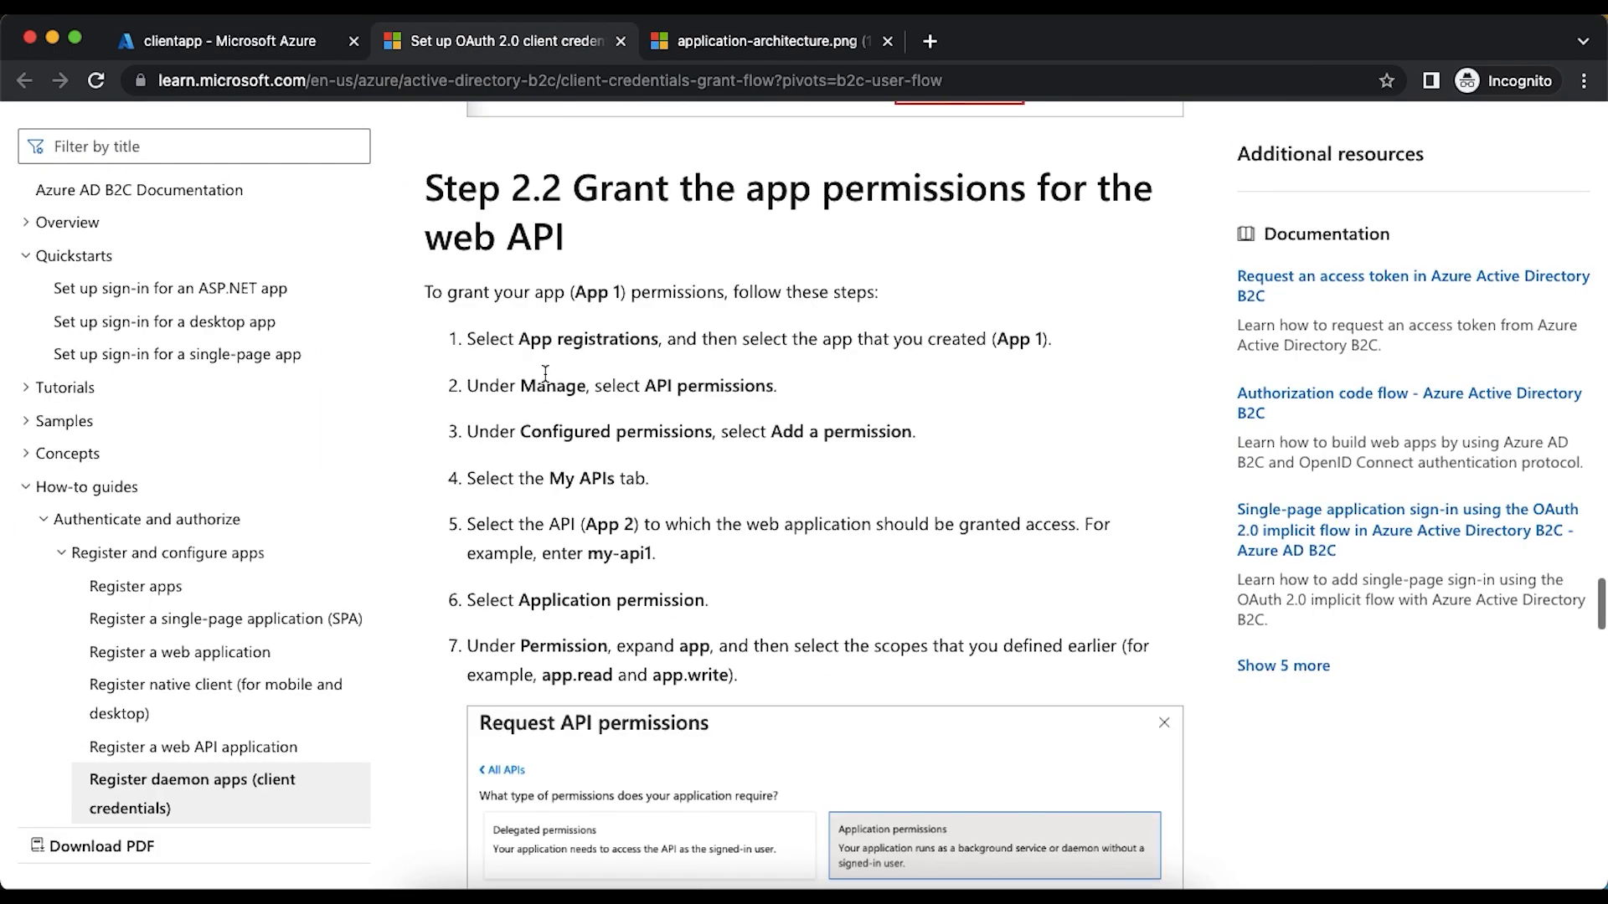
scroll(545, 372, "up", 8)
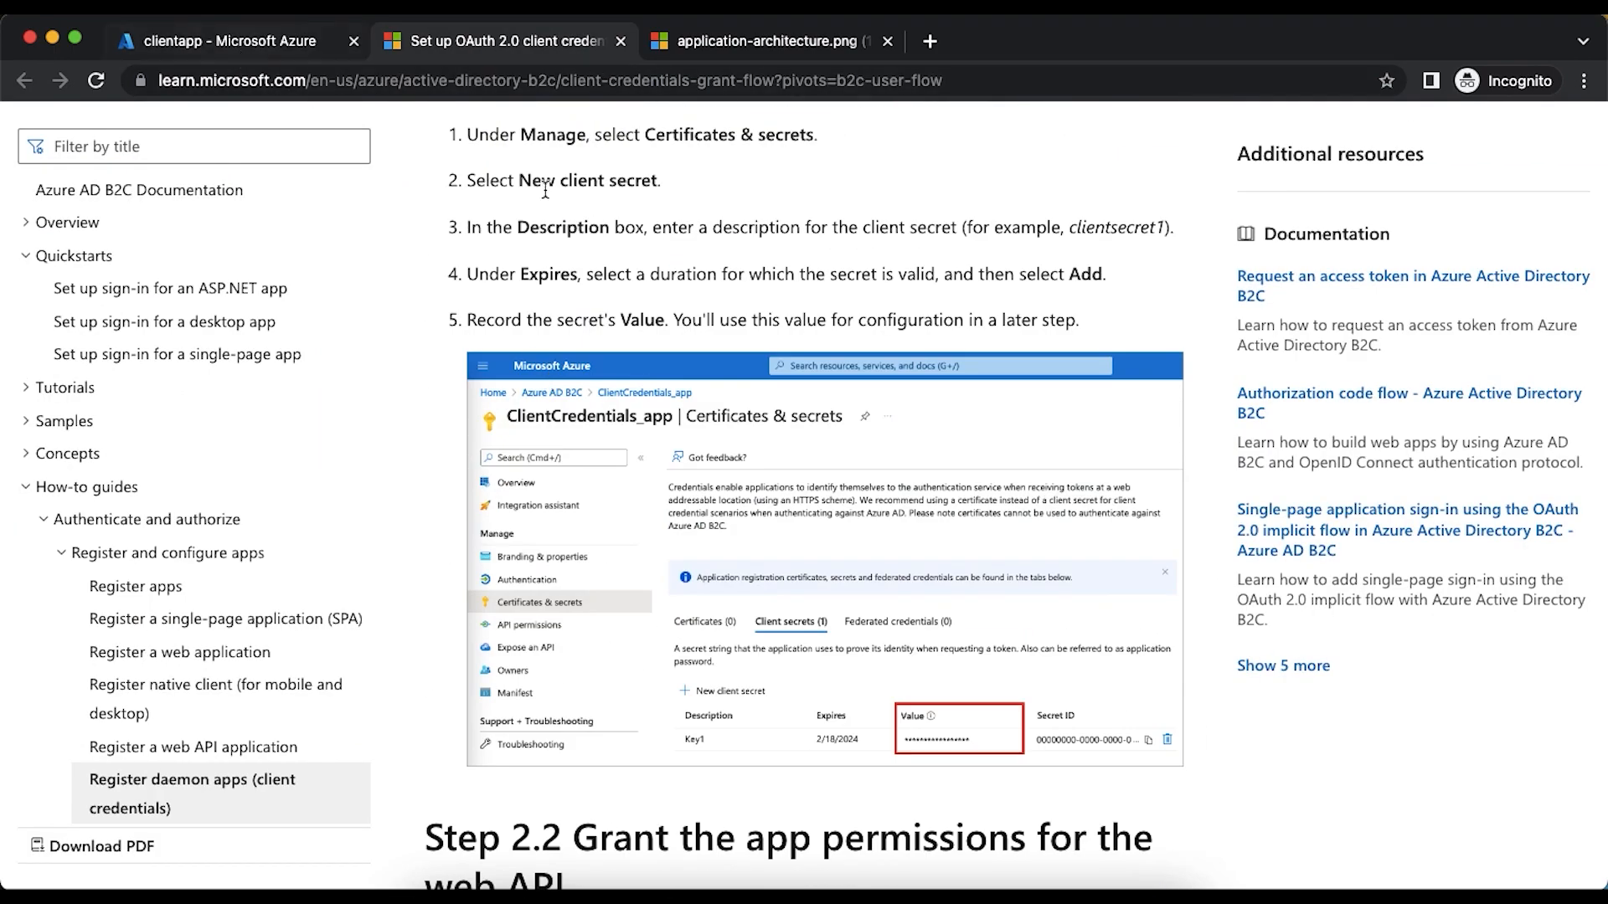
scroll(545, 190, "up", 6)
scroll(545, 190, "down", 14)
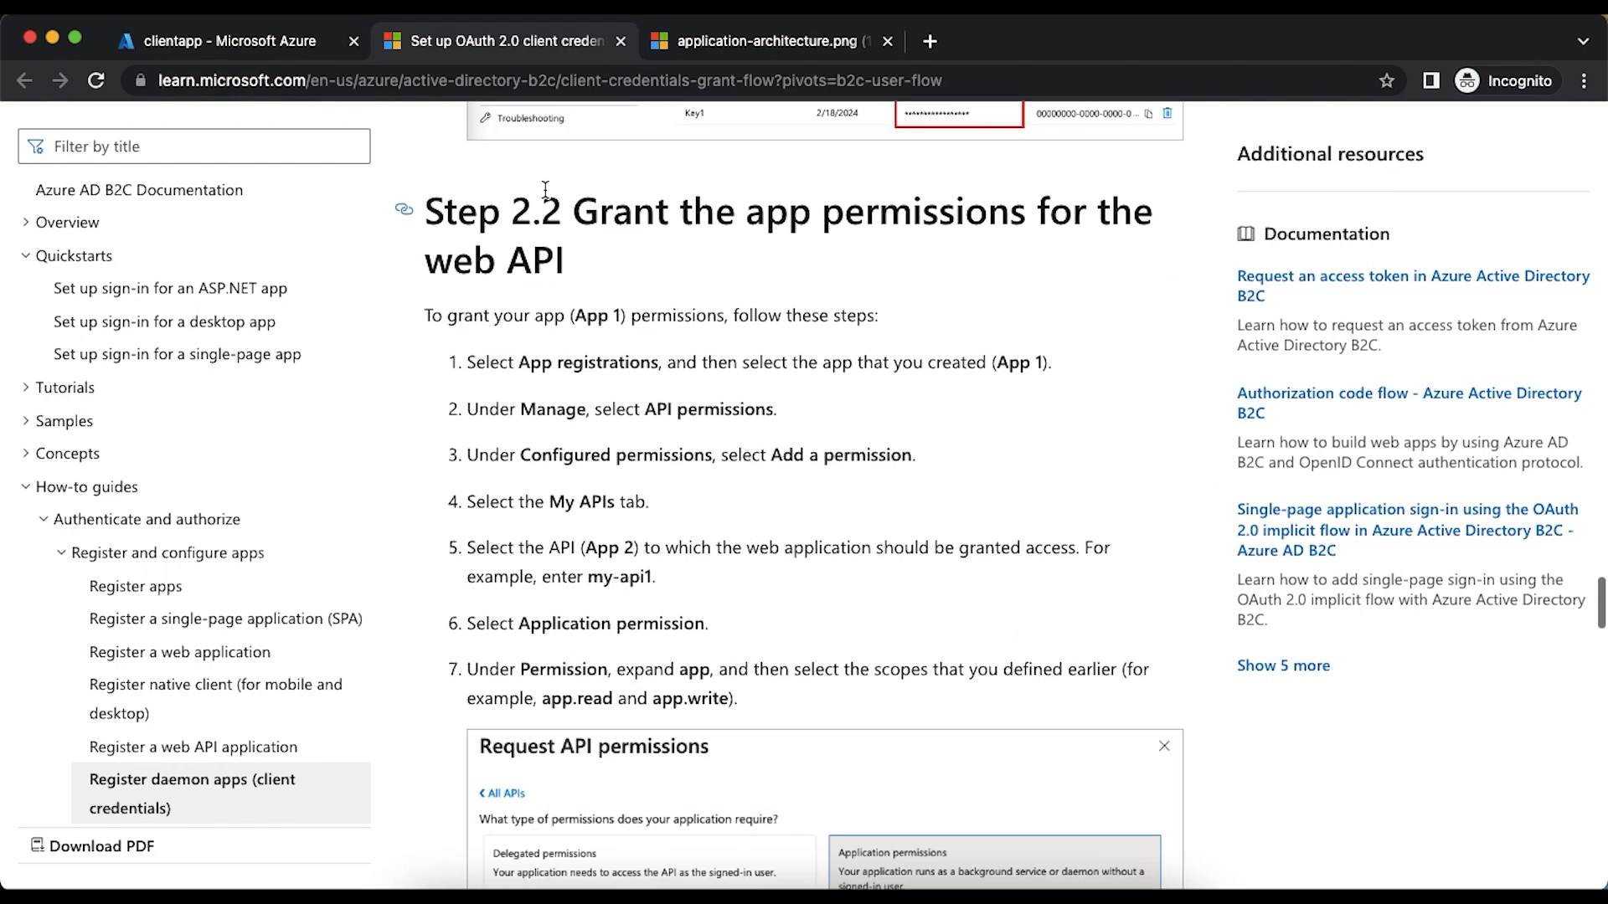
scroll(545, 190, "down", 14)
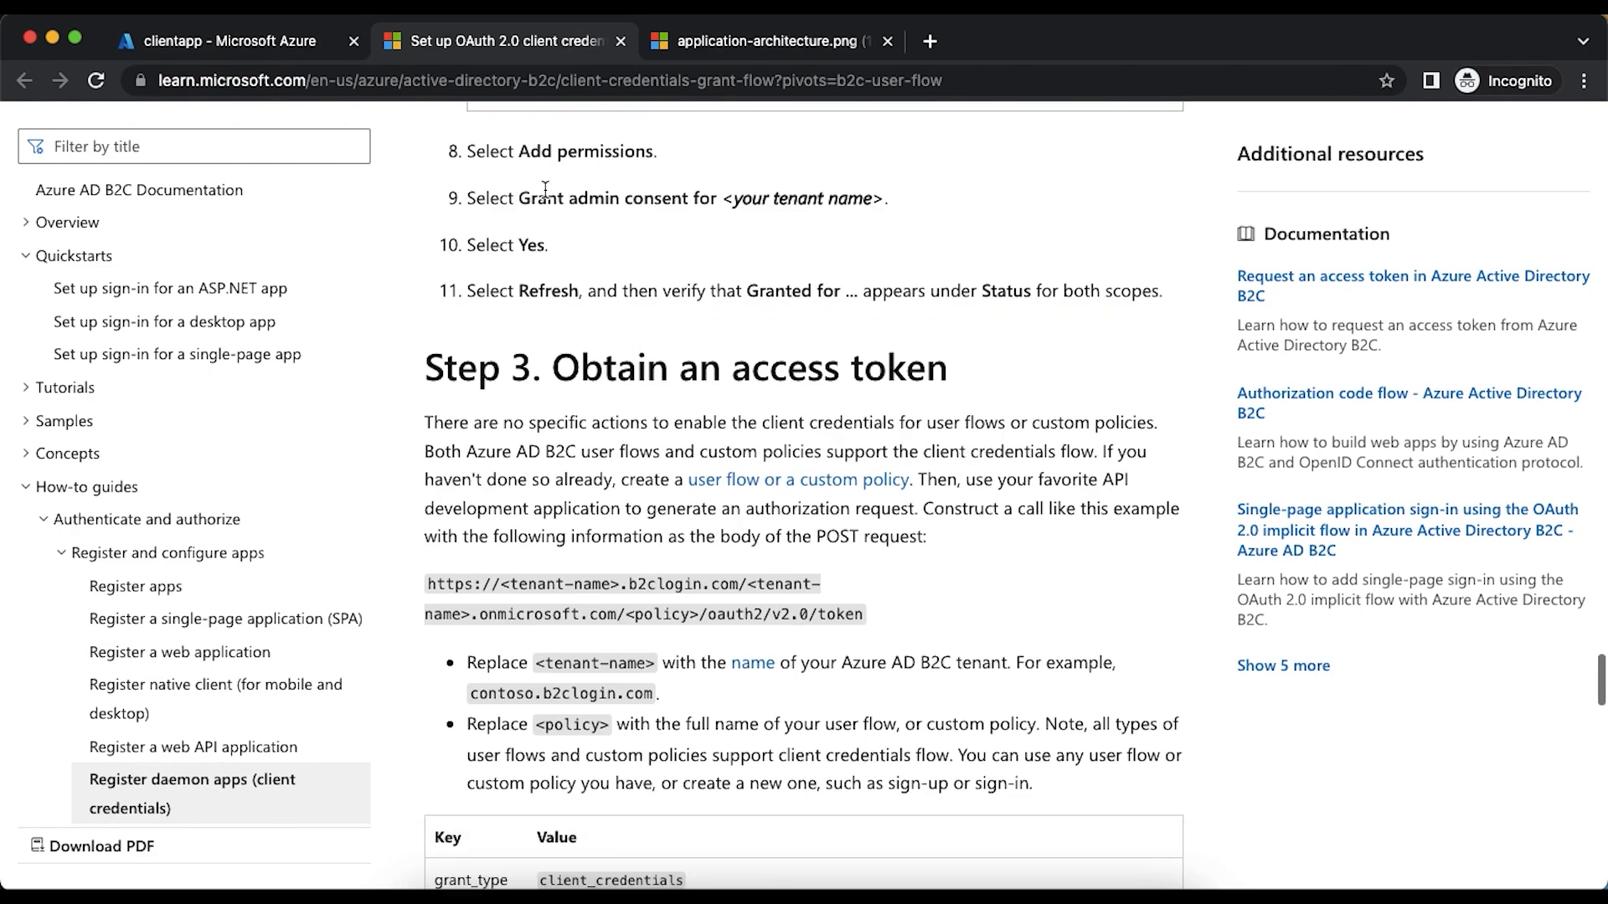
scroll(545, 190, "down", 2)
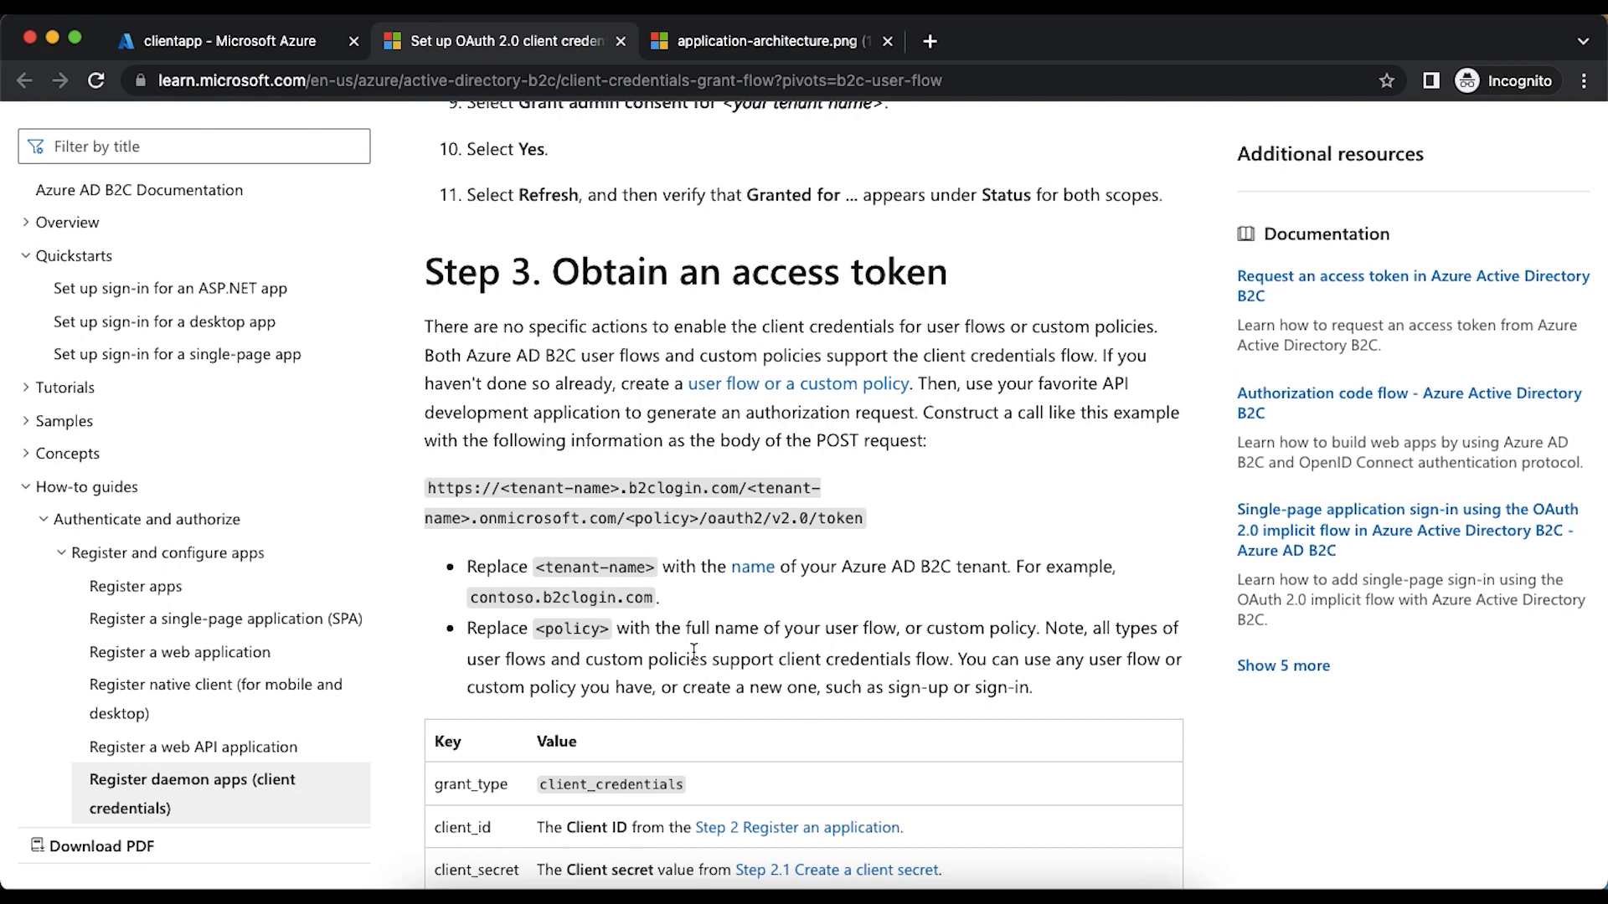
- Open apiapp's Expose an API page from the app registrations, start adding its Application ID URI, and dismiss the browser's find bar
left_click(244, 46)
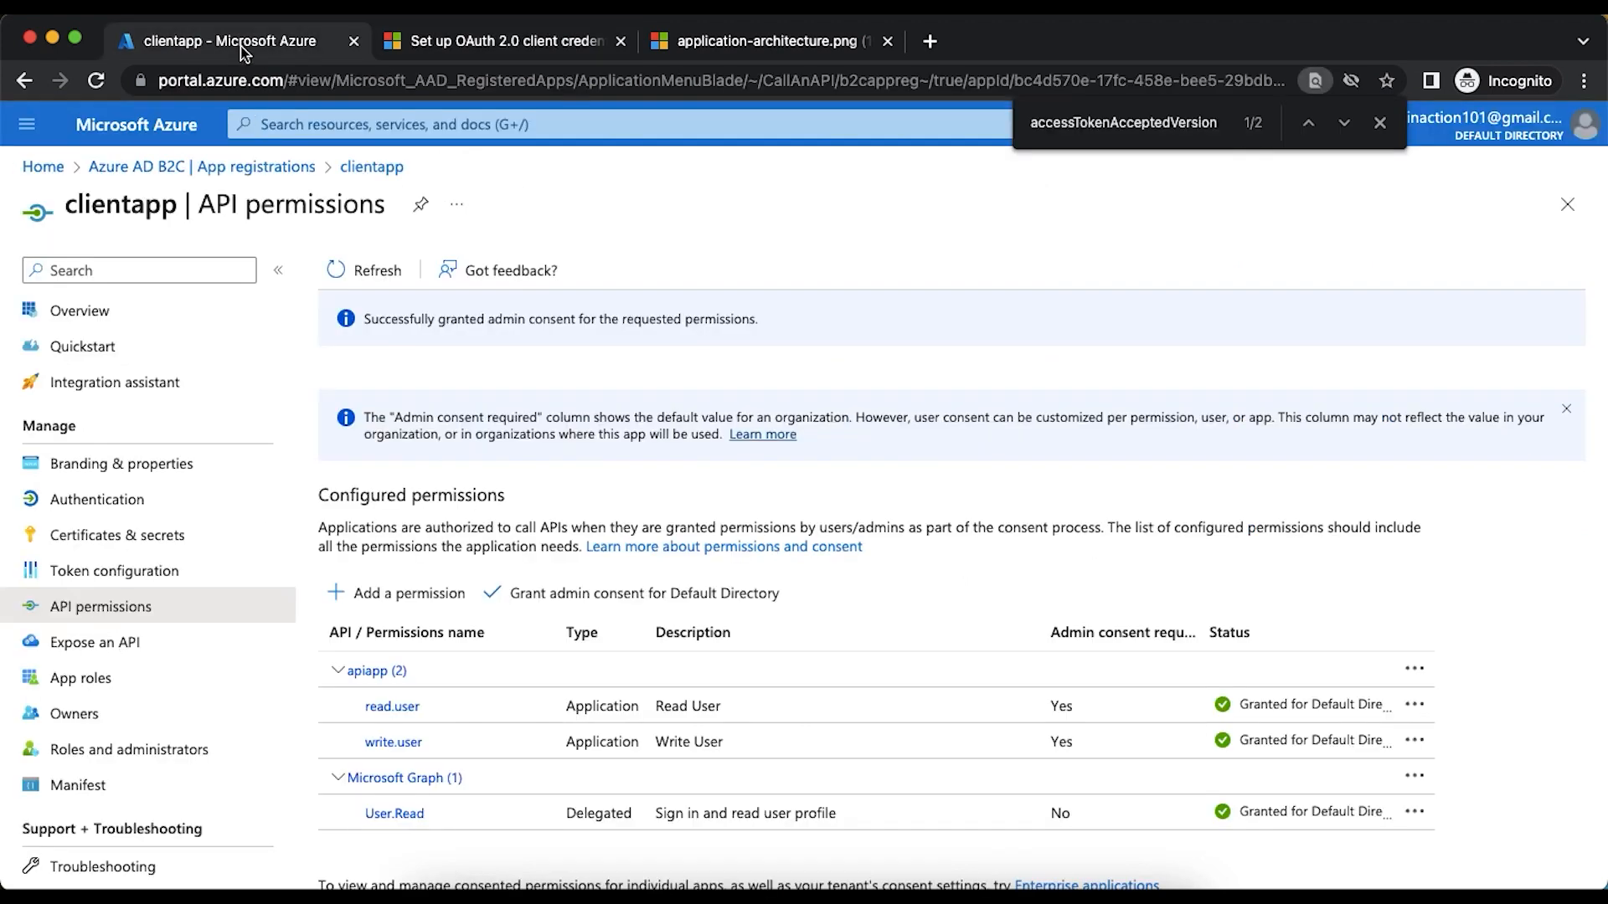
left_click(198, 168)
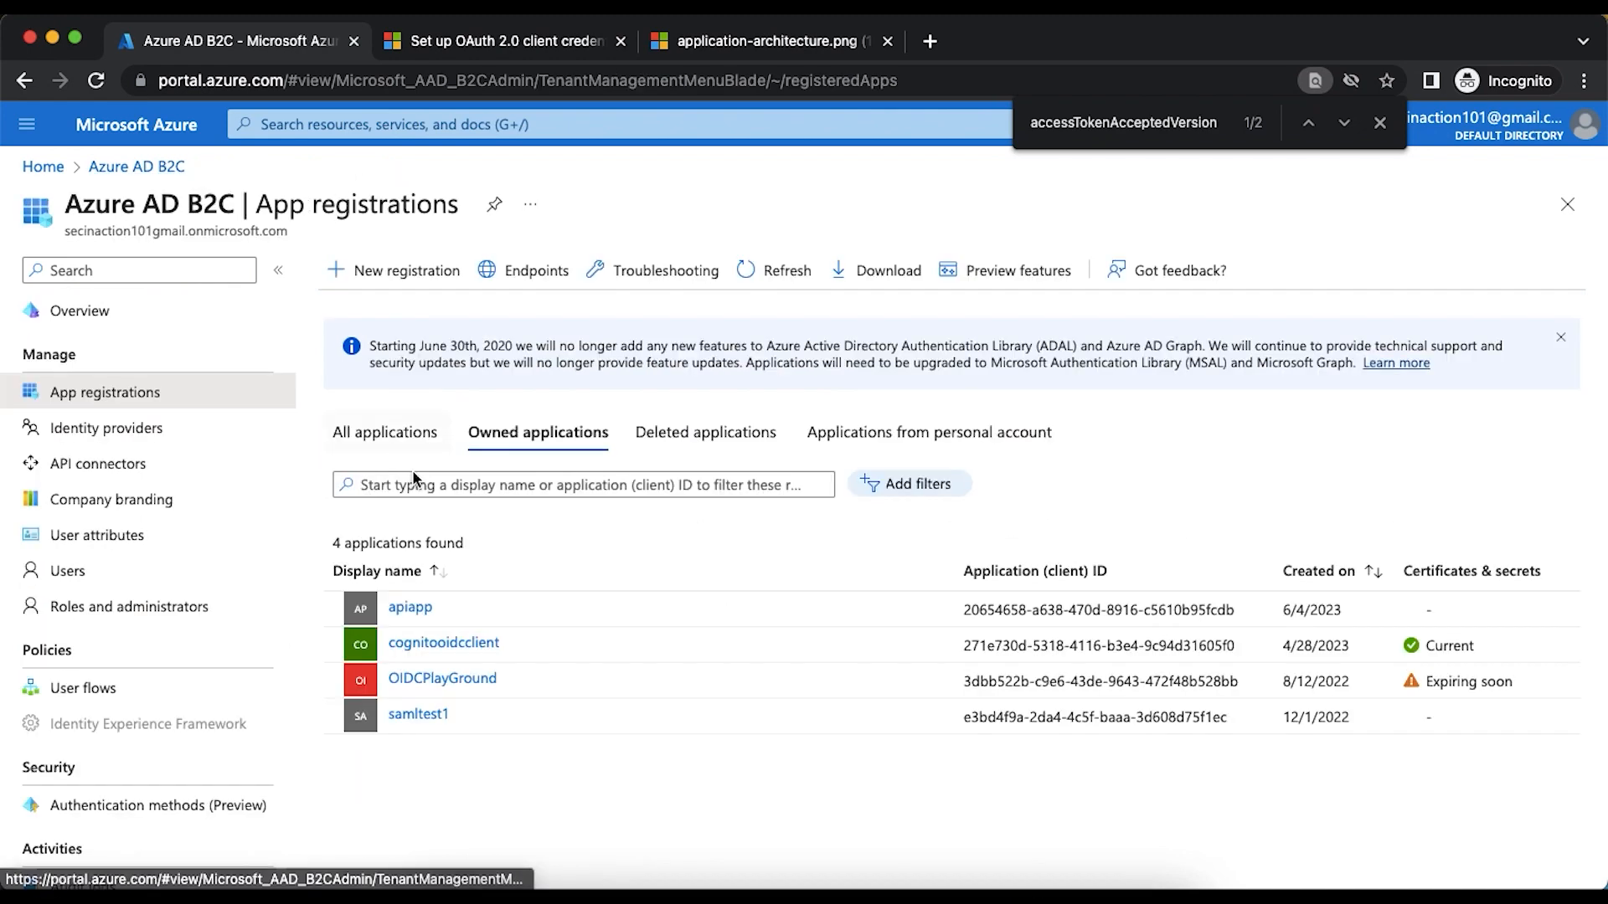
left_click(411, 608)
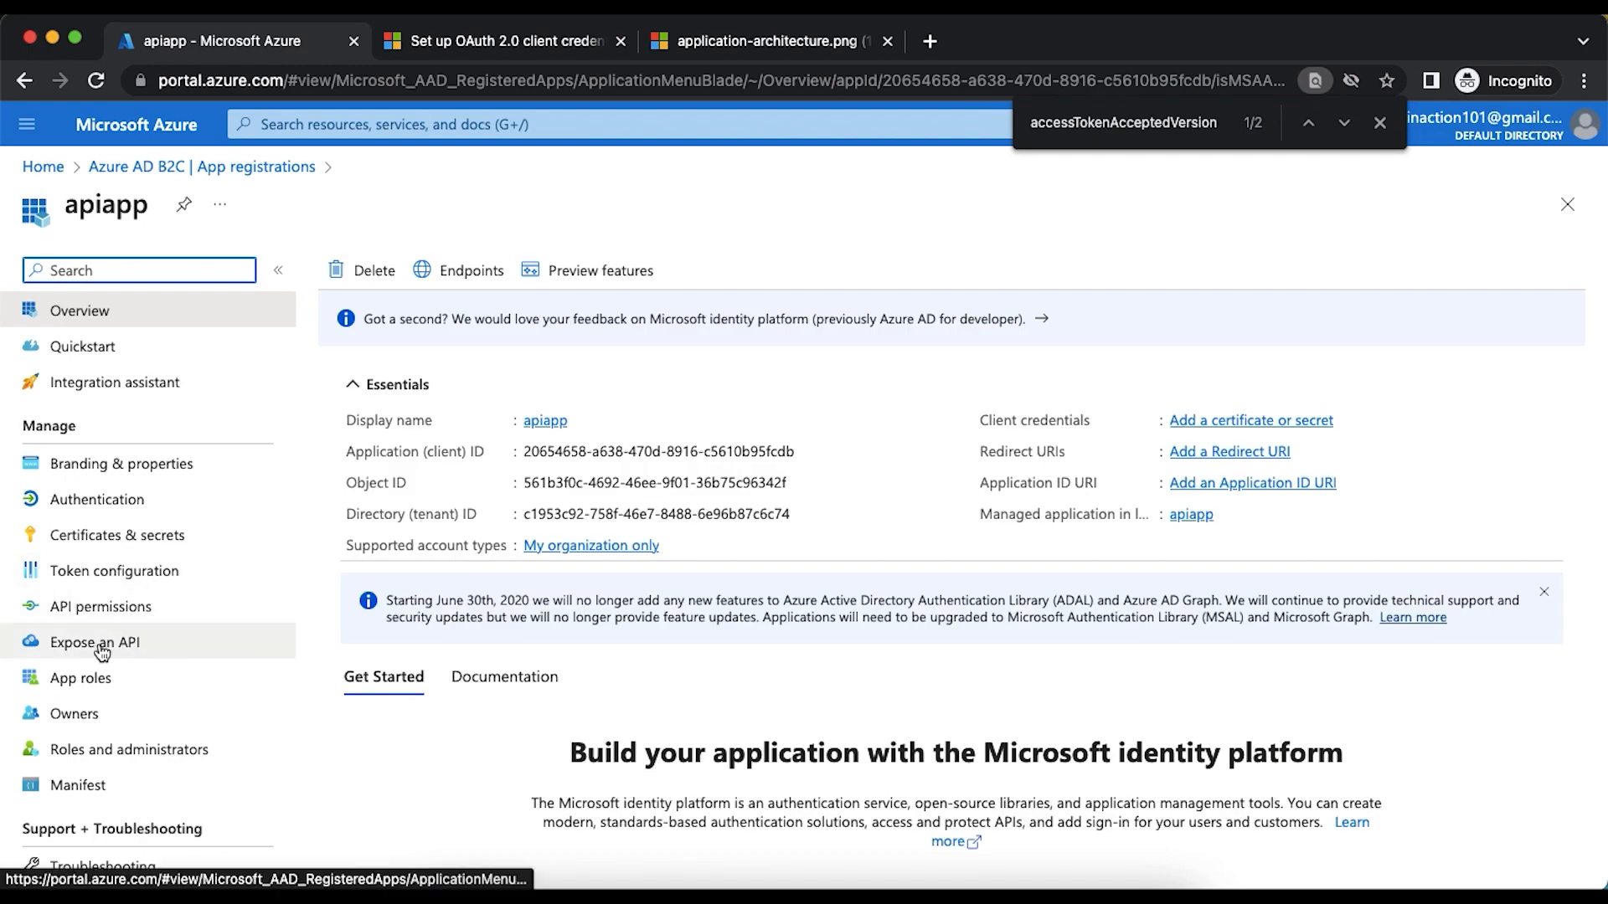
left_click(95, 646)
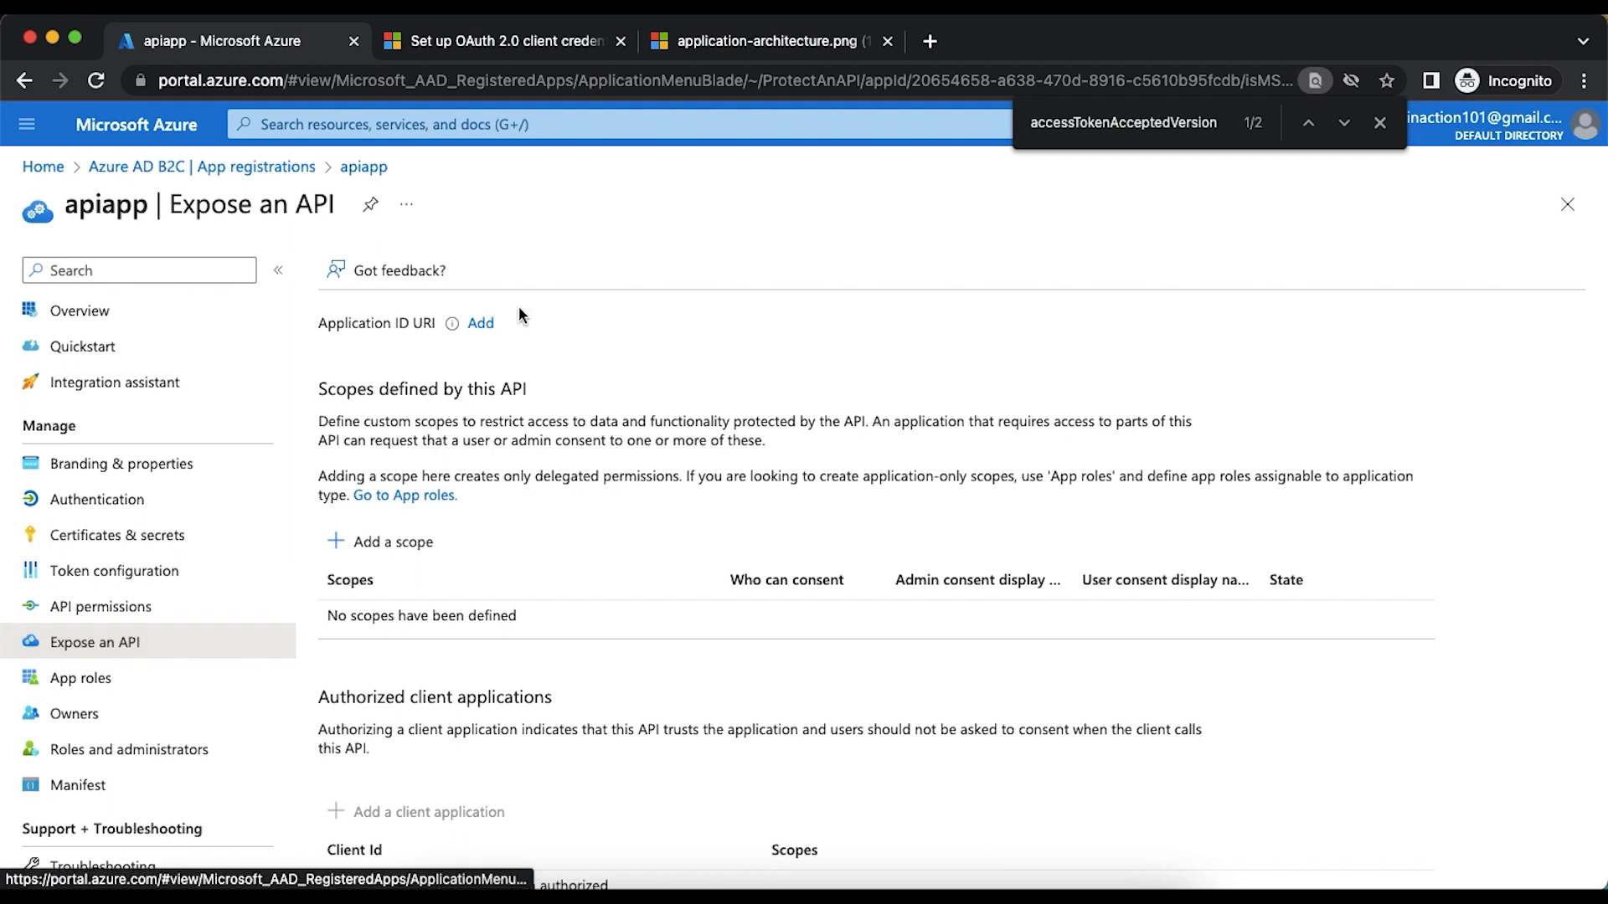
left_click(482, 325)
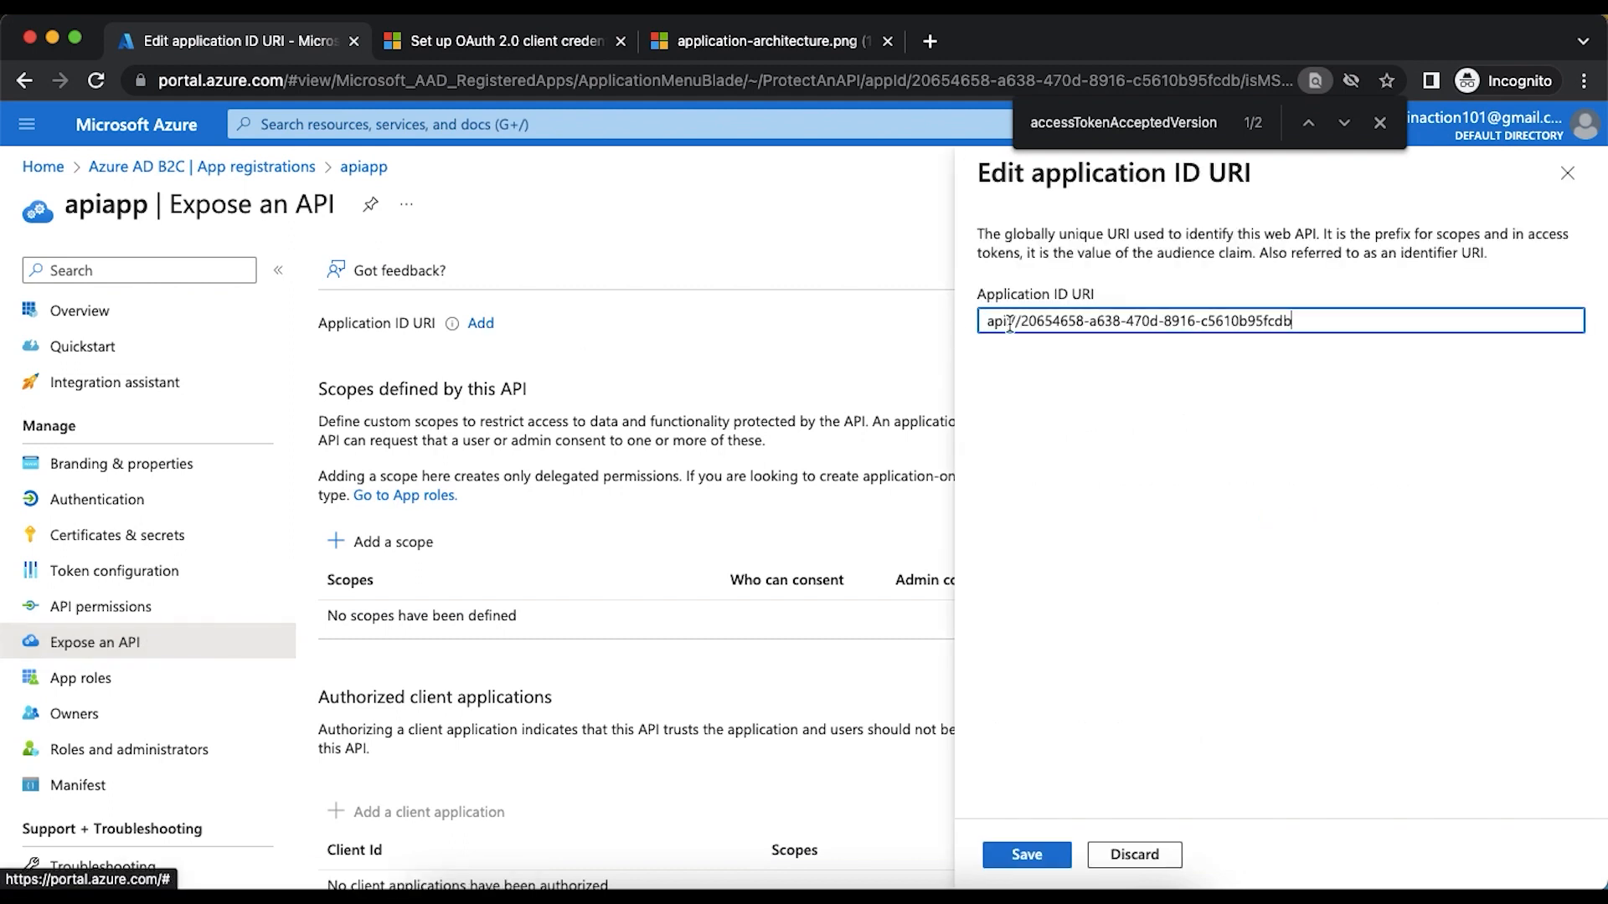
left_click(1380, 122)
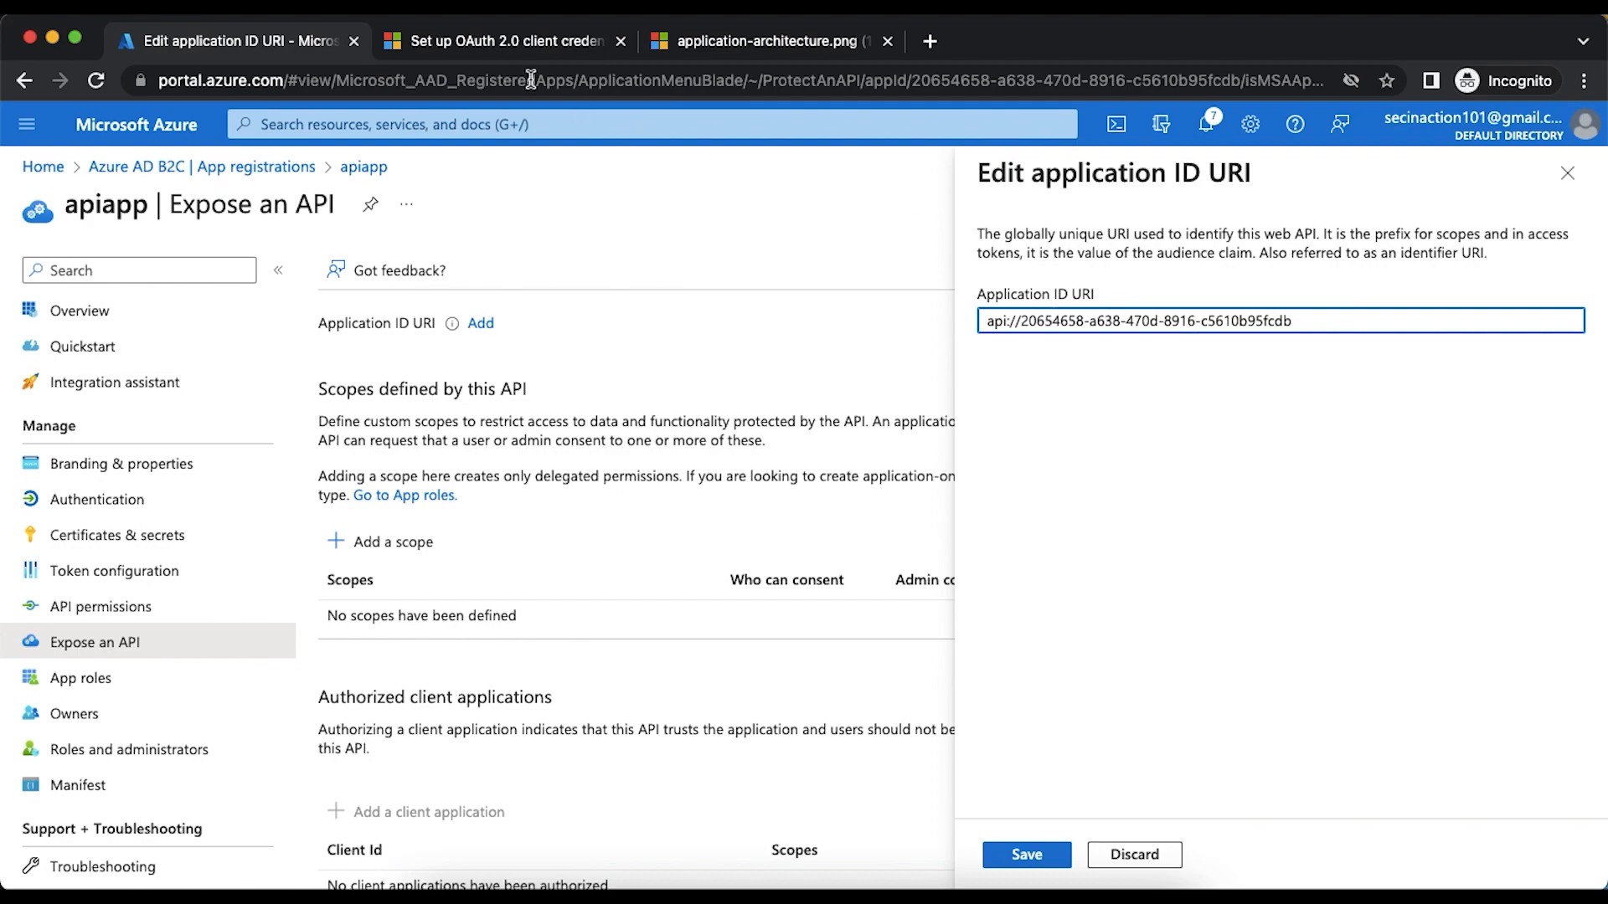
- Check the Application ID URI instructions and the example URI format in the article's Step 1.1
left_click(490, 42)
scroll(624, 423, "up", 20)
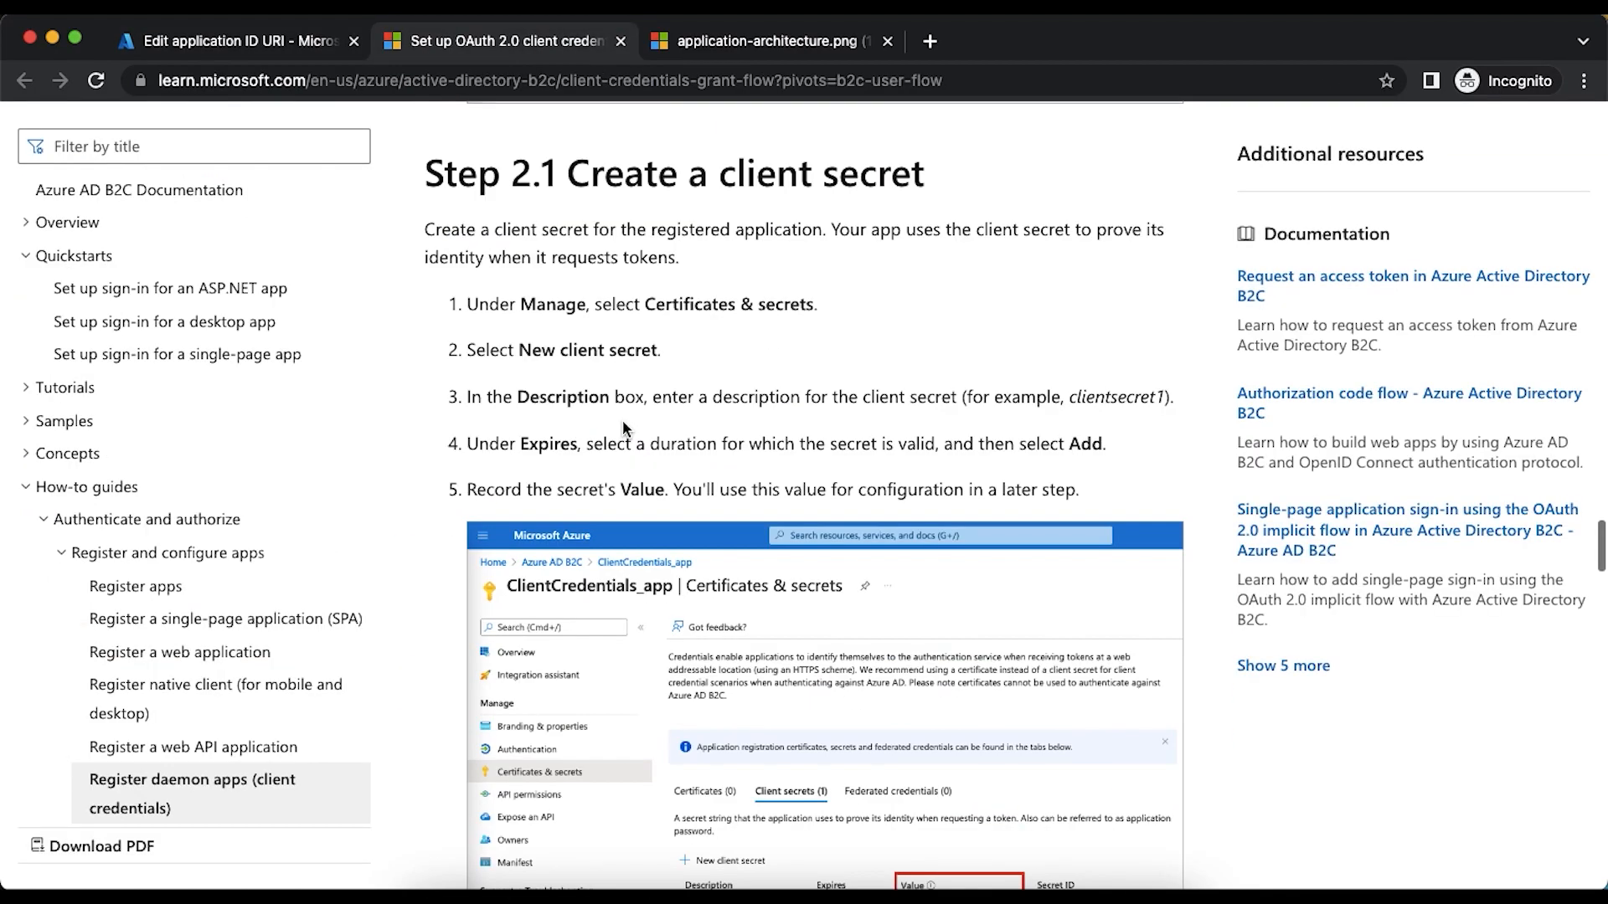
scroll(621, 420, "up", 15)
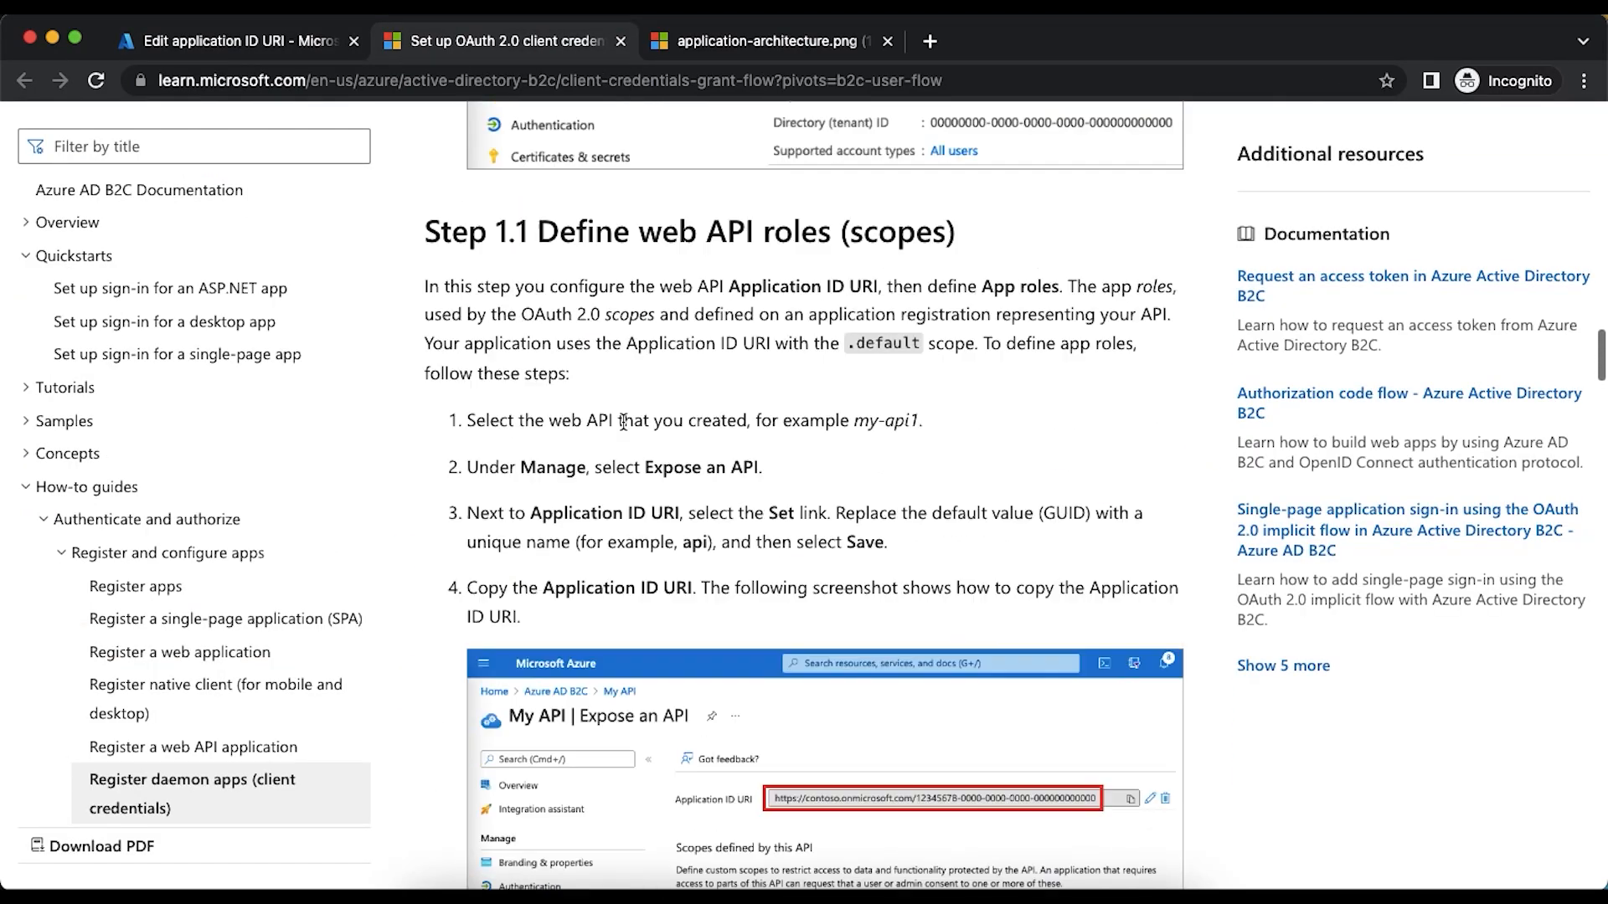
scroll(513, 340, "down", 5)
scroll(513, 340, "up", 1)
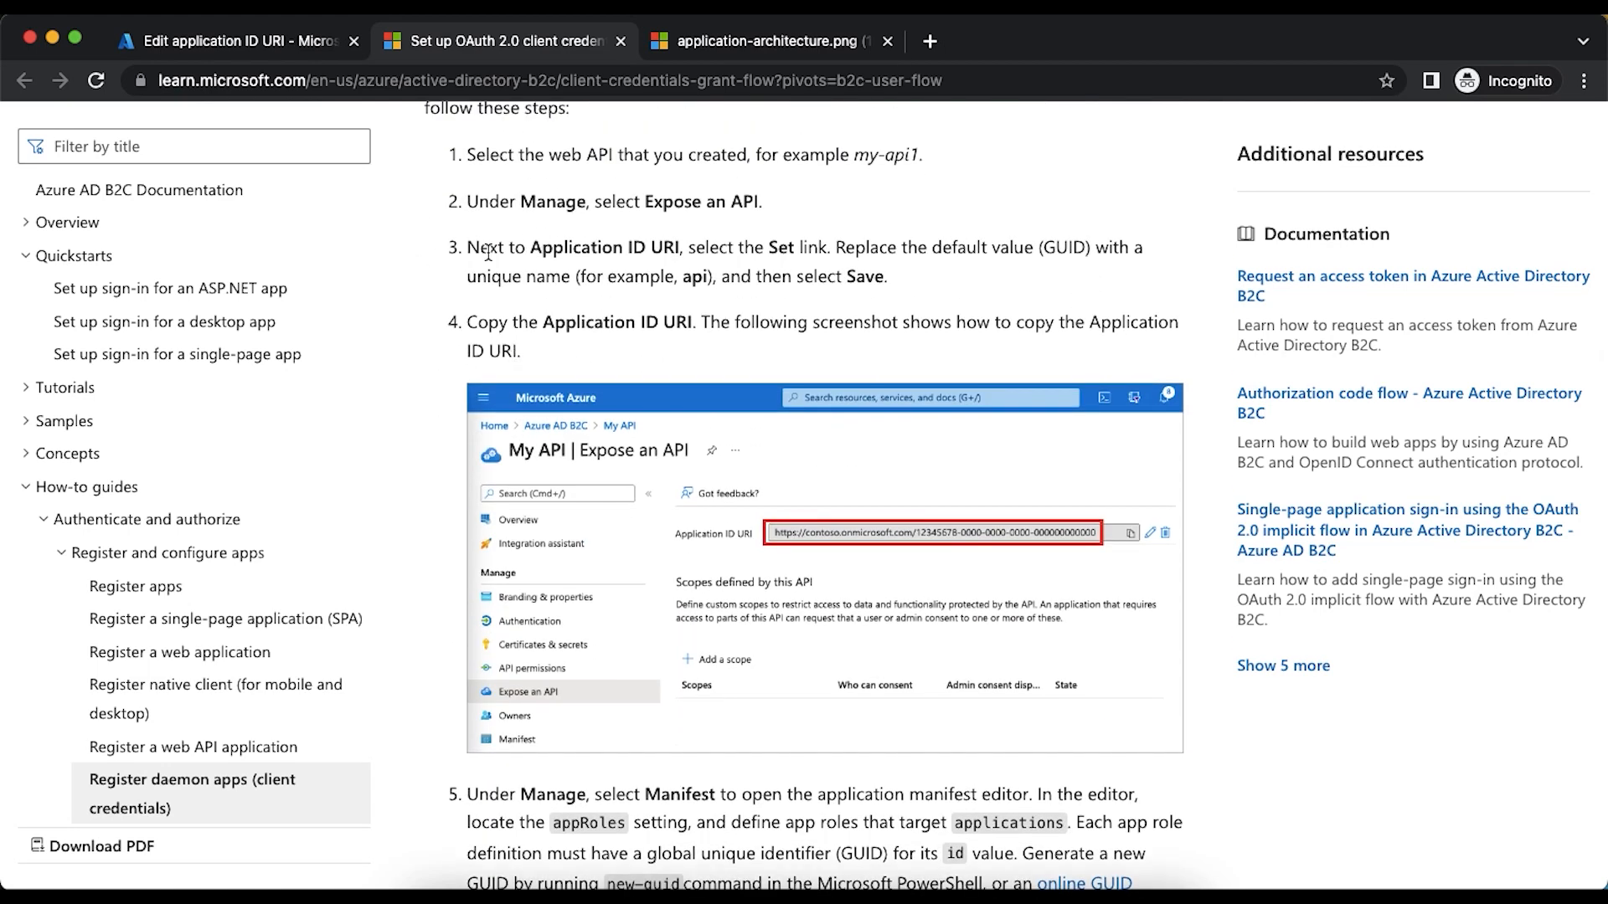
left_click_drag(483, 249, 644, 250)
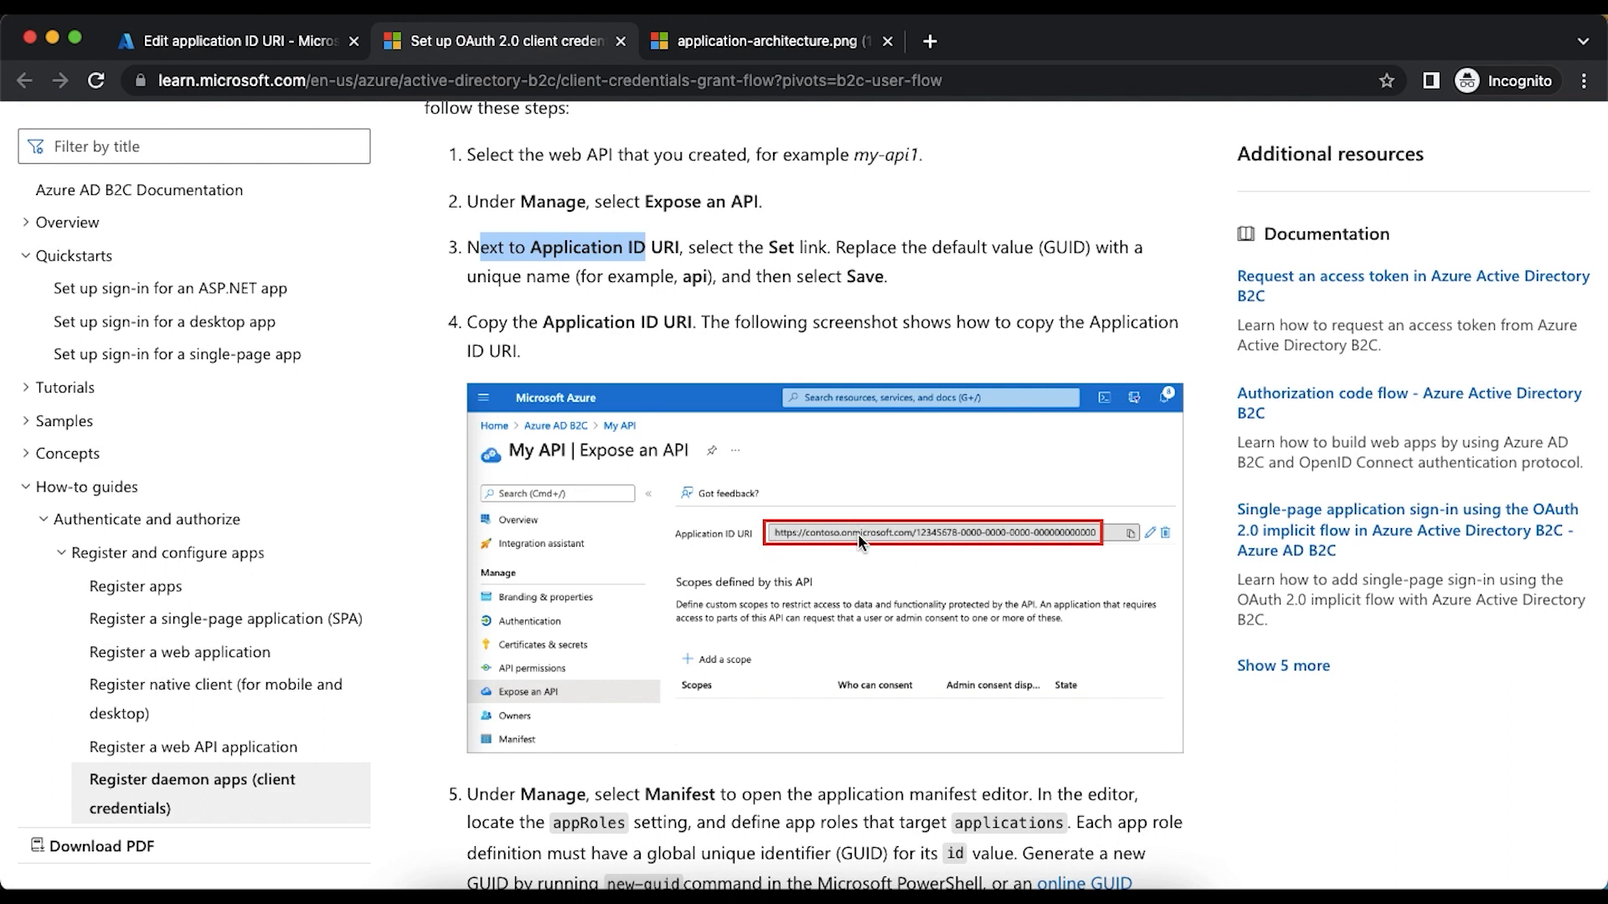
- Copy the Default Directory's domain from the portal's directory settings and return to apiapp's Expose an API page
left_click(209, 40)
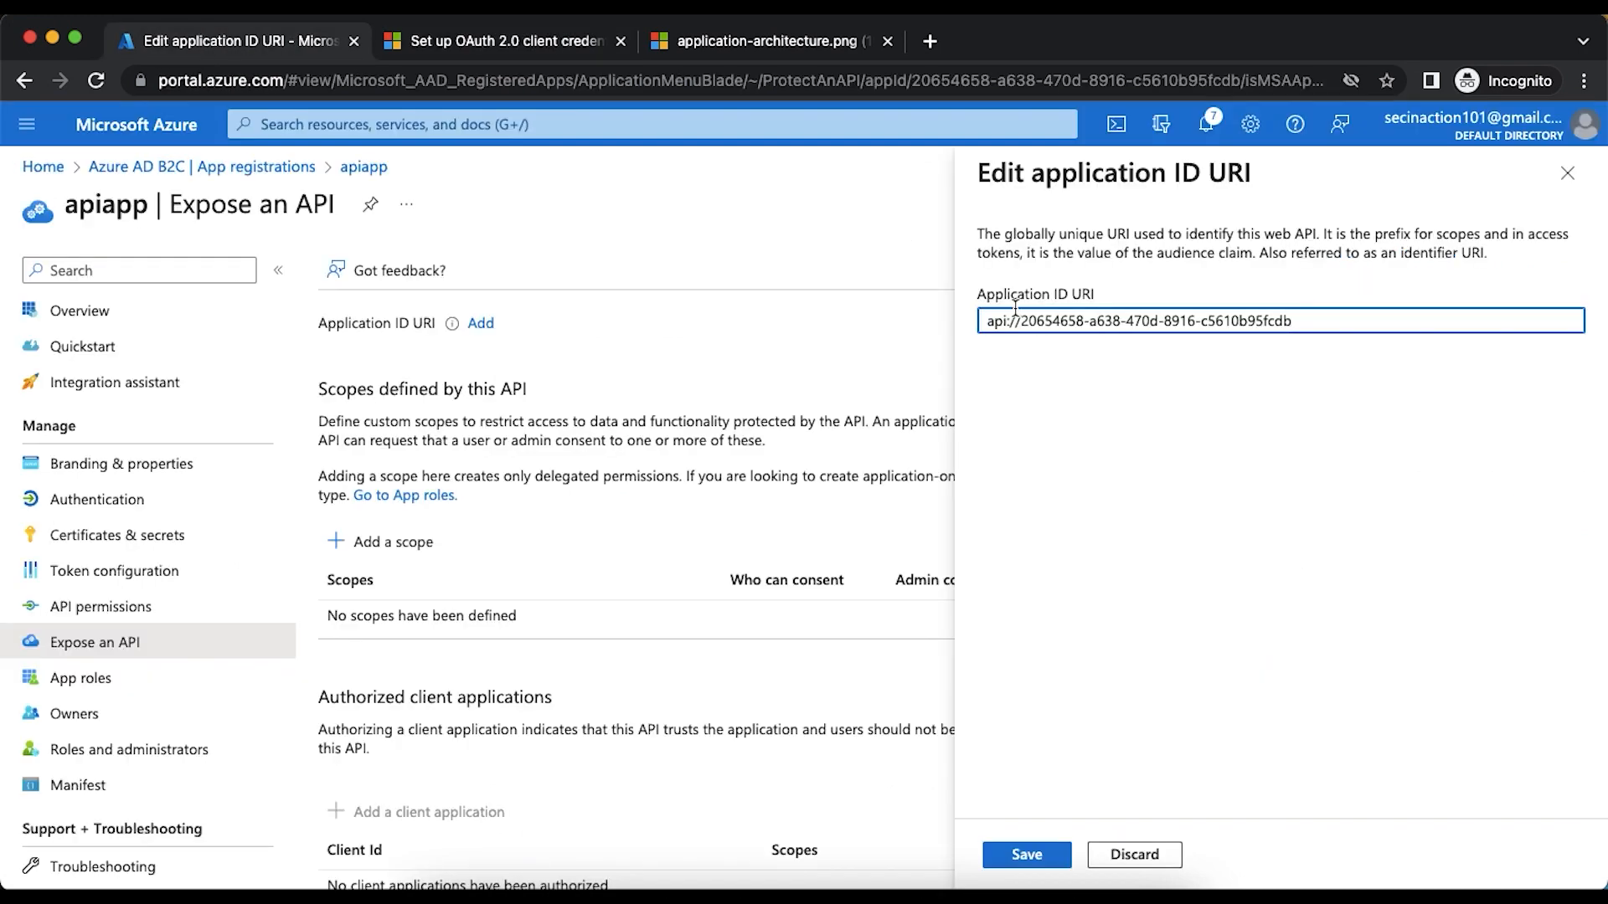
left_click(1250, 126)
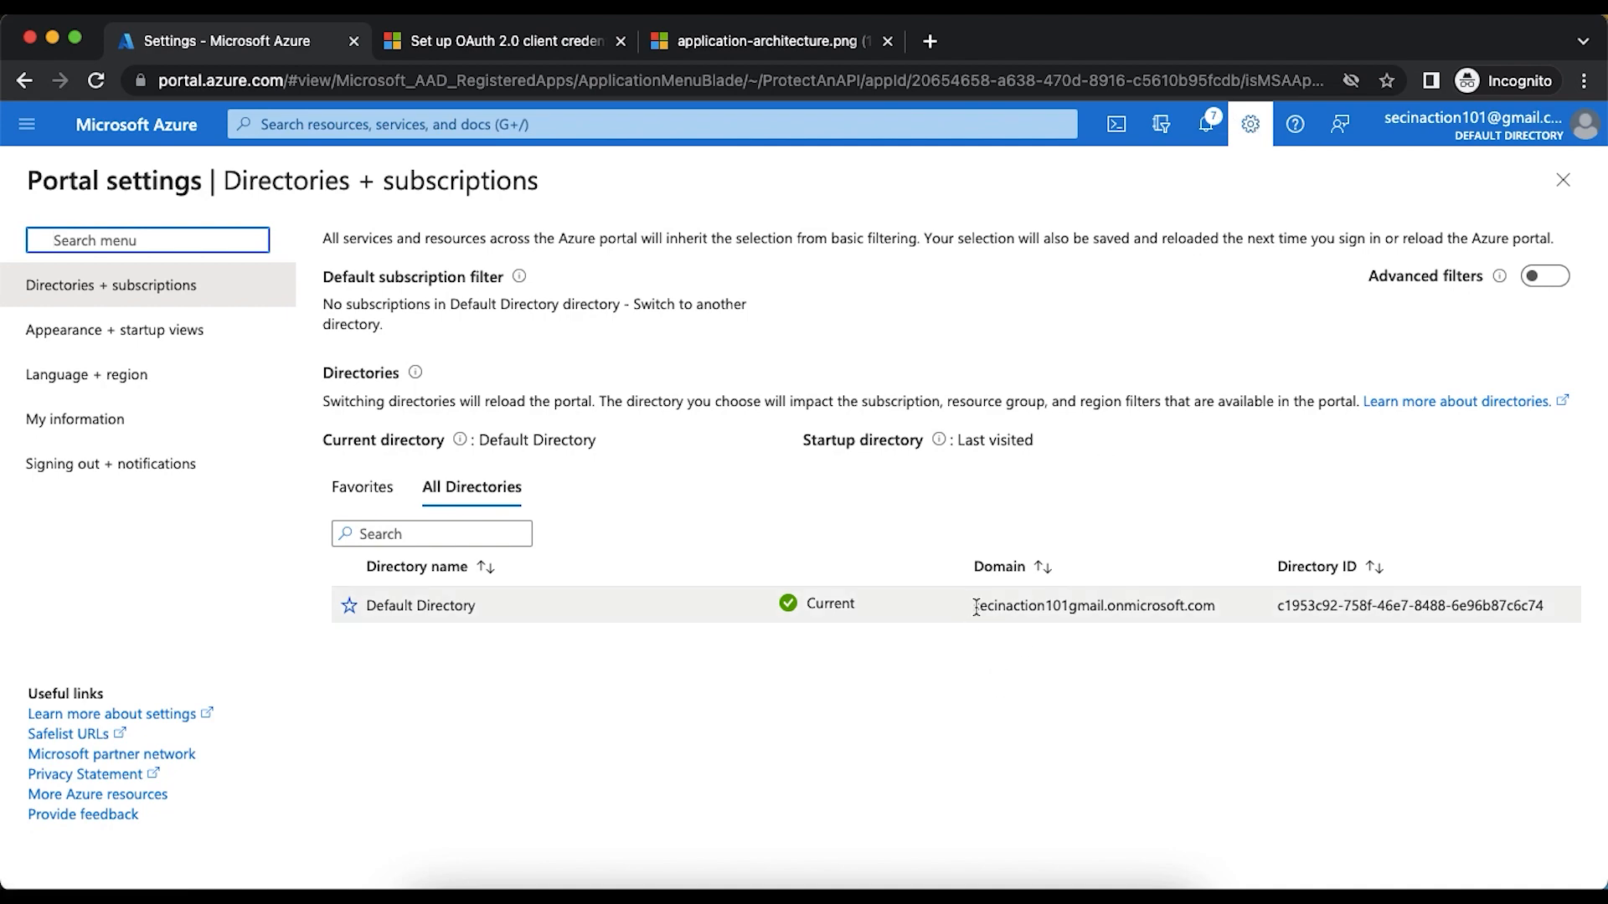
left_click_drag(976, 606, 1218, 605)
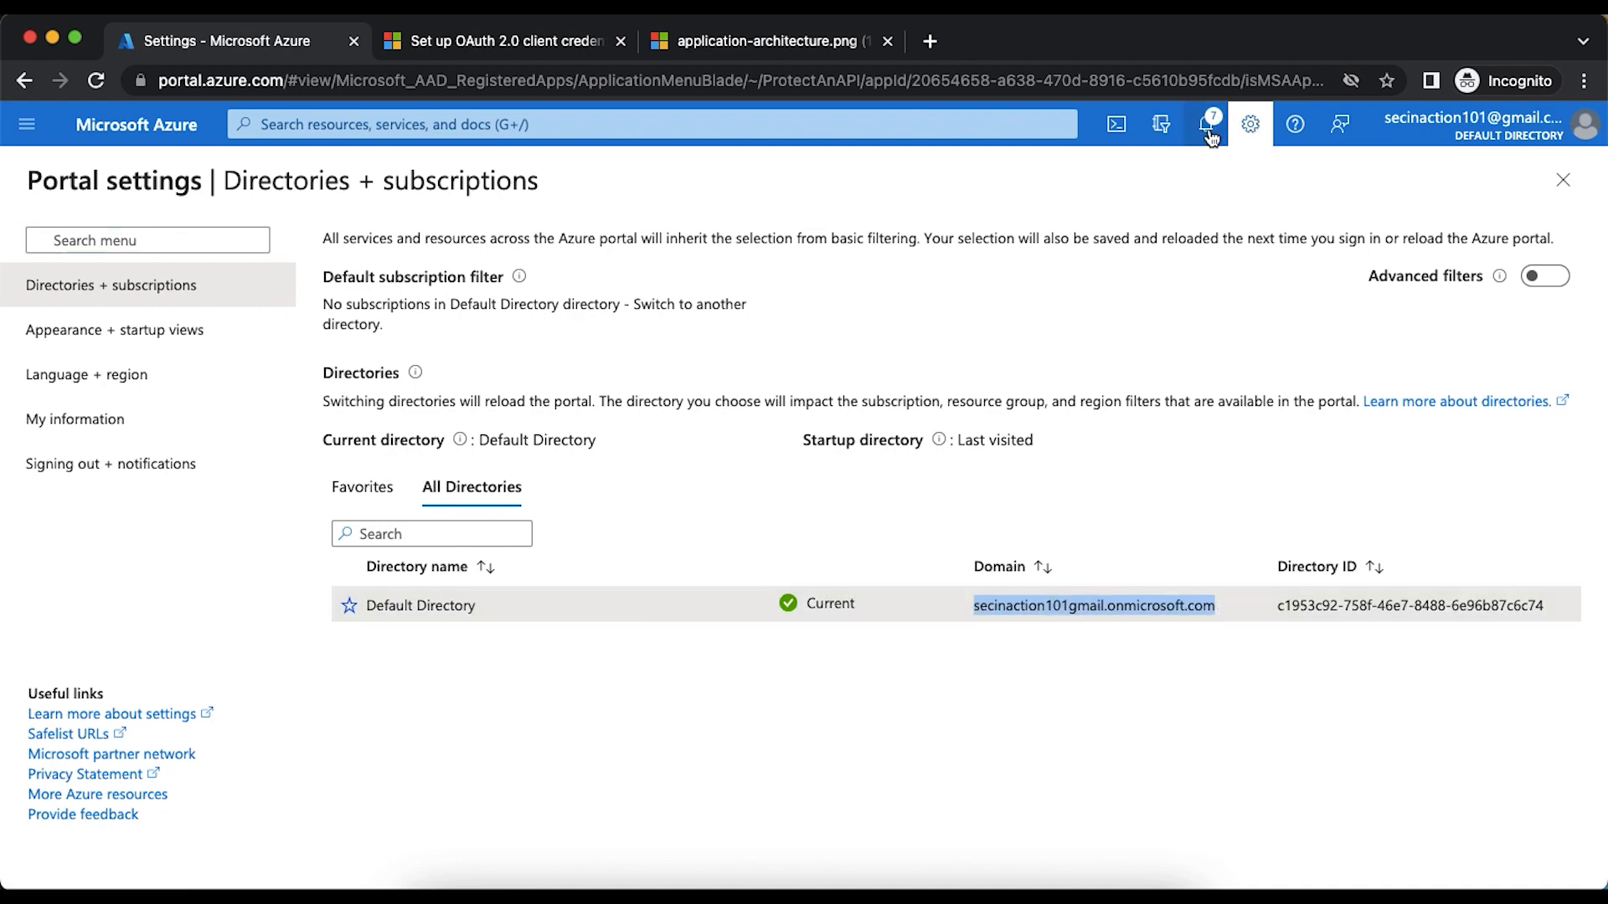
left_click(1251, 124)
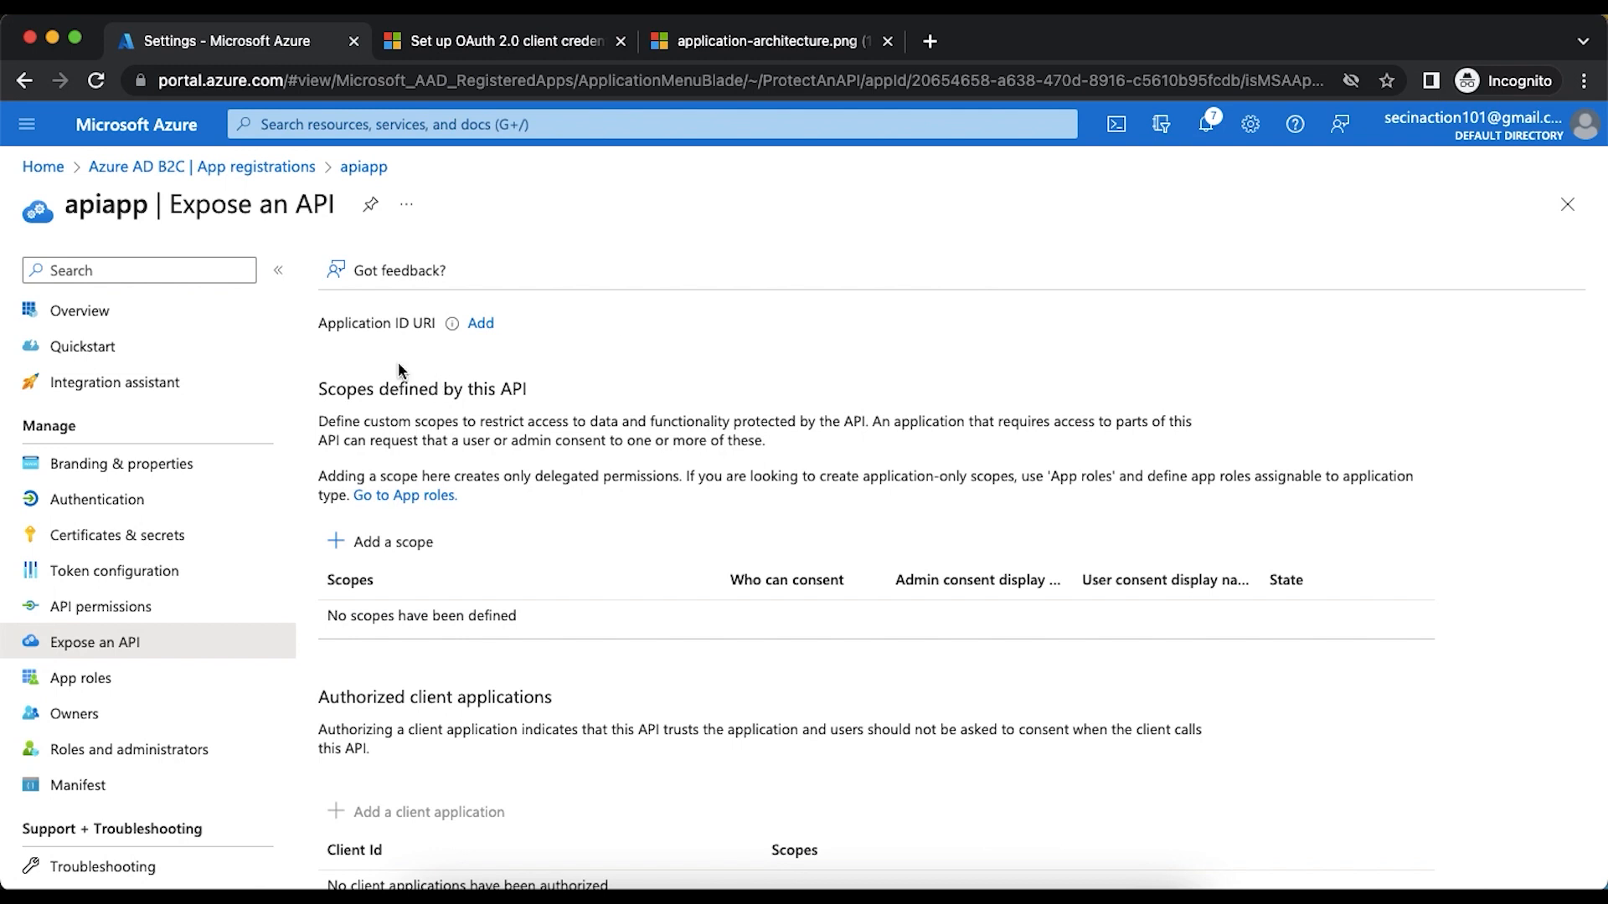
left_click(481, 324)
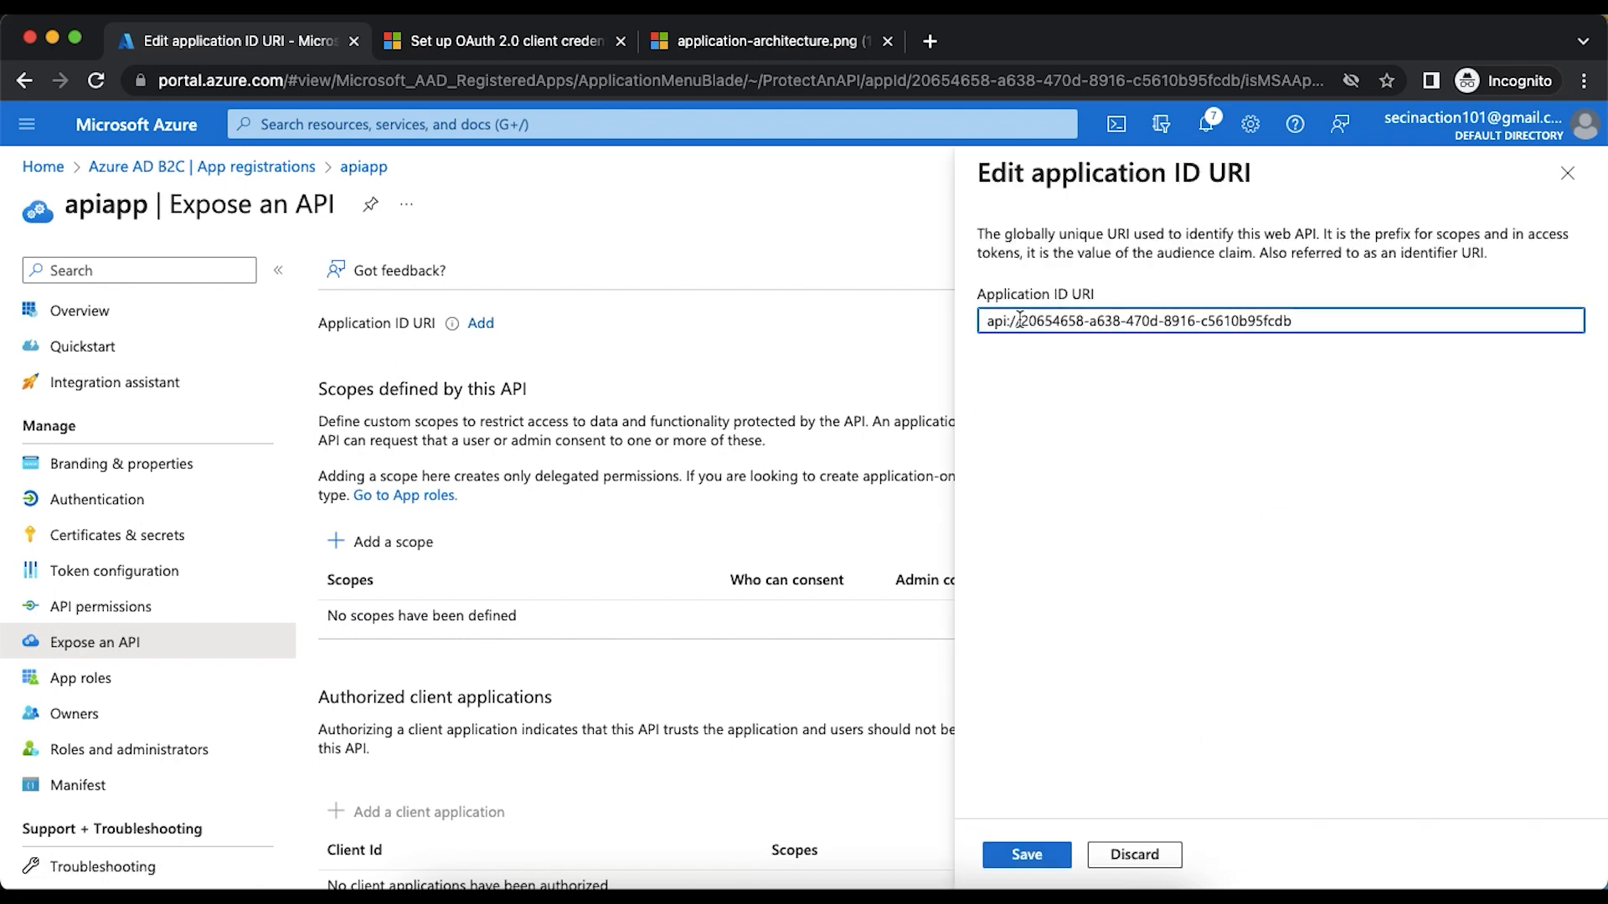
left_click_drag(1019, 321, 928, 329)
key("super+Right")
key("BackSpace")
key("BackSpace")
key("BackSpace")
key("BackSpace")
key("BackSpace")
key("BackSpace")
type("http")
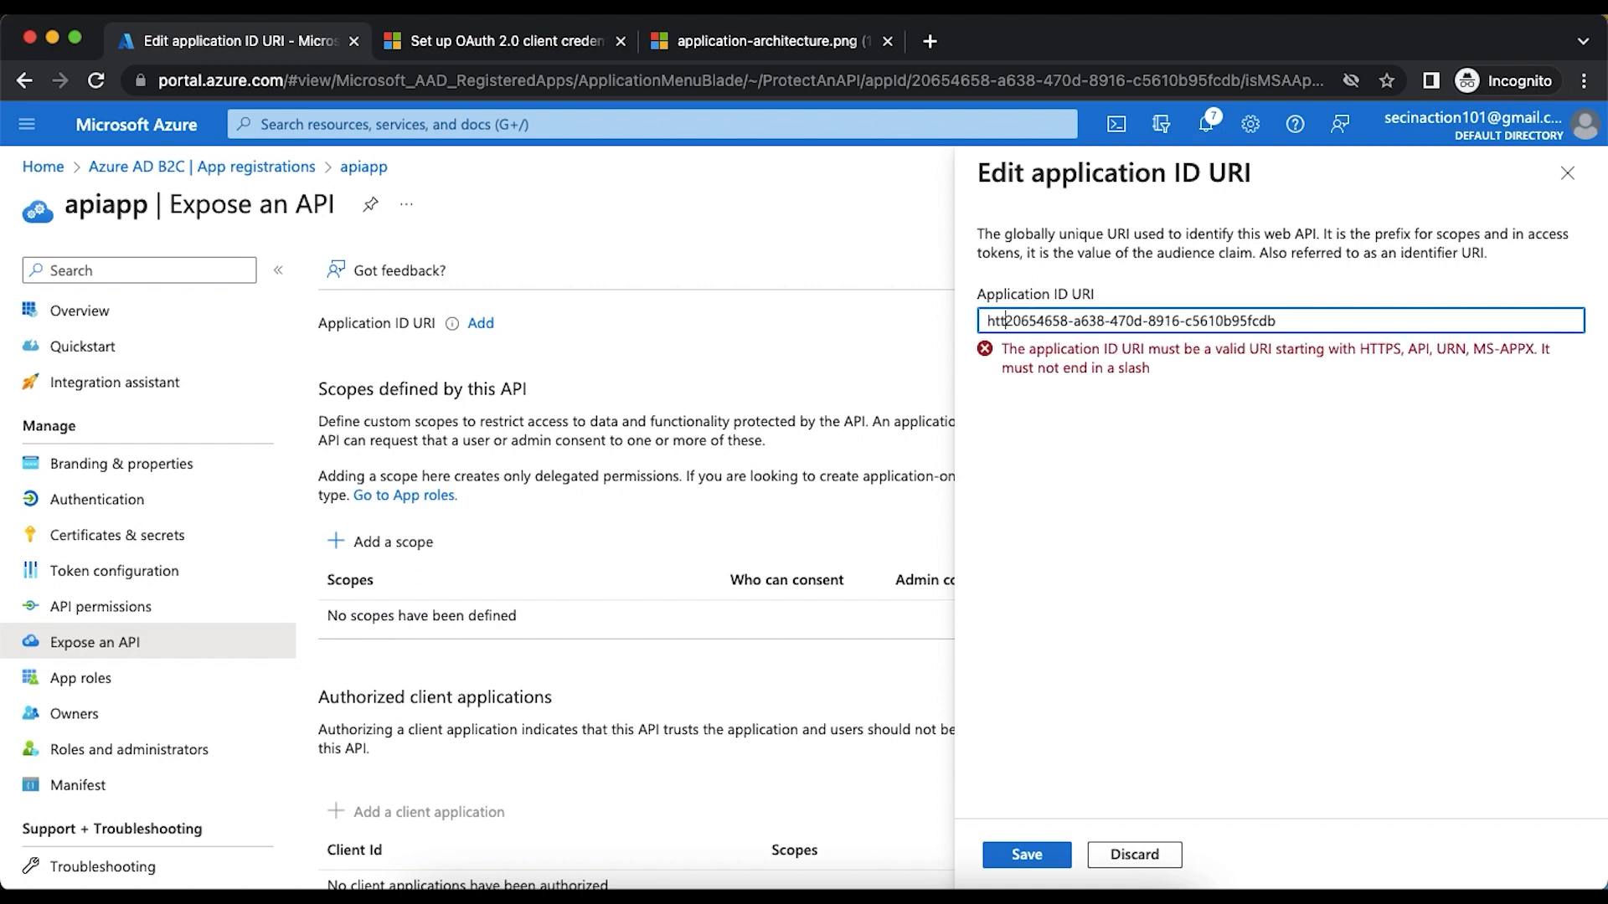
type("s://secinaction101gmail.onmicrosoft.com")
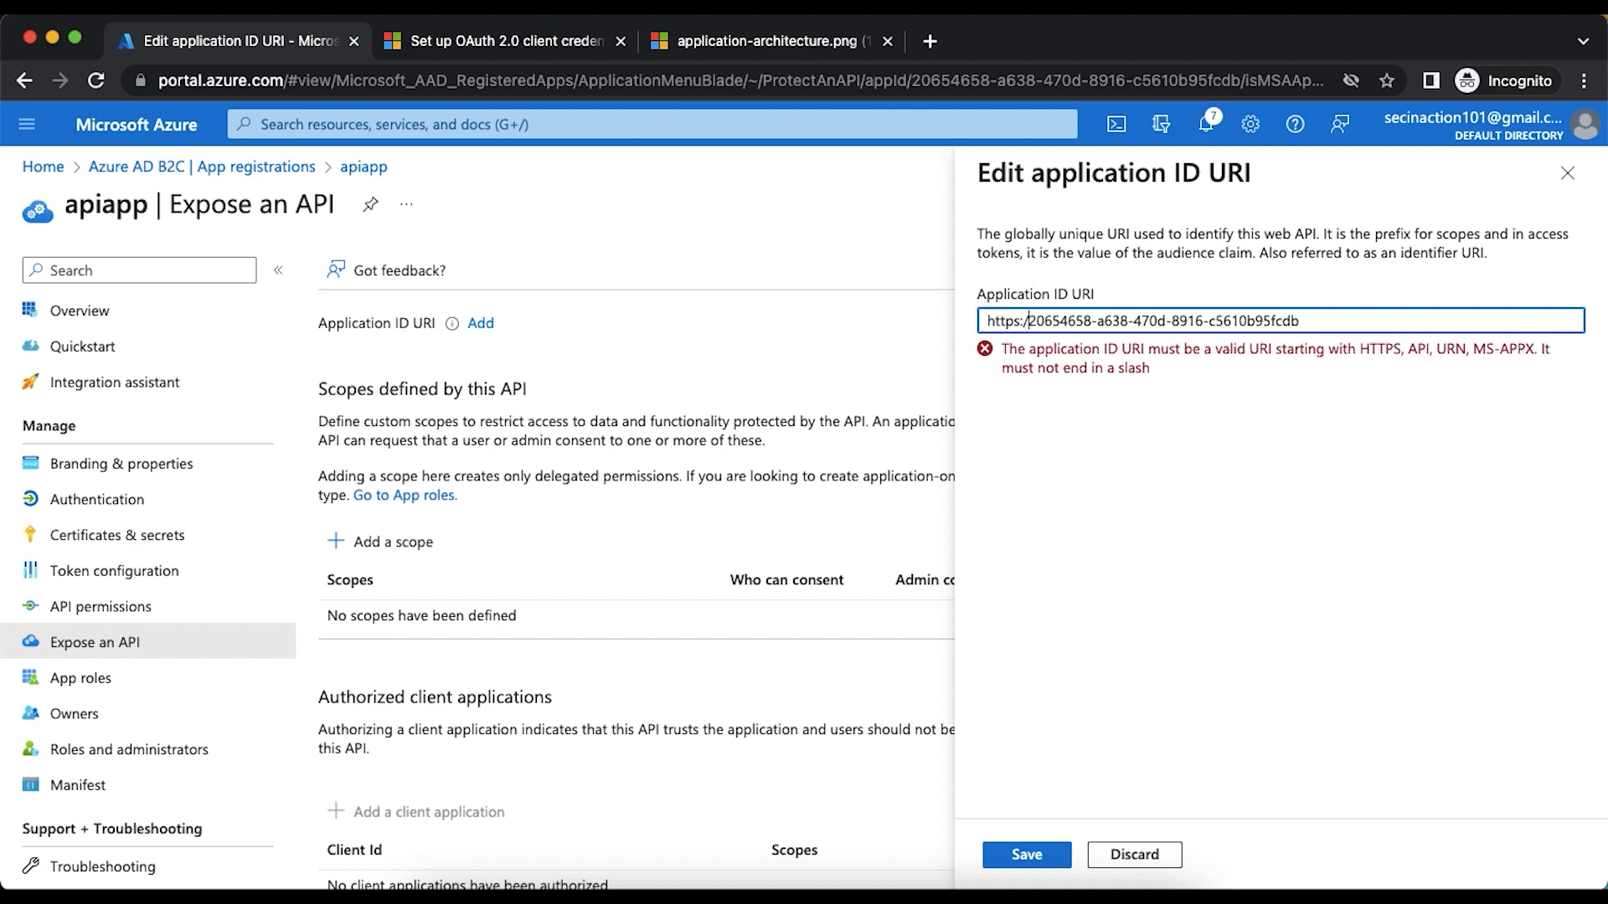
type("/")
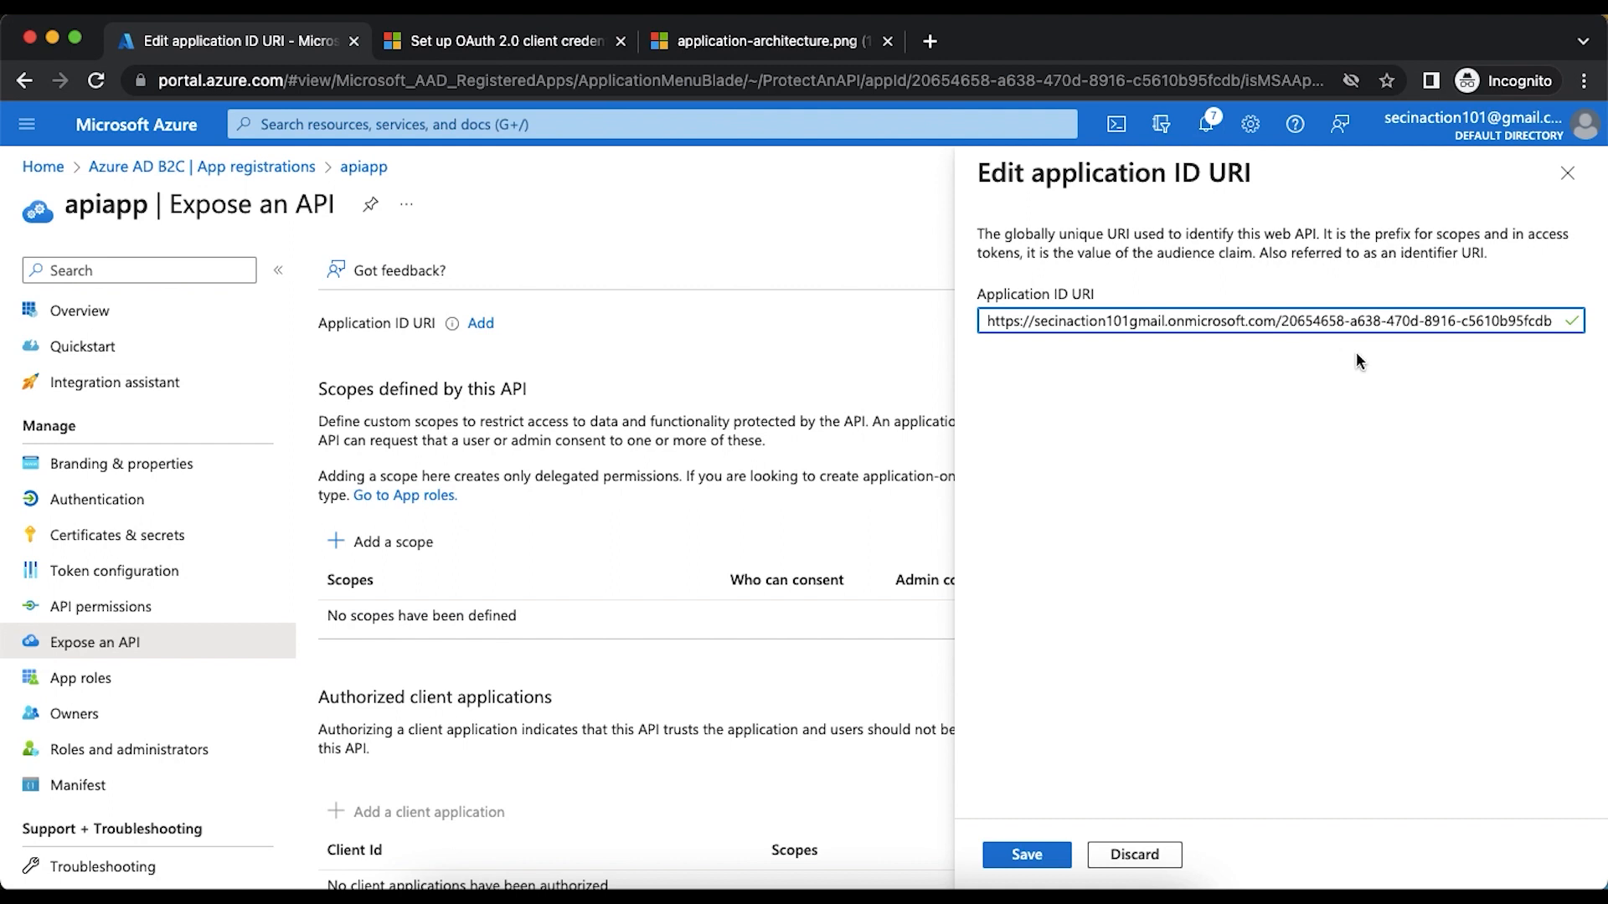
left_click(1025, 856)
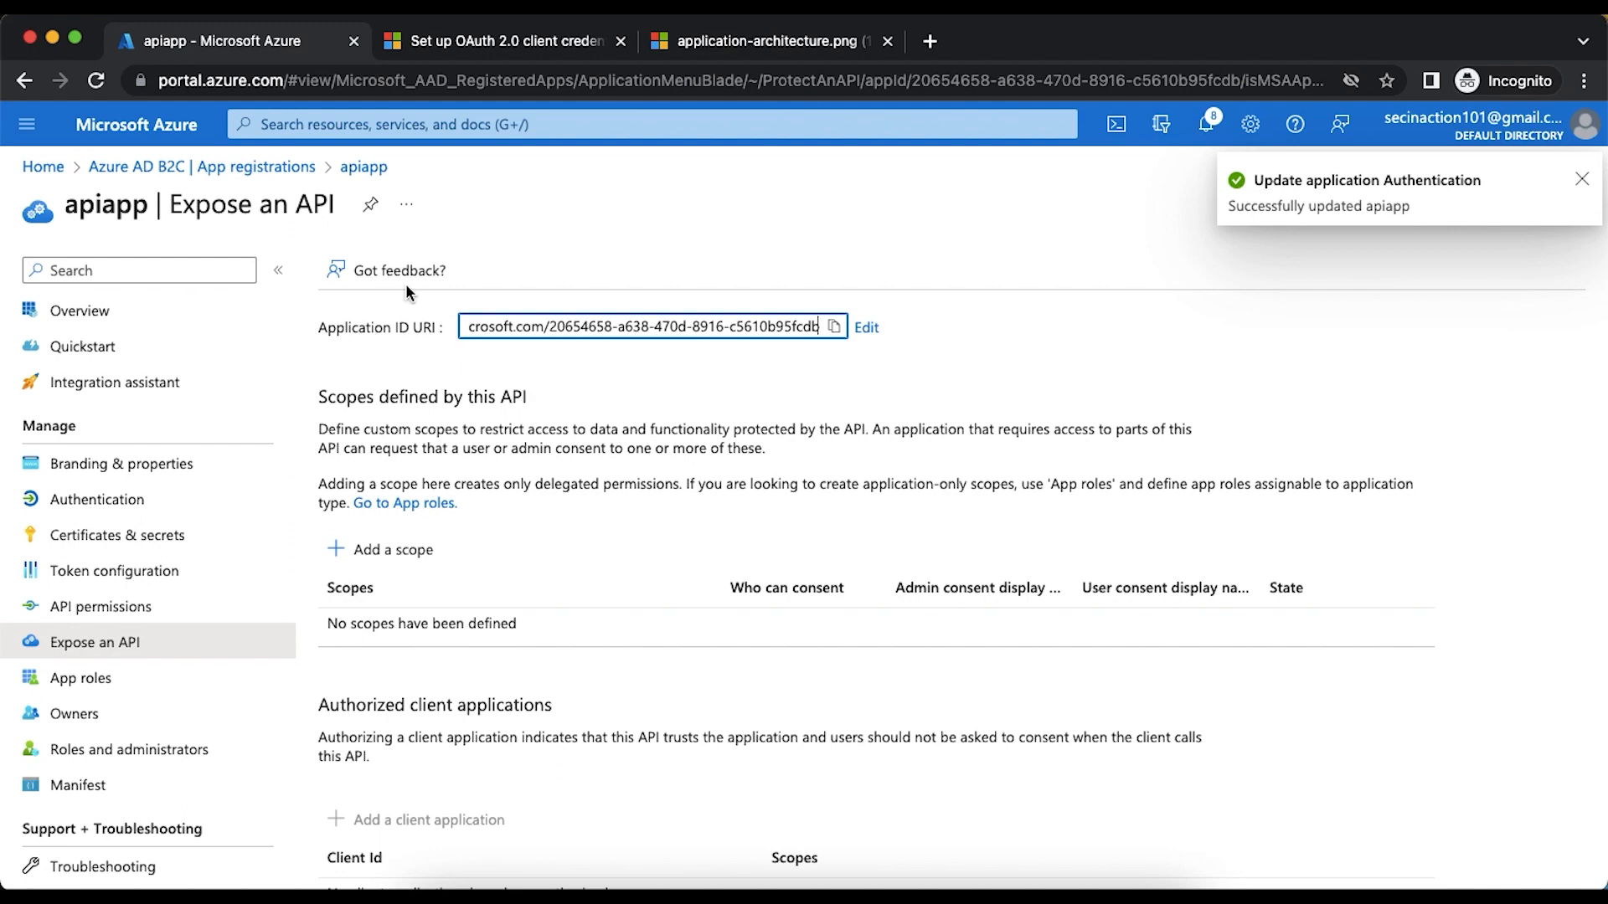
- Return to the Azure AD B2C app registrations, reload the portal page, and open clientapp's overview
left_click(185, 167)
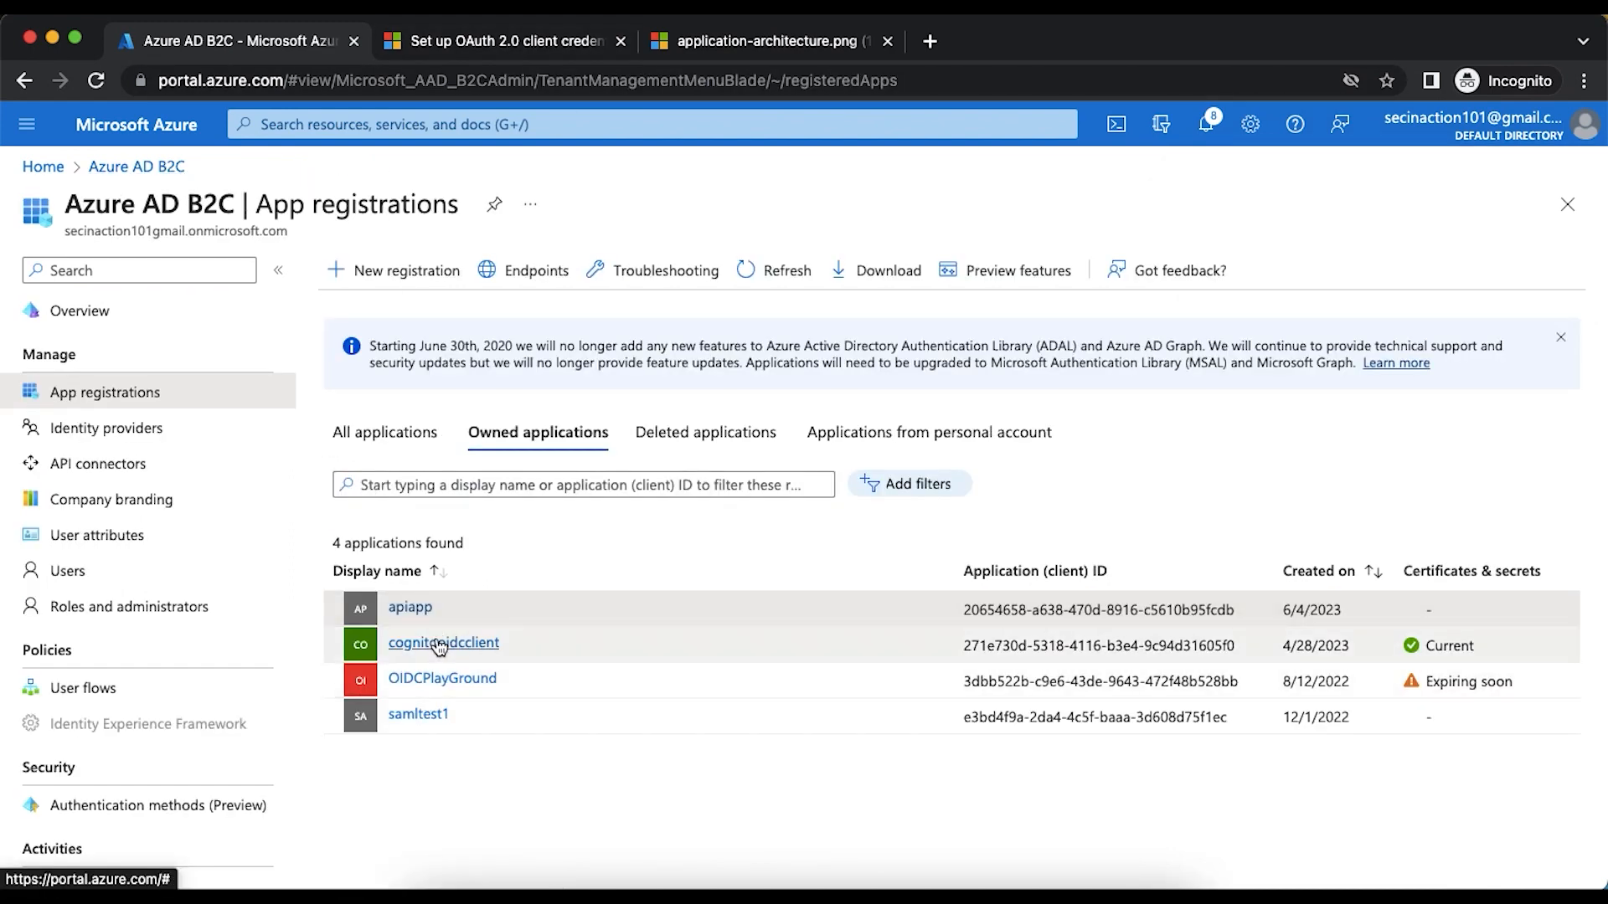
left_click(99, 77)
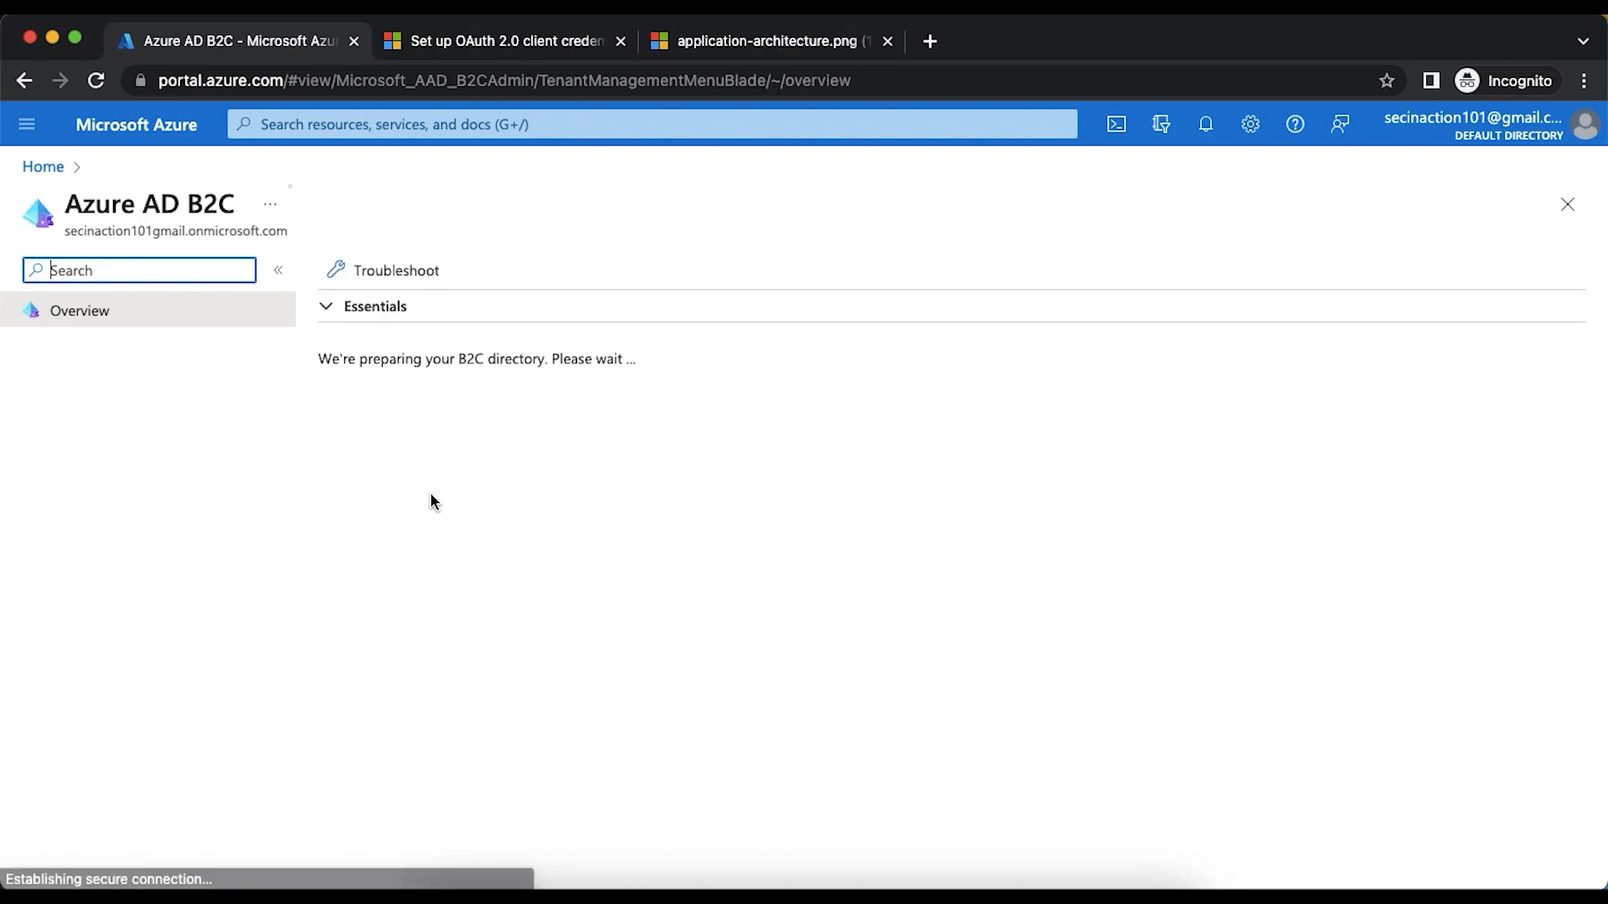
left_click(130, 404)
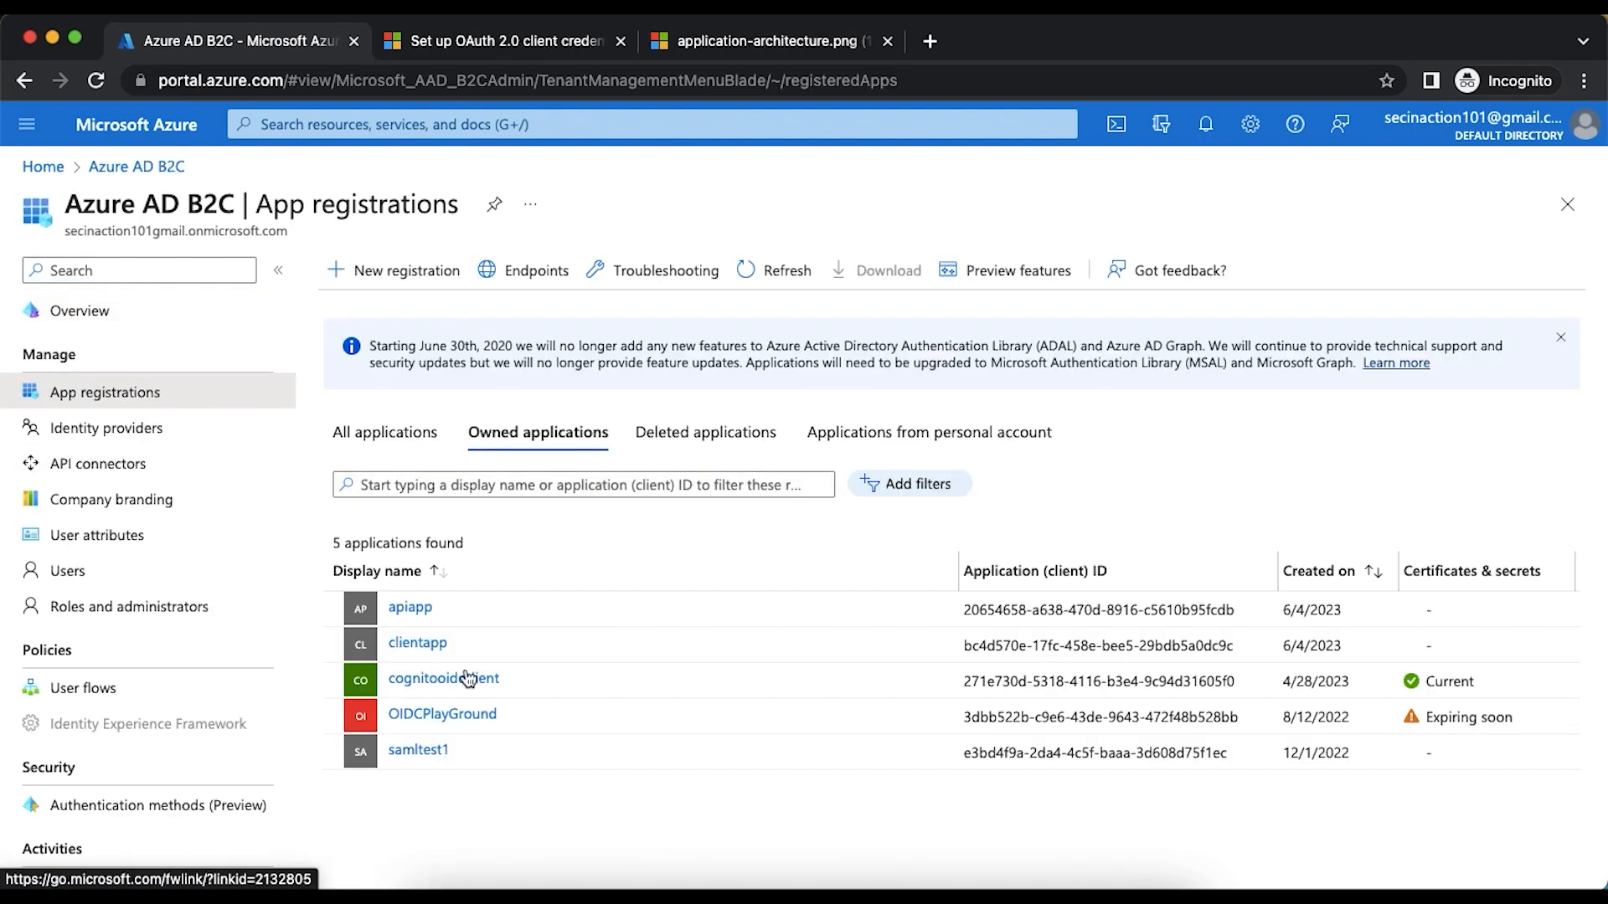
left_click(418, 643)
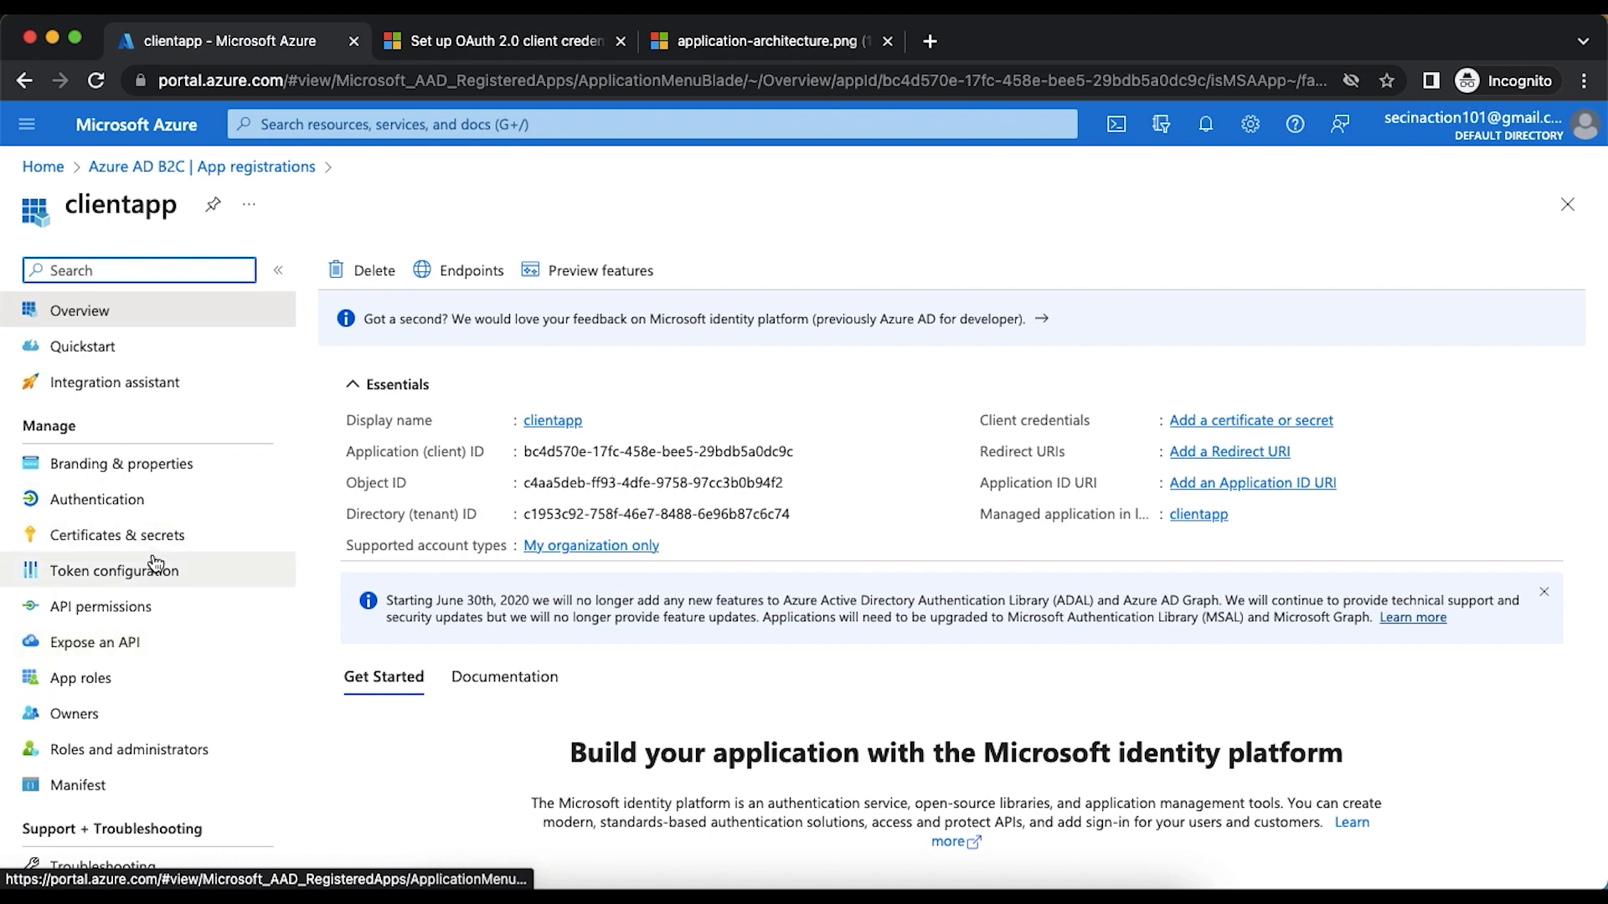
- Read the token request URL and POST body parameters in the article's Step 3, and switch to Postman
left_click(584, 49)
scroll(690, 414, "down", 10)
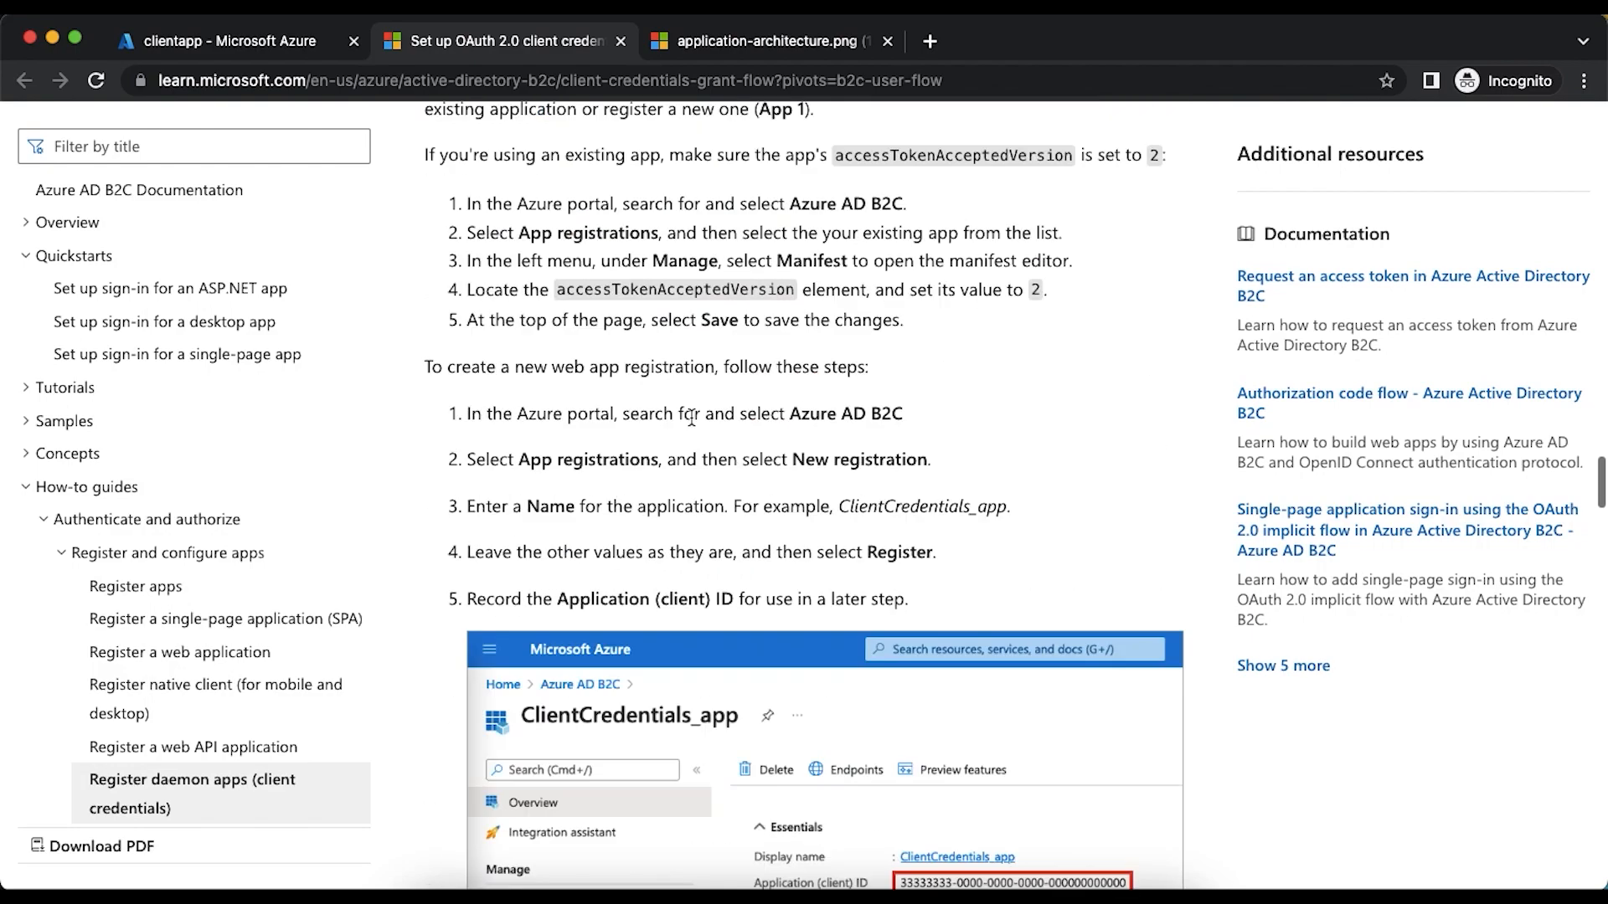
scroll(690, 416, "down", 15)
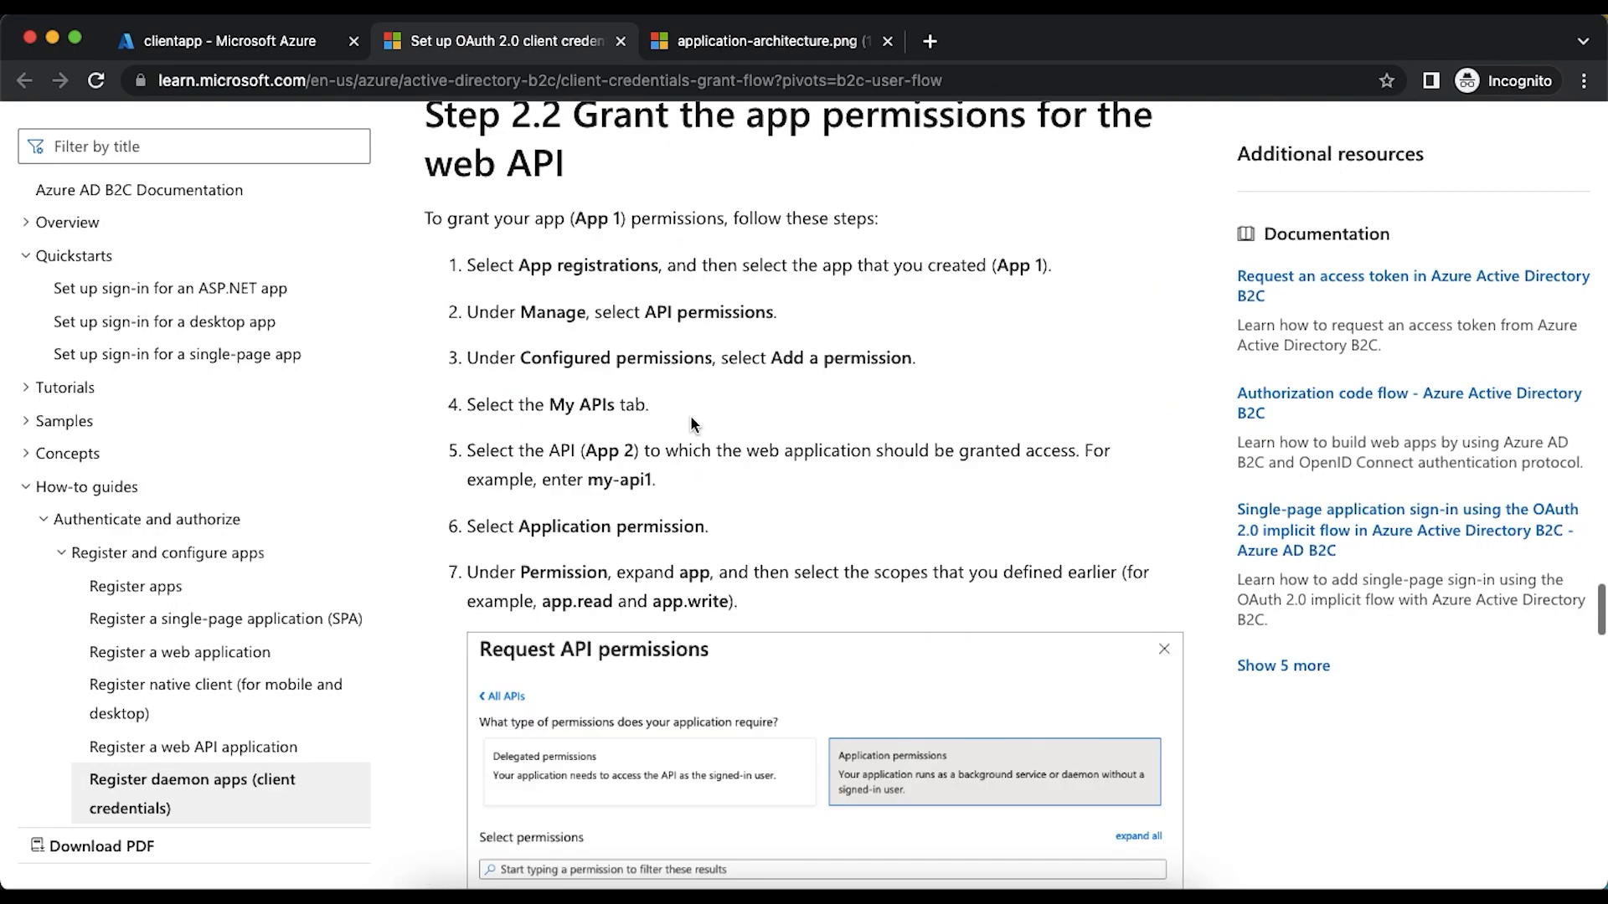
scroll(690, 415, "down", 12)
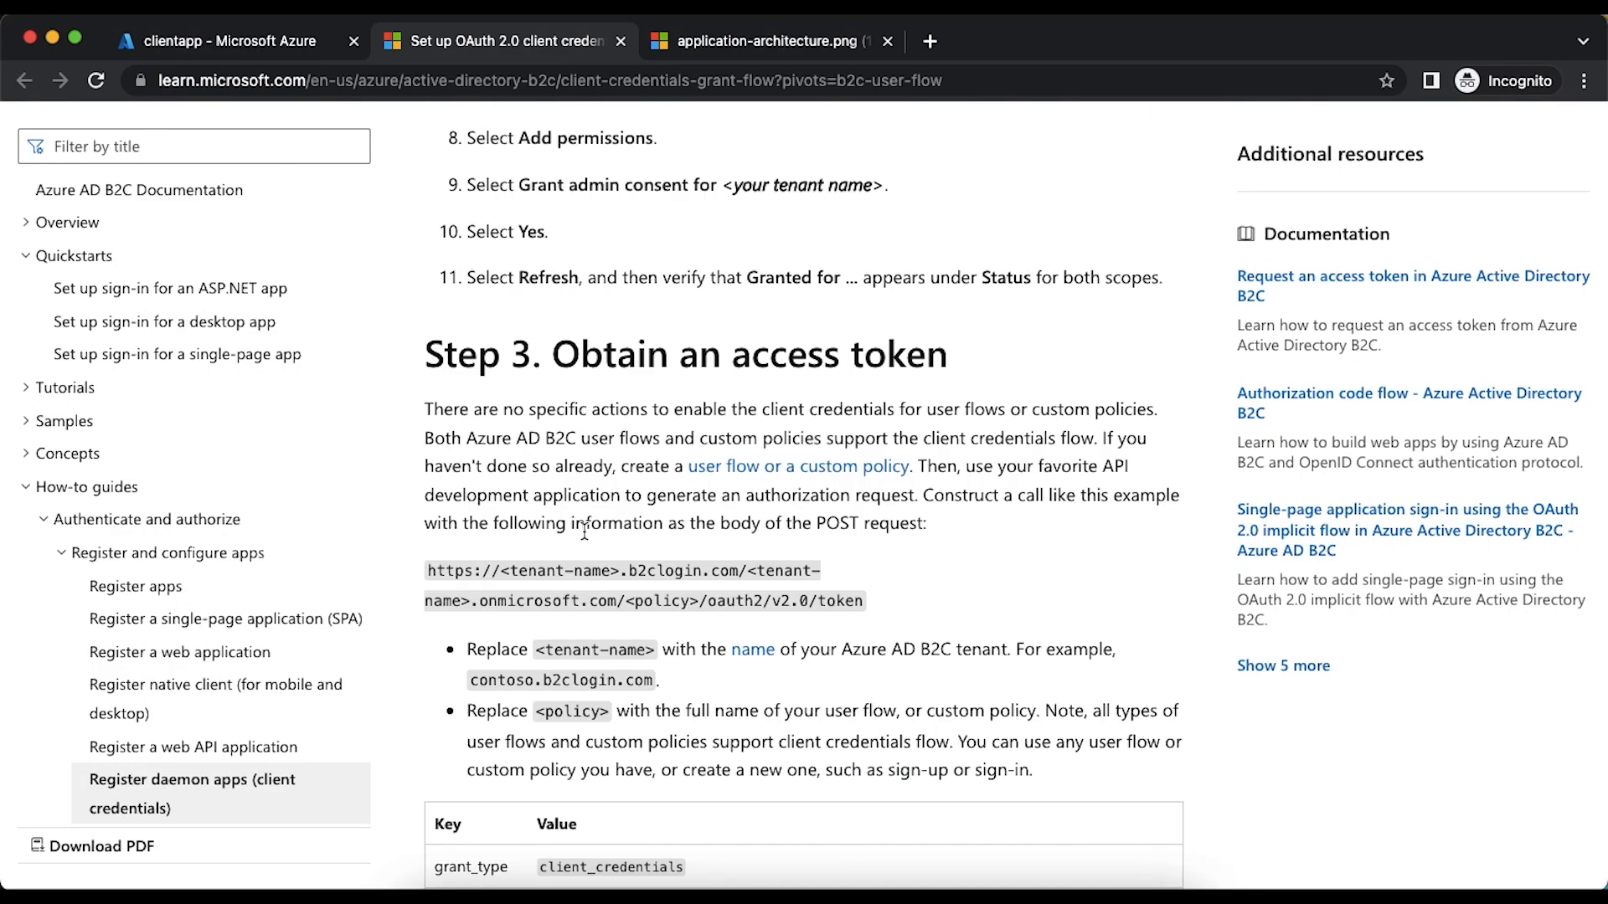
scroll(600, 537, "down", 1)
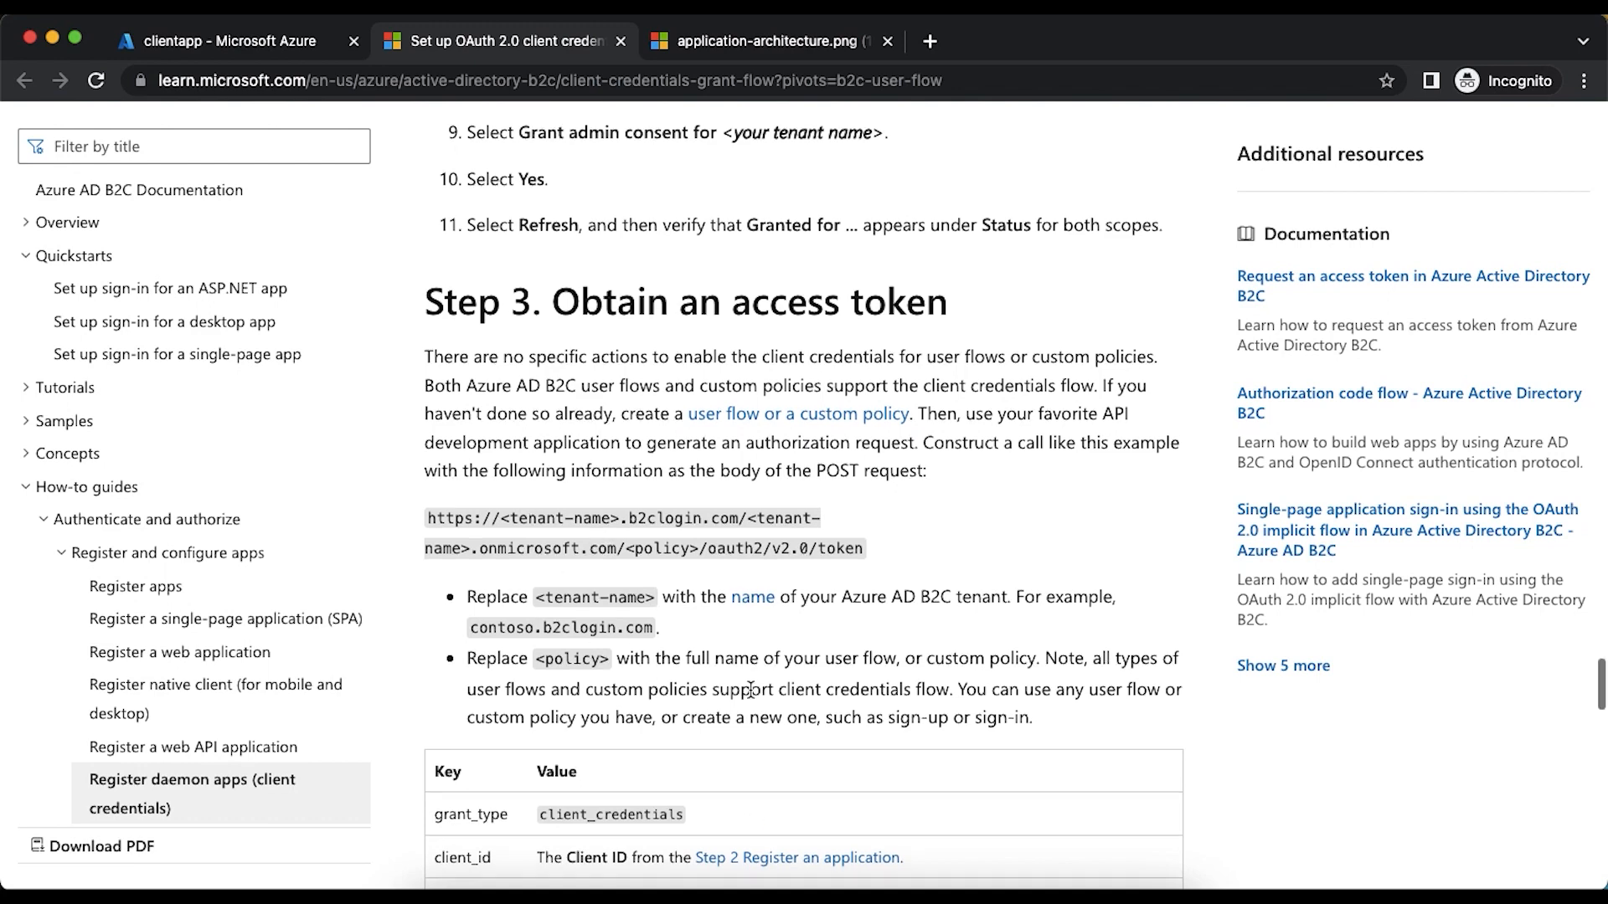
scroll(750, 688, "down", 3)
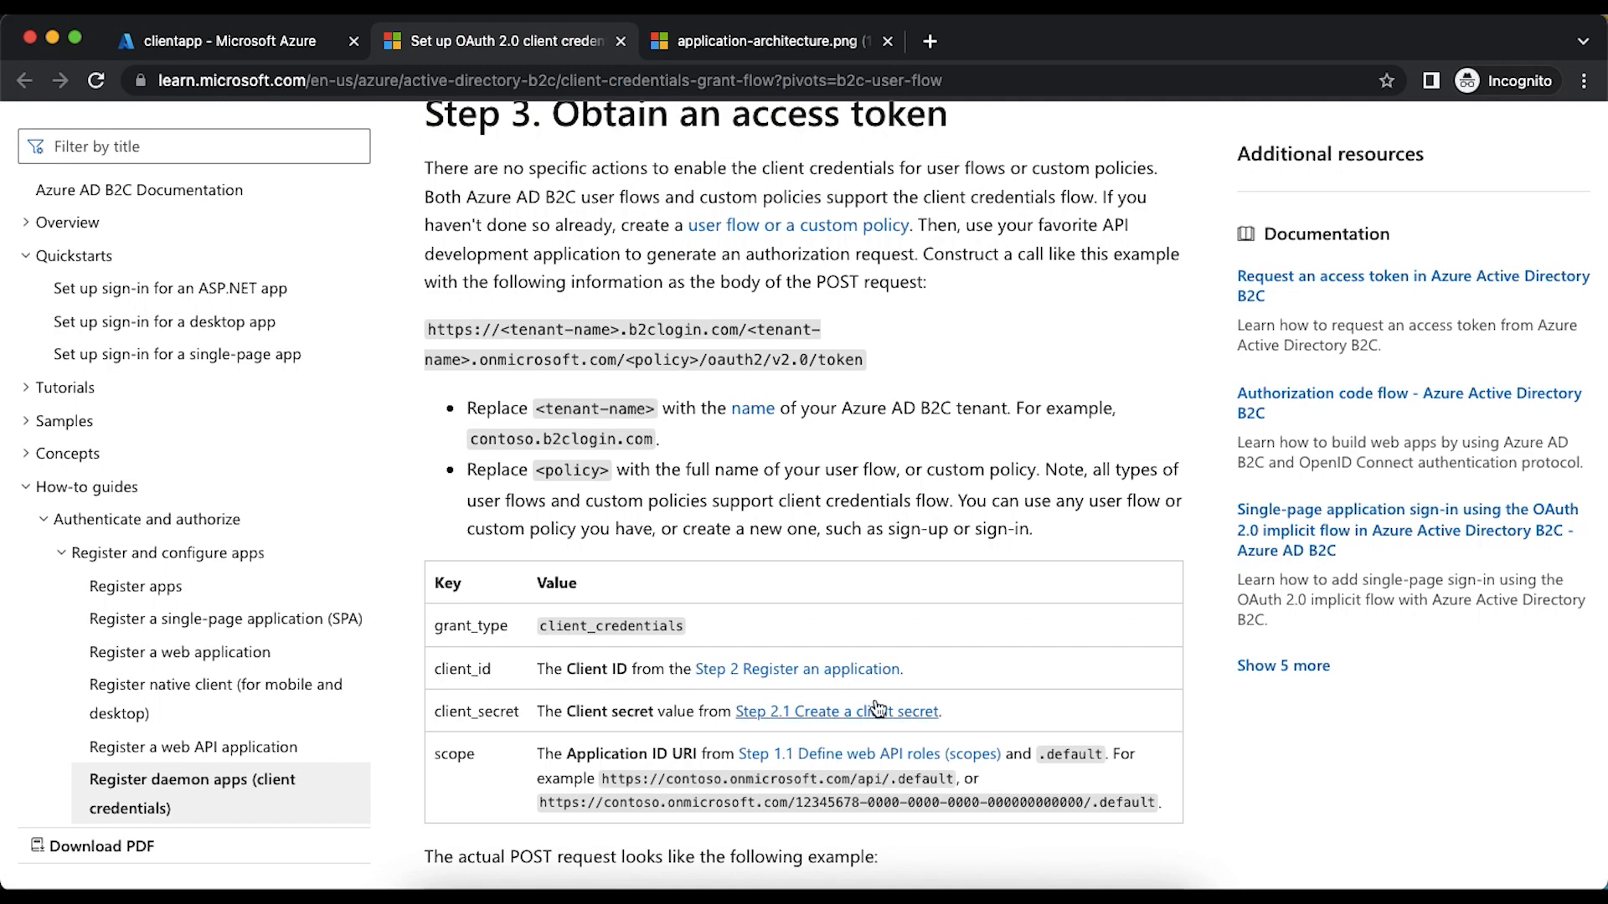
left_click(963, 893)
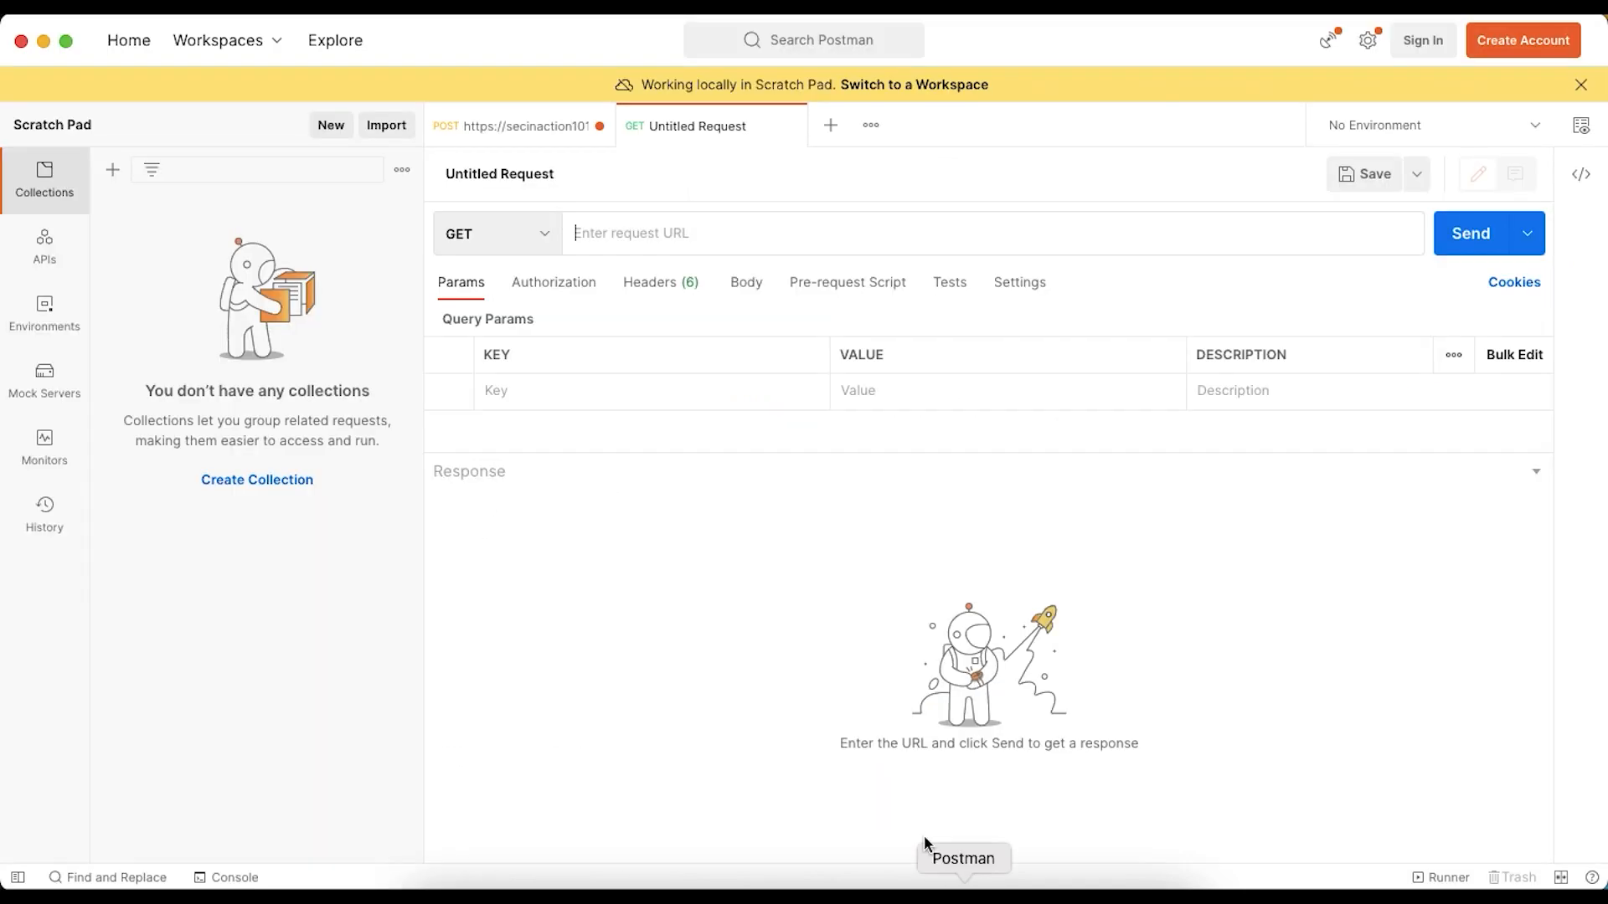
- Copy the token request URL template from the article's Step 3 and paste it as the request URL in Postman
key("super+Tab")
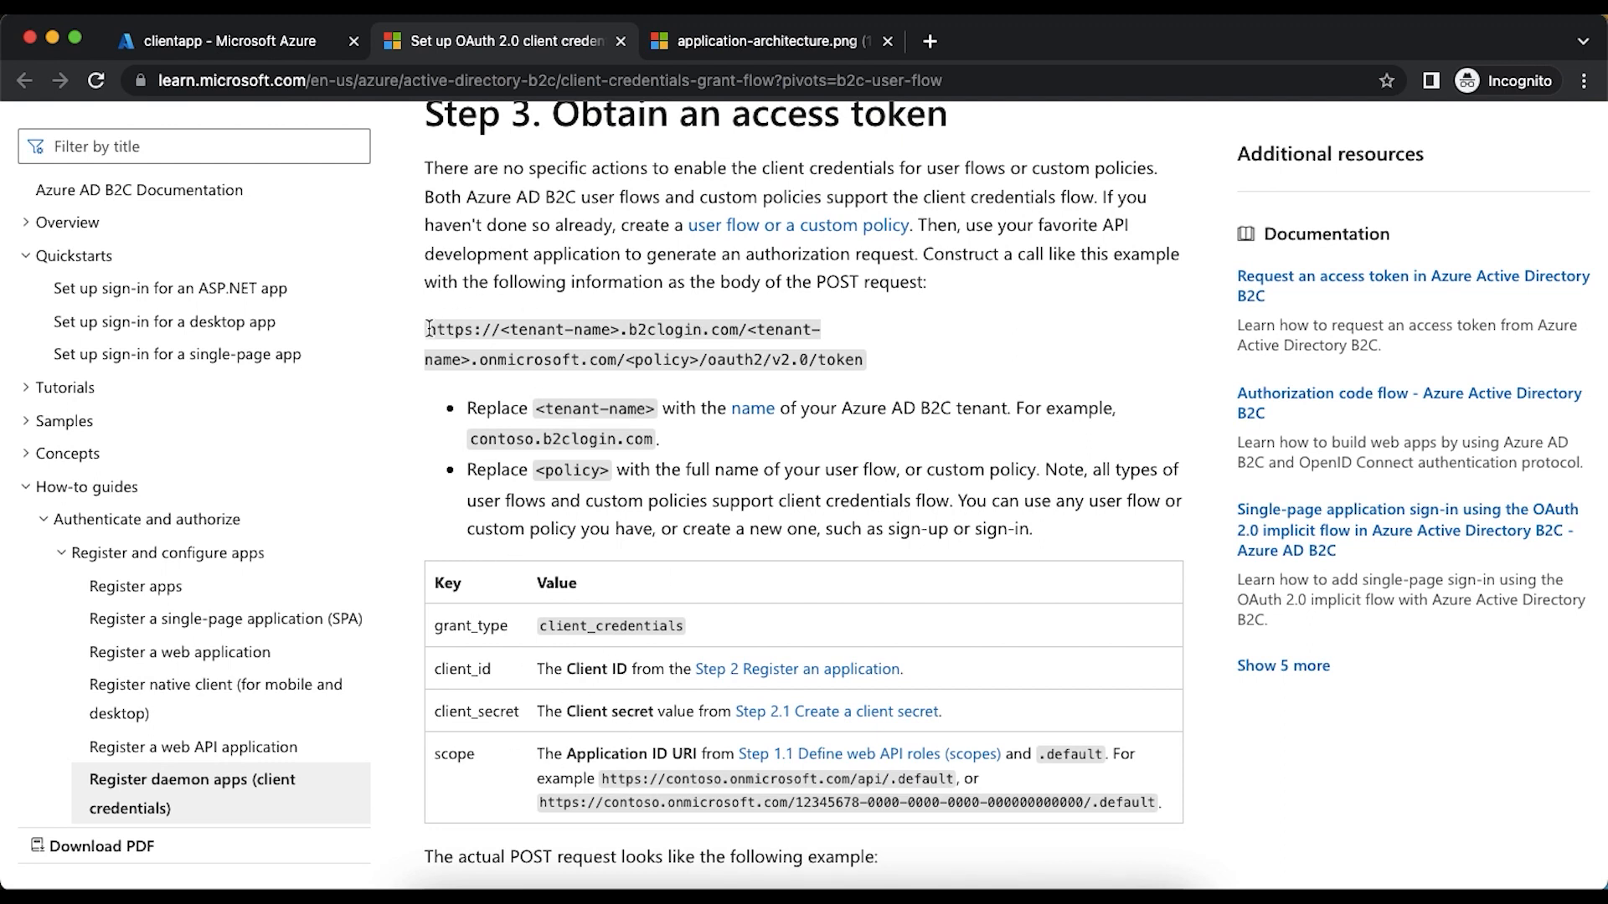
left_click_drag(428, 329, 852, 355)
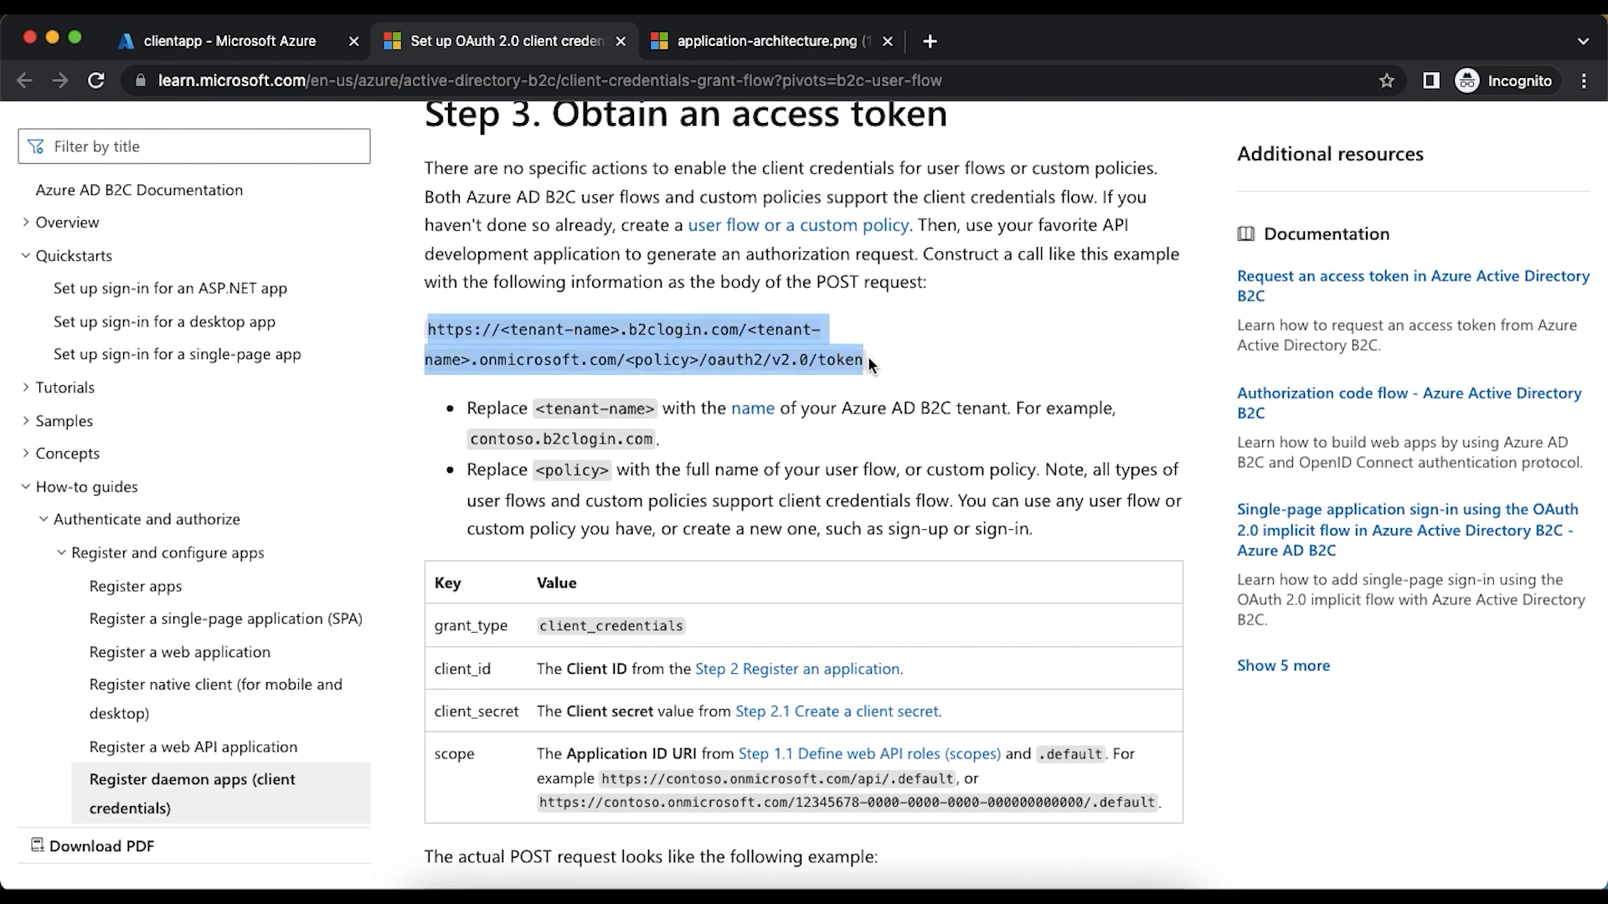
key("super+c")
key("super+Tab")
left_click(610, 230)
key("super+v")
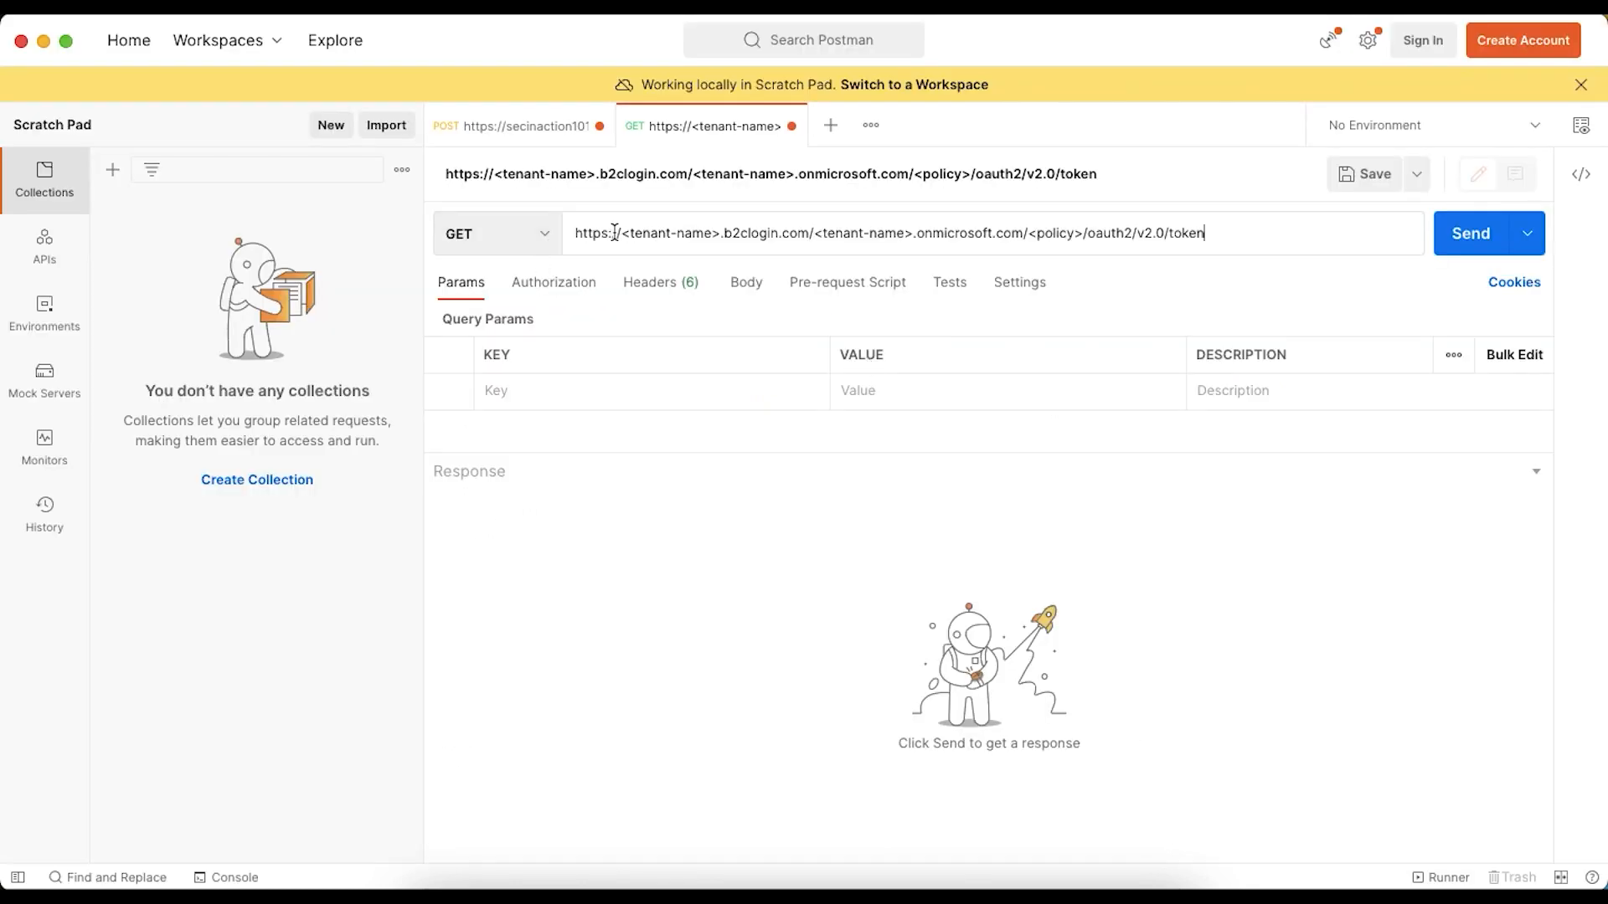
- Check the article's example token request and set the Postman request's method to POST
key("super+Tab")
scroll(558, 400, "down", 3)
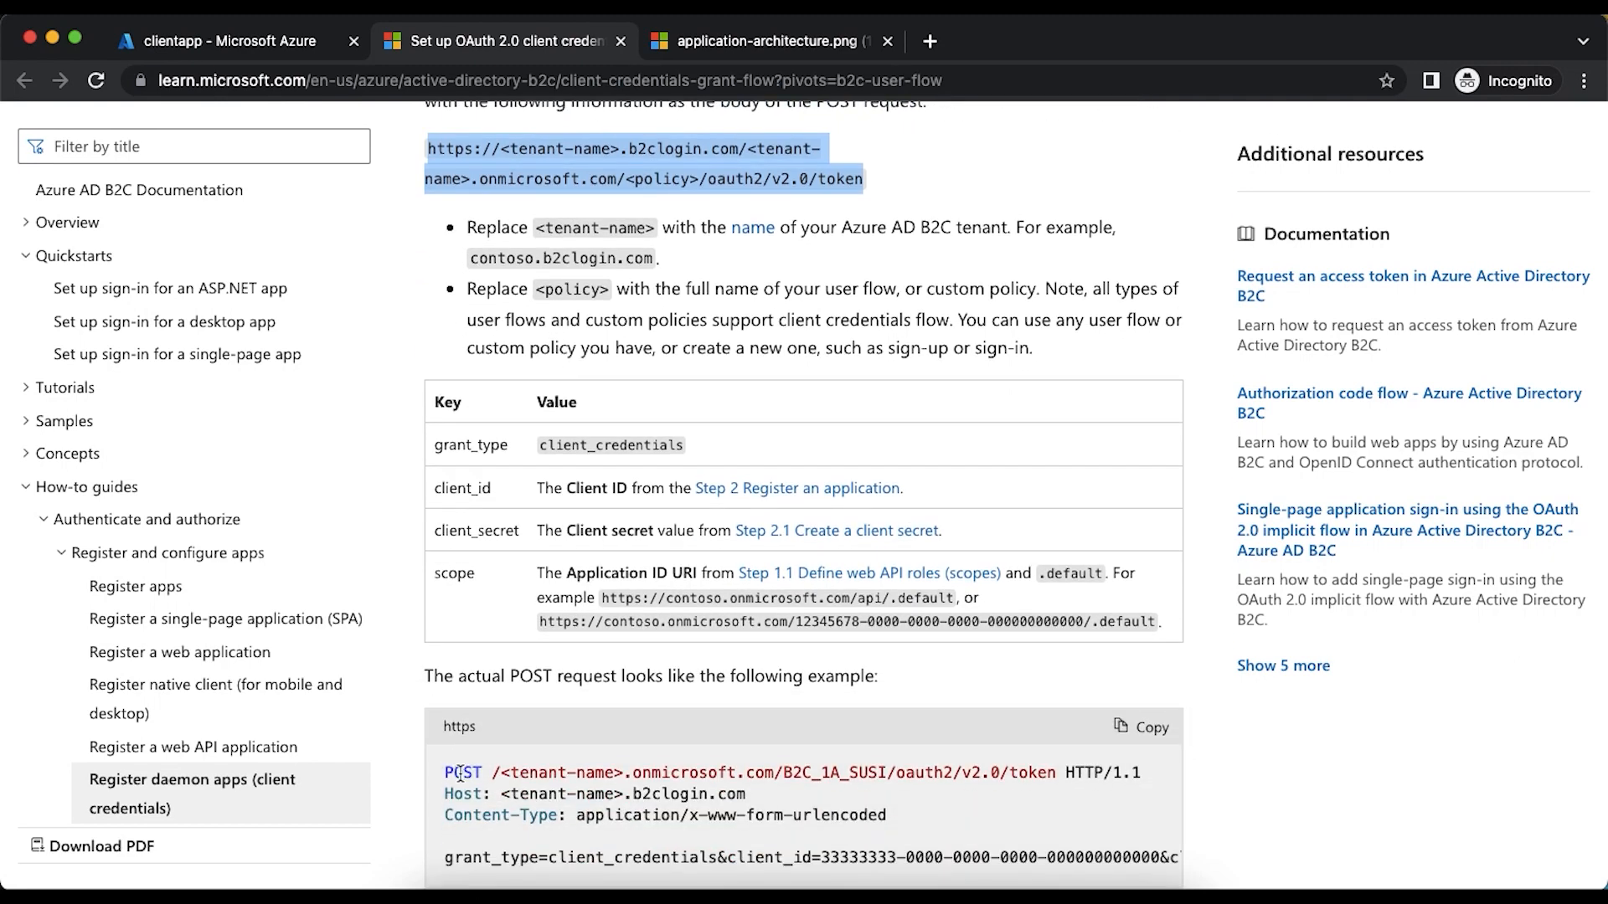
scroll(756, 597, "up", 3)
key("super+Tab")
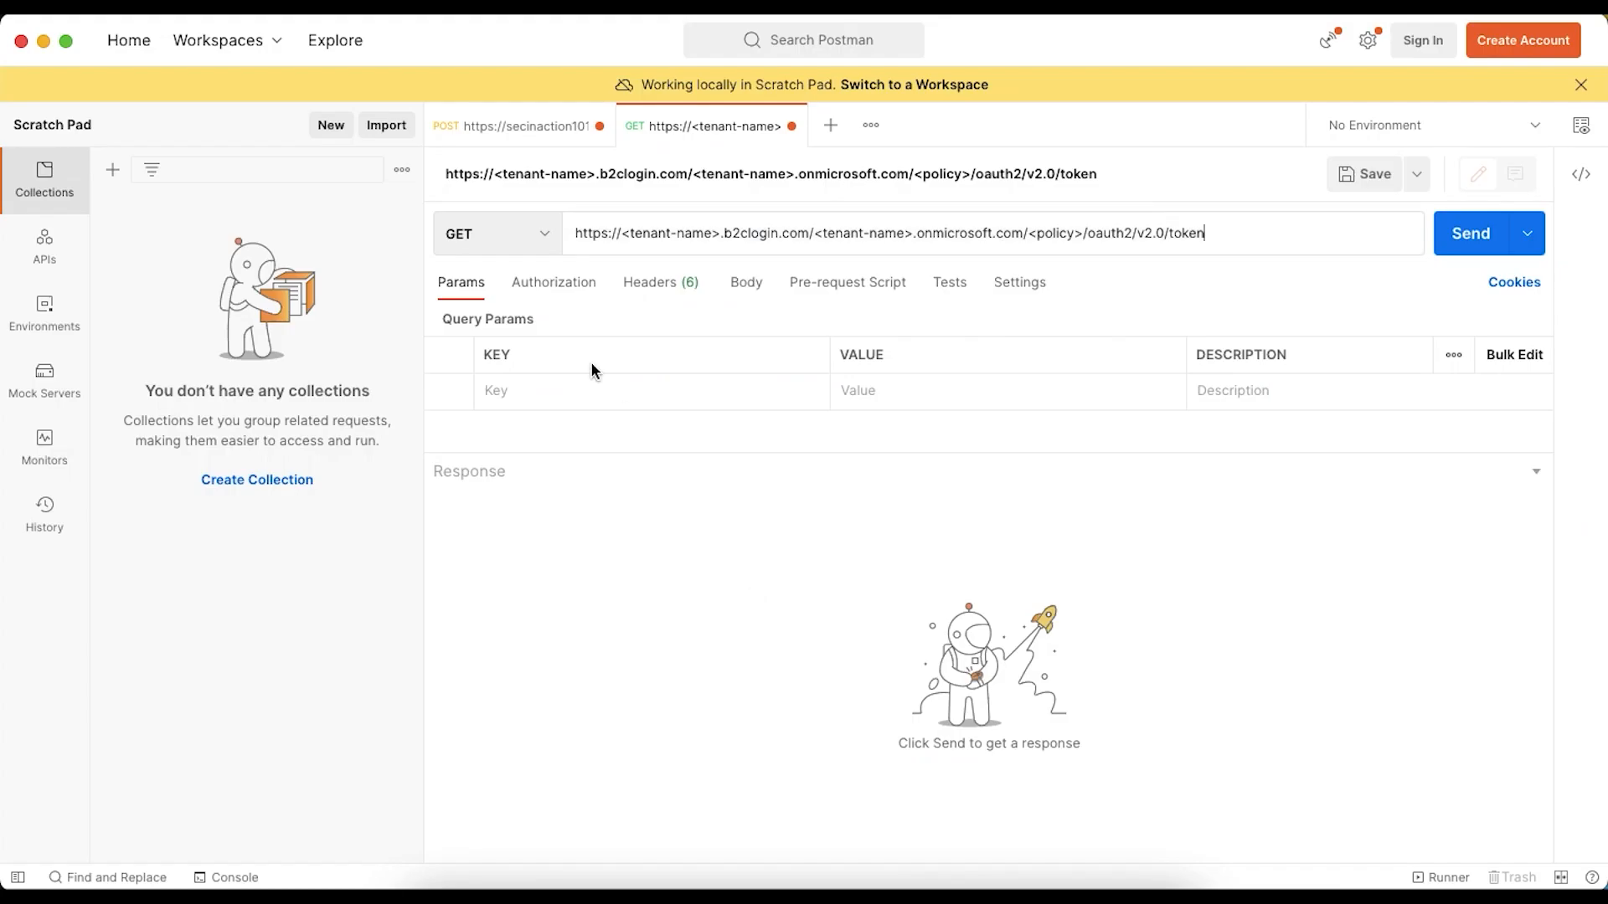
left_click(529, 232)
left_click(503, 316)
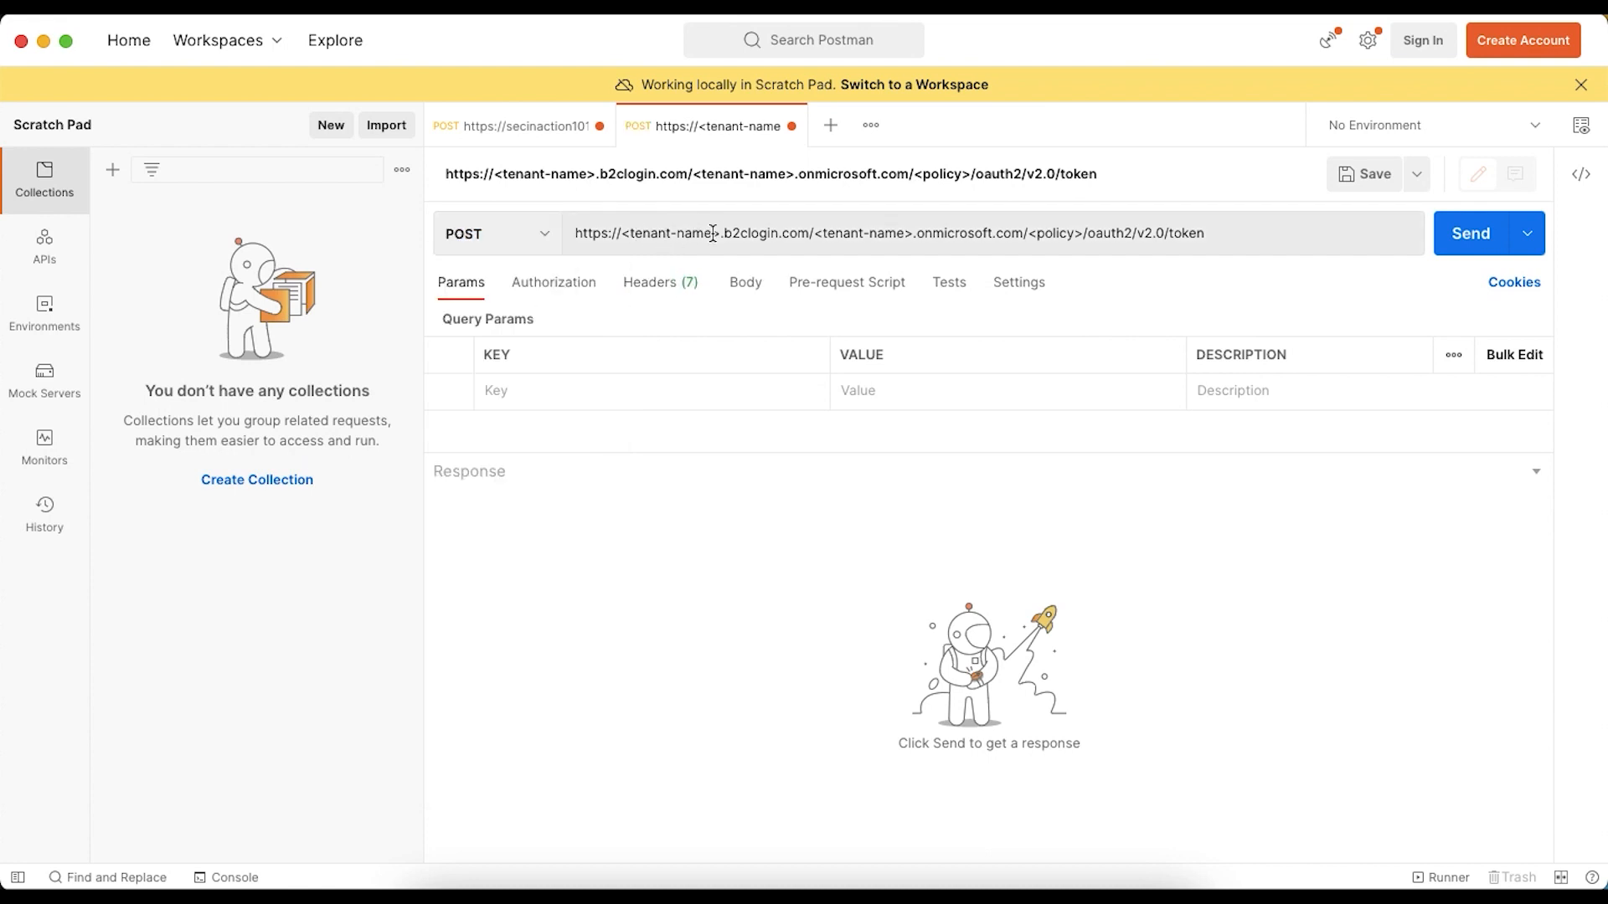
- Copy the tenant name secinaction101gmail from the Azure portal's directory settings and replace both <tenant-name> placeholders in the Postman request URL with it
key("super+Tab")
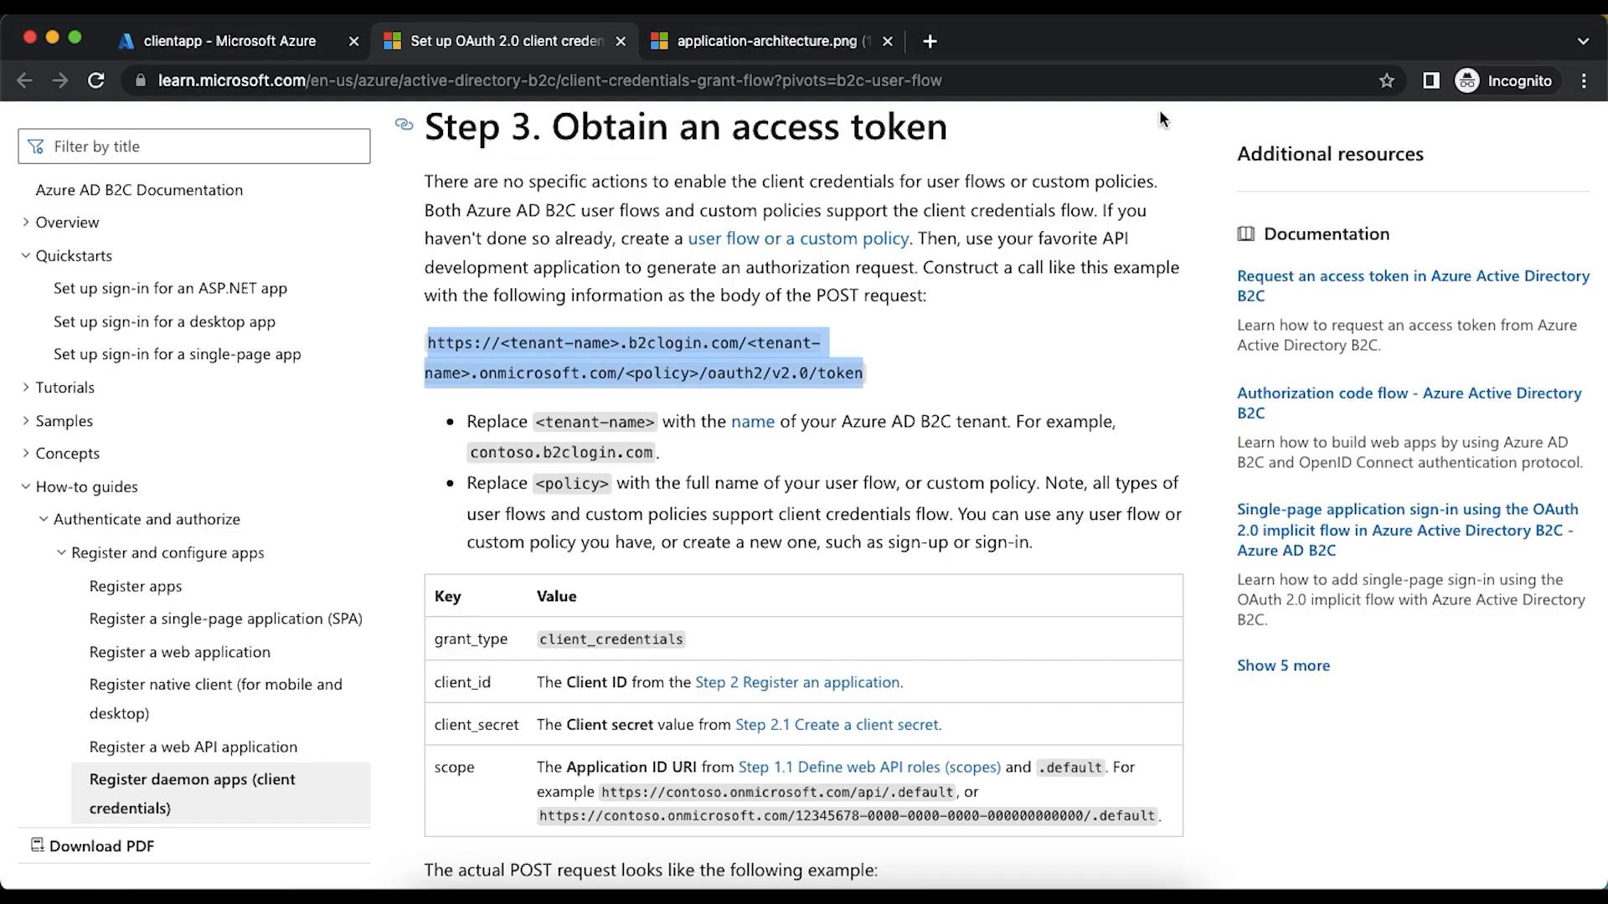
left_click(243, 41)
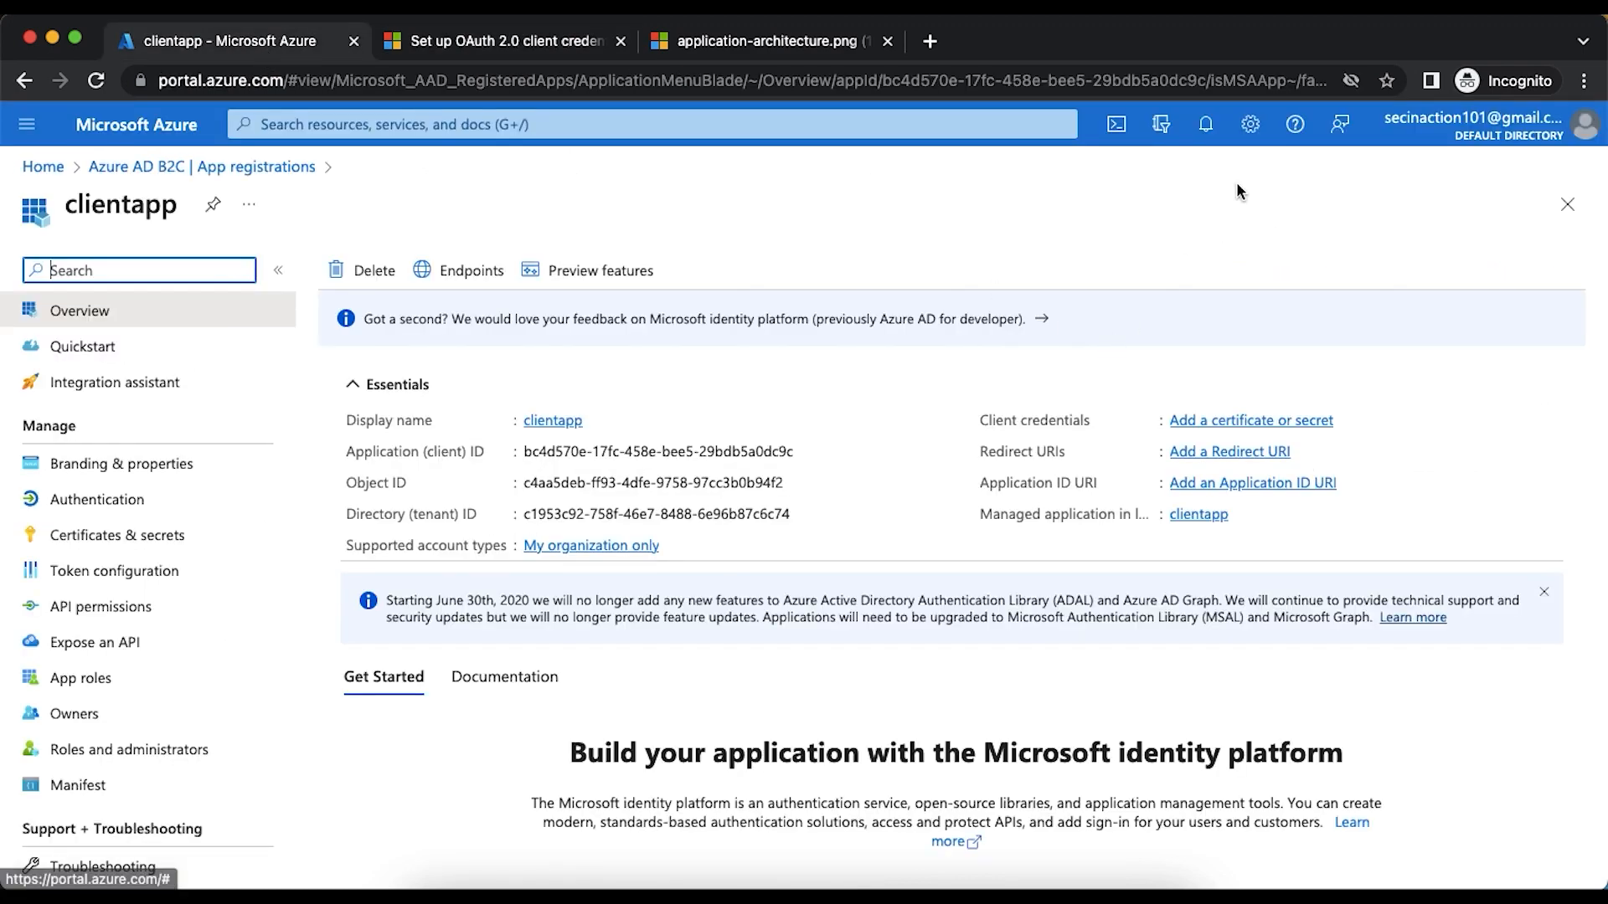
left_click(1252, 127)
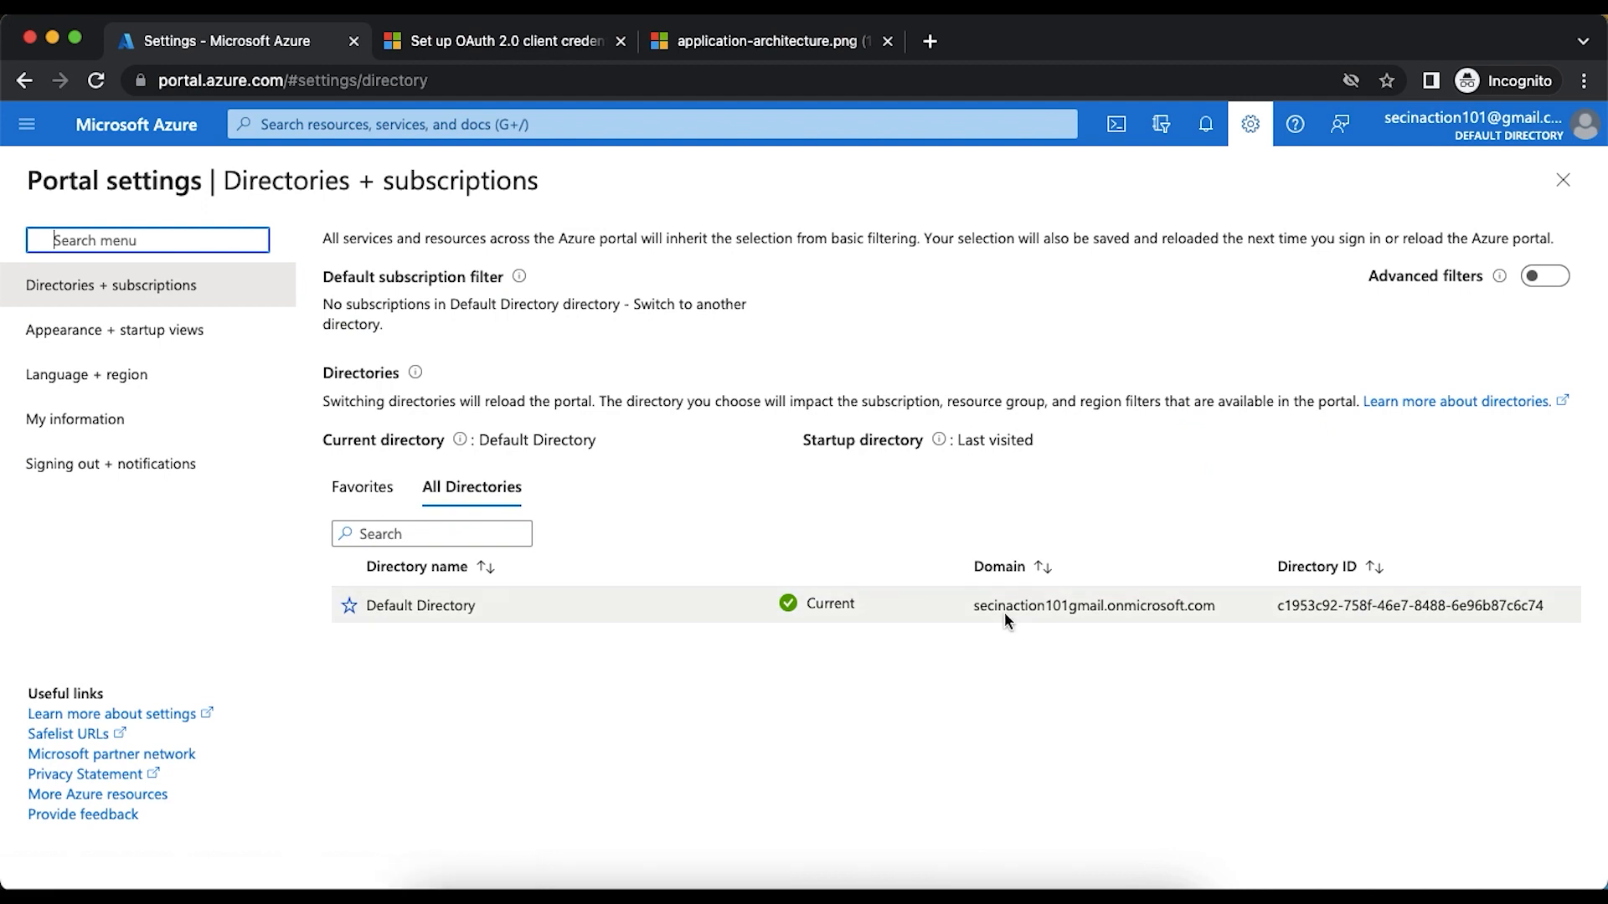
double_click(1005, 606)
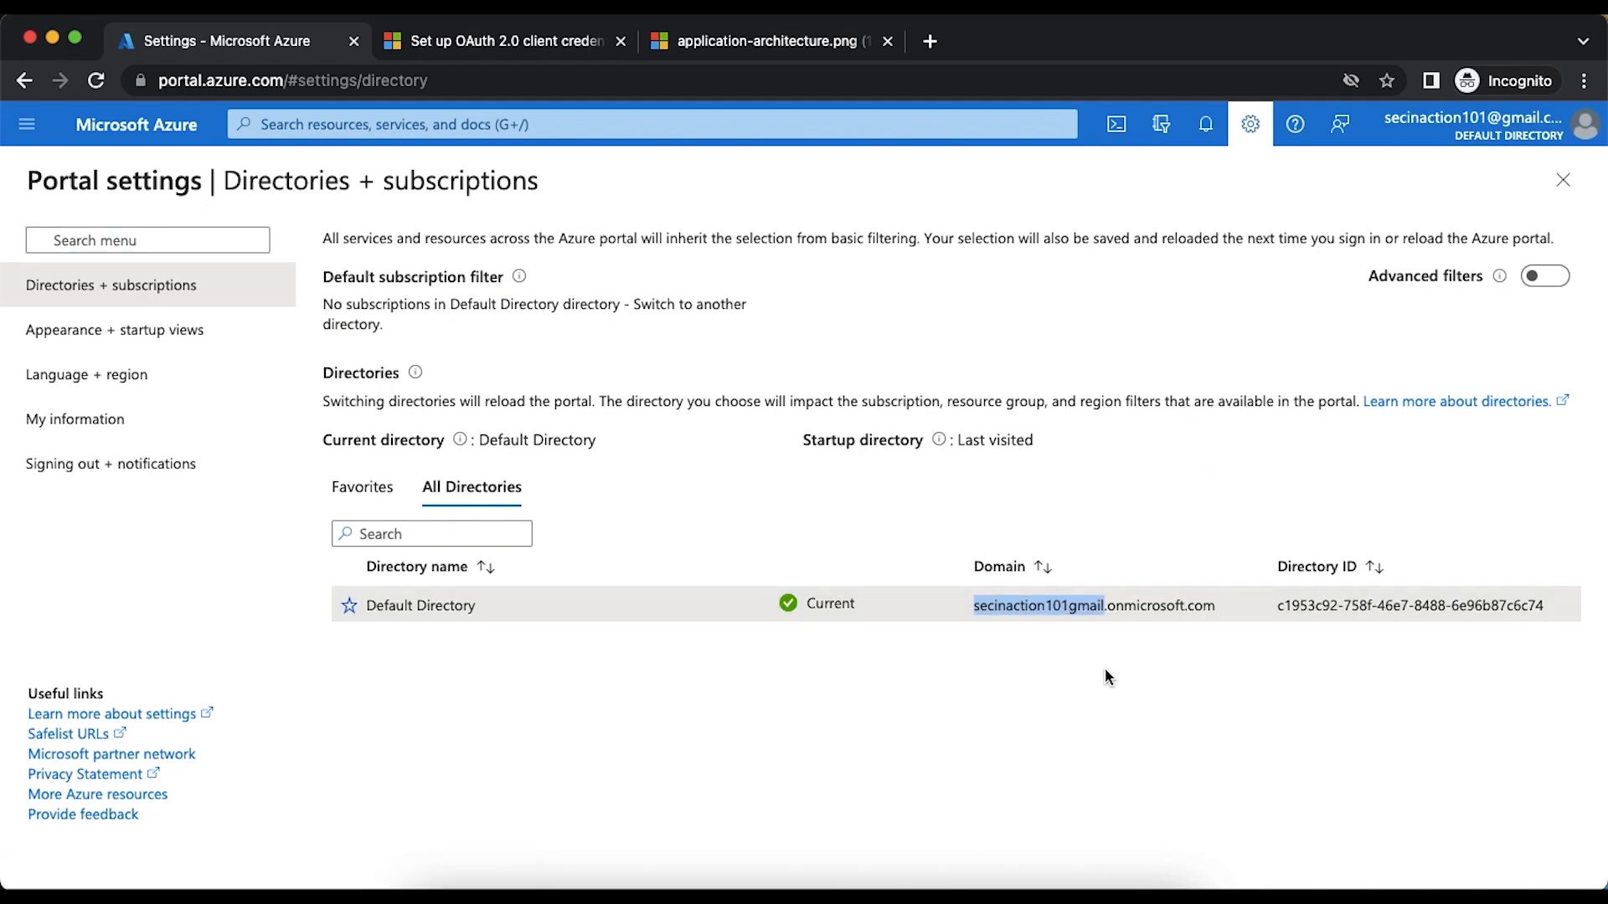
key("super+Tab")
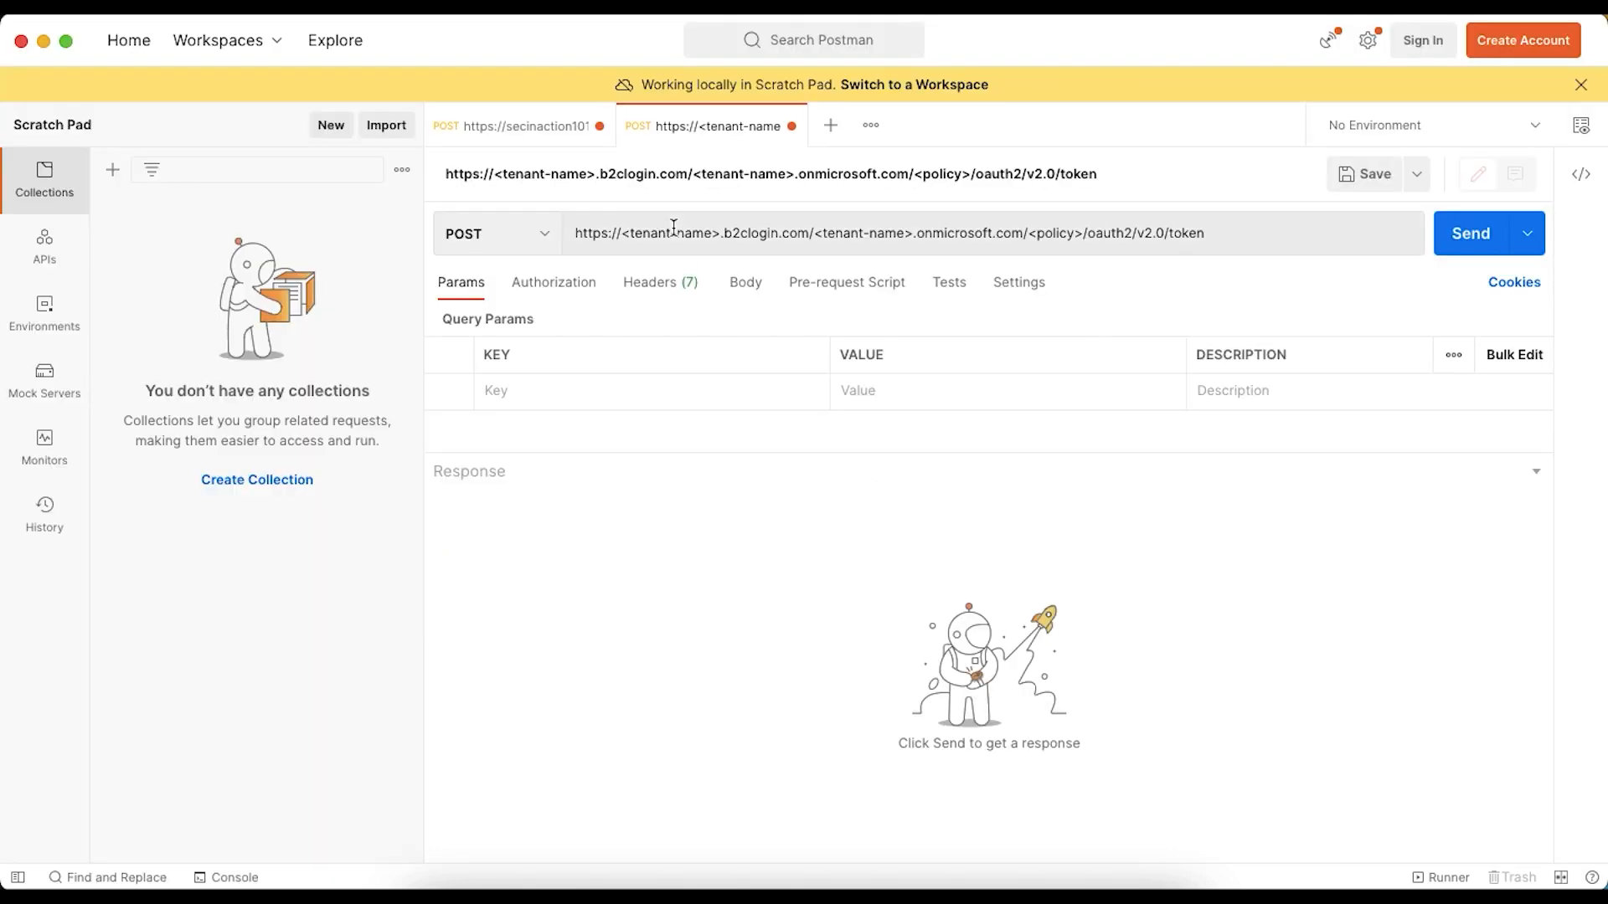
left_click_drag(624, 238, 720, 237)
key("super+v")
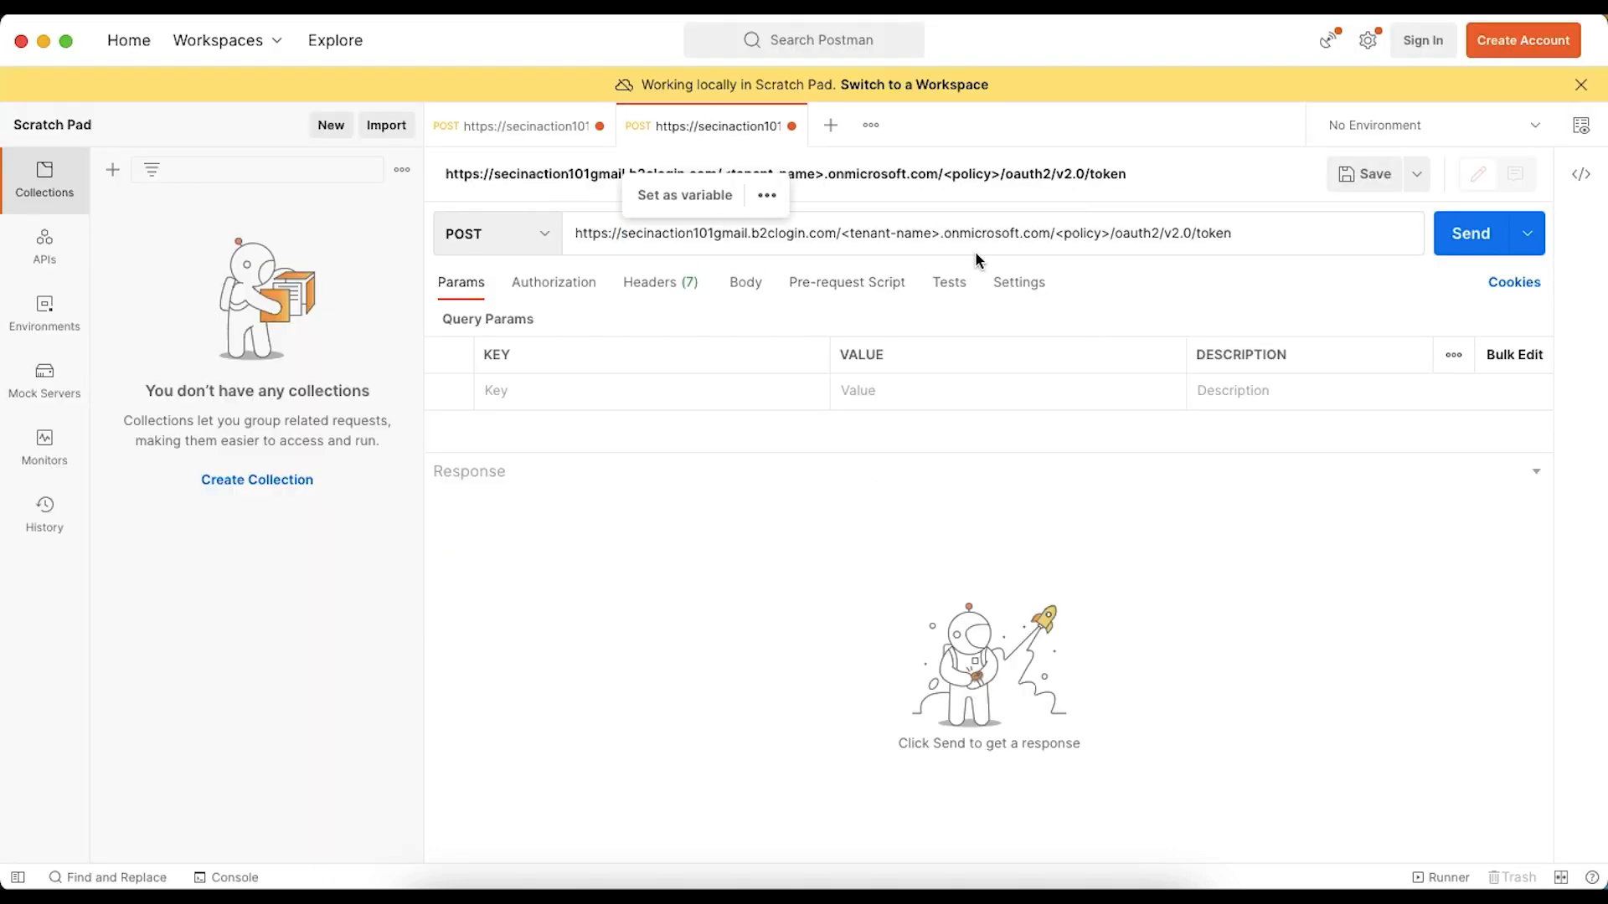
left_click_drag(844, 237, 935, 235)
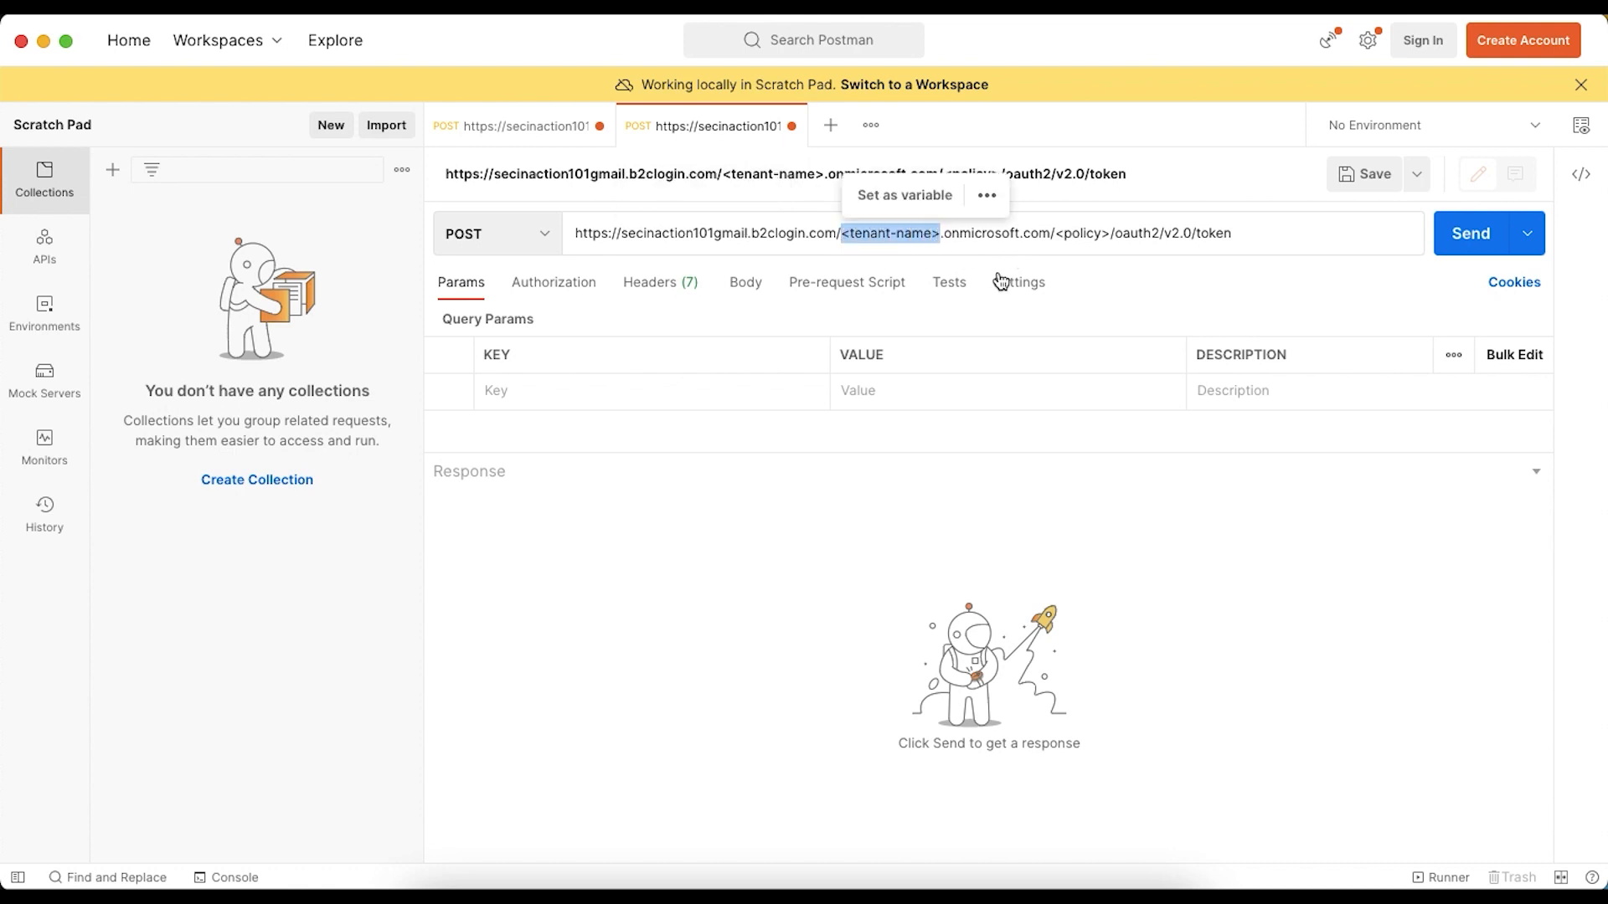
key("super+v")
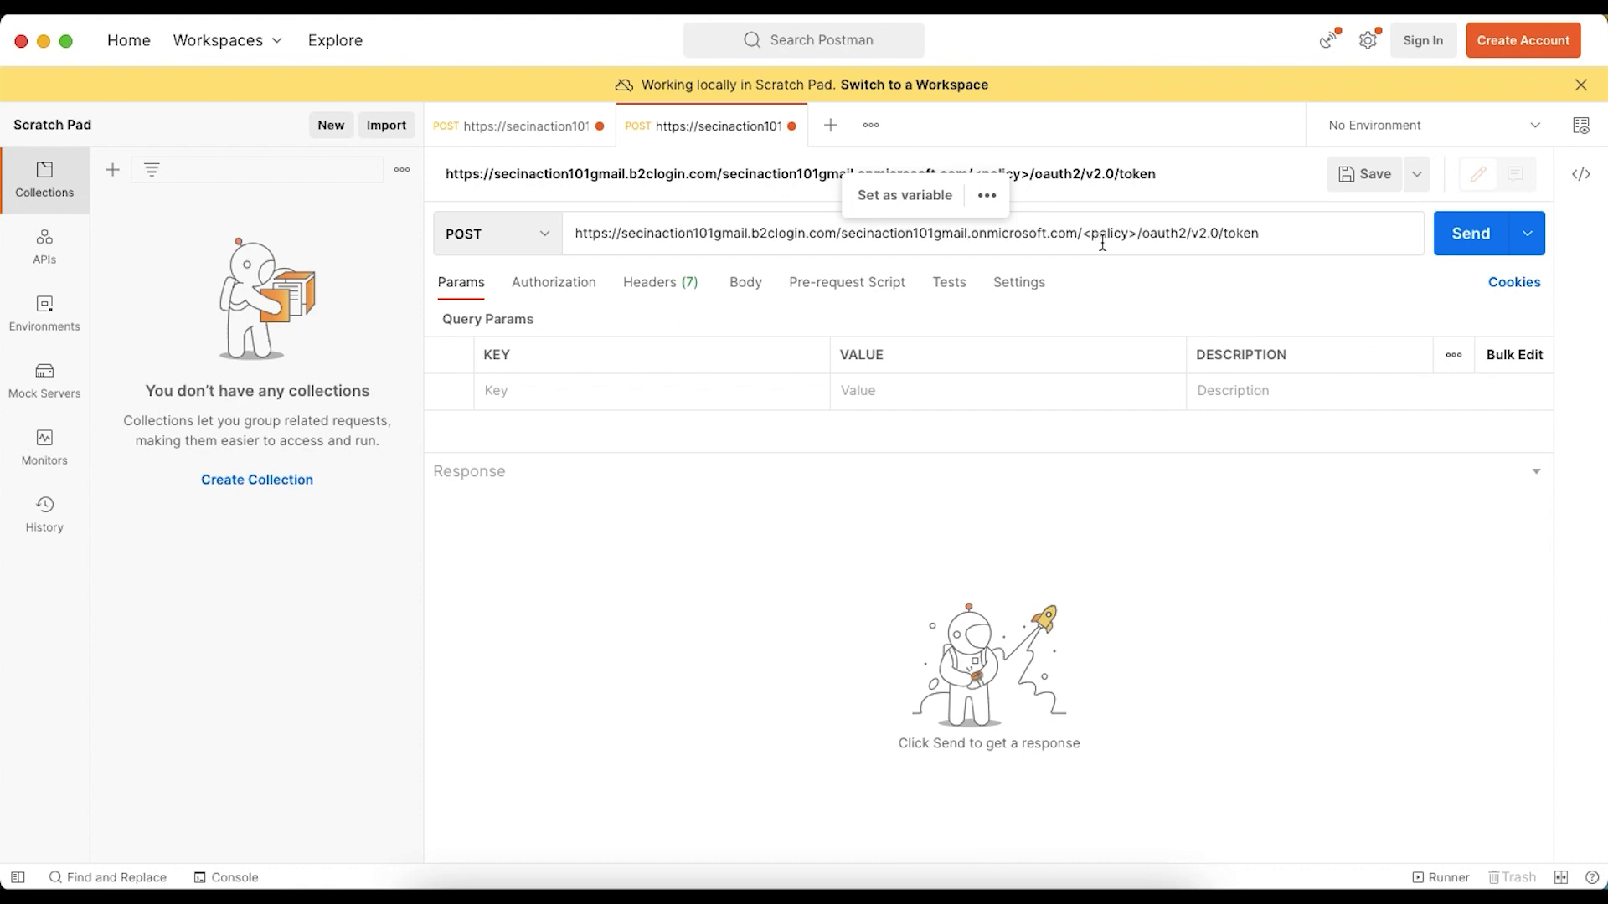
- Copy the user flow name B2X_1_testsso from Azure AD B2C and replace the <policy> placeholder in the Postman request URL with it
key("super+Tab")
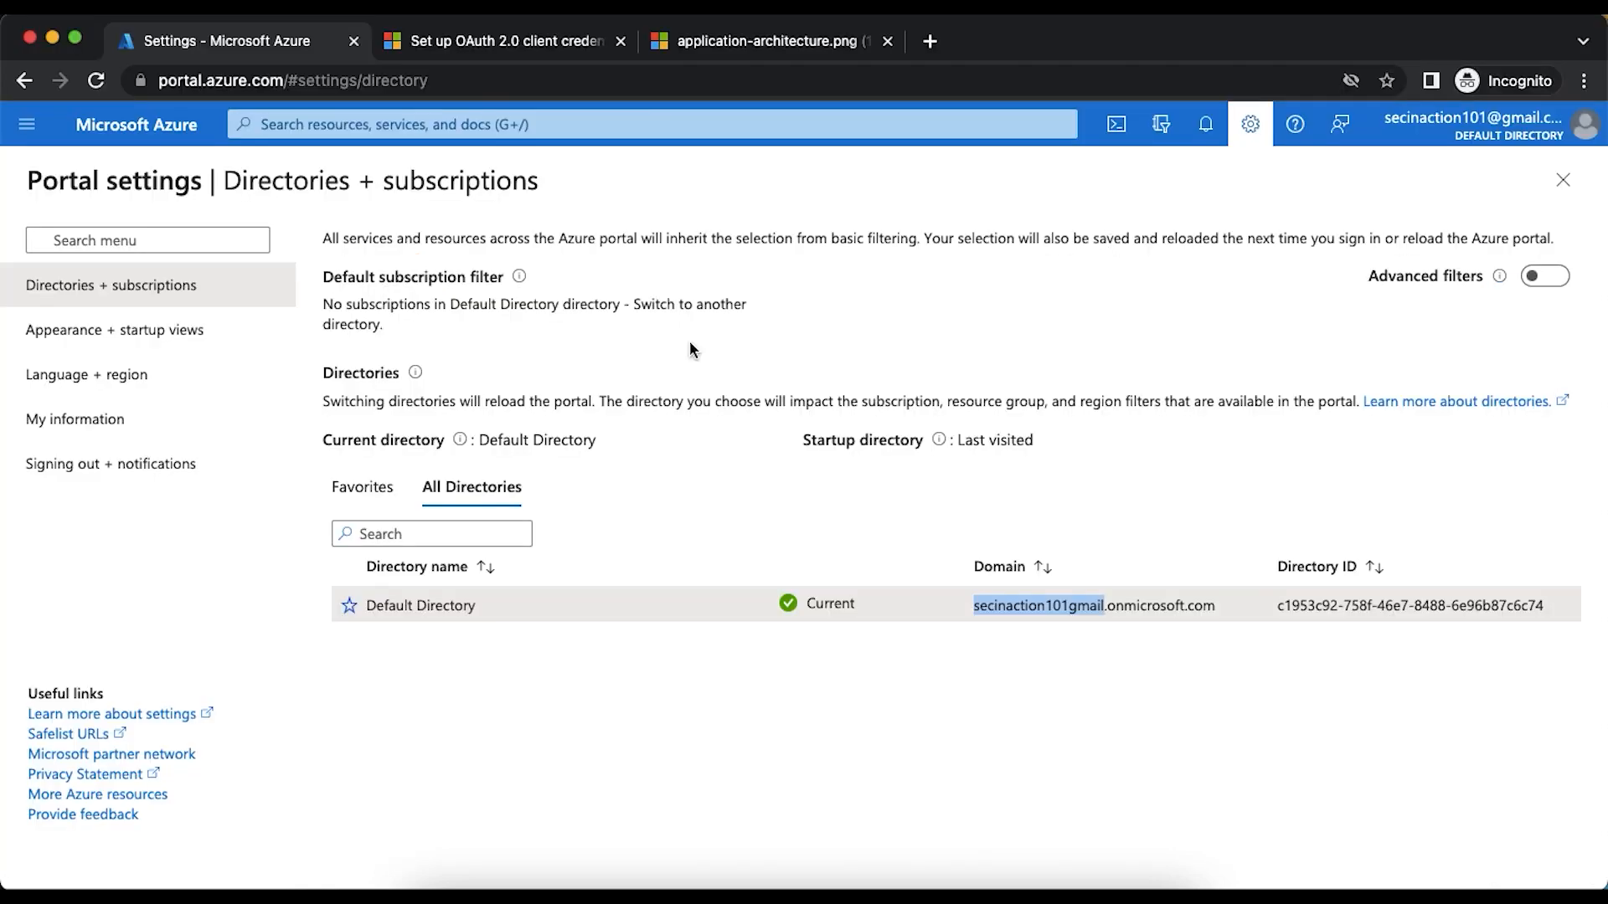
left_click(1250, 126)
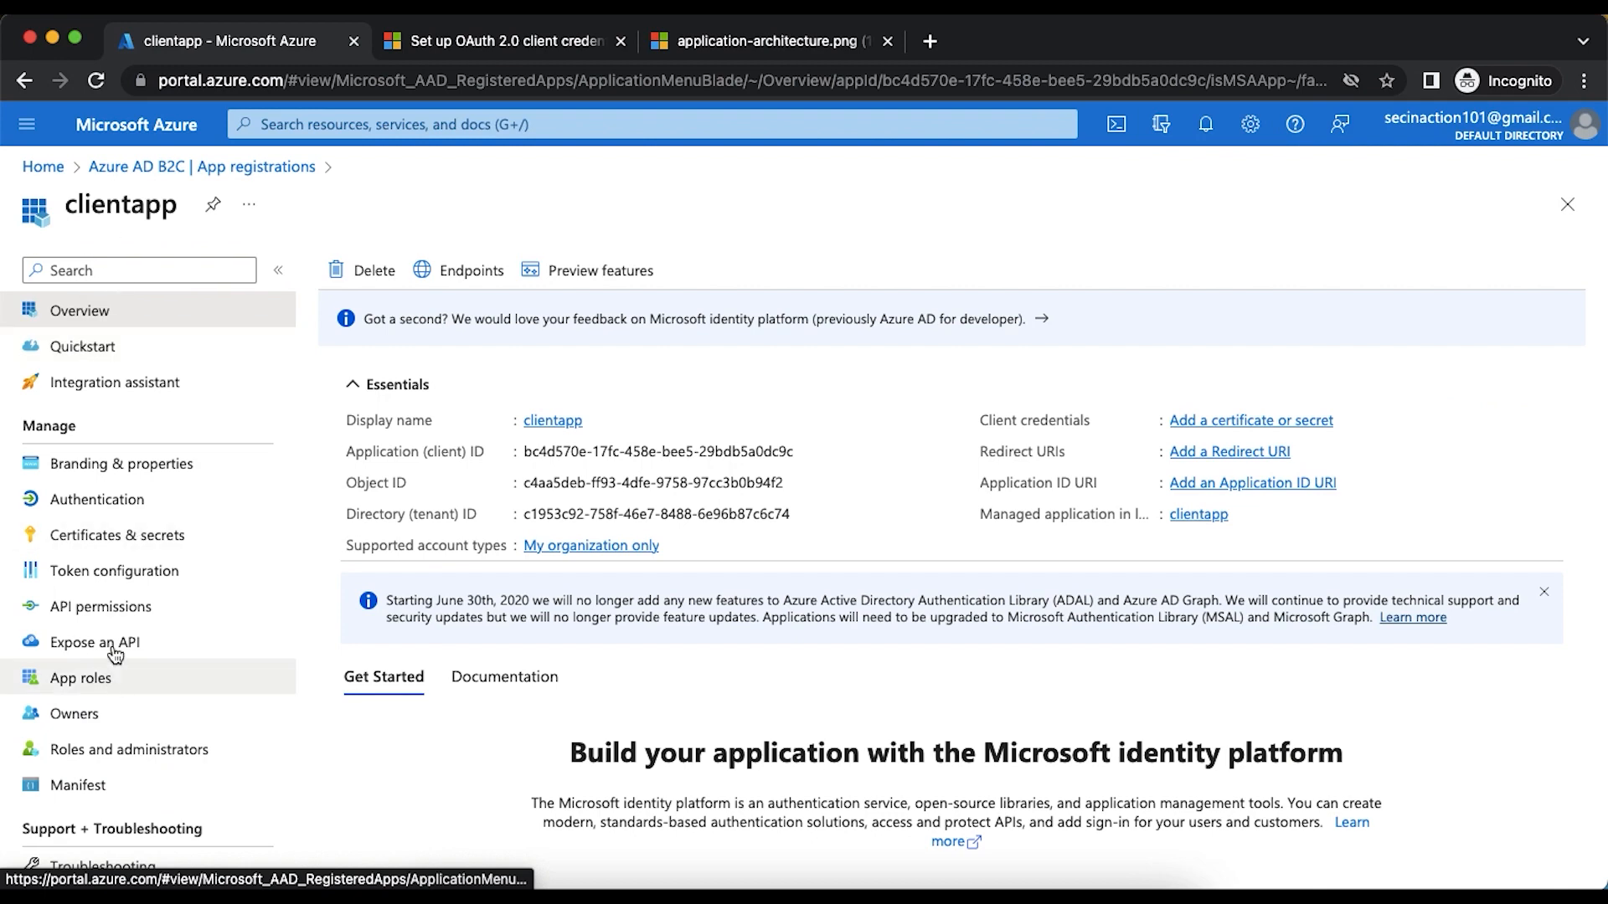
scroll(118, 745, "down", 1)
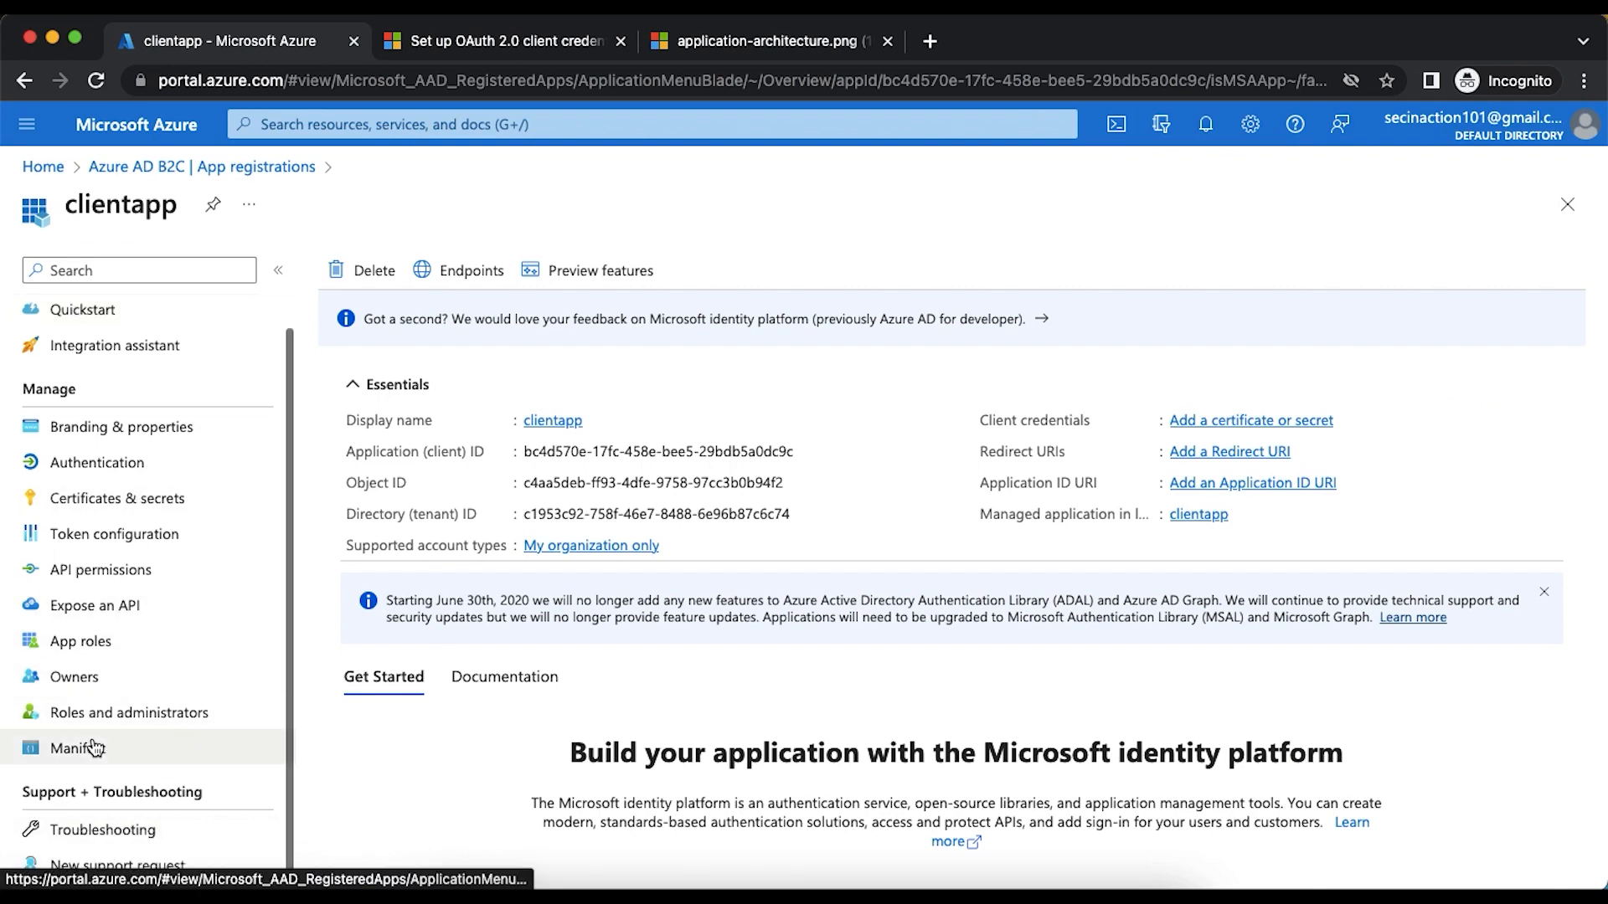
scroll(117, 779, "up", 1)
left_click(172, 168)
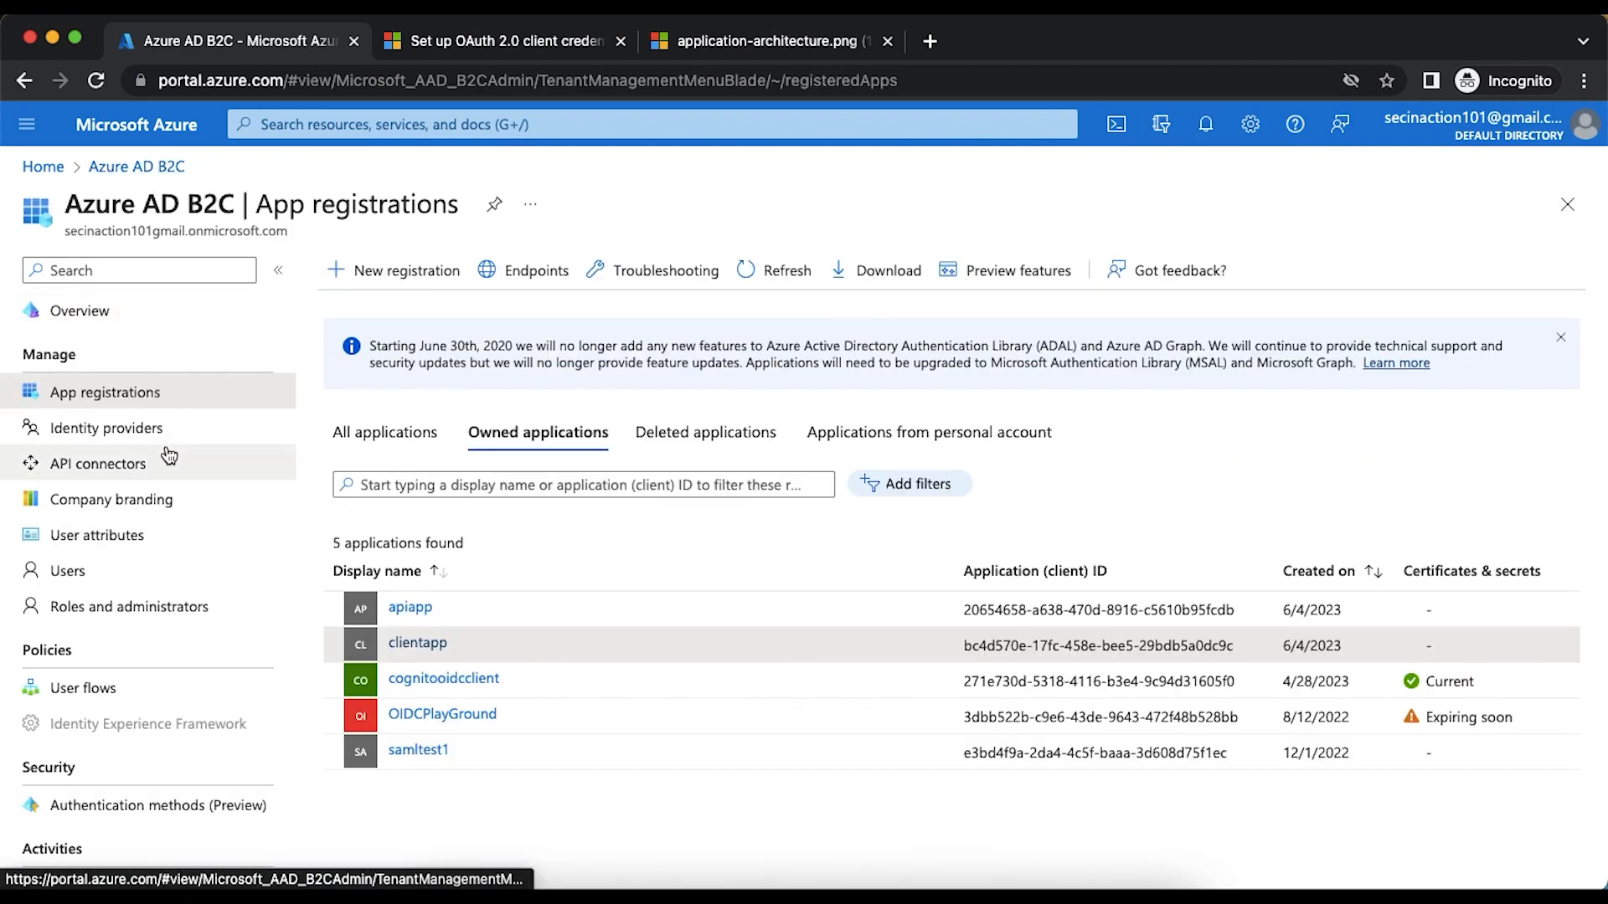
left_click(98, 696)
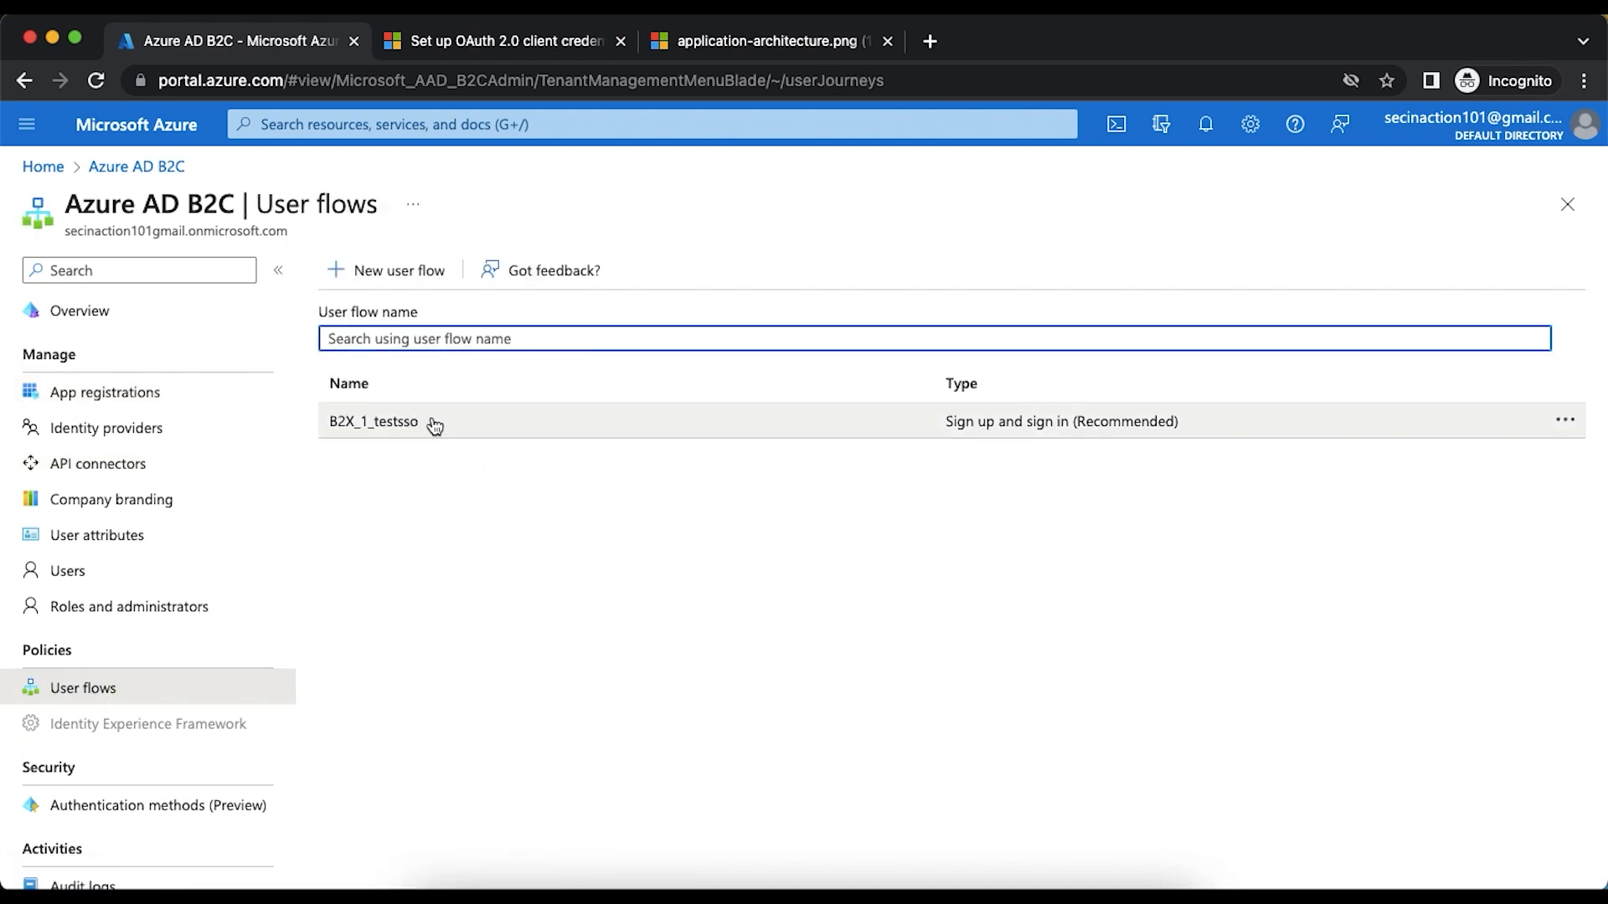
left_click_drag(437, 428, 330, 423)
key("super+c")
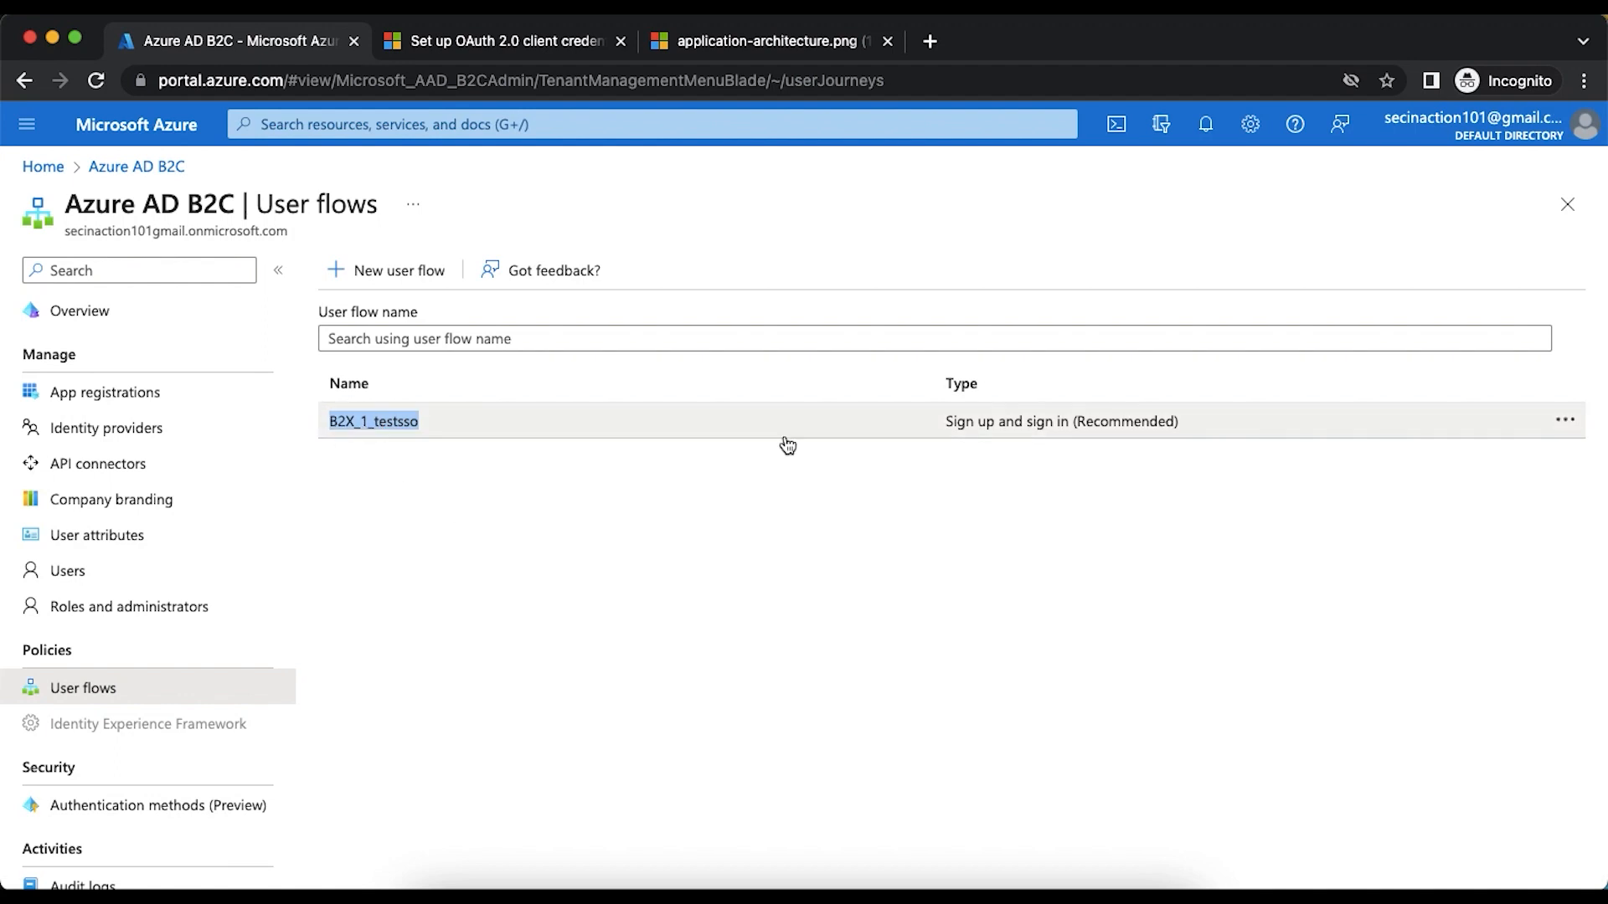
key("super+Tab")
left_click_drag(1084, 237, 1136, 235)
key("super+v")
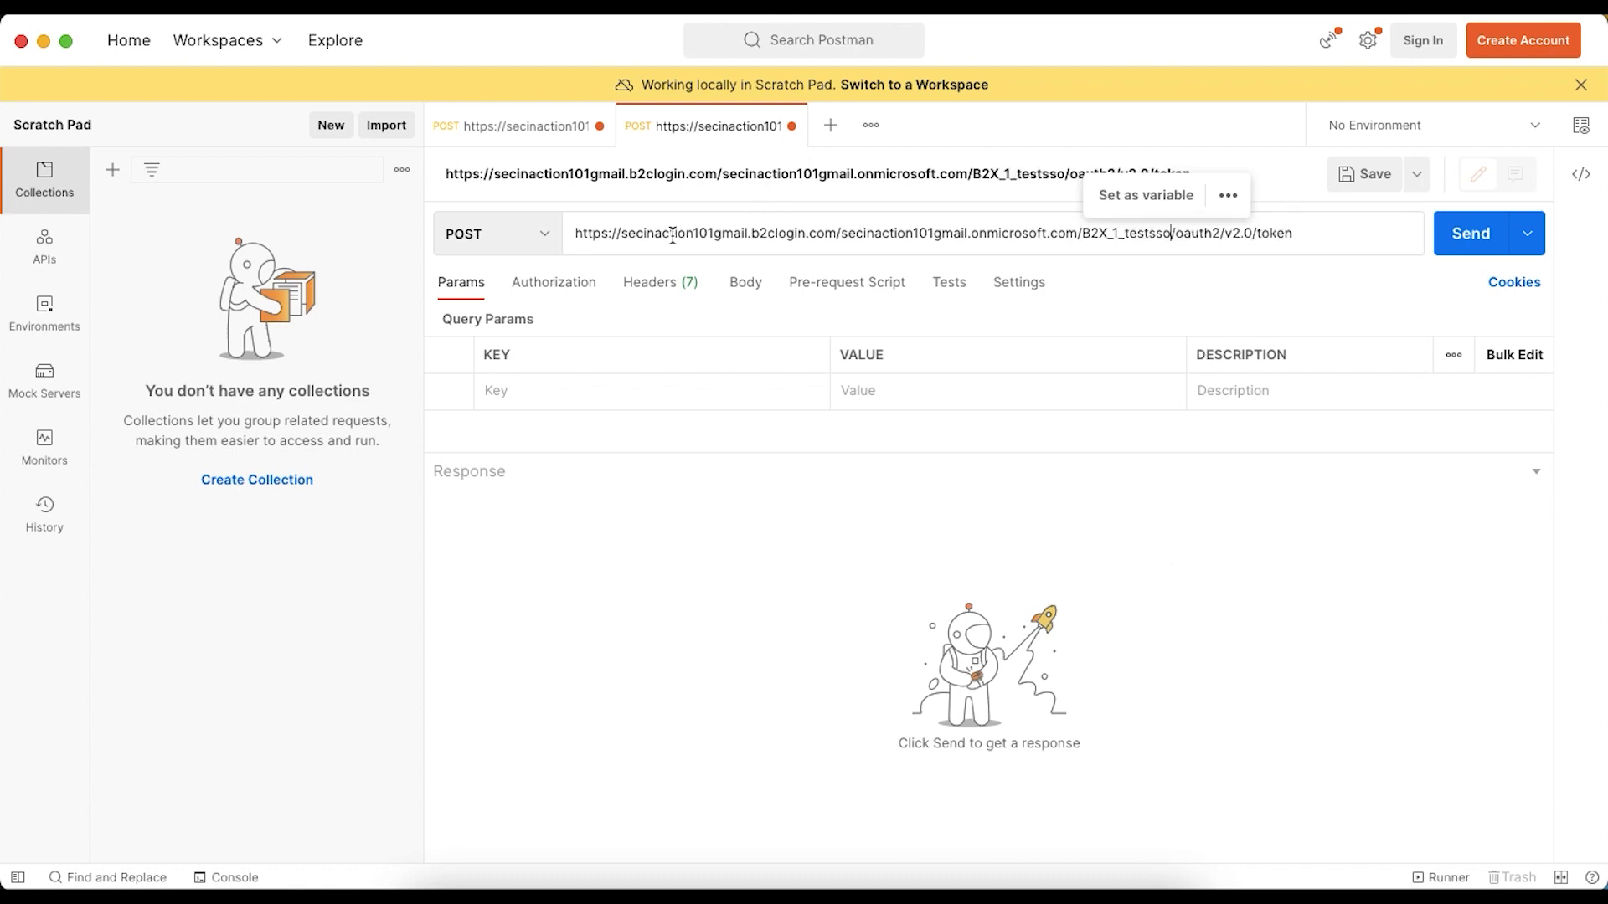
- Add a grant_type query parameter with the value client_credentials to the Postman request, copying both from the article's parameter table
key("super+Tab")
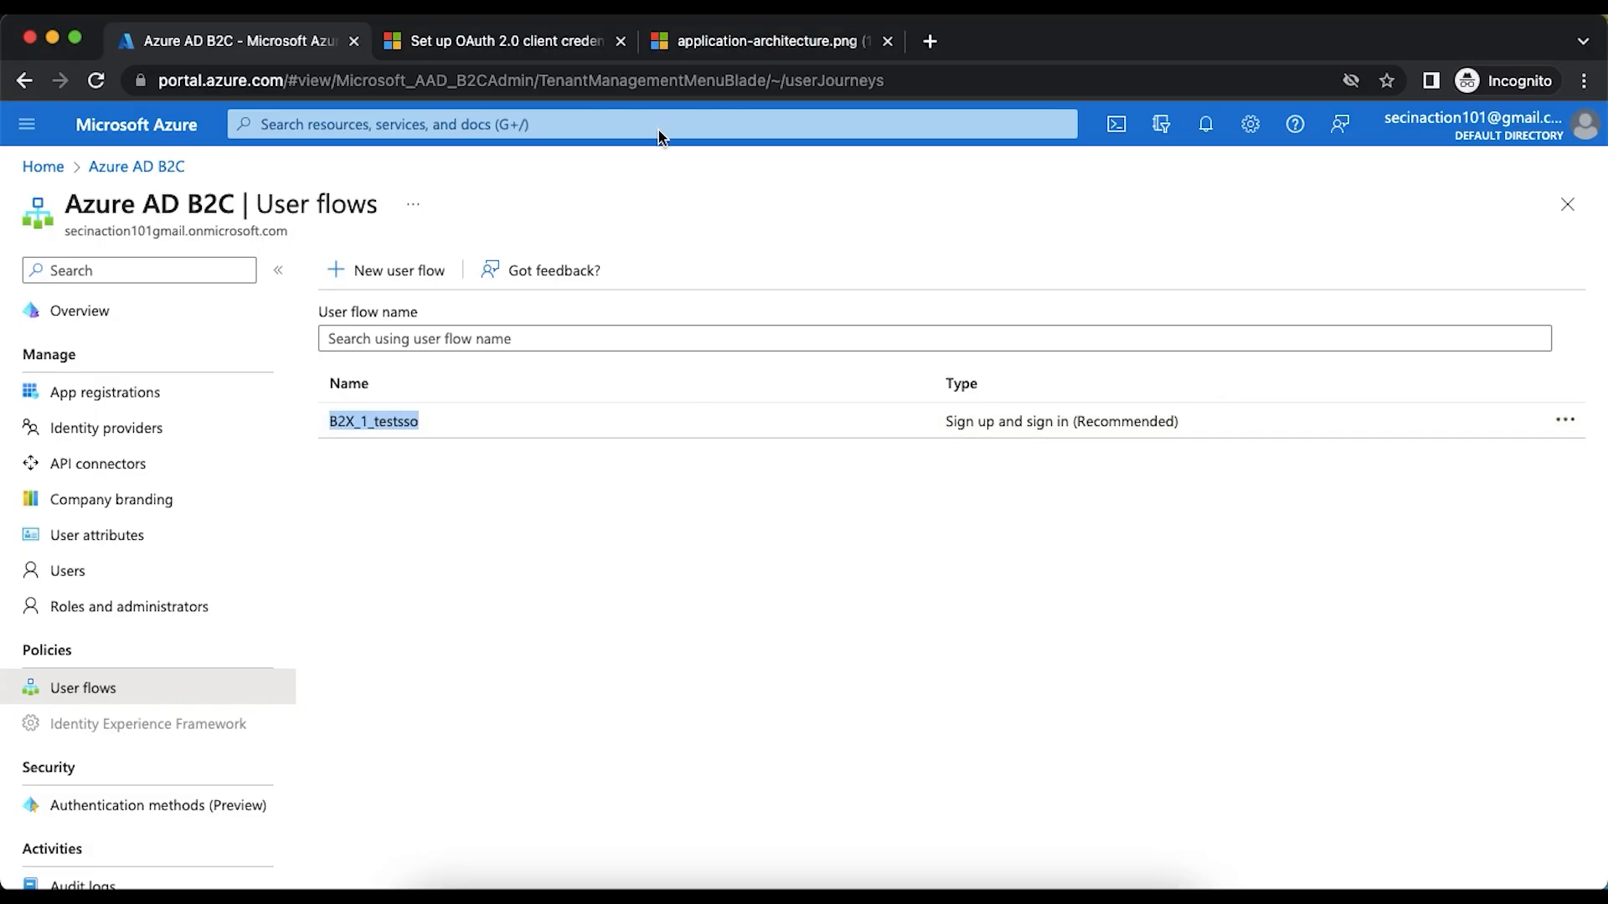
left_click(543, 46)
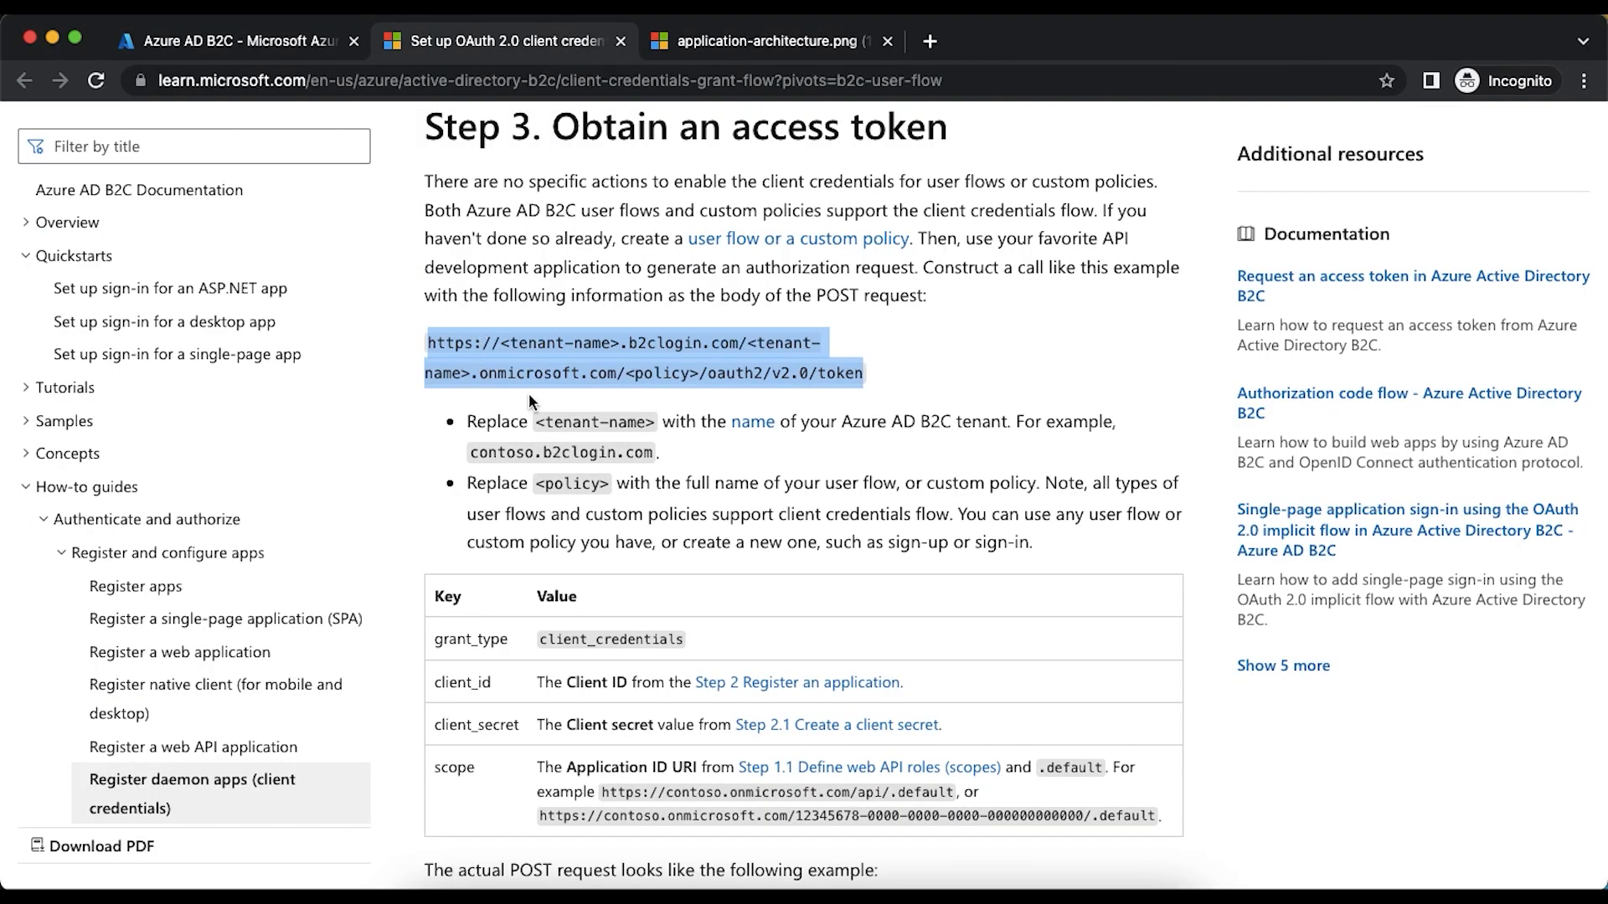
double_click(474, 639)
key("ctrl+c")
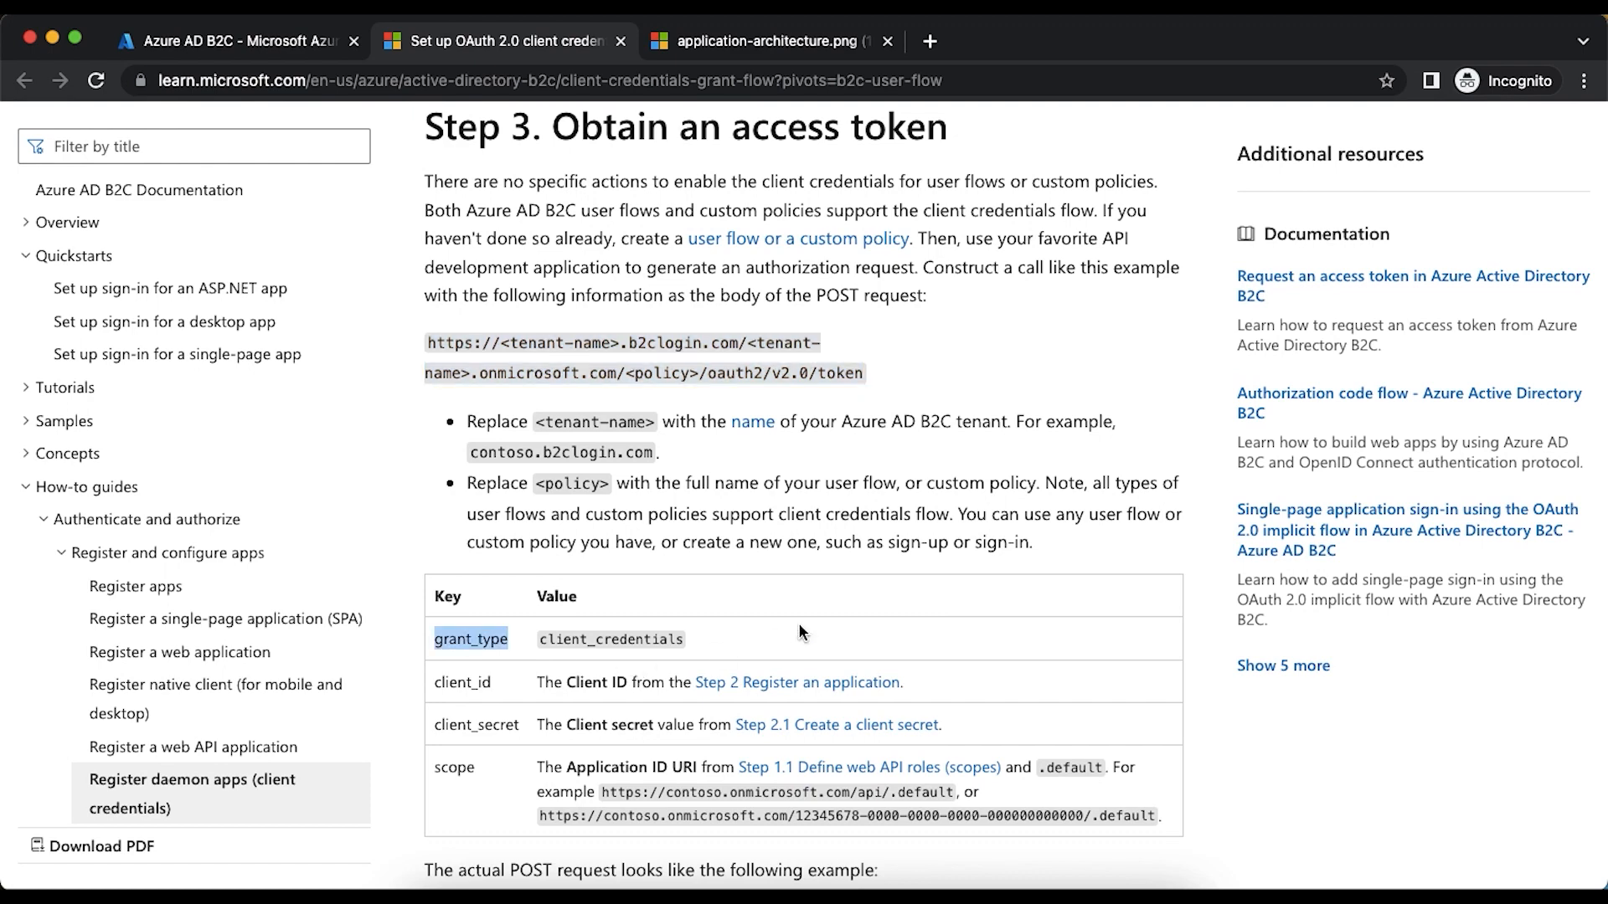
key("super+Tab")
left_click(552, 388)
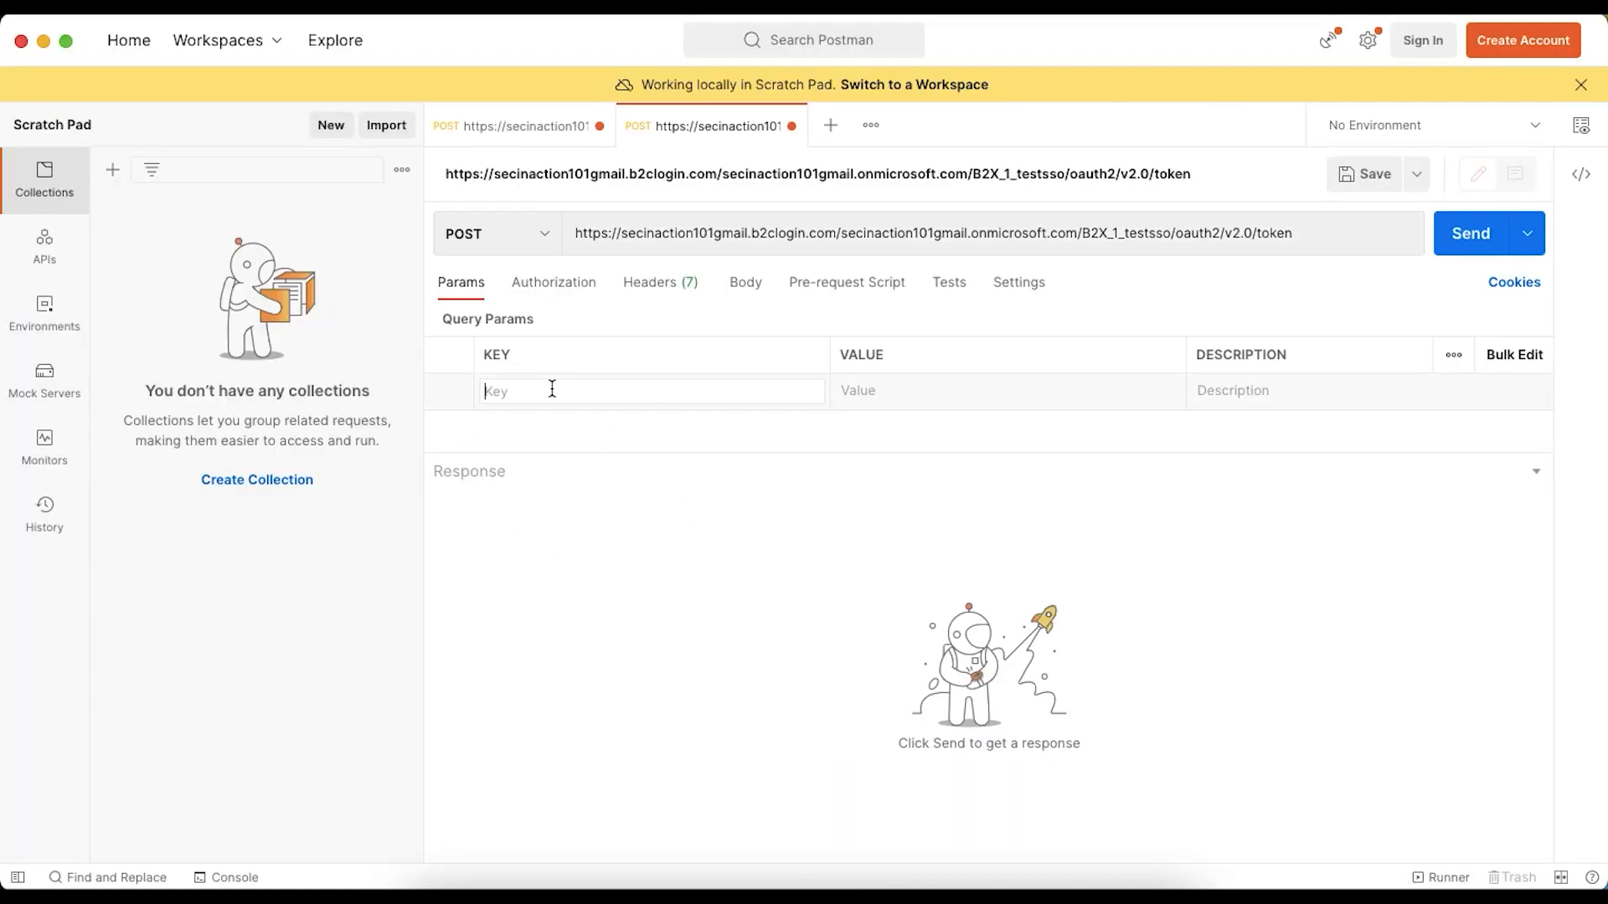
key("ctrl+v")
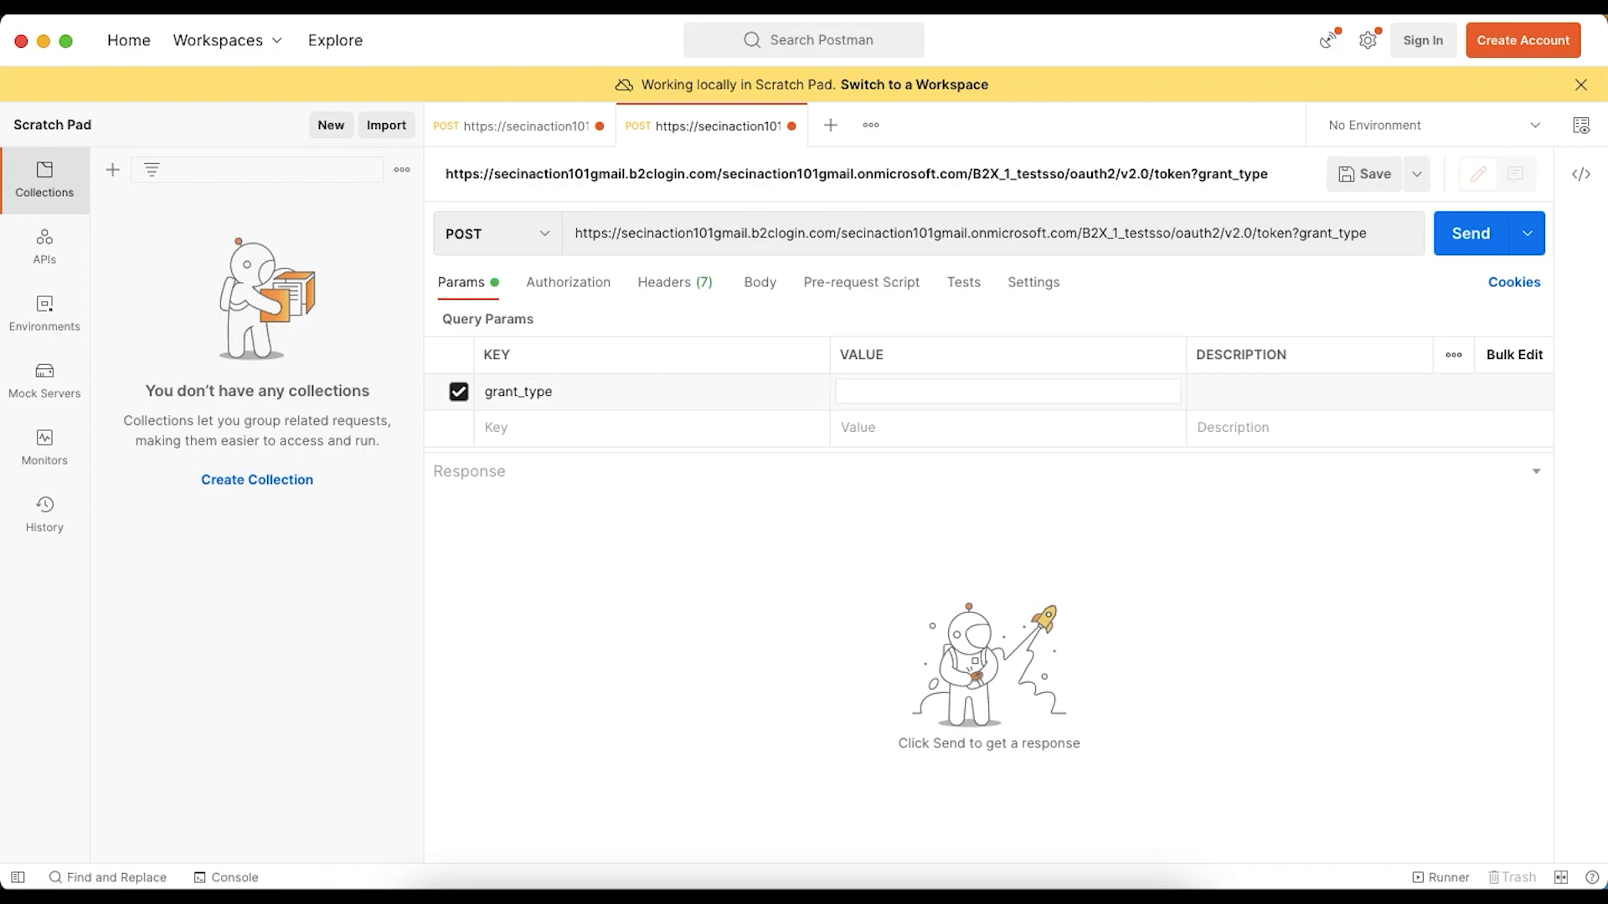
key("super+Tab")
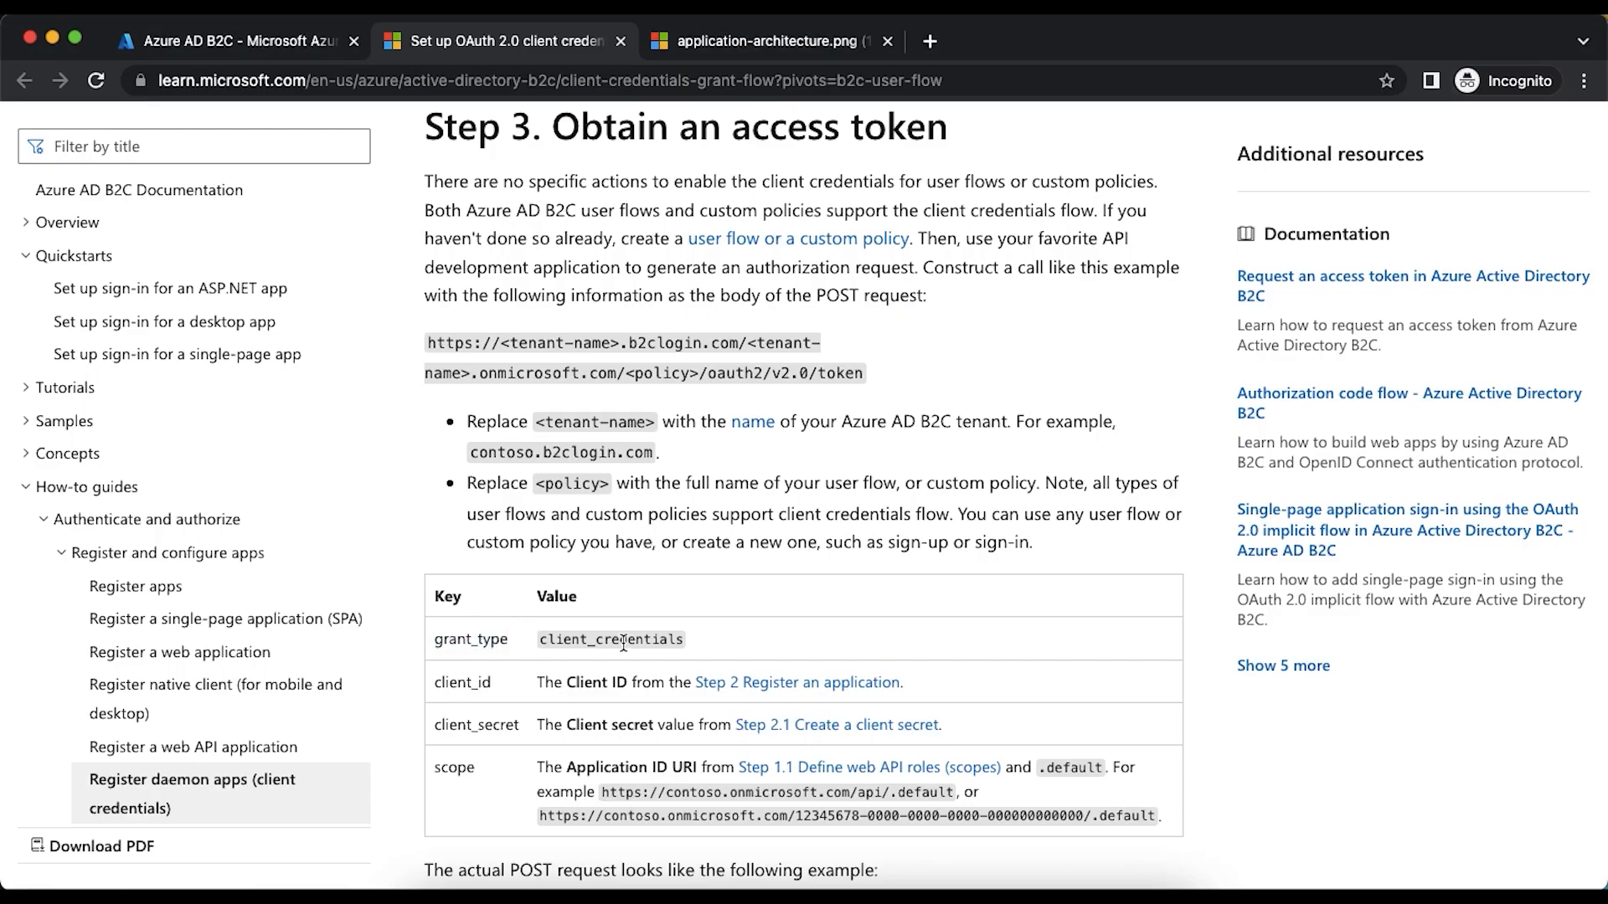
double_click(626, 640)
key("super+c")
key("super+Tab")
left_click(892, 391)
key("super+v")
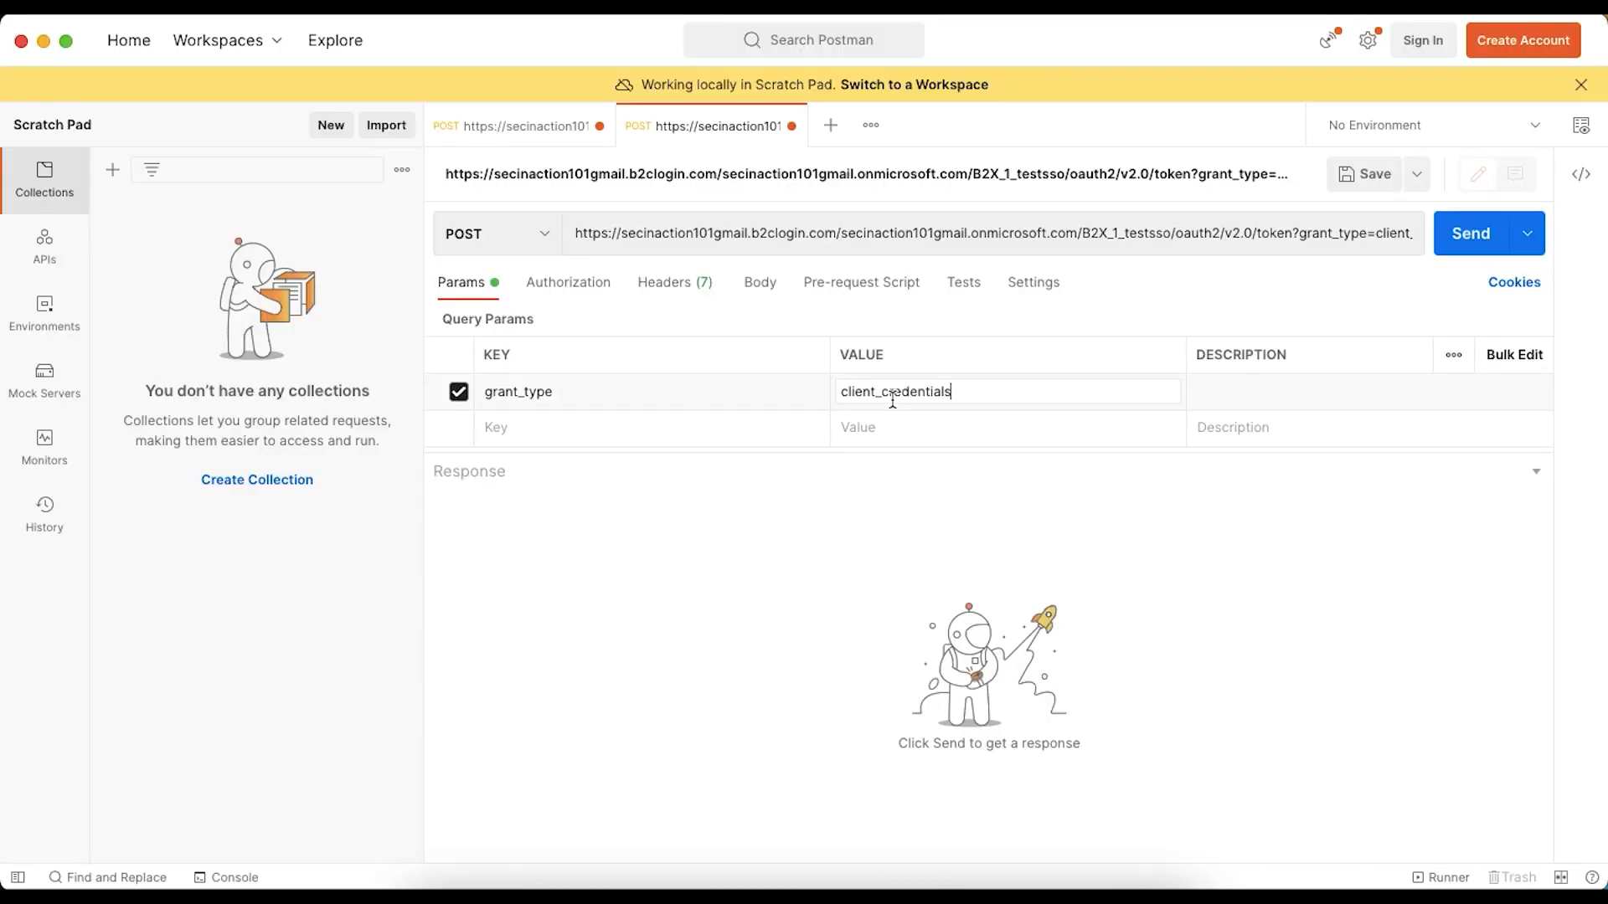
- Add a second query parameter key, client_id, to the Postman request, copied from the article's table
left_click(664, 427)
key("super+Tab")
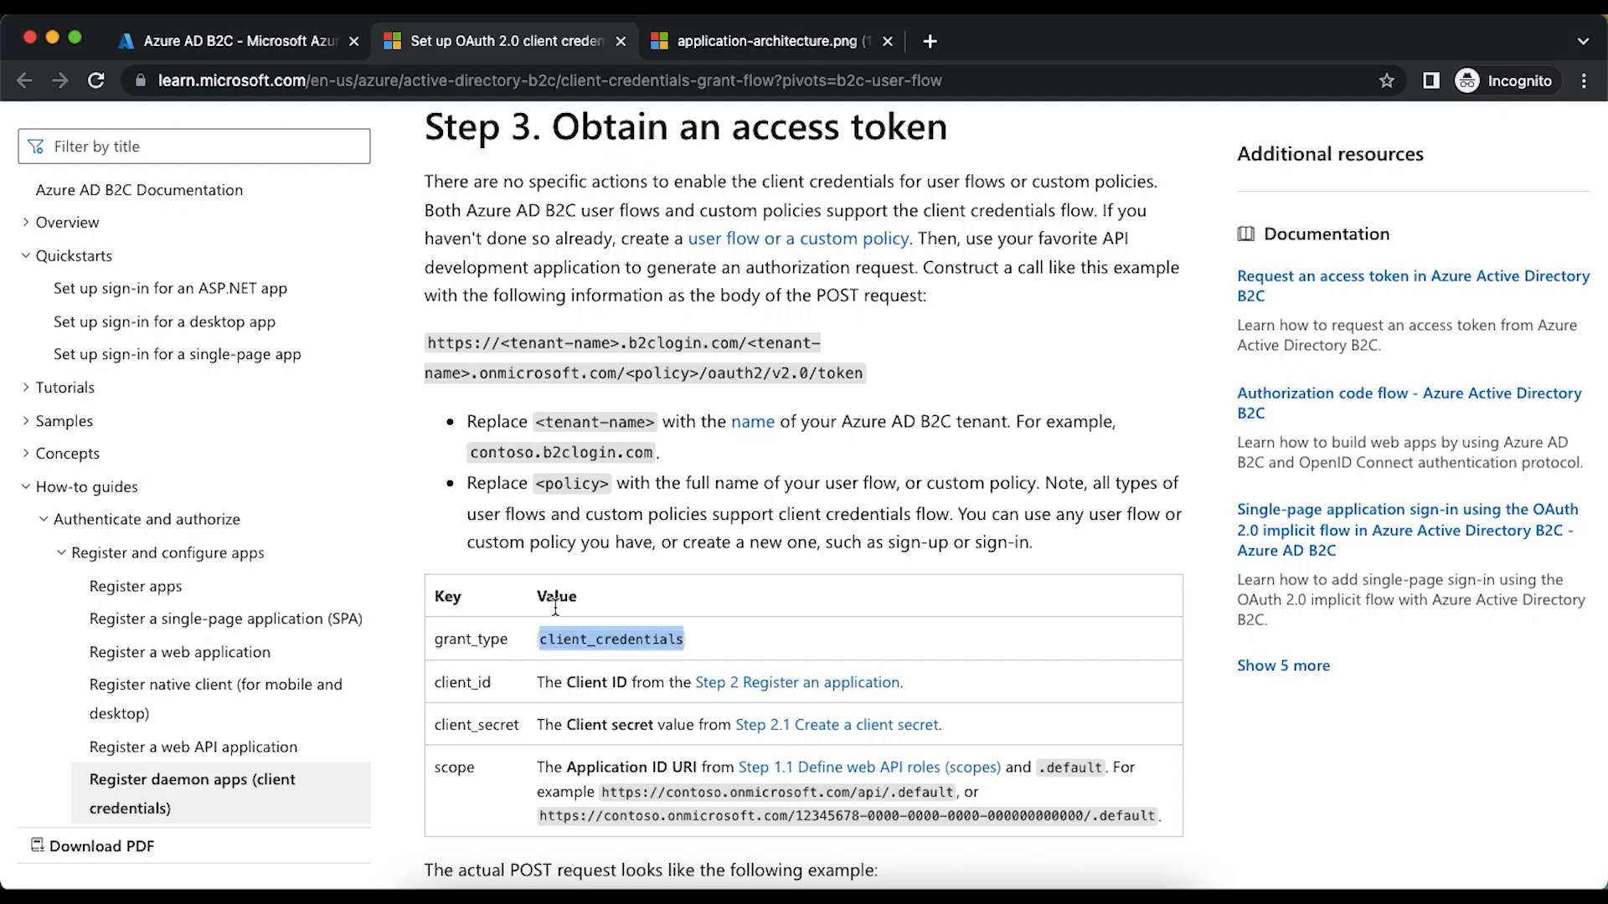
double_click(482, 682)
key("super+Tab")
left_click(541, 432)
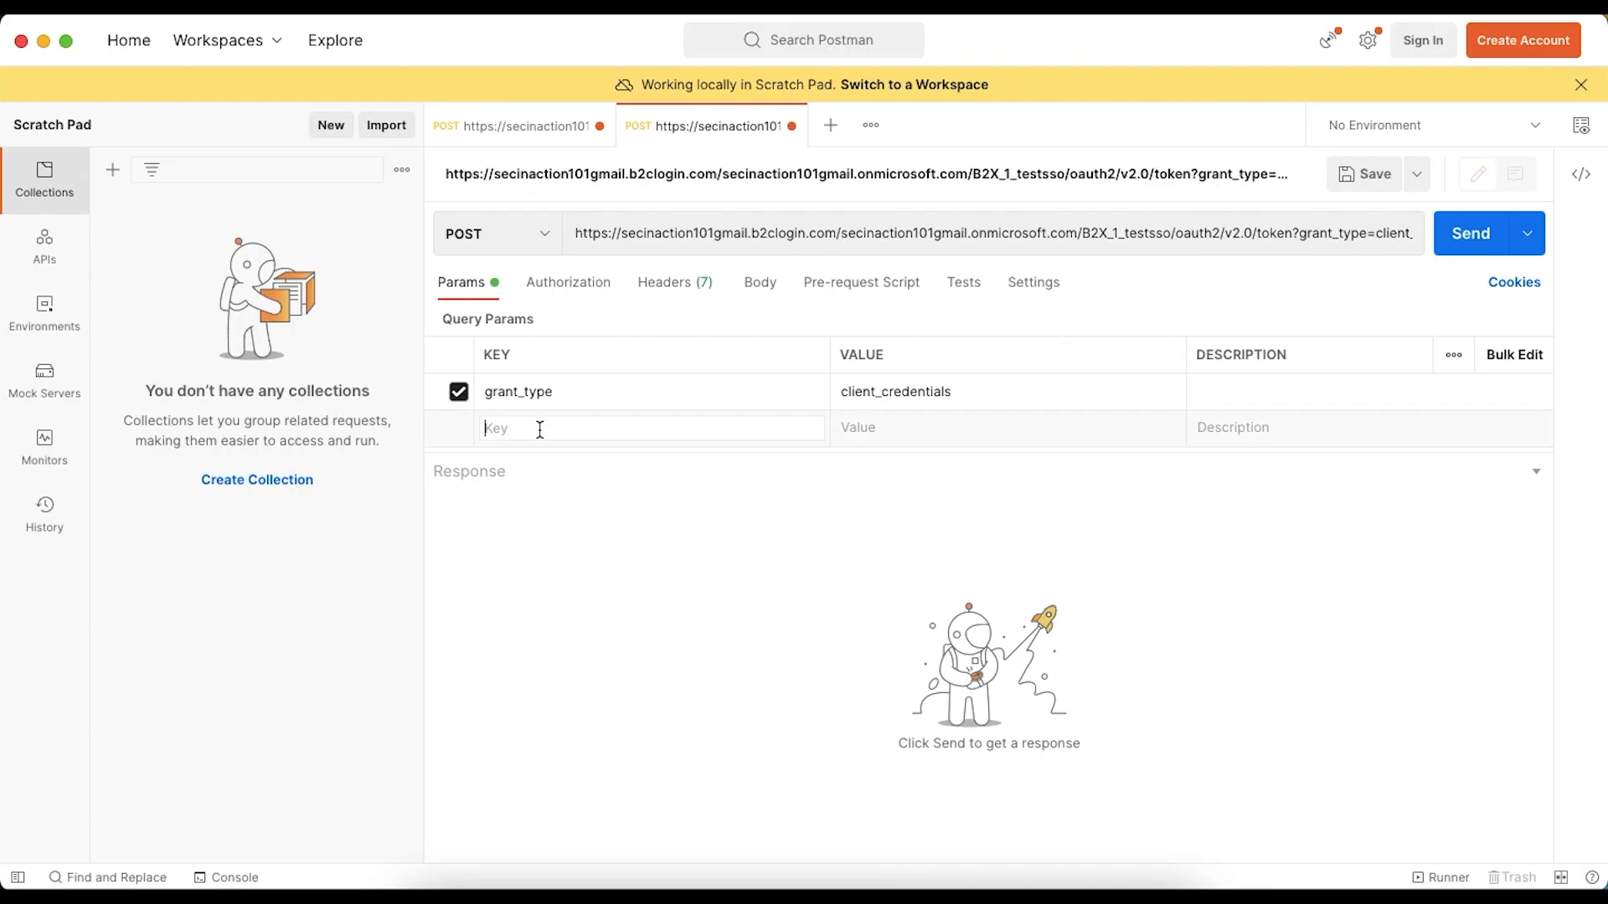
key("super+v")
- Copy clientapp's application (client) ID from the Azure AD B2C app registrations and paste it as the client_id value in the Postman request
key("super+Tab")
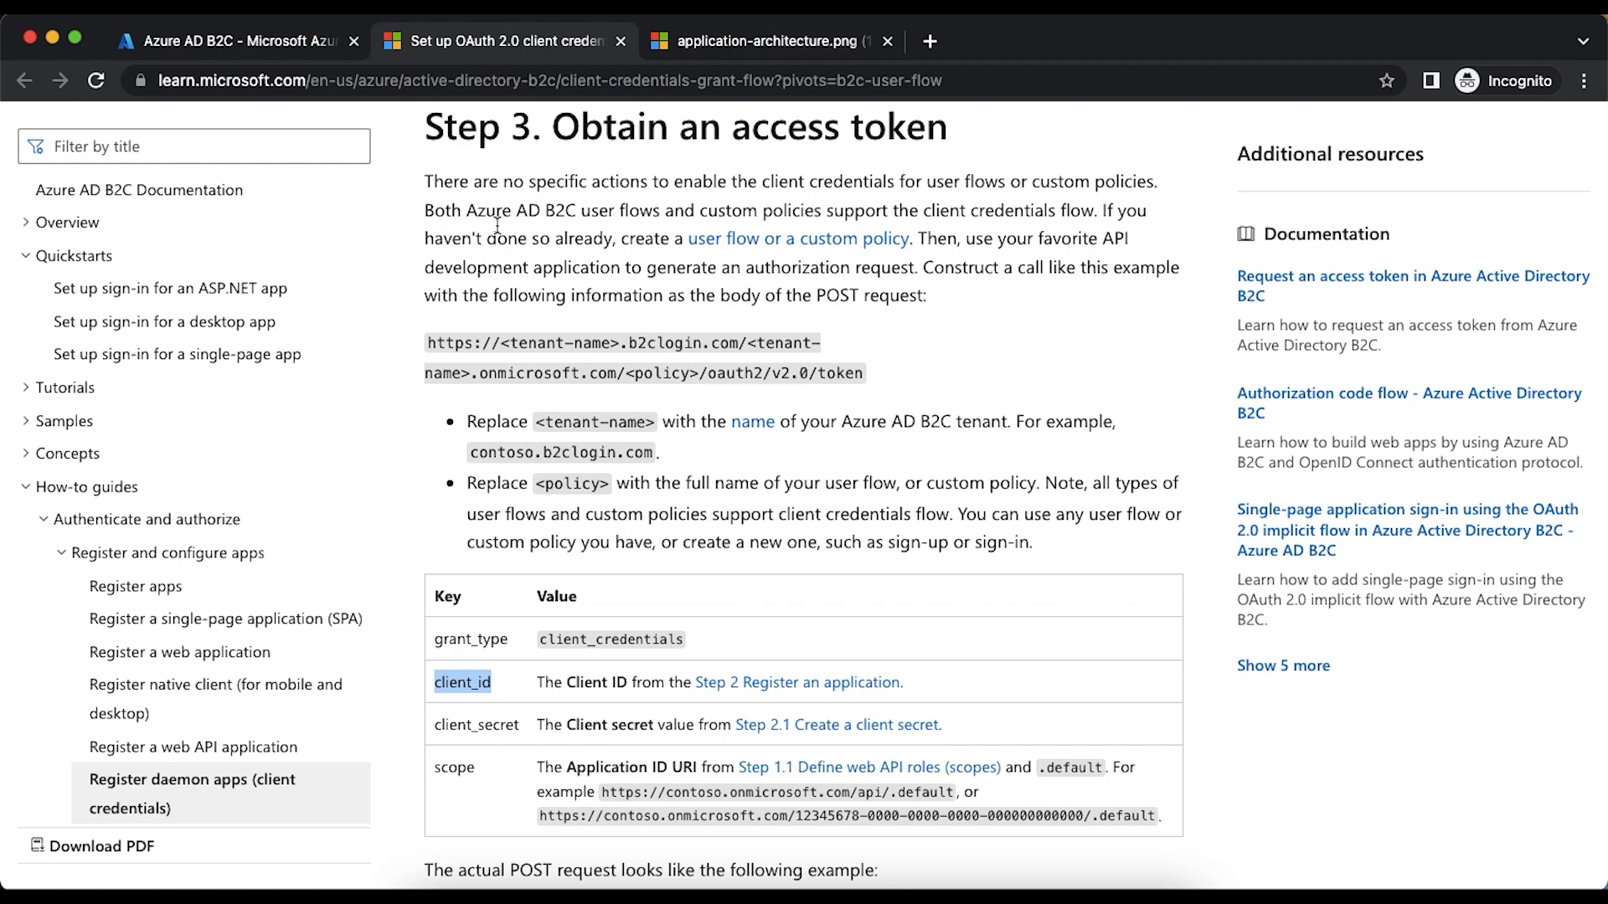
left_click(237, 44)
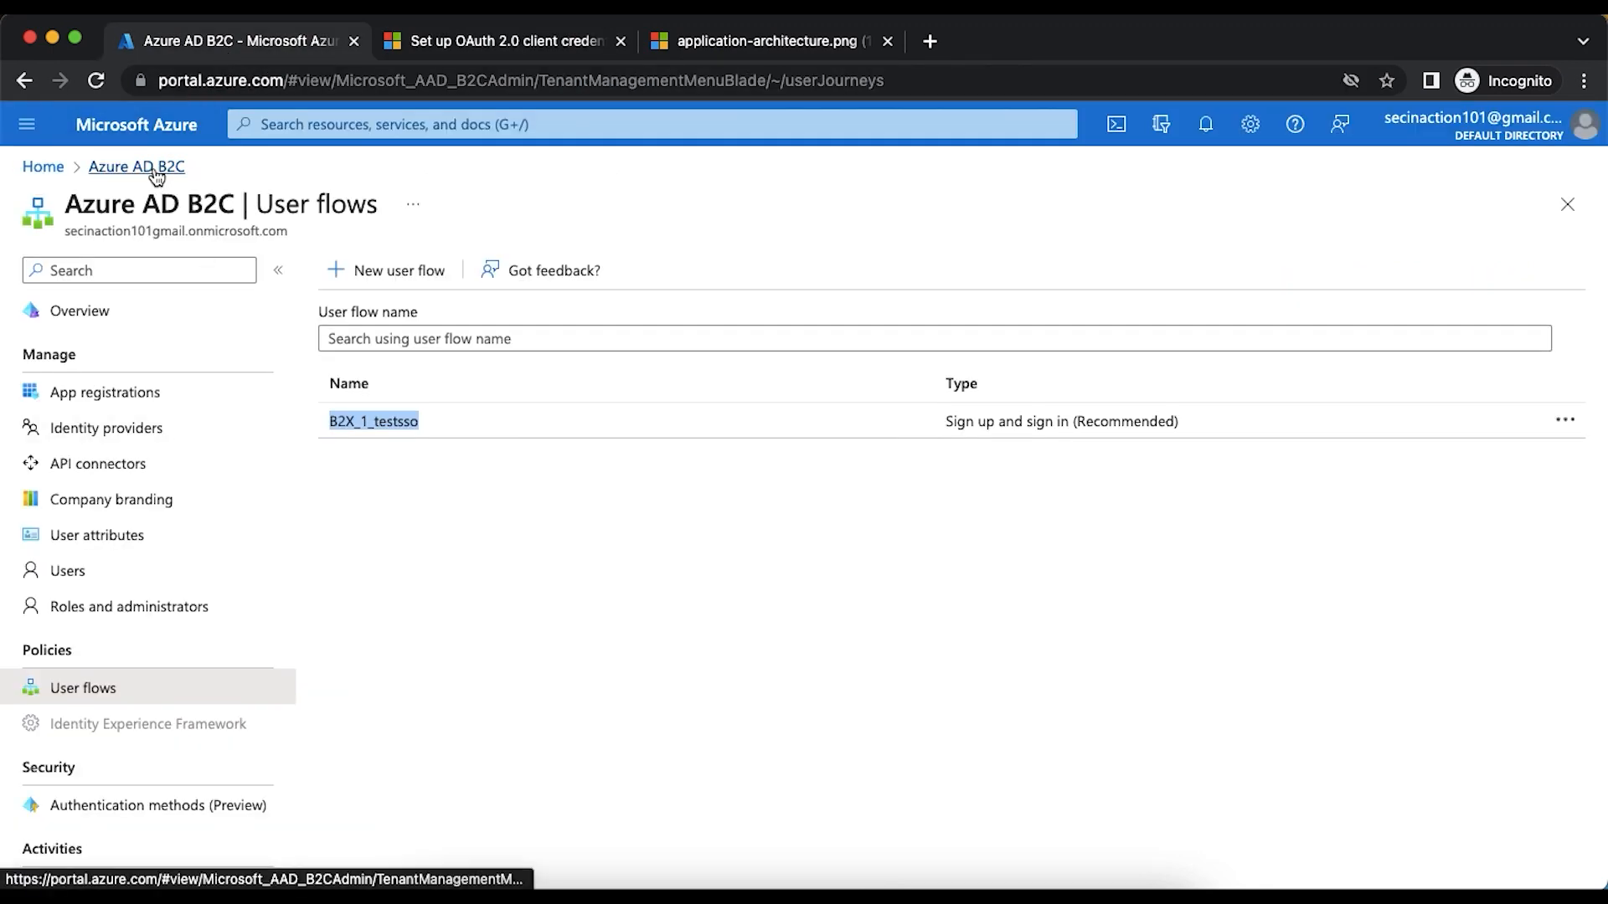
left_click(144, 403)
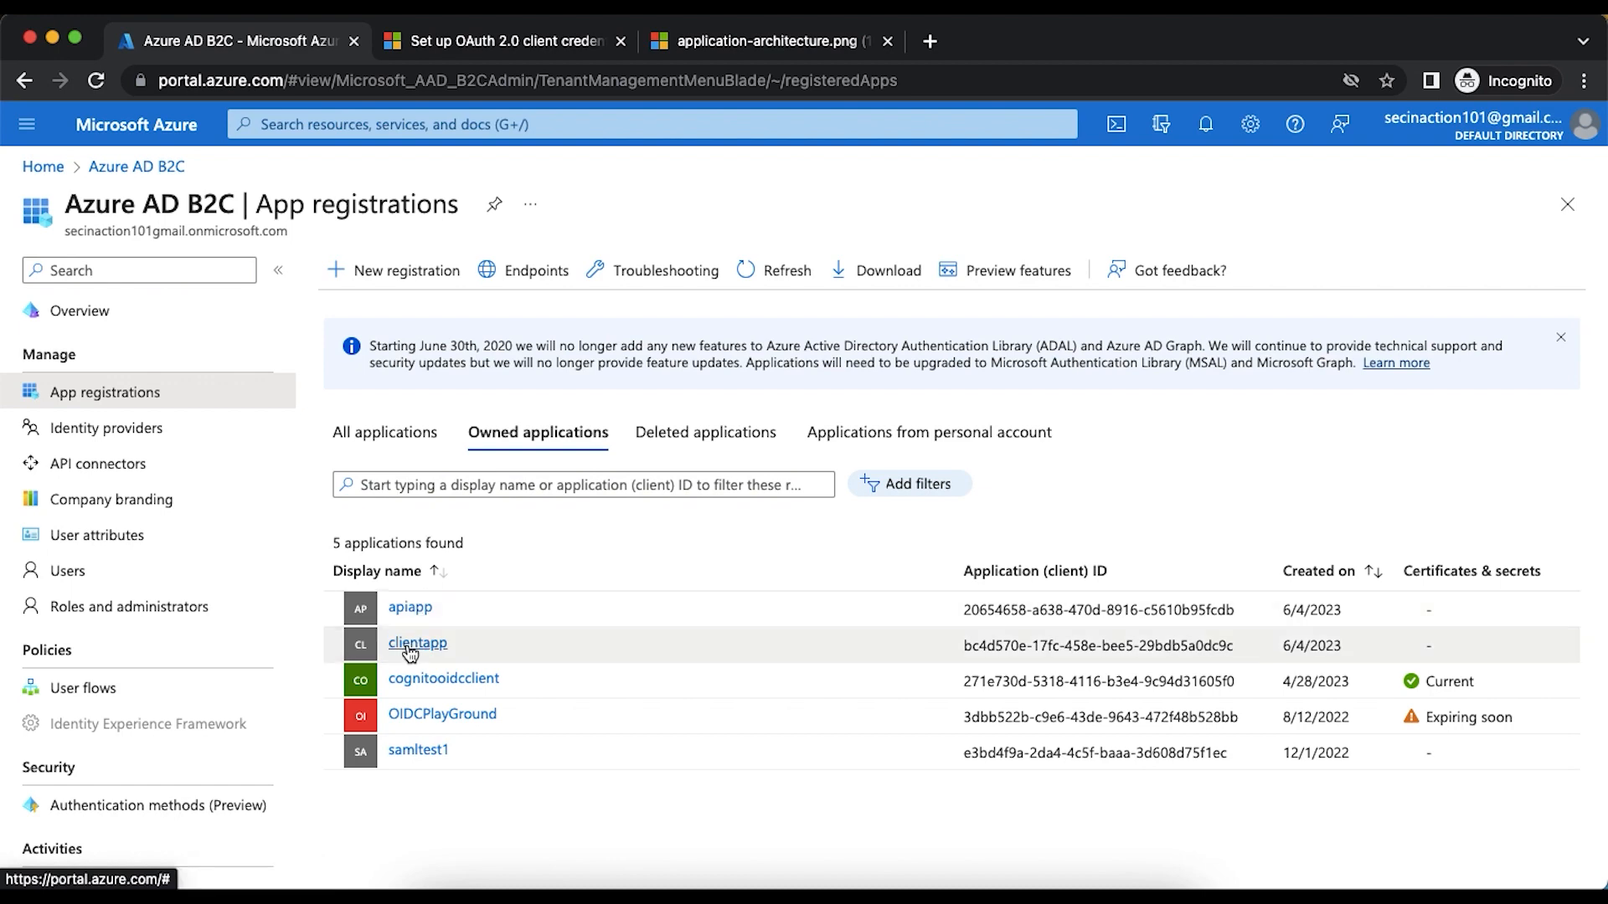
left_click(410, 646)
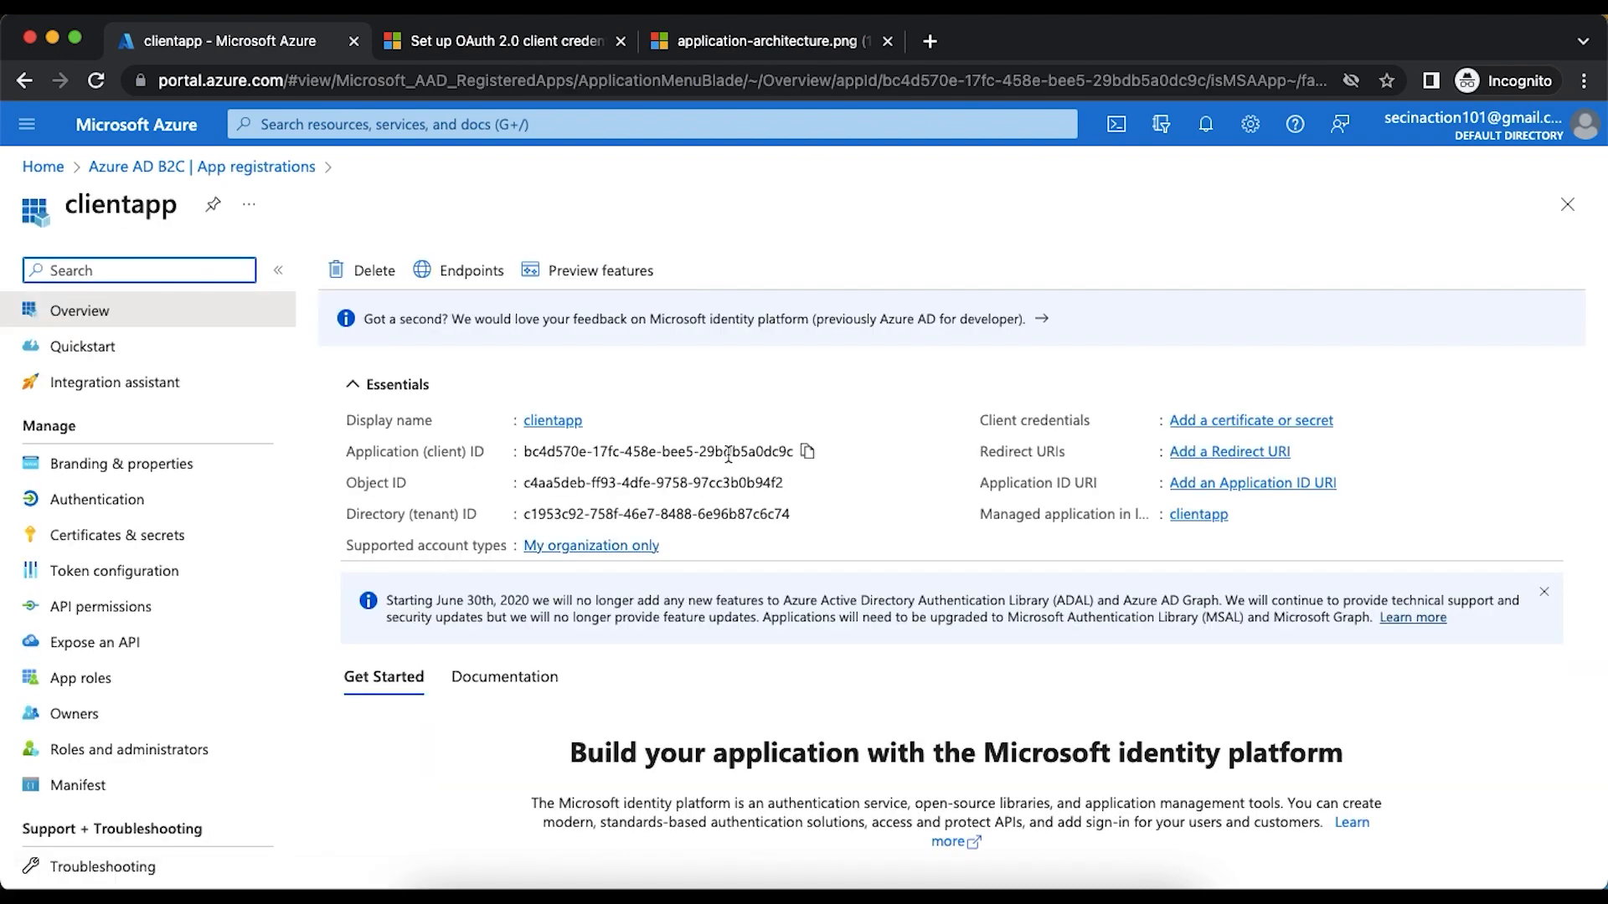
left_click(807, 452)
key("super+Tab")
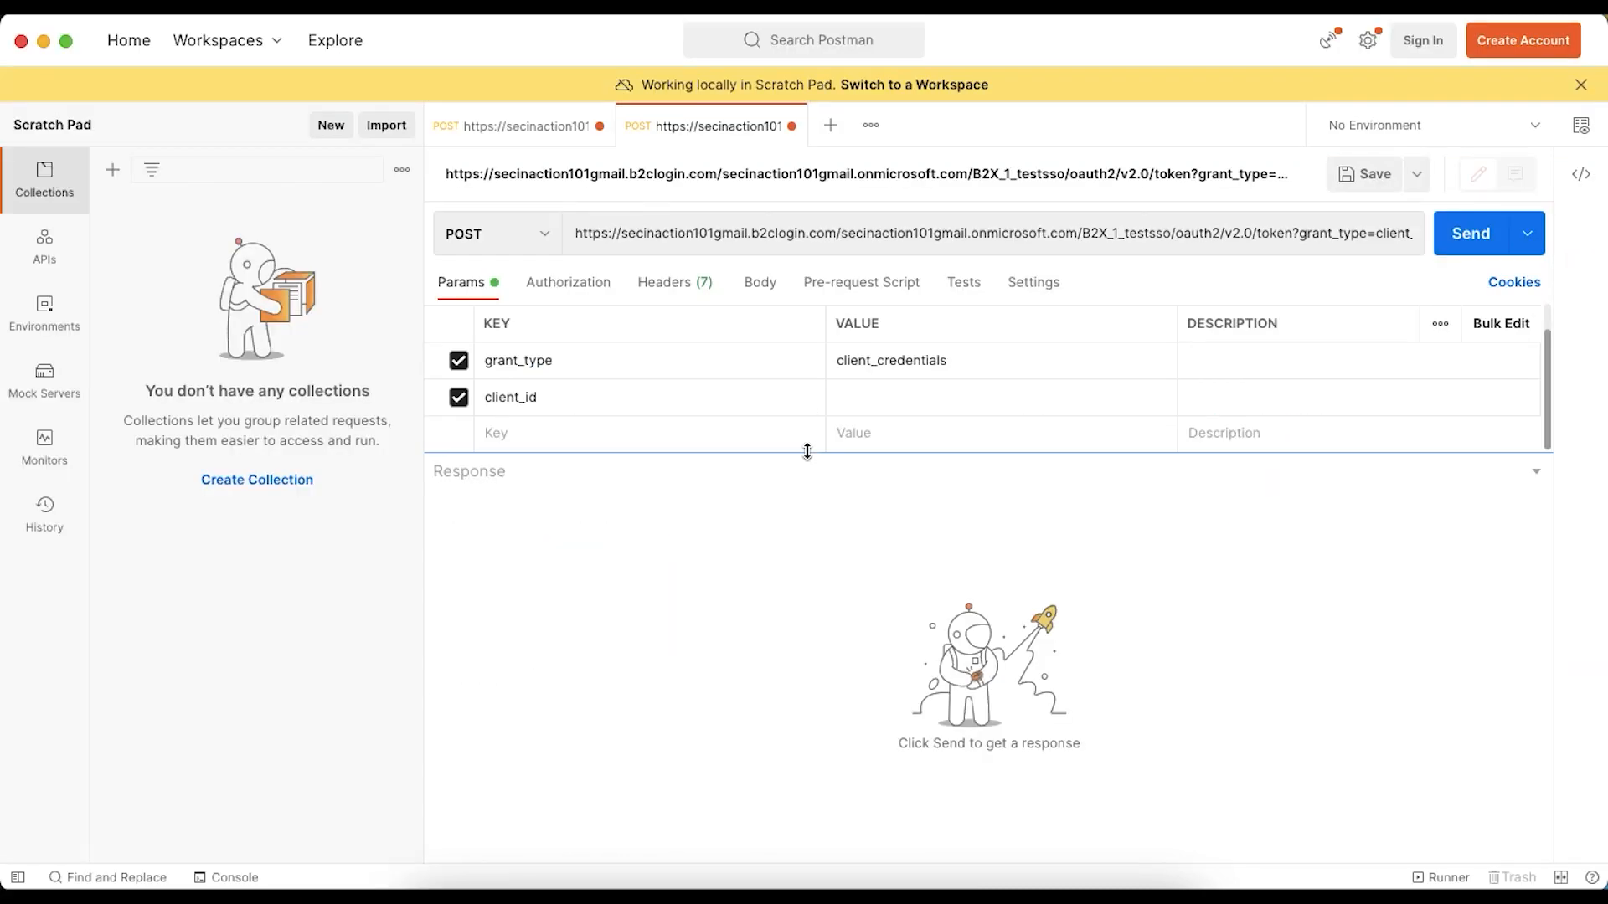
left_click(929, 403)
key("super+v")
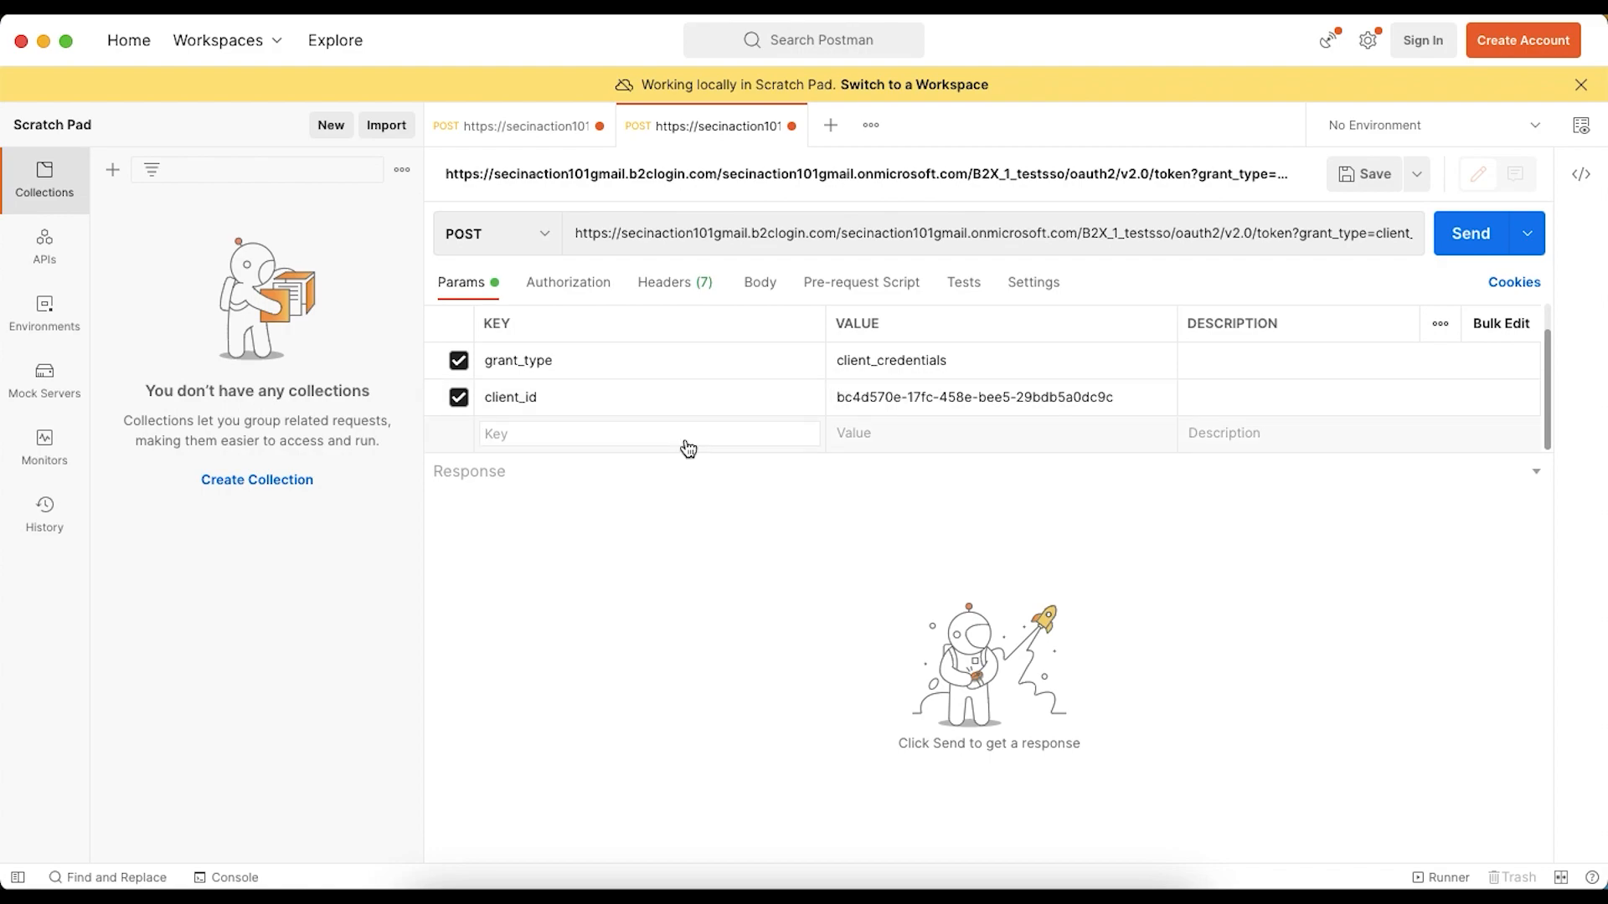
- Add a third query parameter key, client_secret, to the Postman request, copied from the article's parameter table
key("super+Tab")
key("ctrl+Tab")
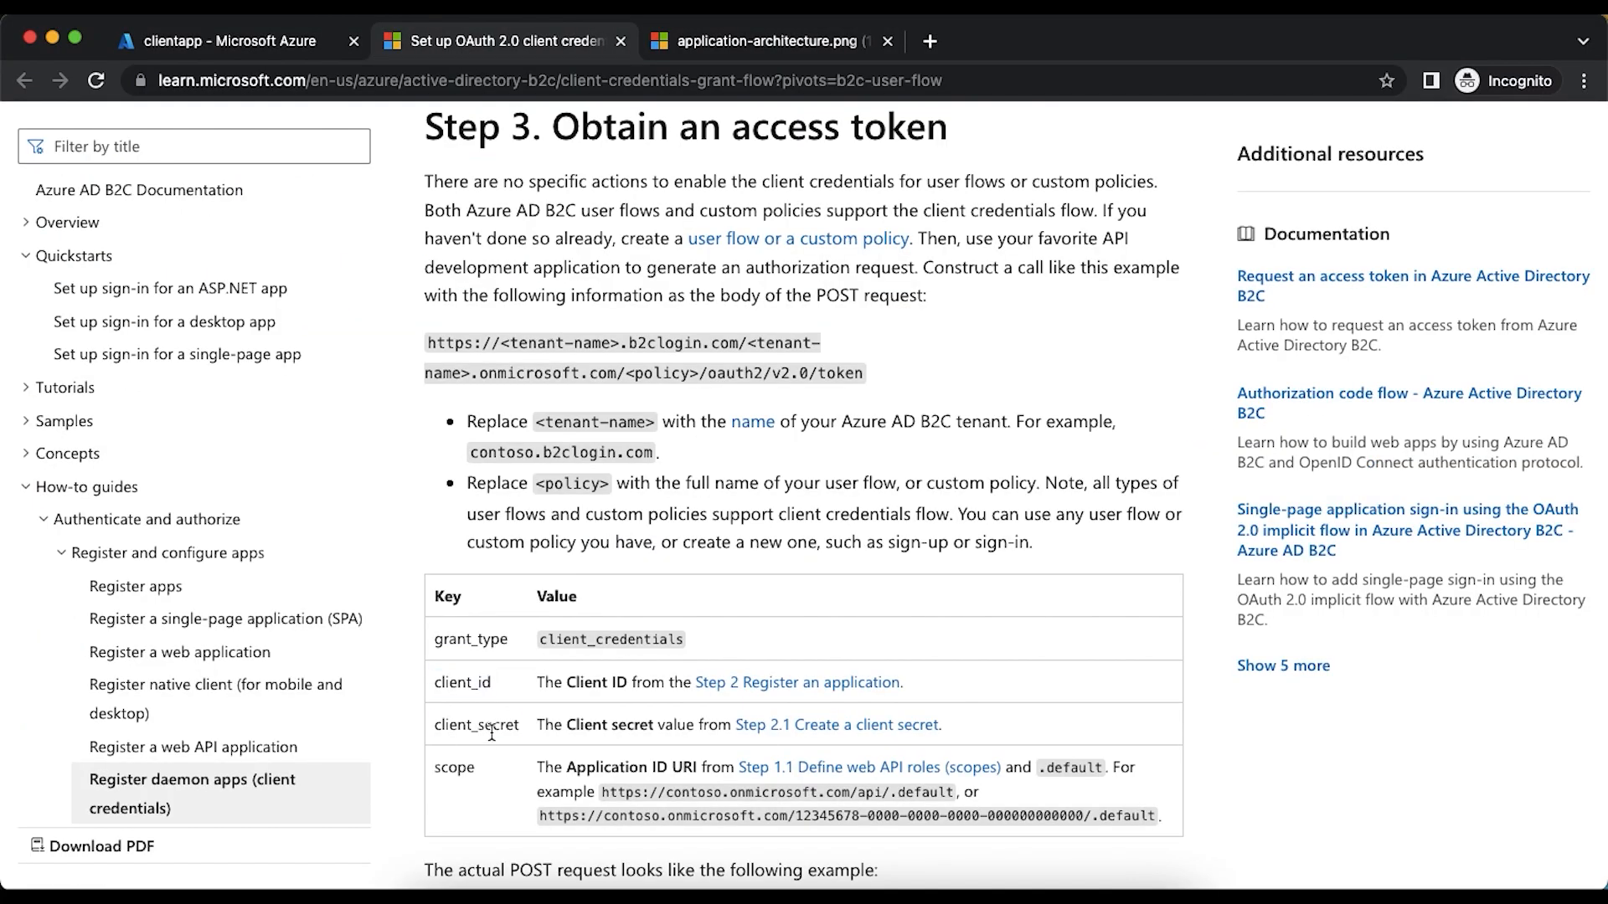
double_click(491, 725)
key("super+Tab")
left_click(511, 430)
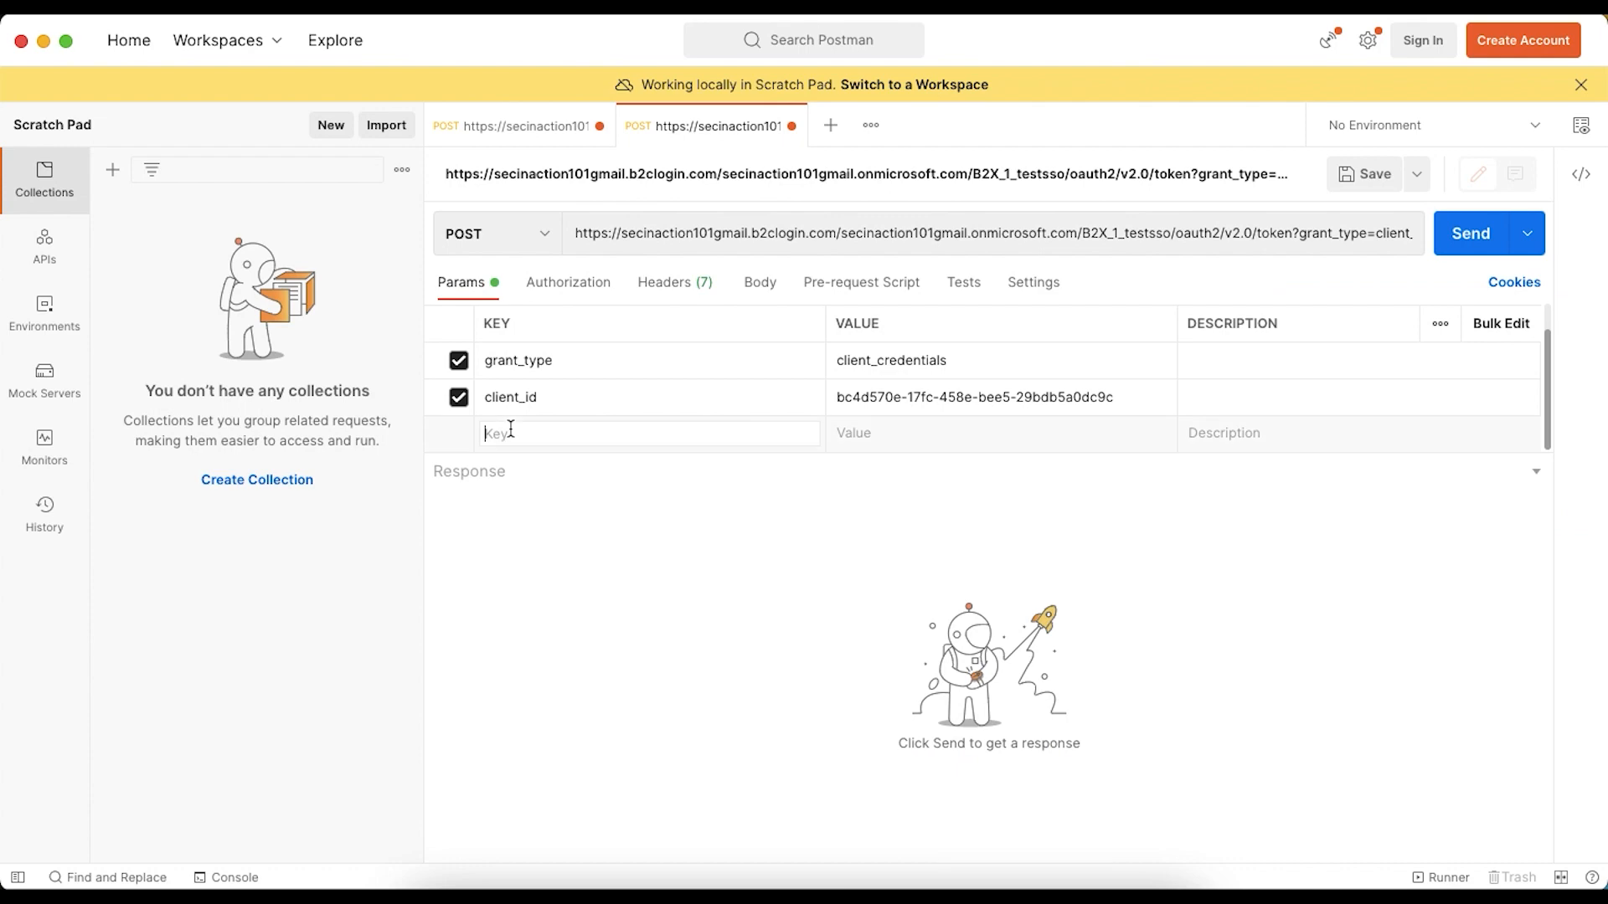
key("super+v")
- Create a new client secret for clientapp in the Azure portal with the description v1 and the recommended 180-day expiry
key("super+Tab")
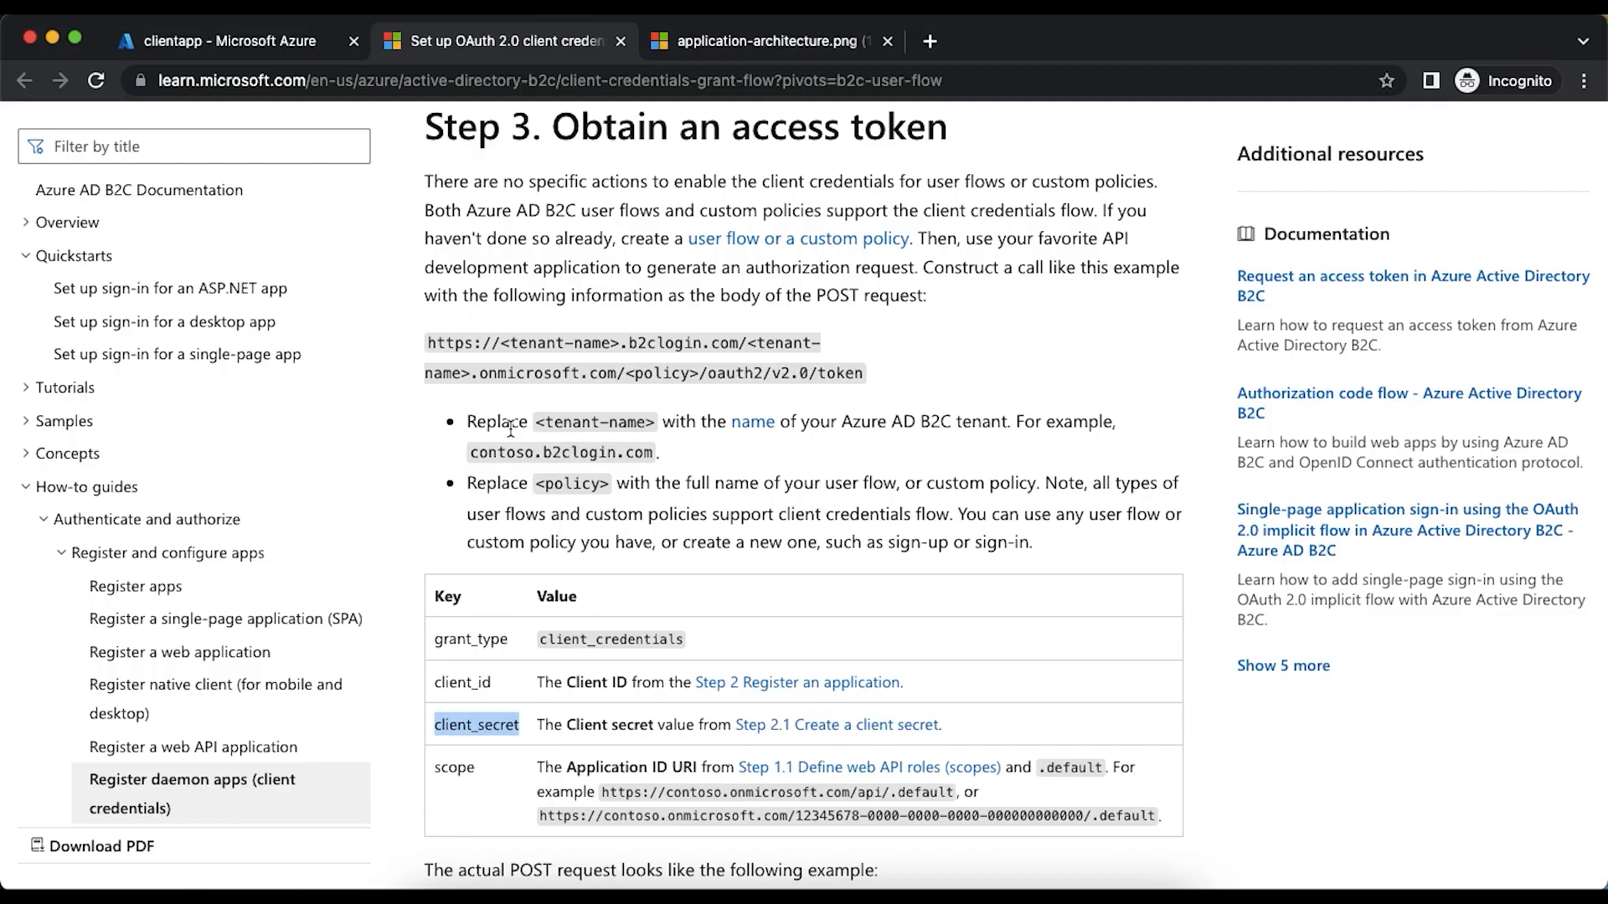
left_click(240, 53)
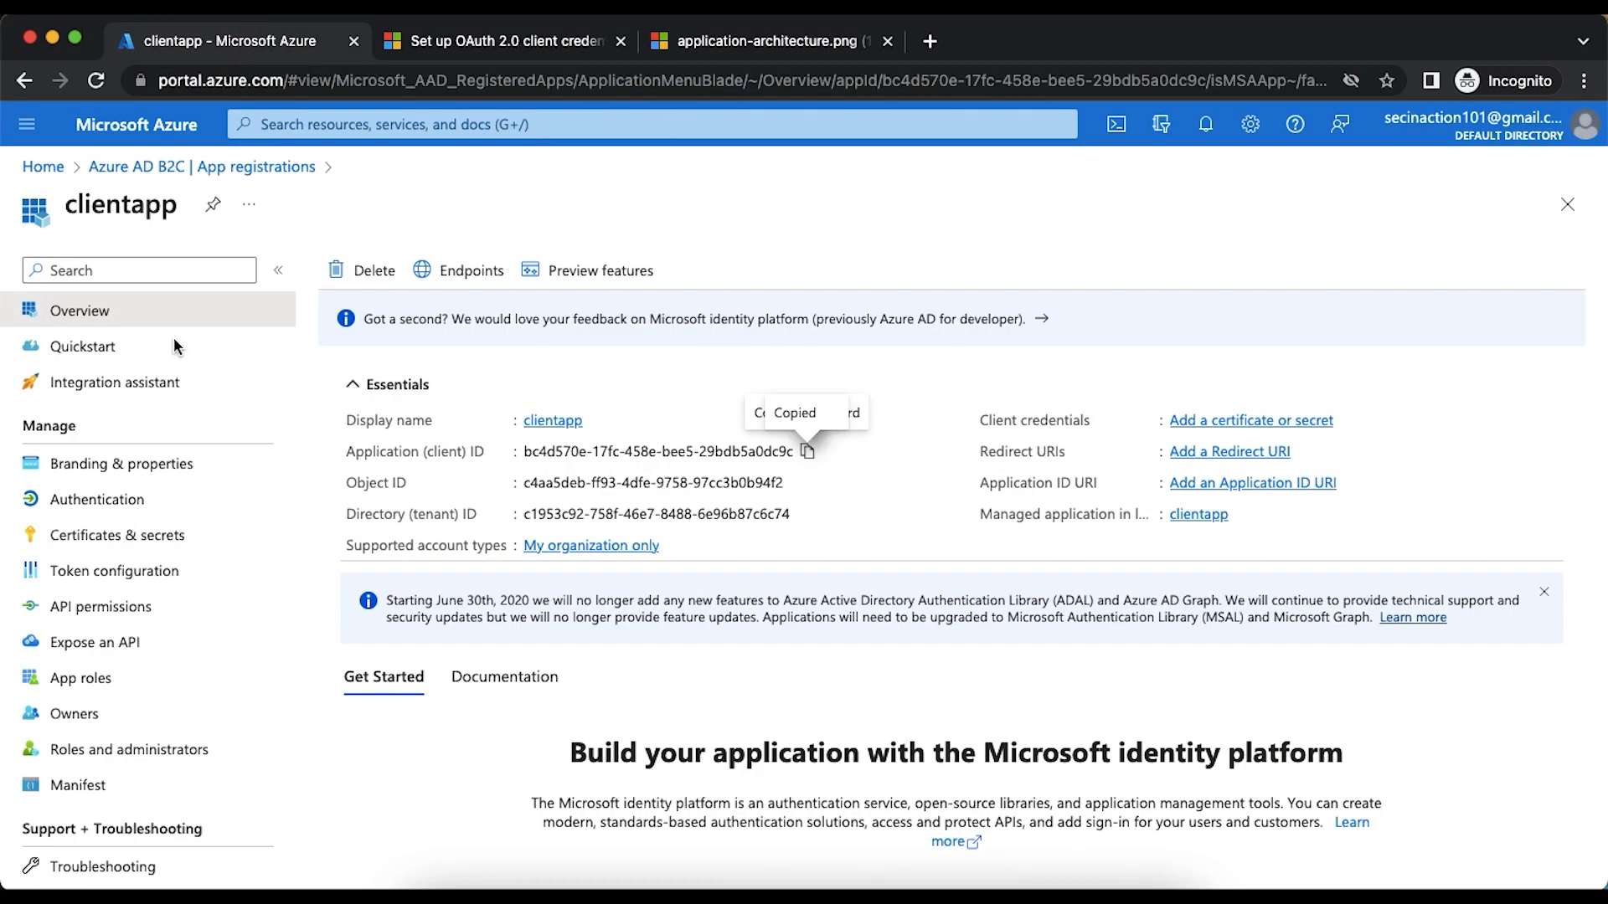
left_click(113, 540)
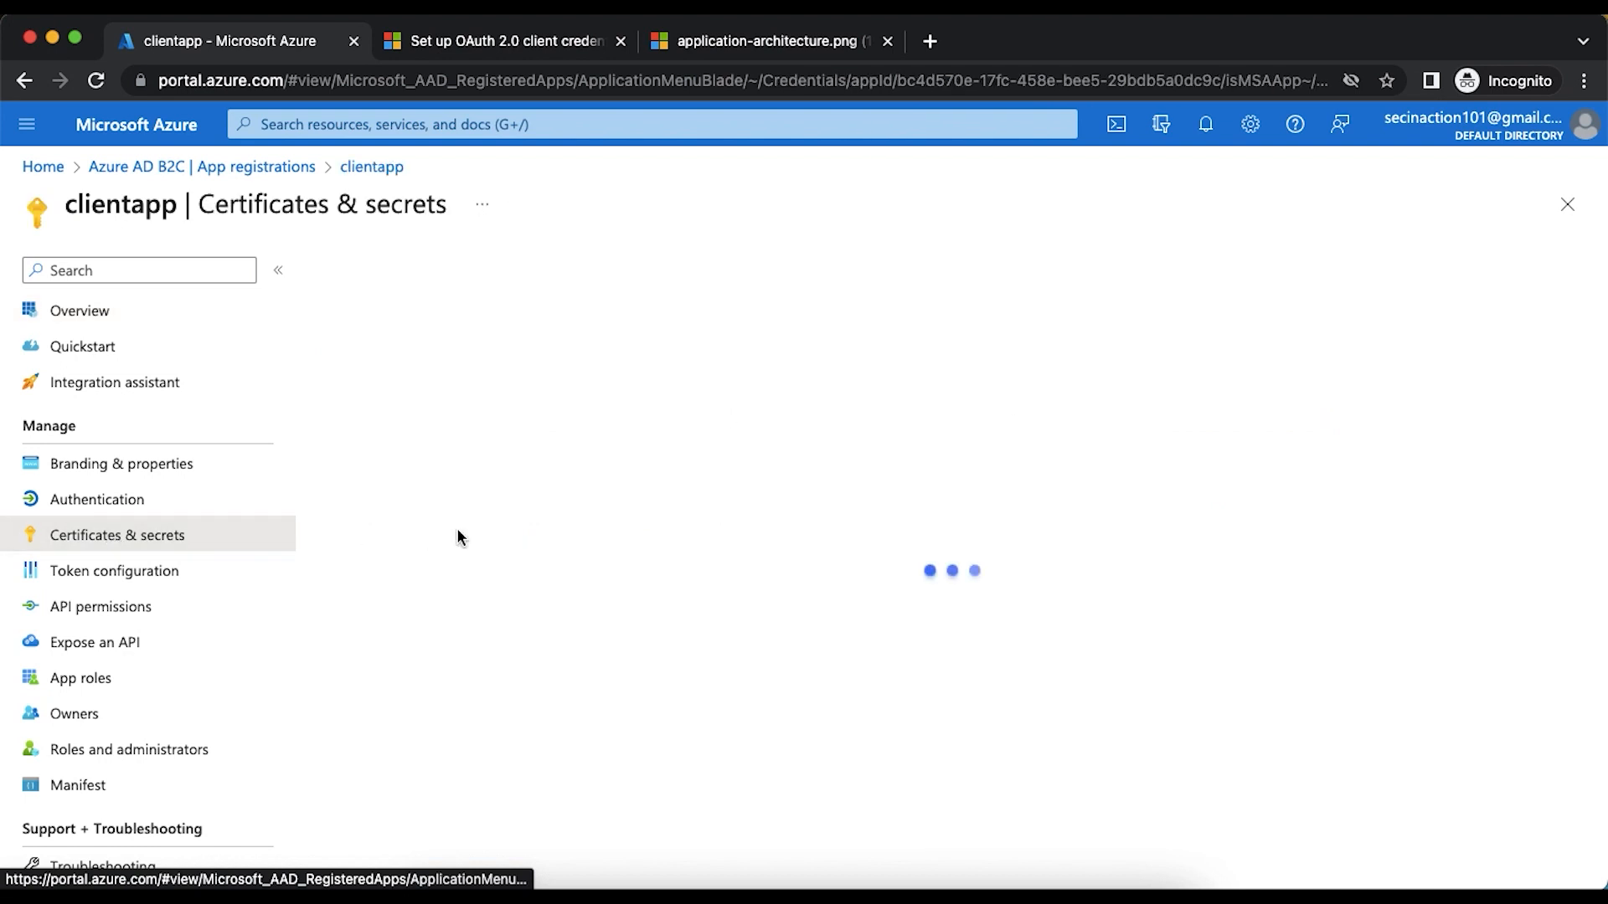
left_click(397, 610)
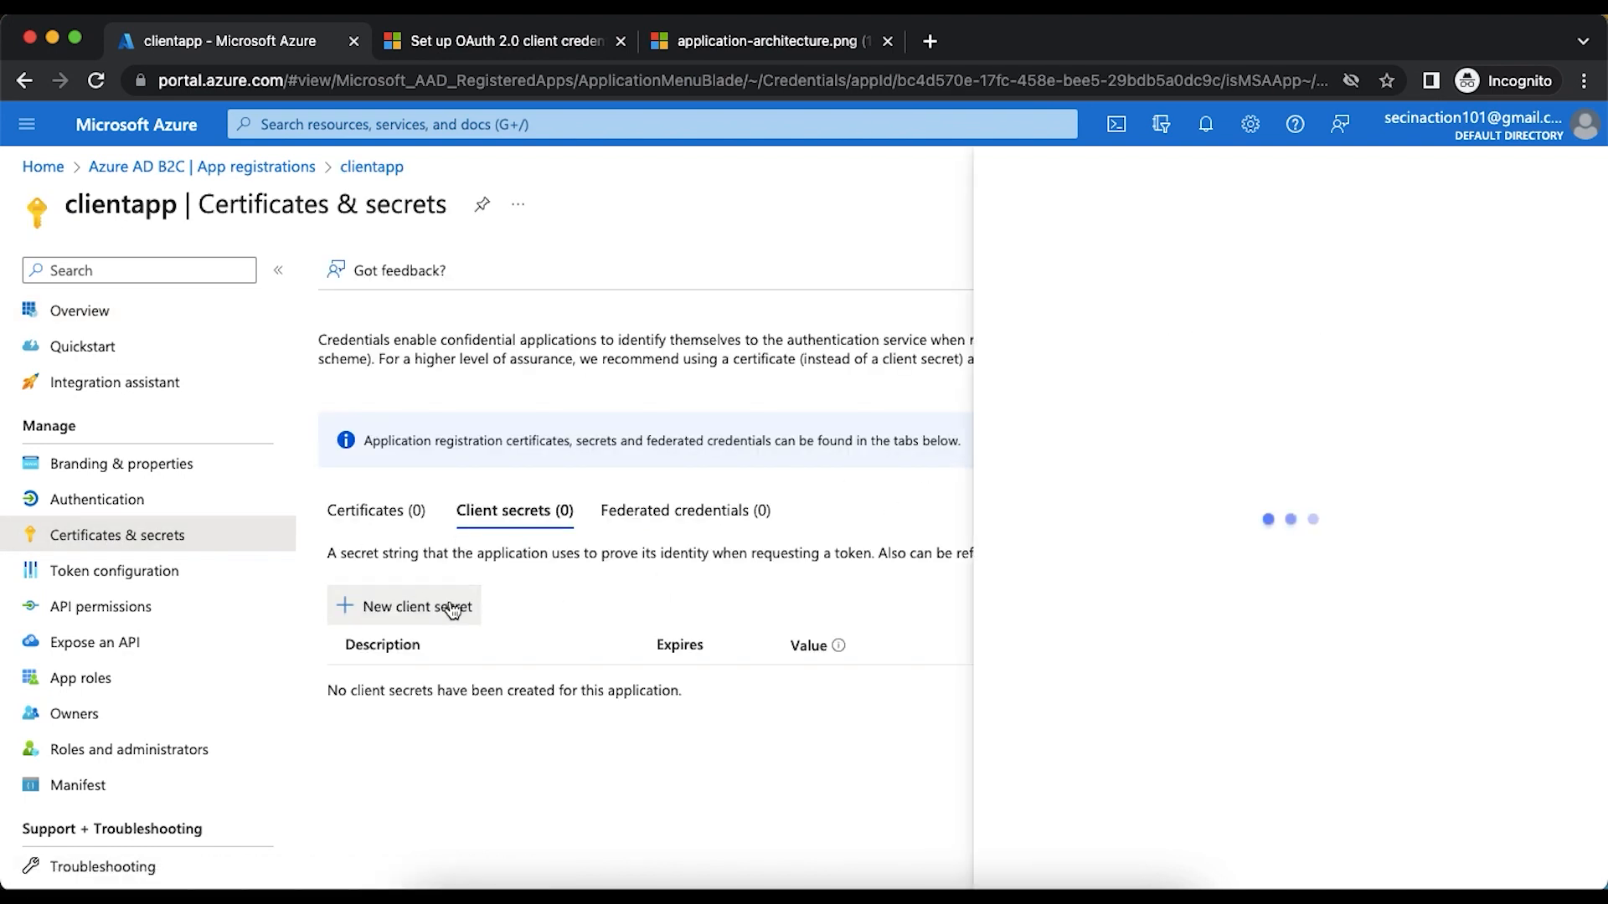
type("v1")
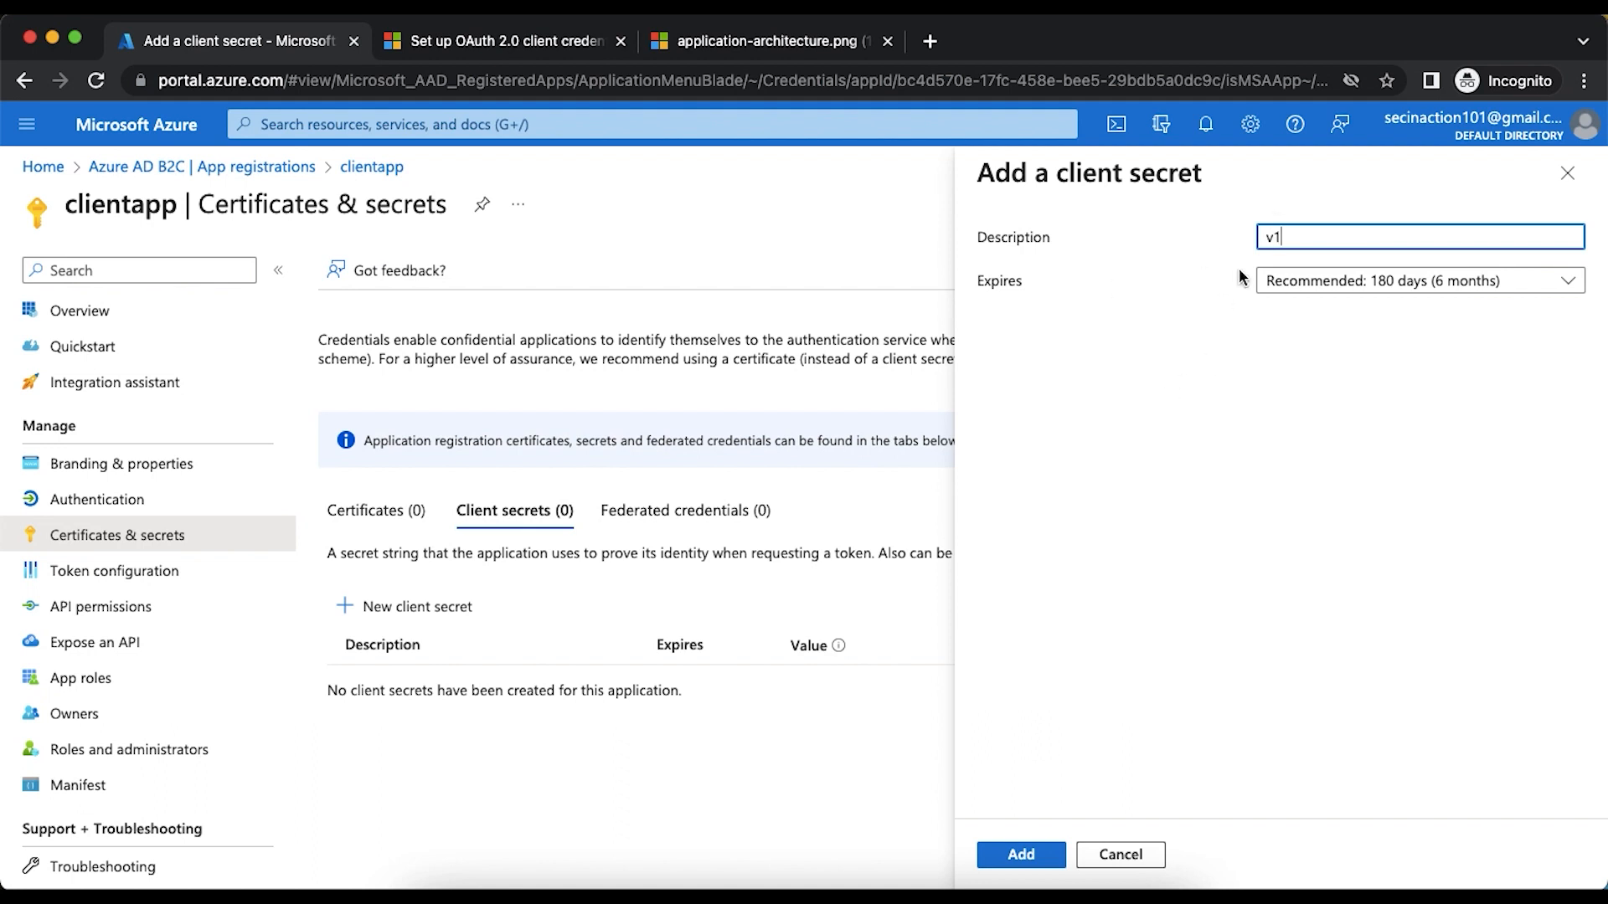
left_click(1013, 856)
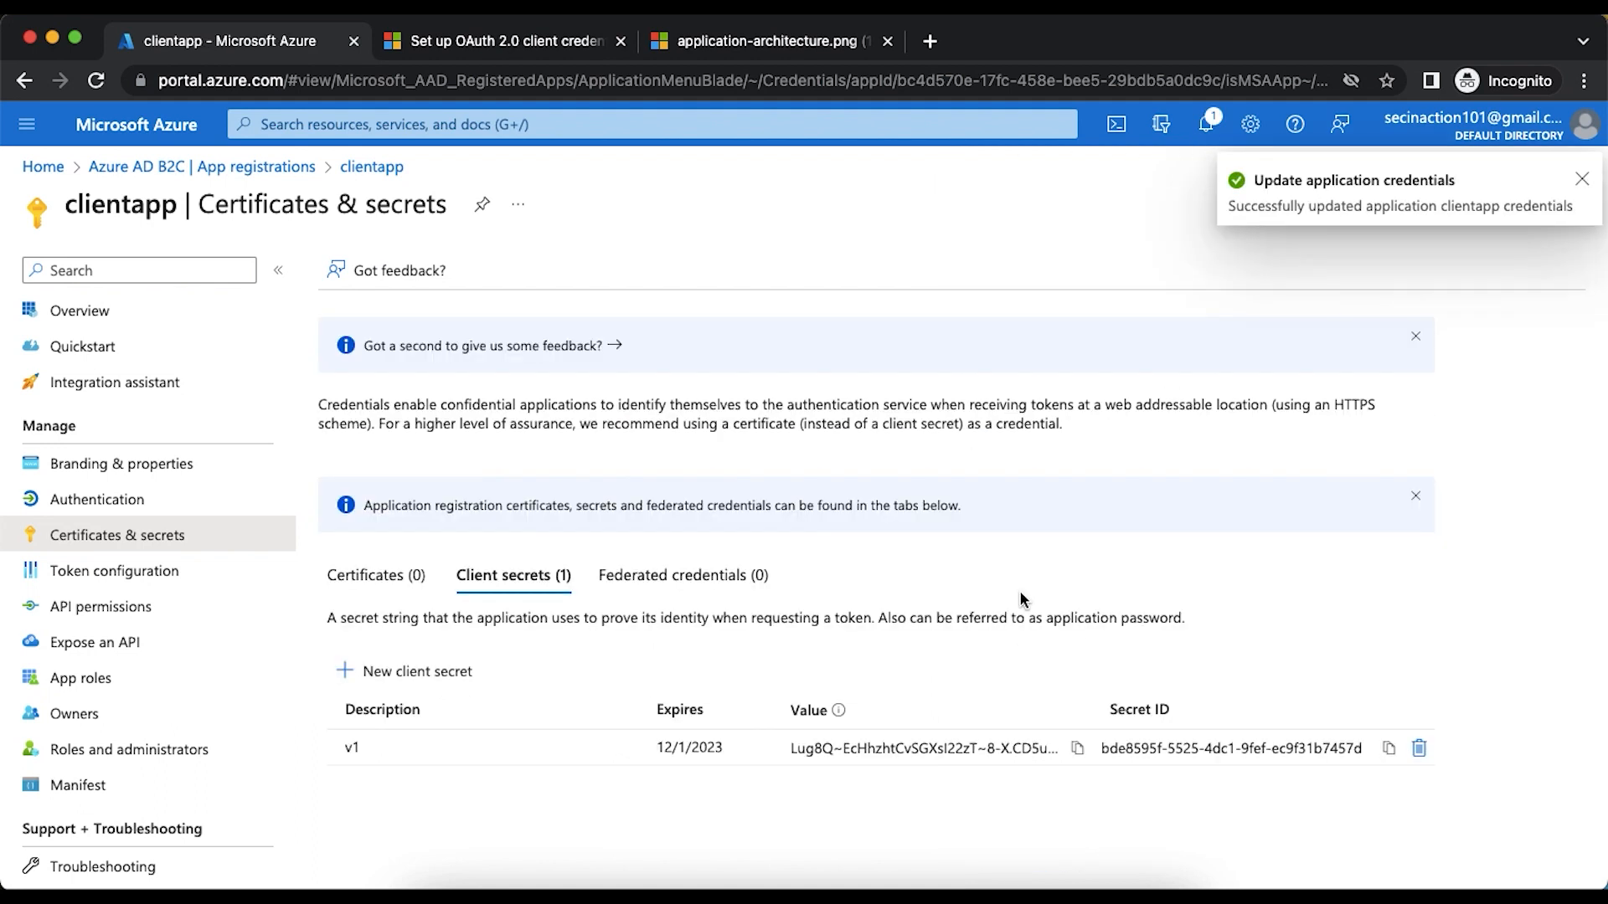
- Copy the v1 client secret's value and paste it as the client_secret value in the Postman request
left_click(1078, 747)
key("super+Tab")
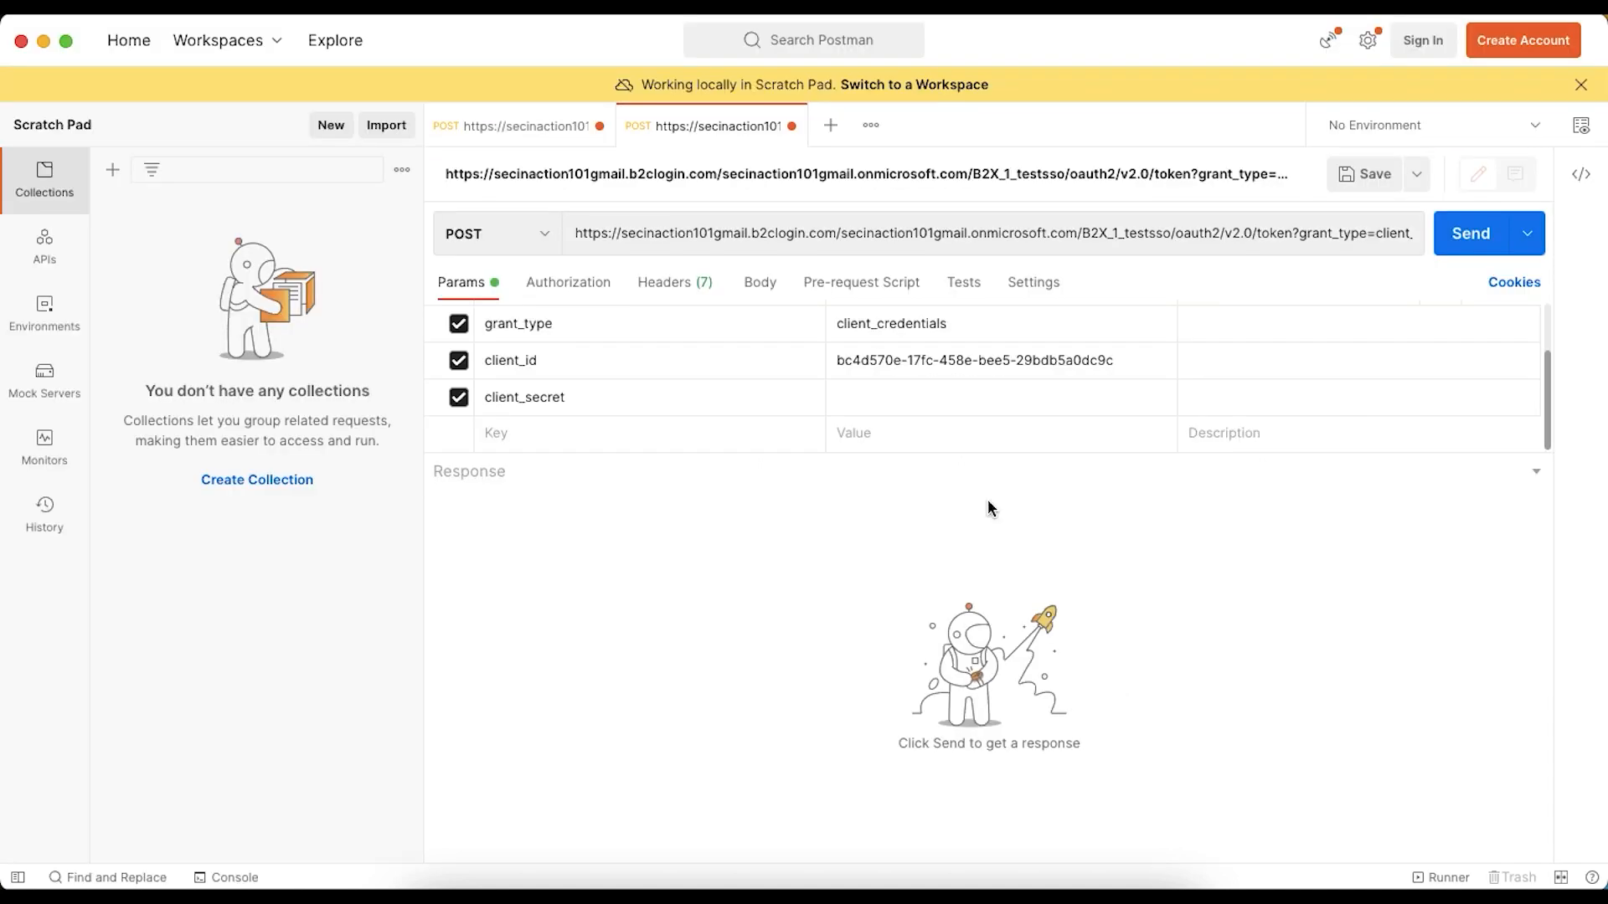
left_click(914, 394)
key("super+v")
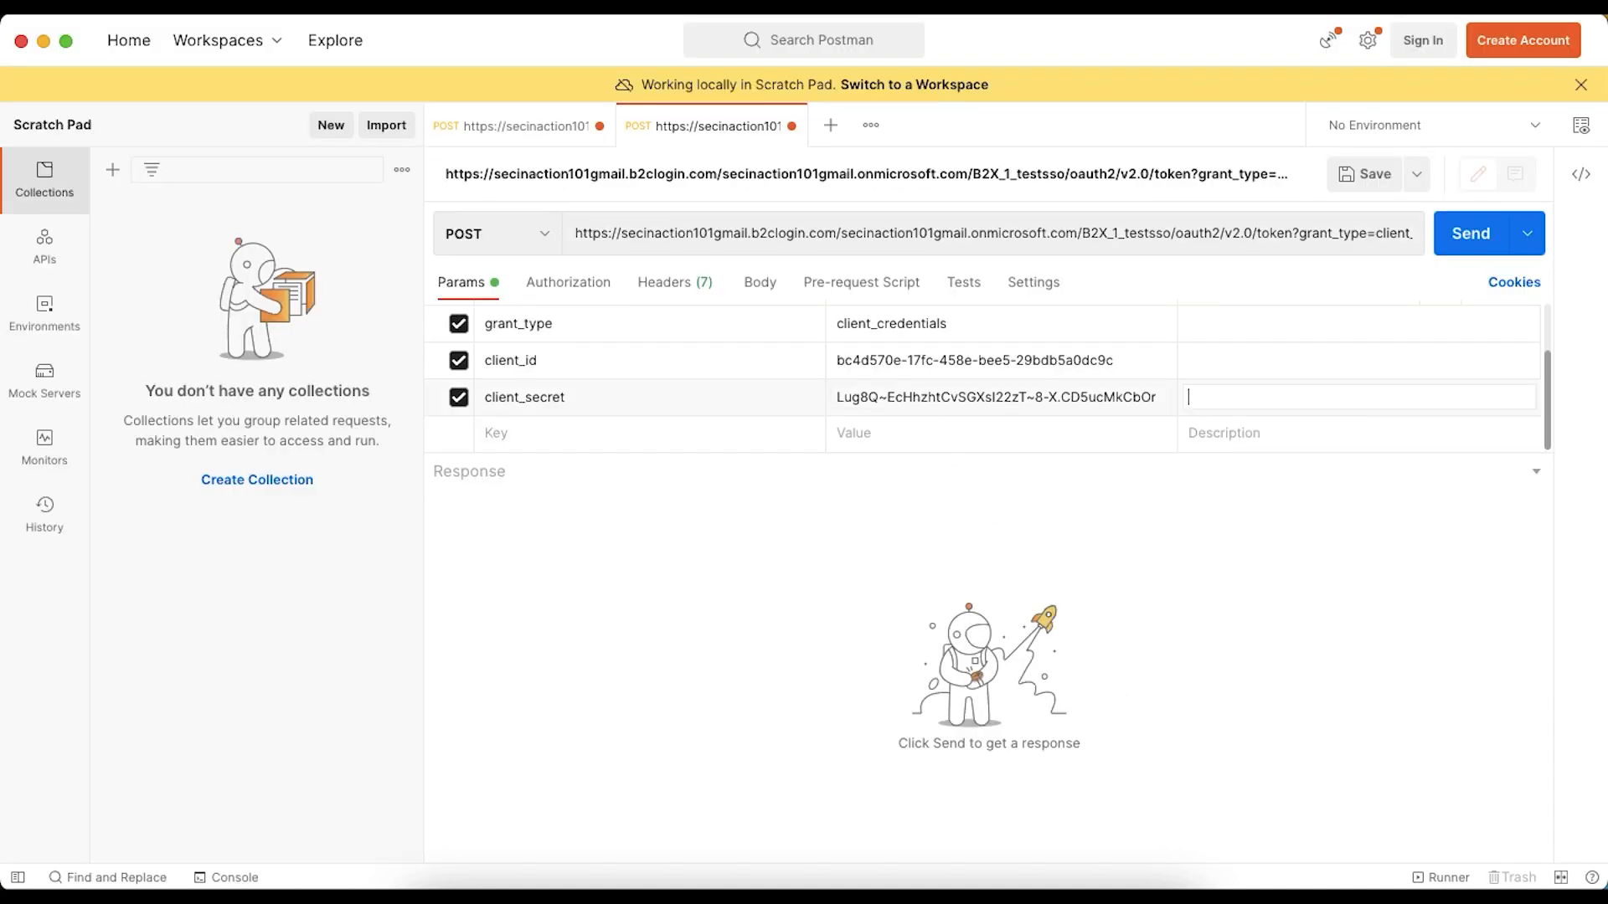
- Add a fourth query parameter key, scope, to the Postman request, copied from the article's parameter table
key("super+Tab")
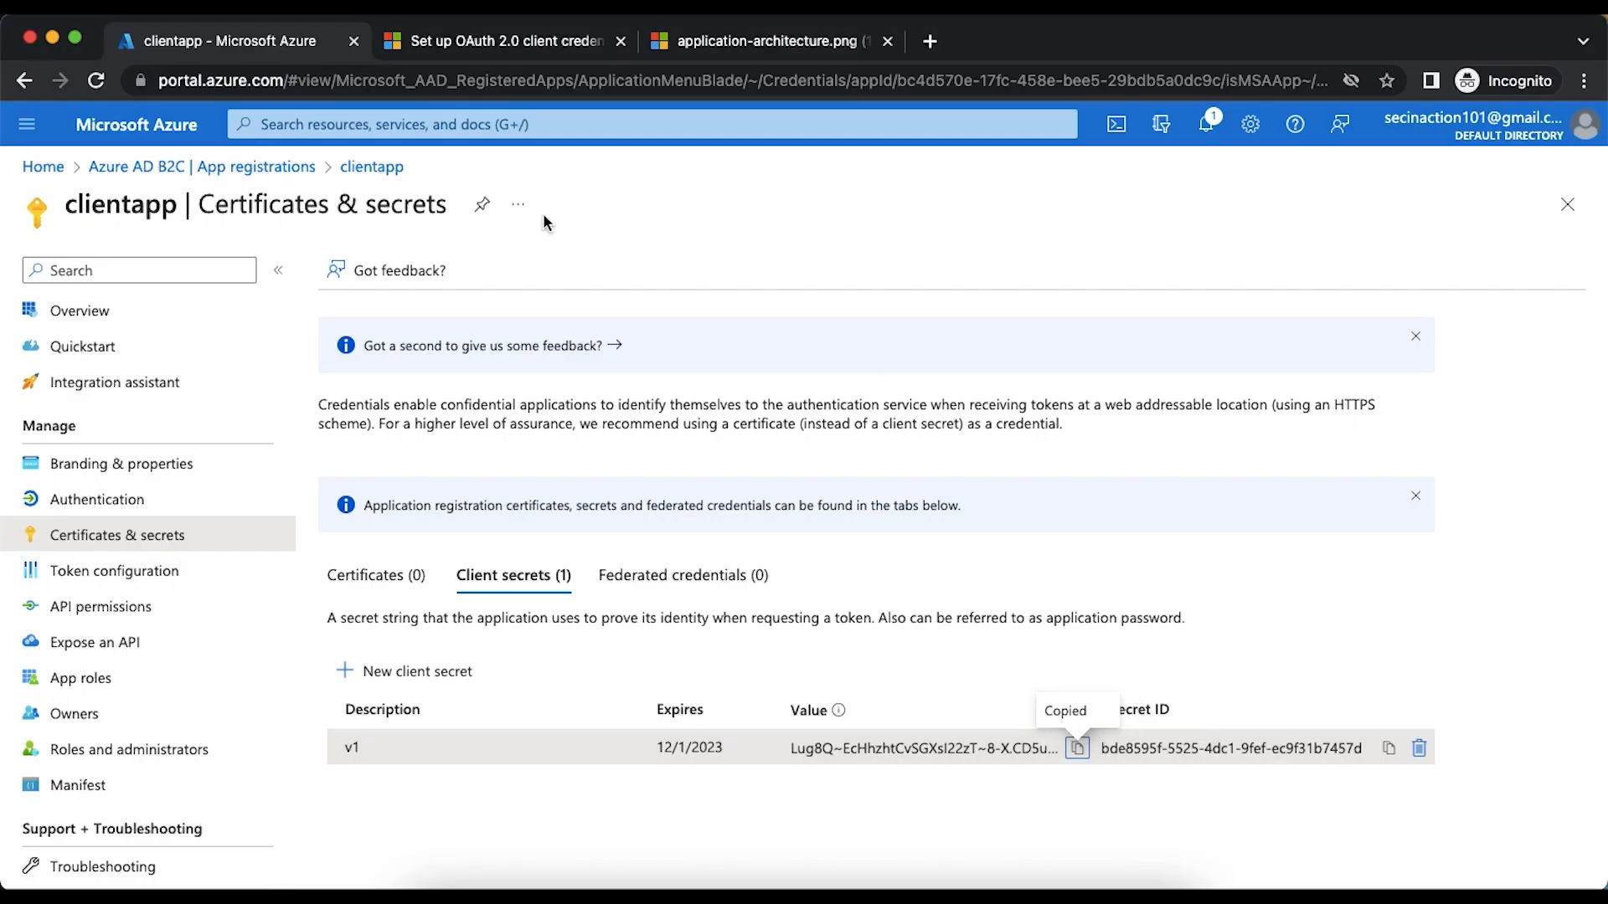
left_click(471, 43)
double_click(453, 768)
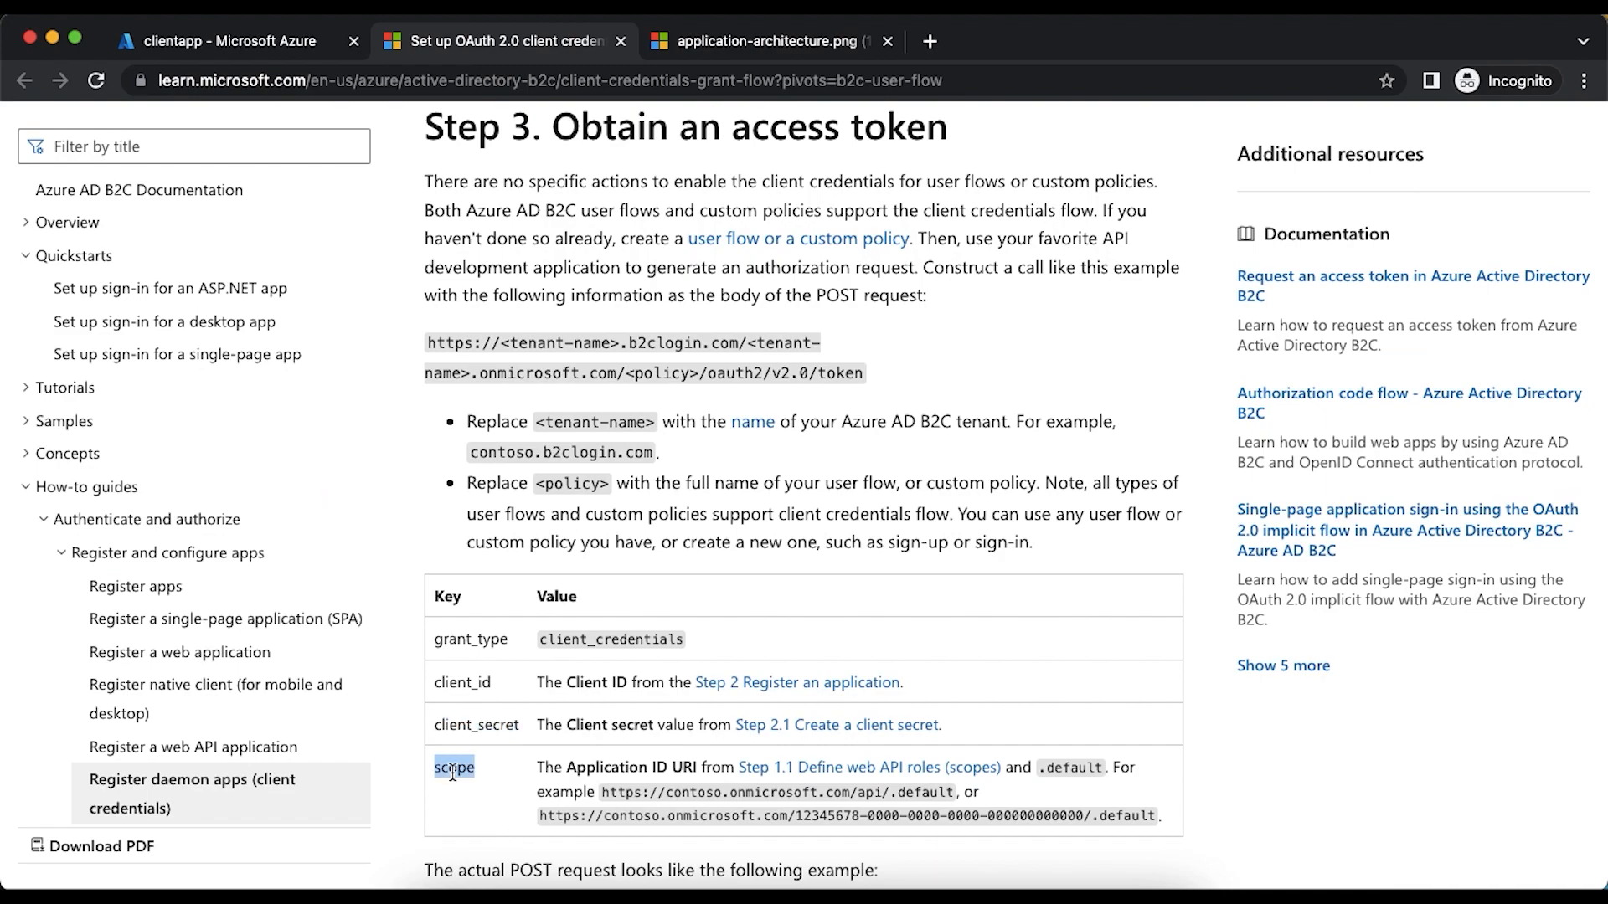
key("super+Tab")
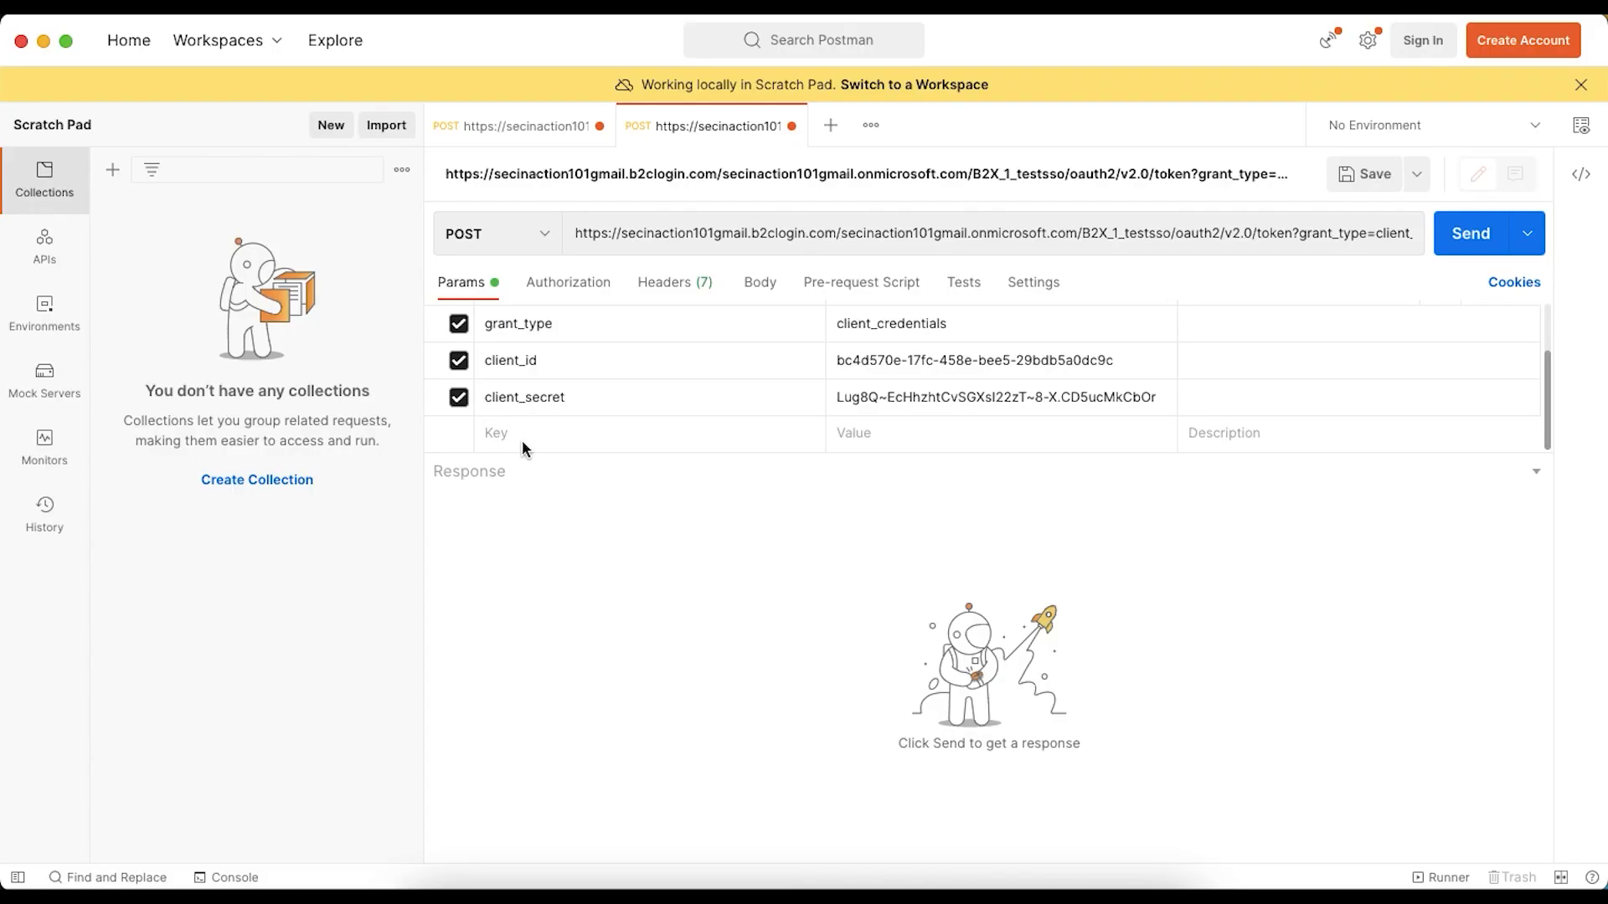
left_click(521, 434)
key("ctrl+v")
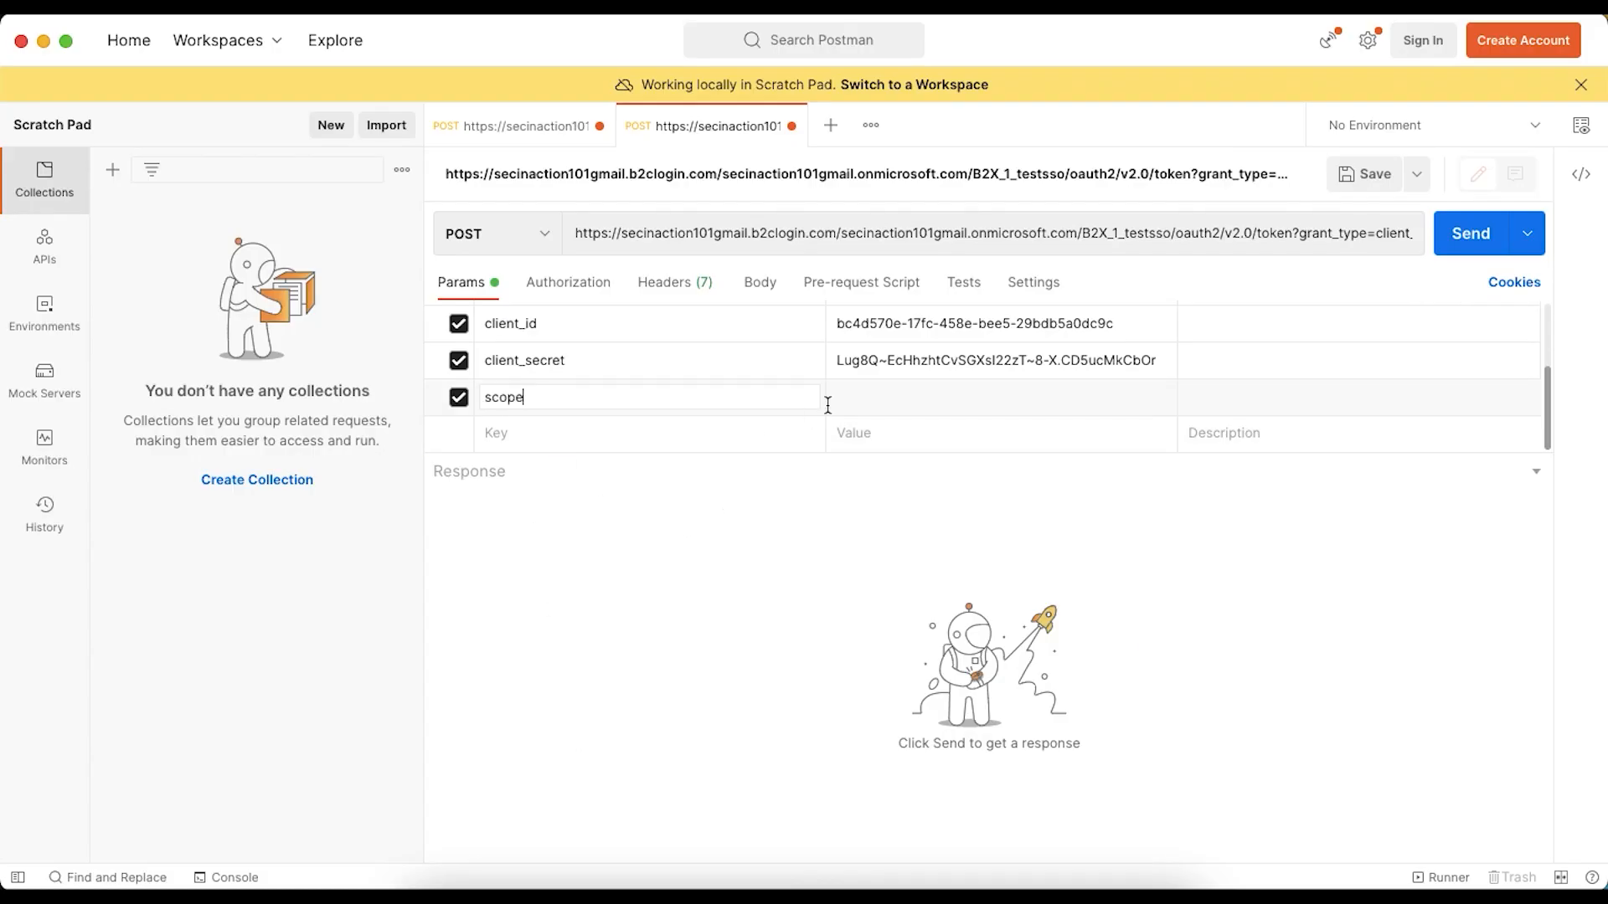
- Check the article's scope format, then copy apiapp's Application ID URI from its Expose an API page in the Azure portal
key("super+Tab")
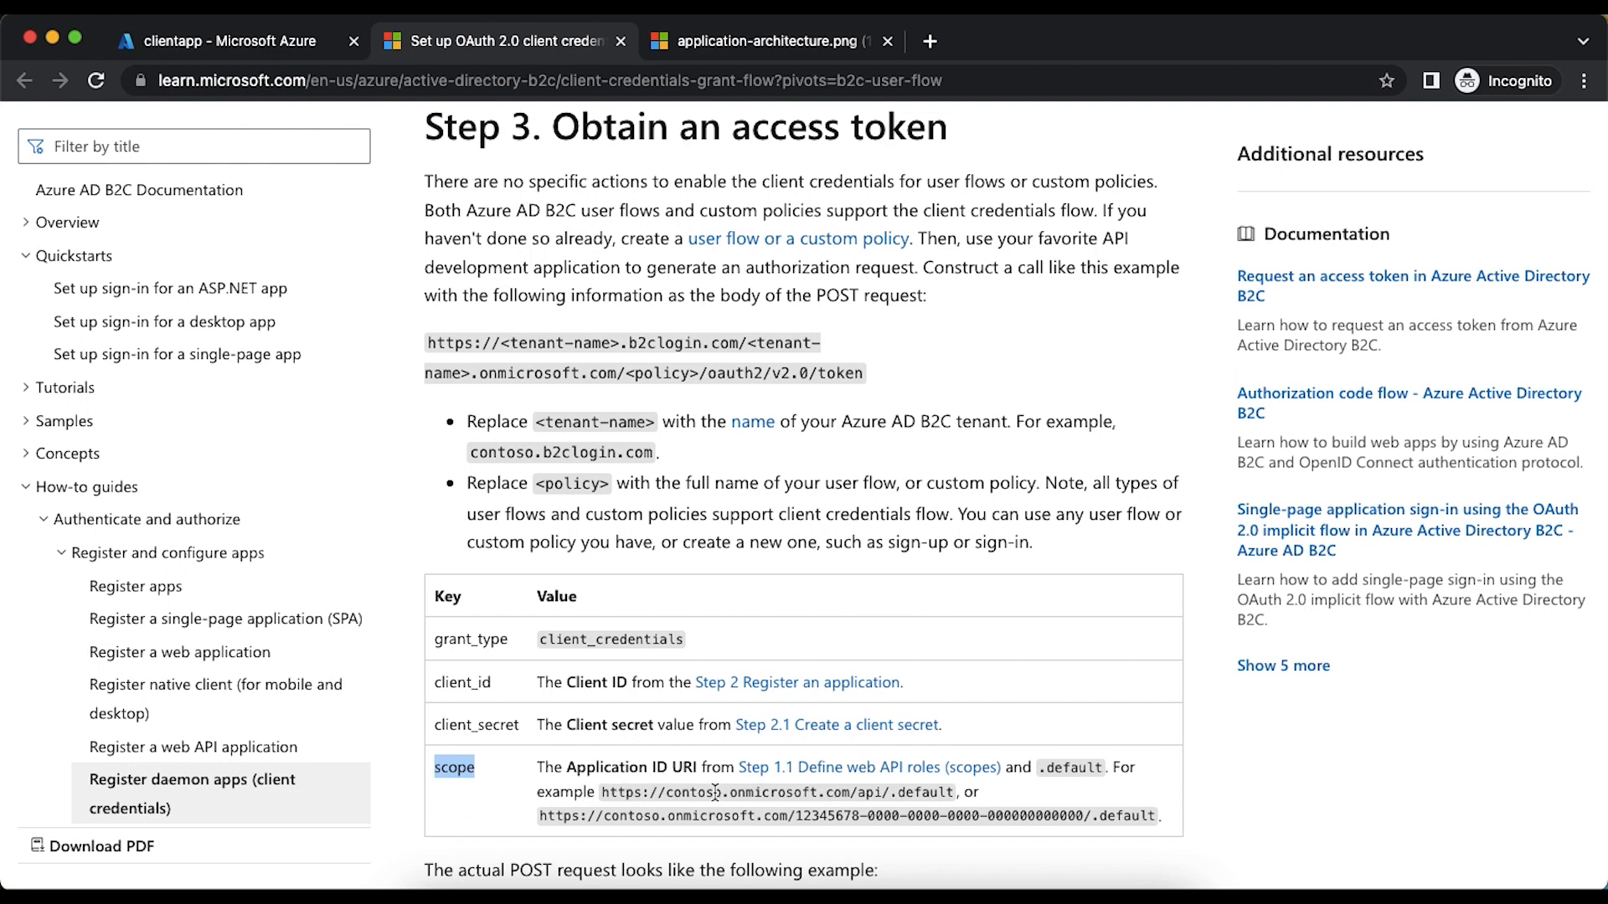
key("super+Tab")
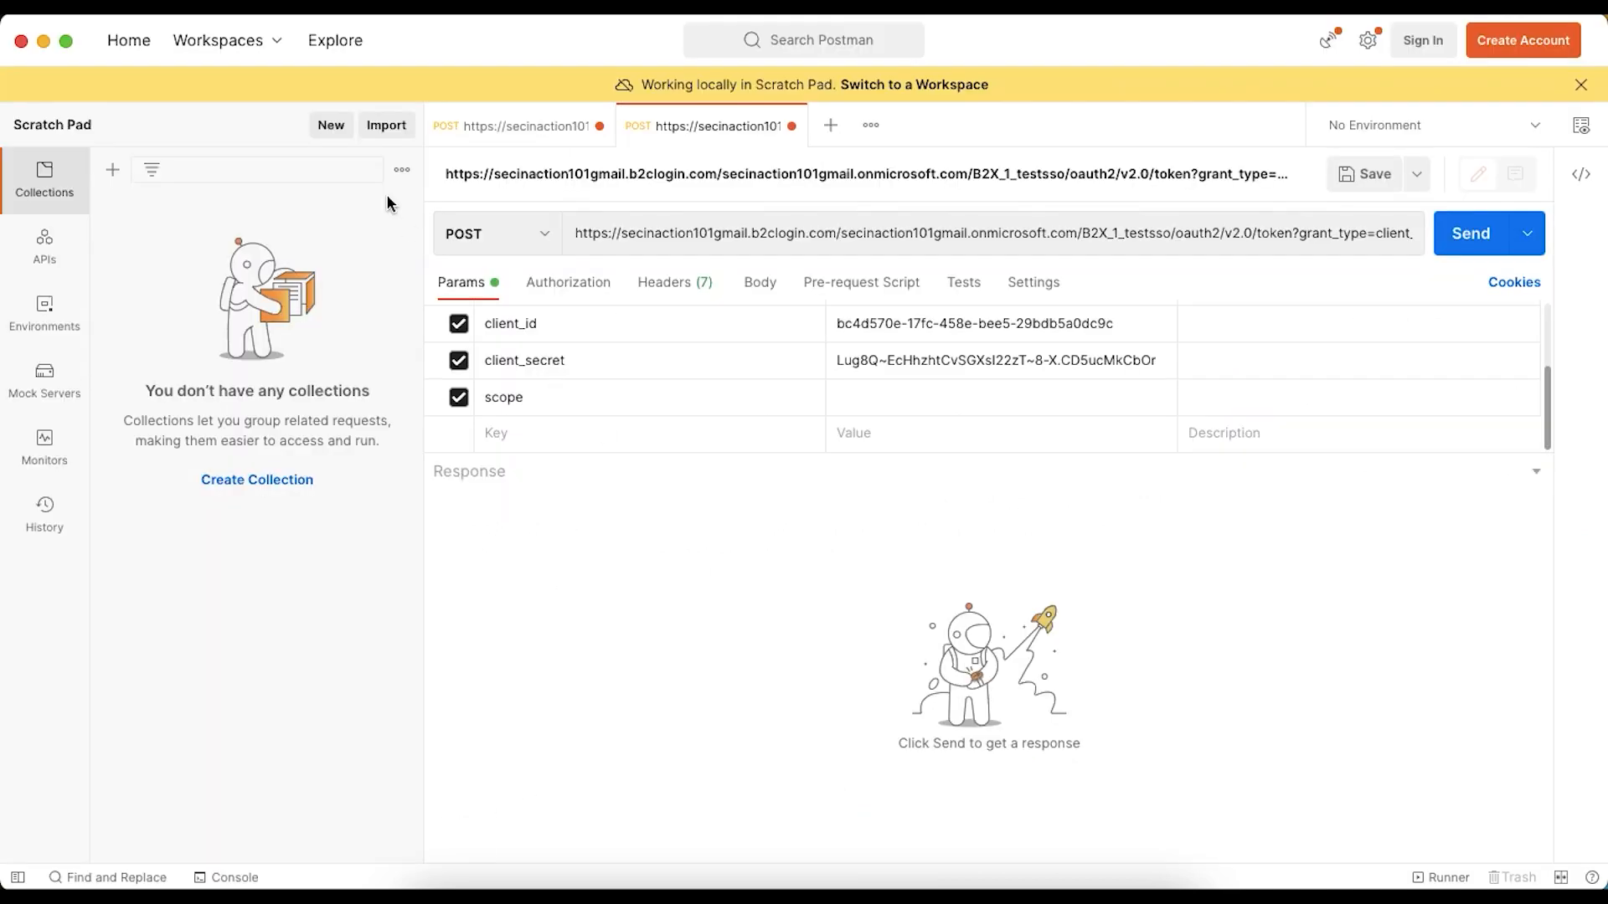
key("super+Tab")
left_click(252, 41)
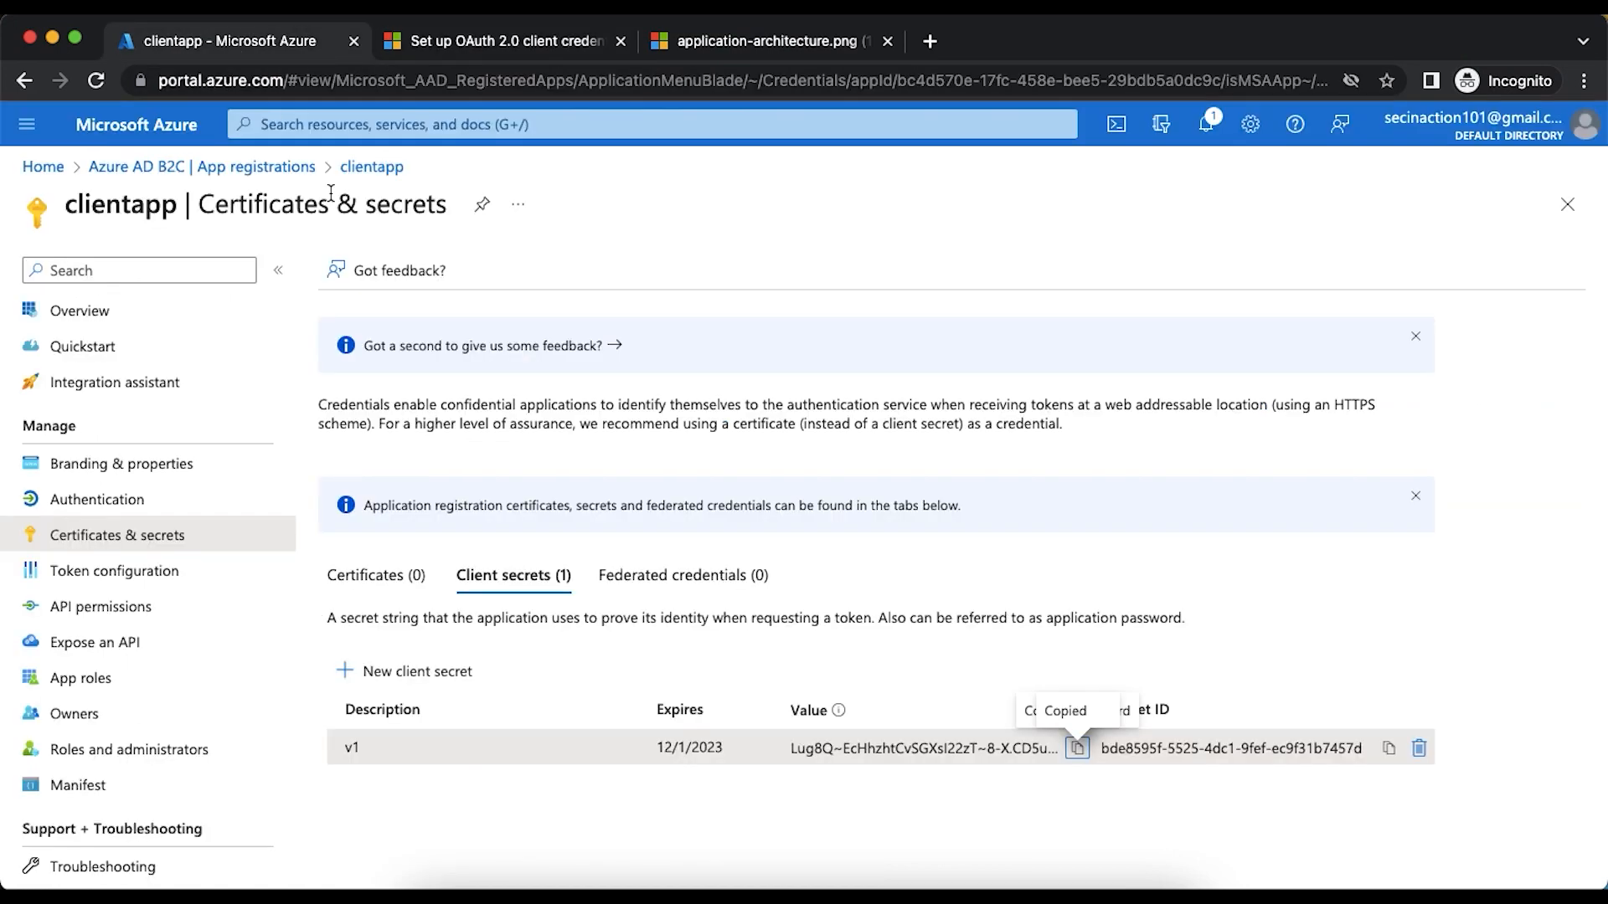
left_click(268, 168)
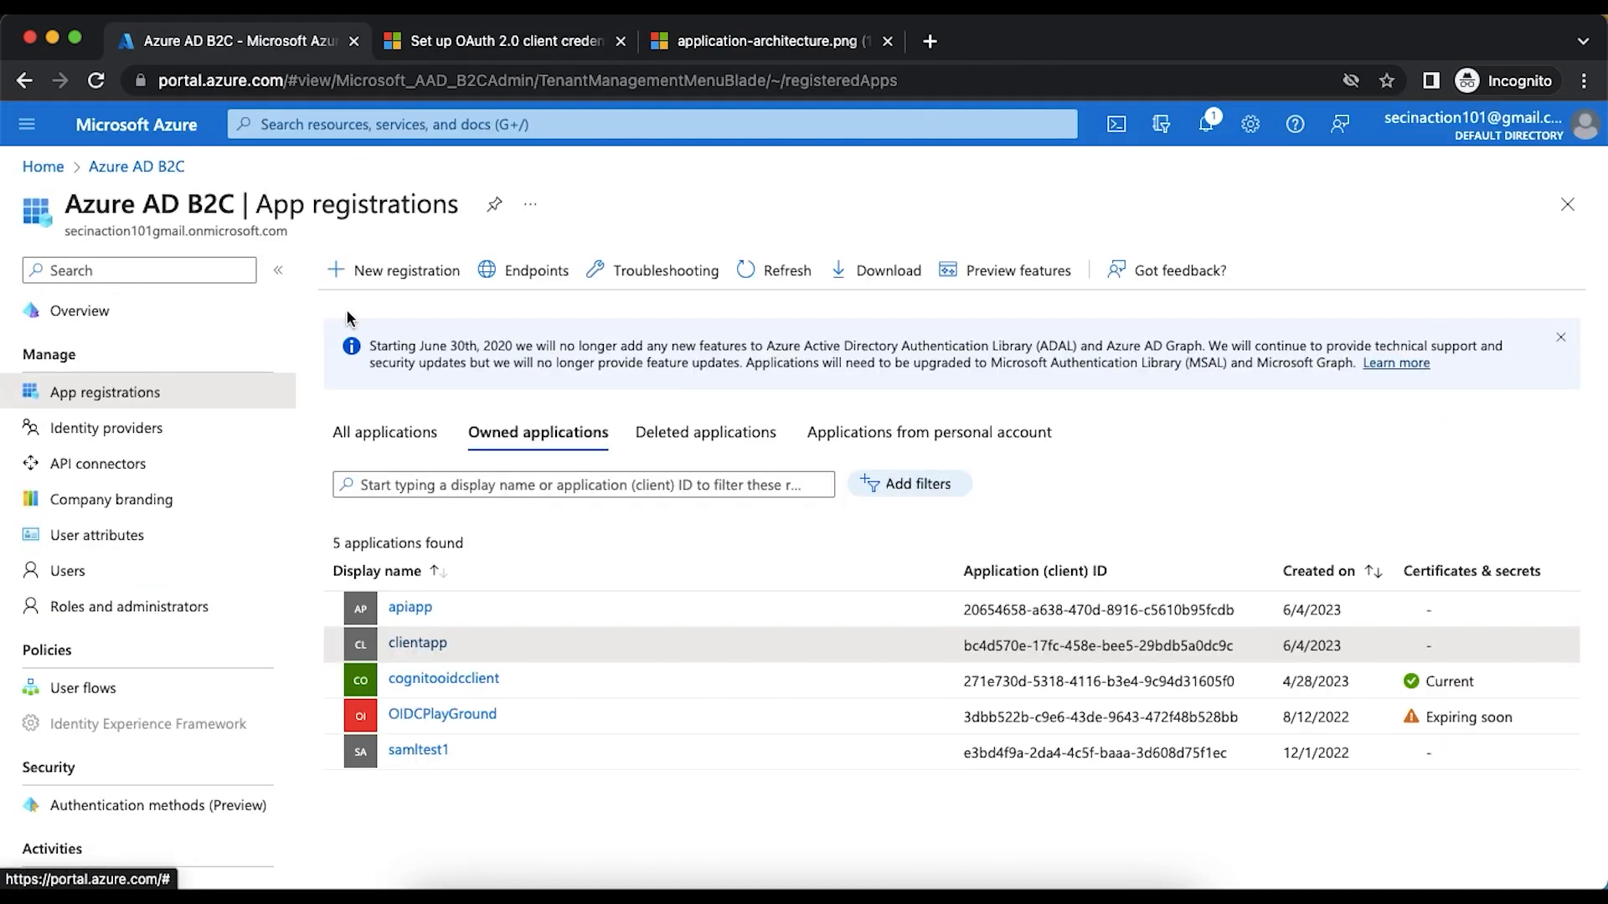
left_click(423, 616)
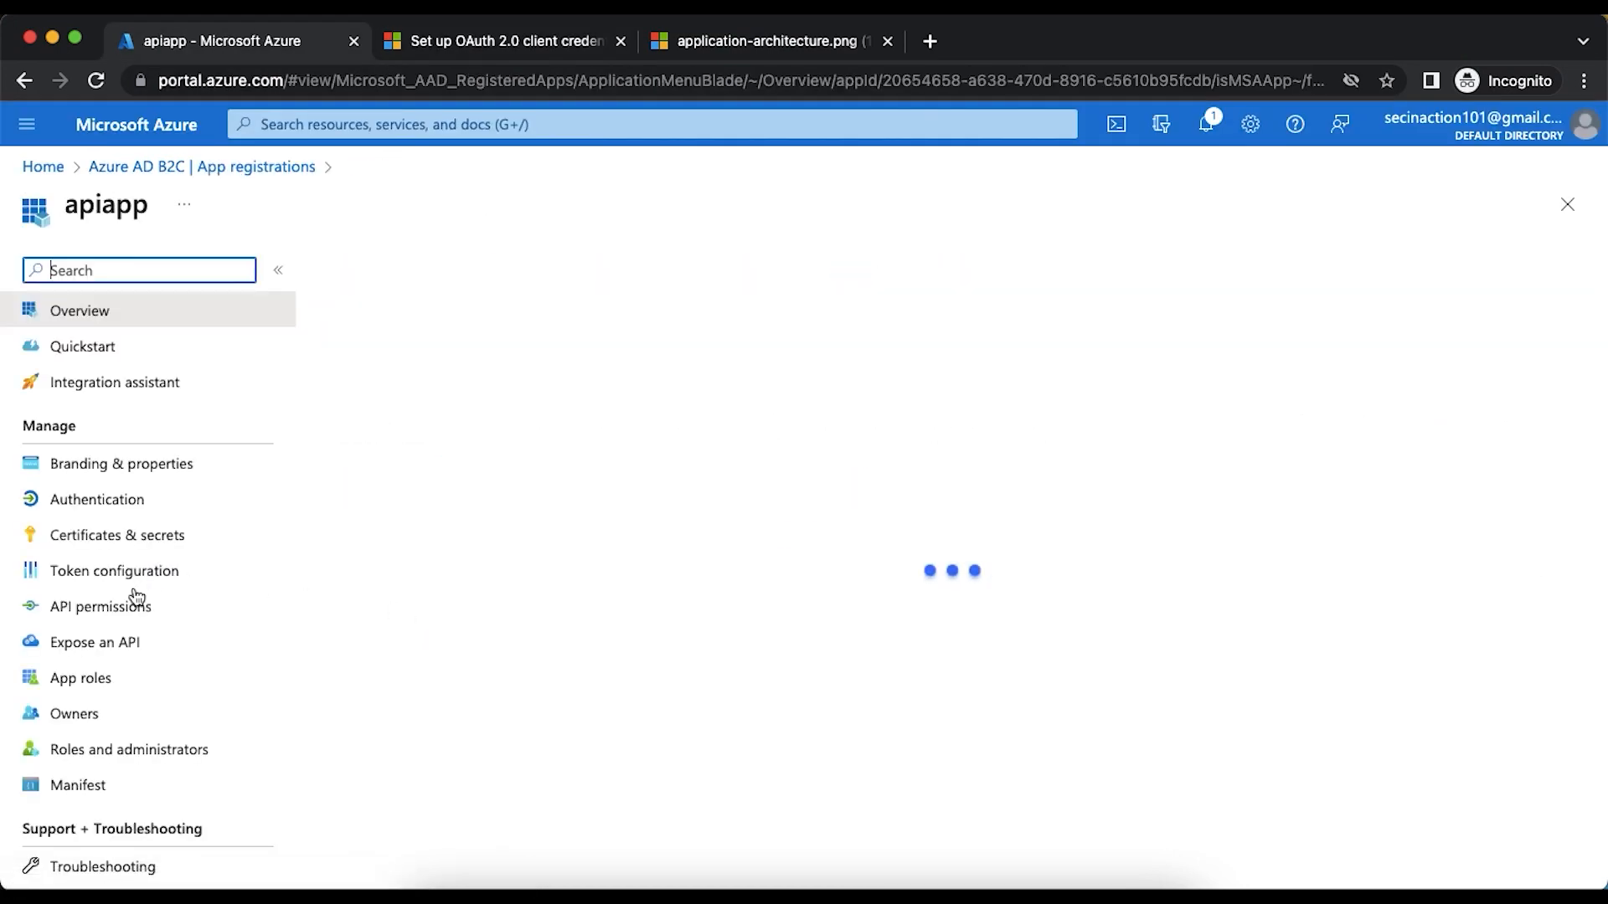
left_click(138, 641)
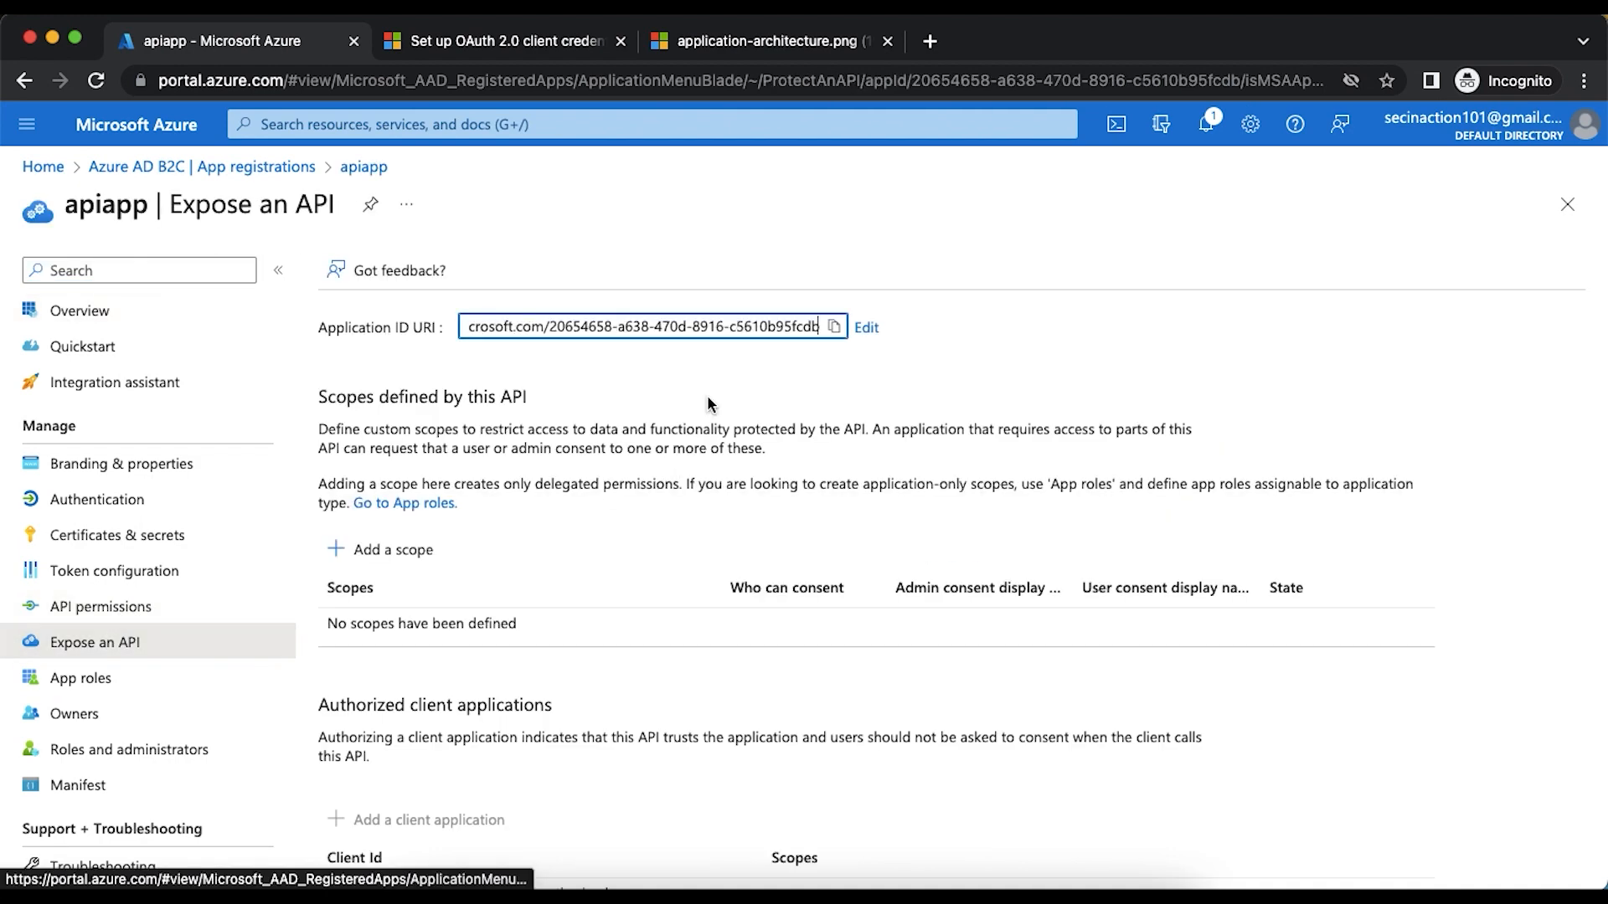
left_click(835, 326)
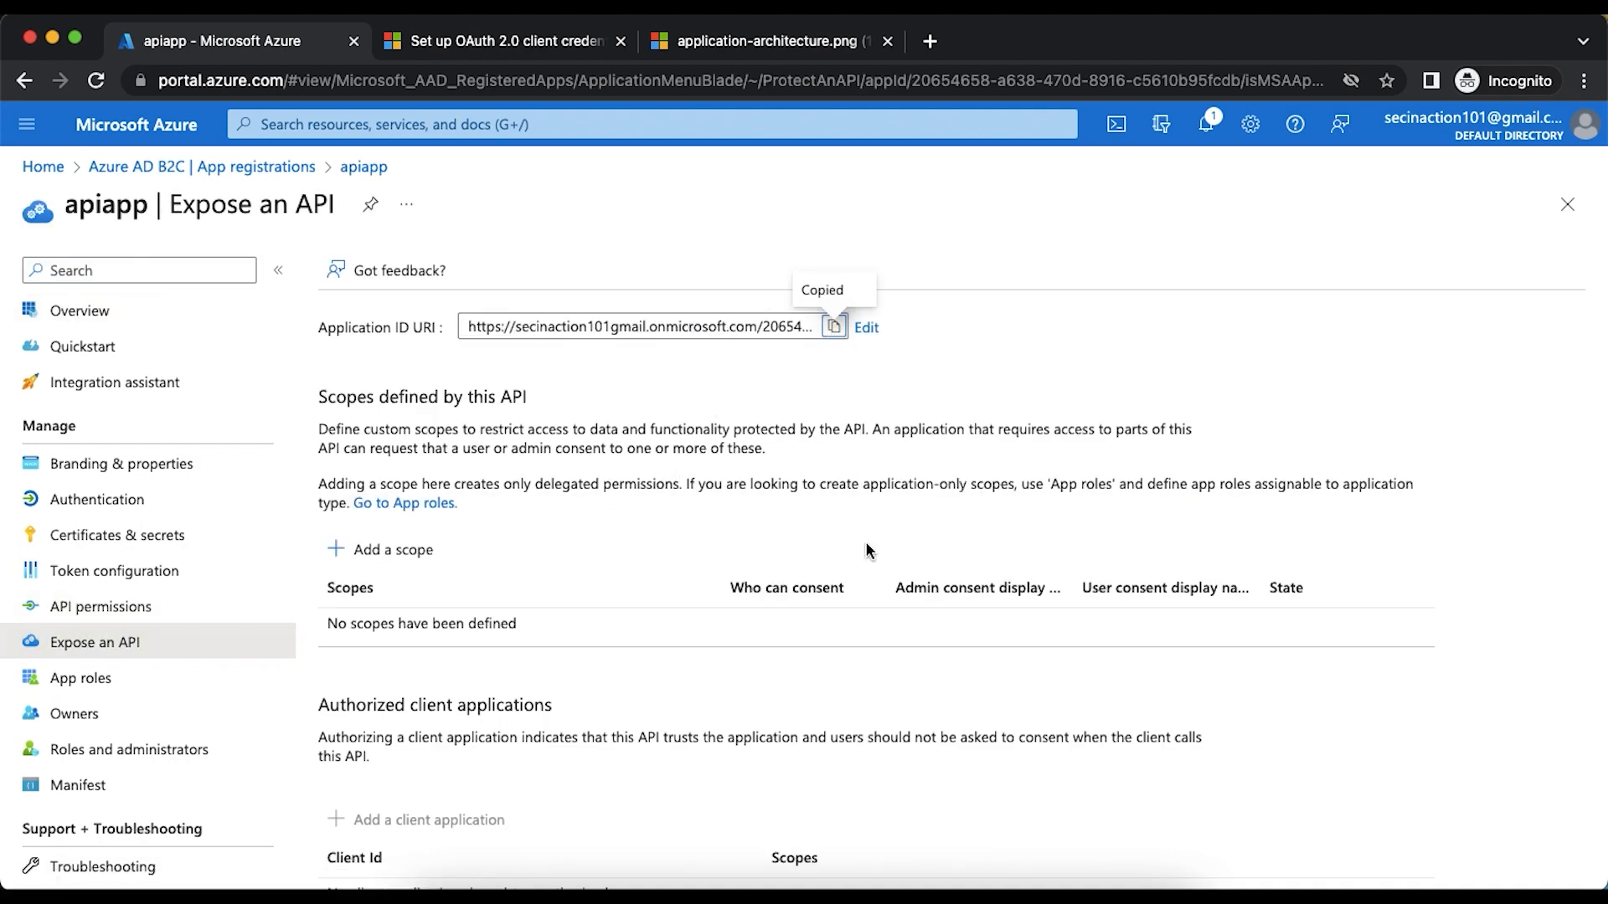
- Review the article's scope examples and paste the copied Application ID URI as the scope value in the Postman request
left_click(503, 42)
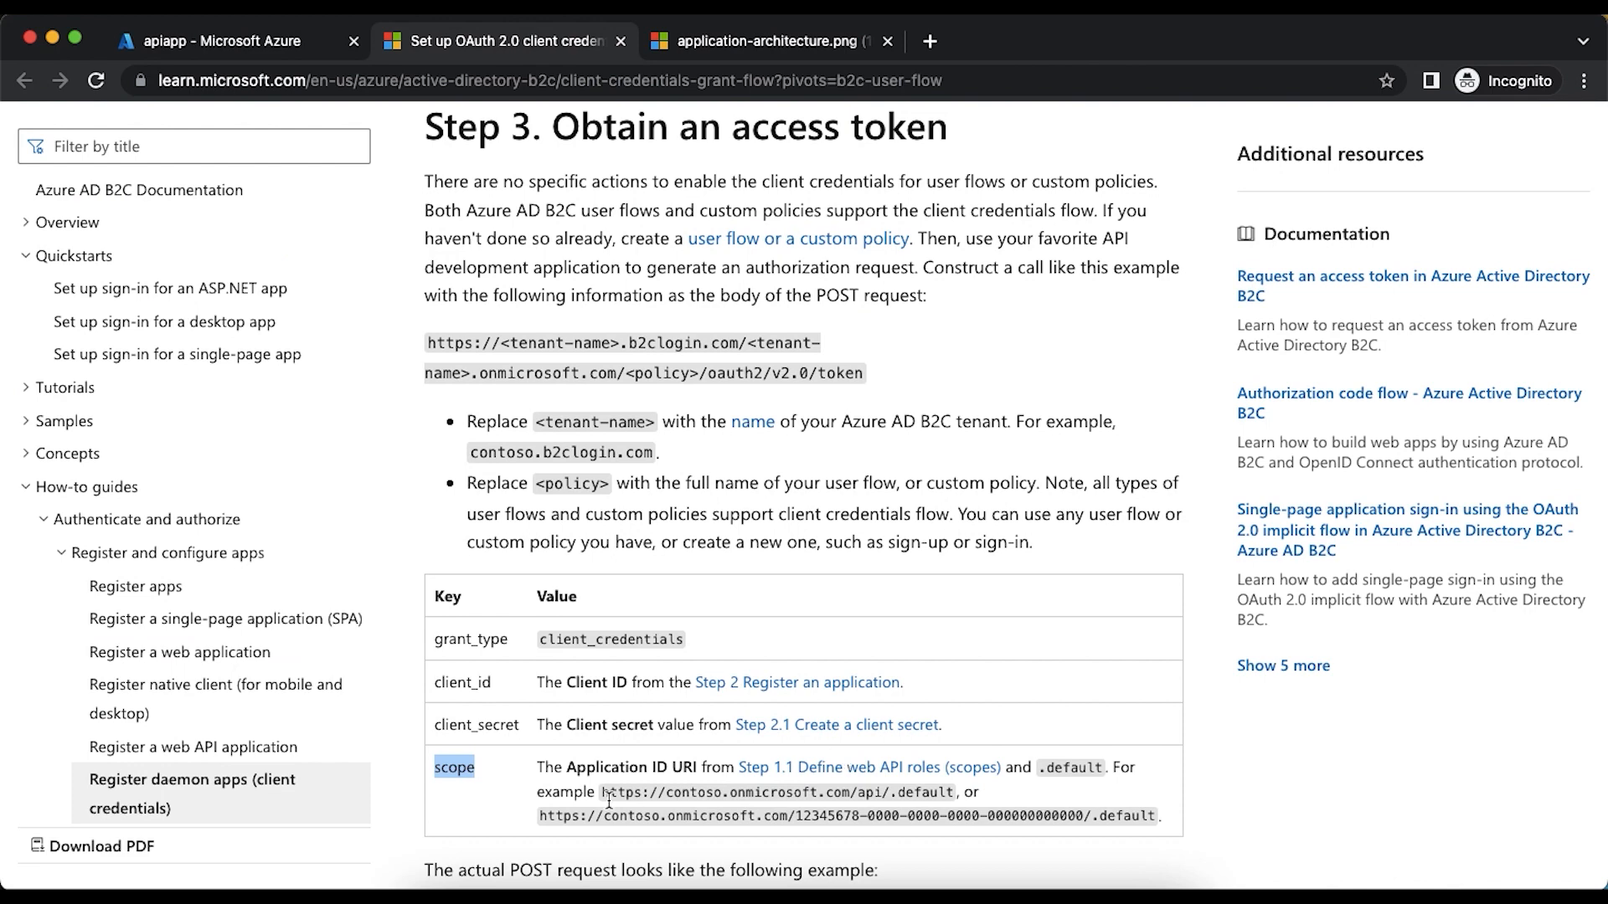
scroll(644, 802, "down", 1)
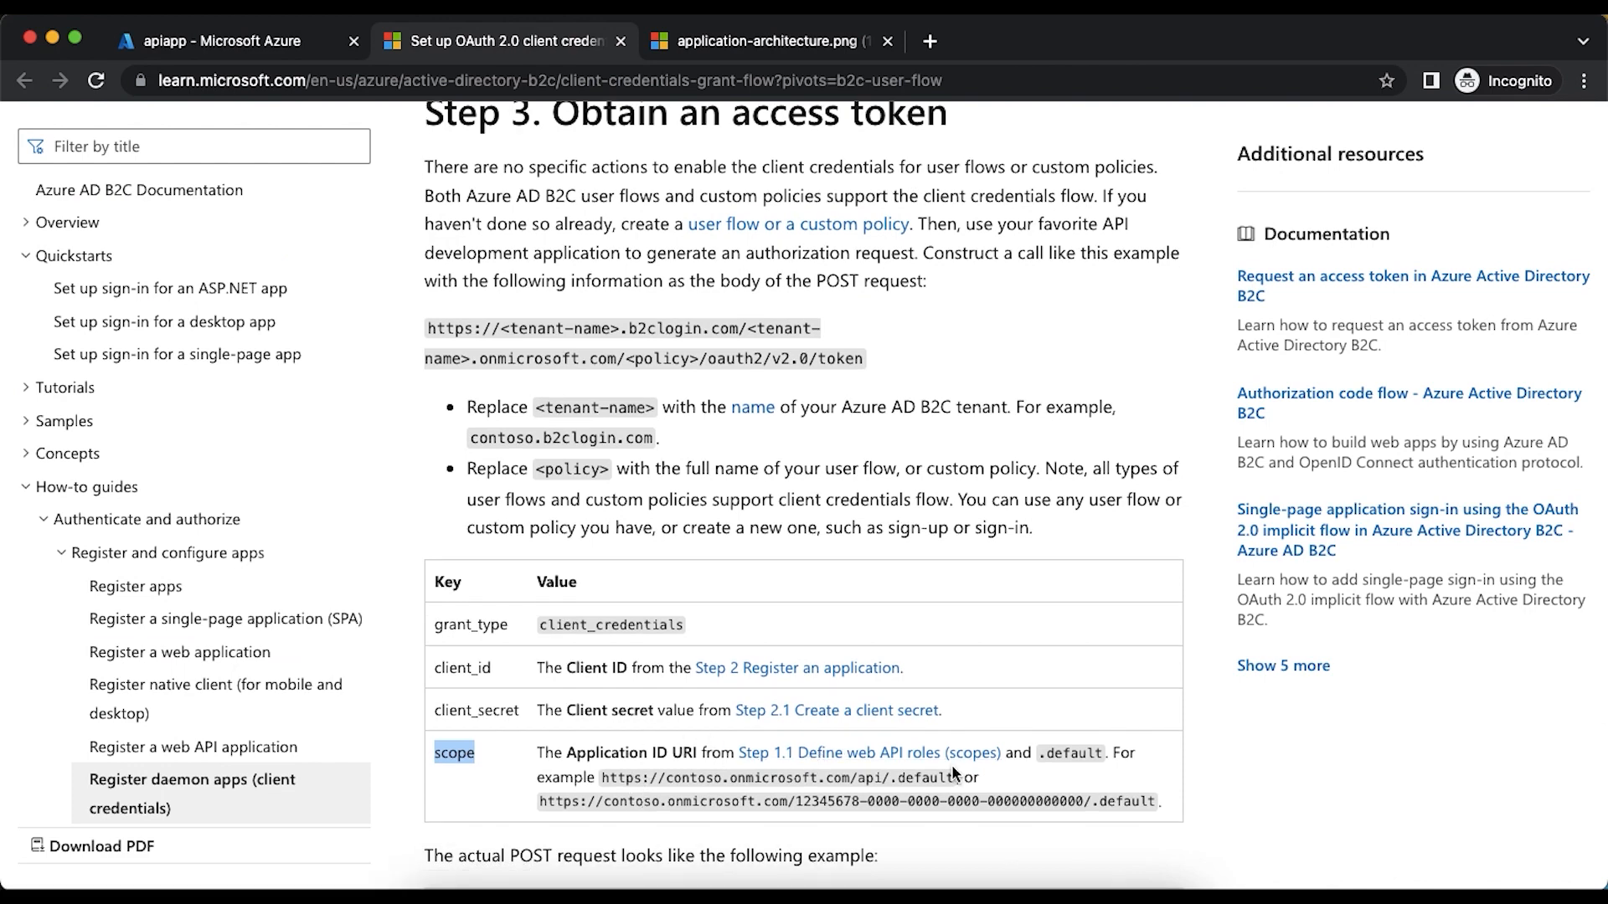
key("super+Tab")
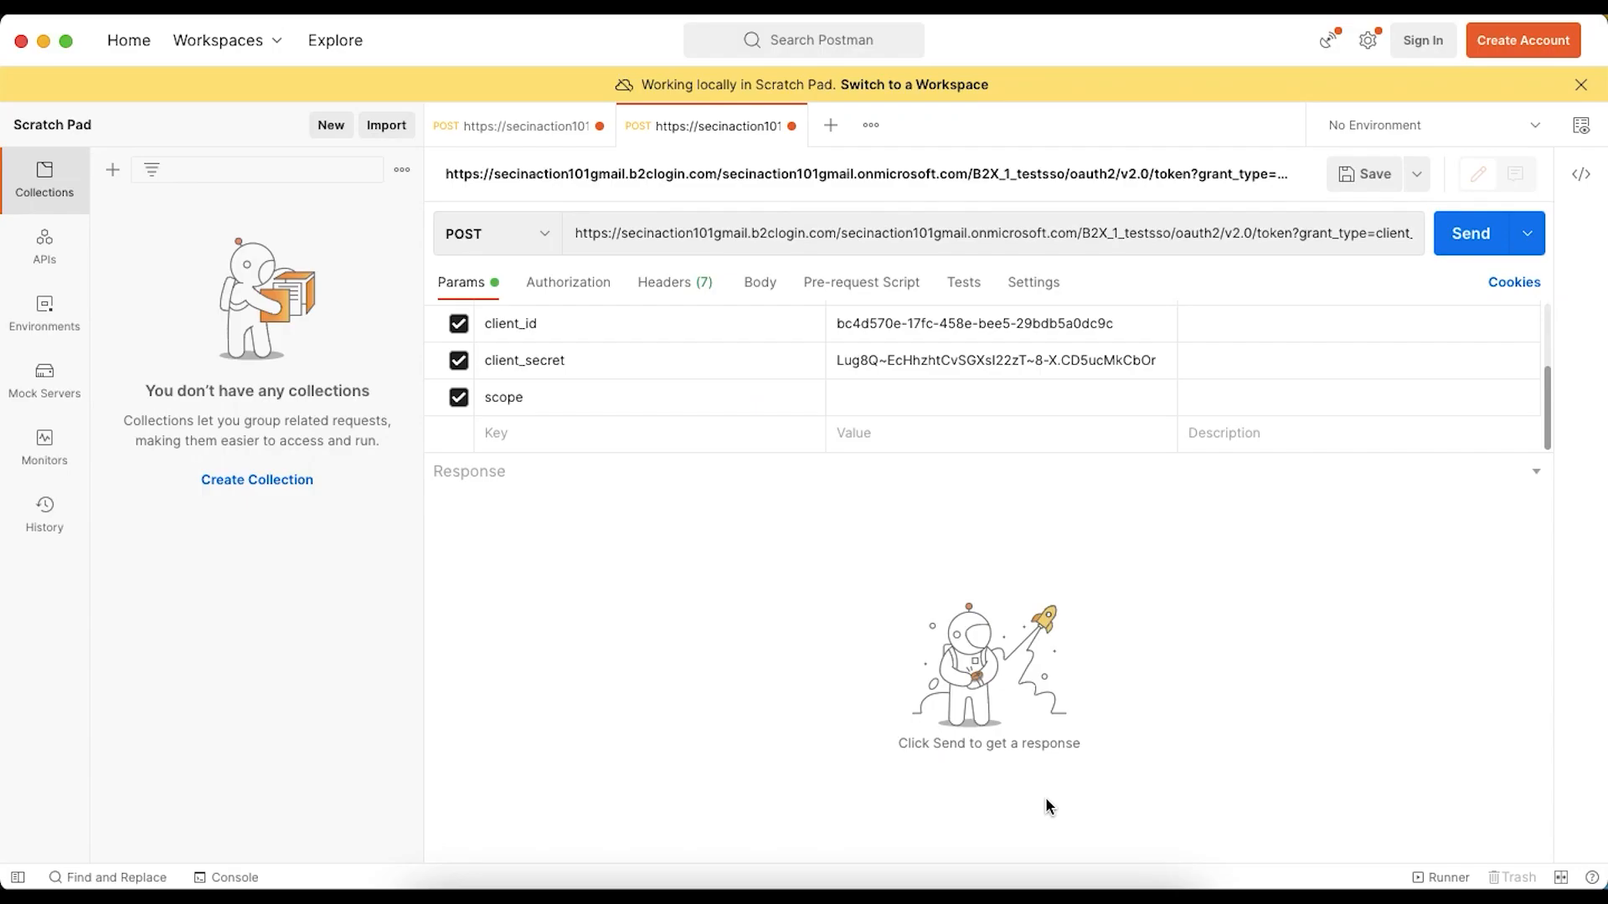
left_click(896, 396)
key("super+v")
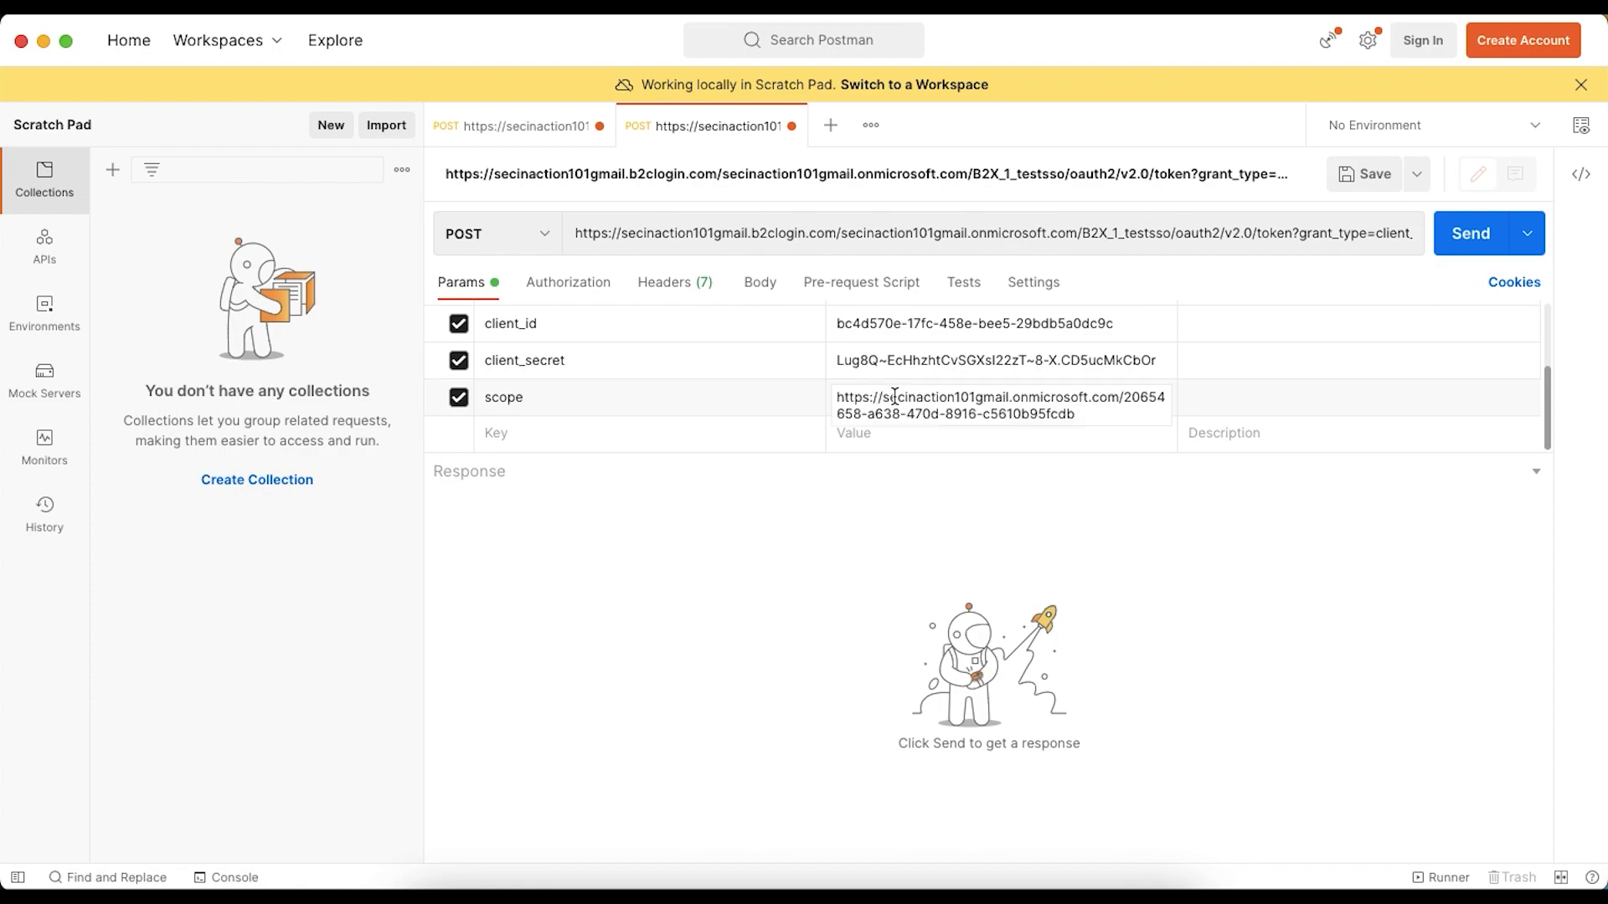
- Append /.default to the scope value, following the article's example, and send the POST request for the access token
key("super+Tab")
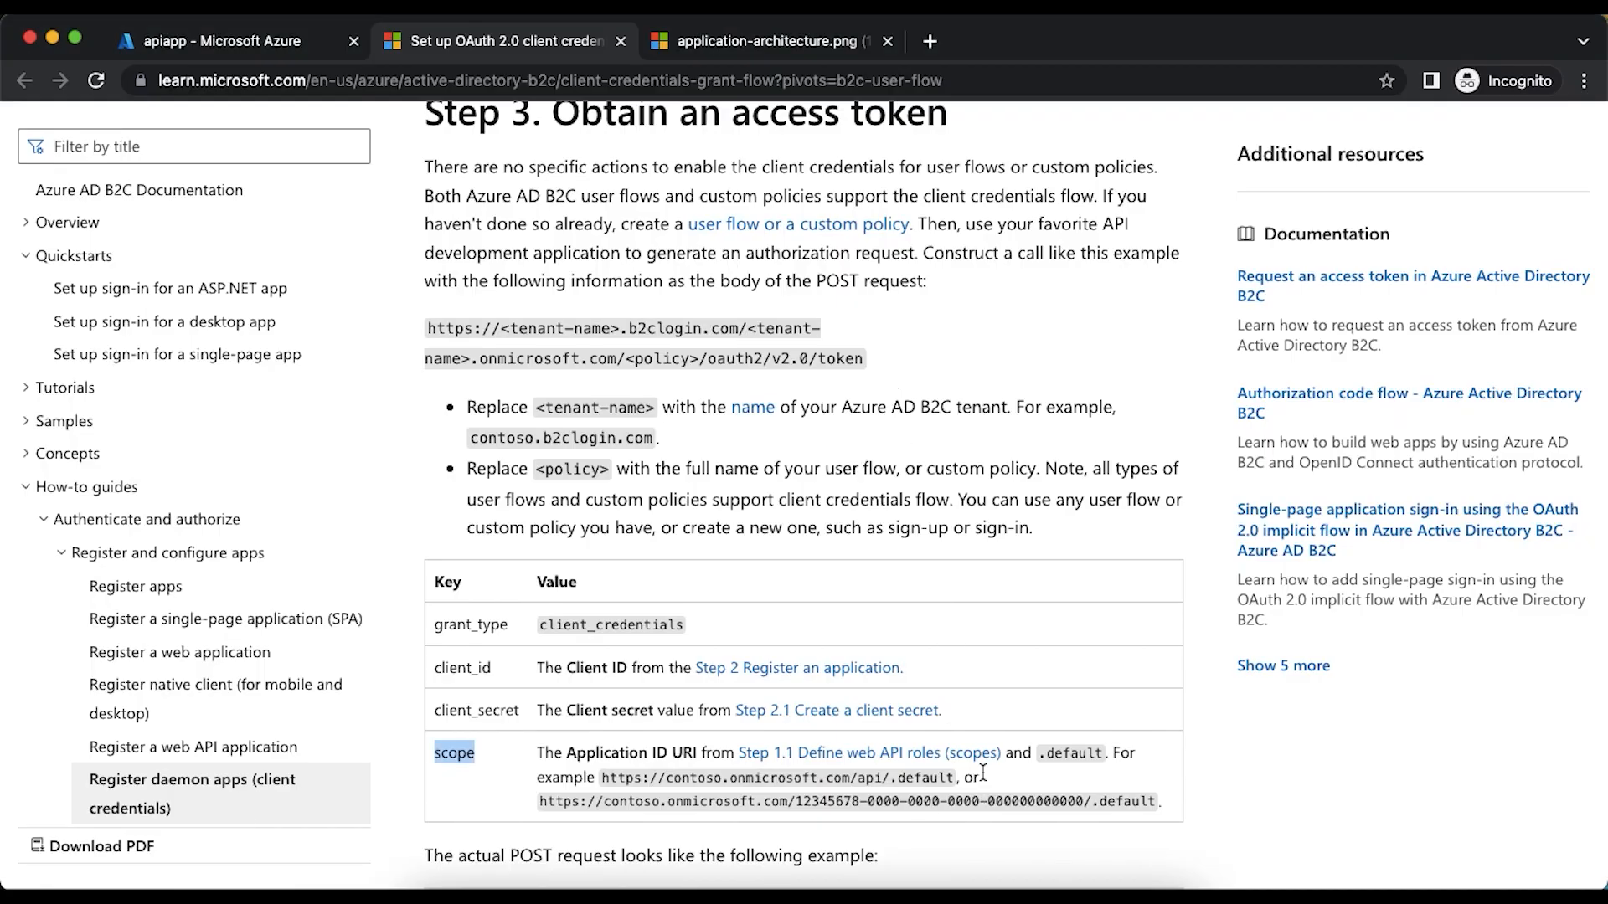
key("super+Tab")
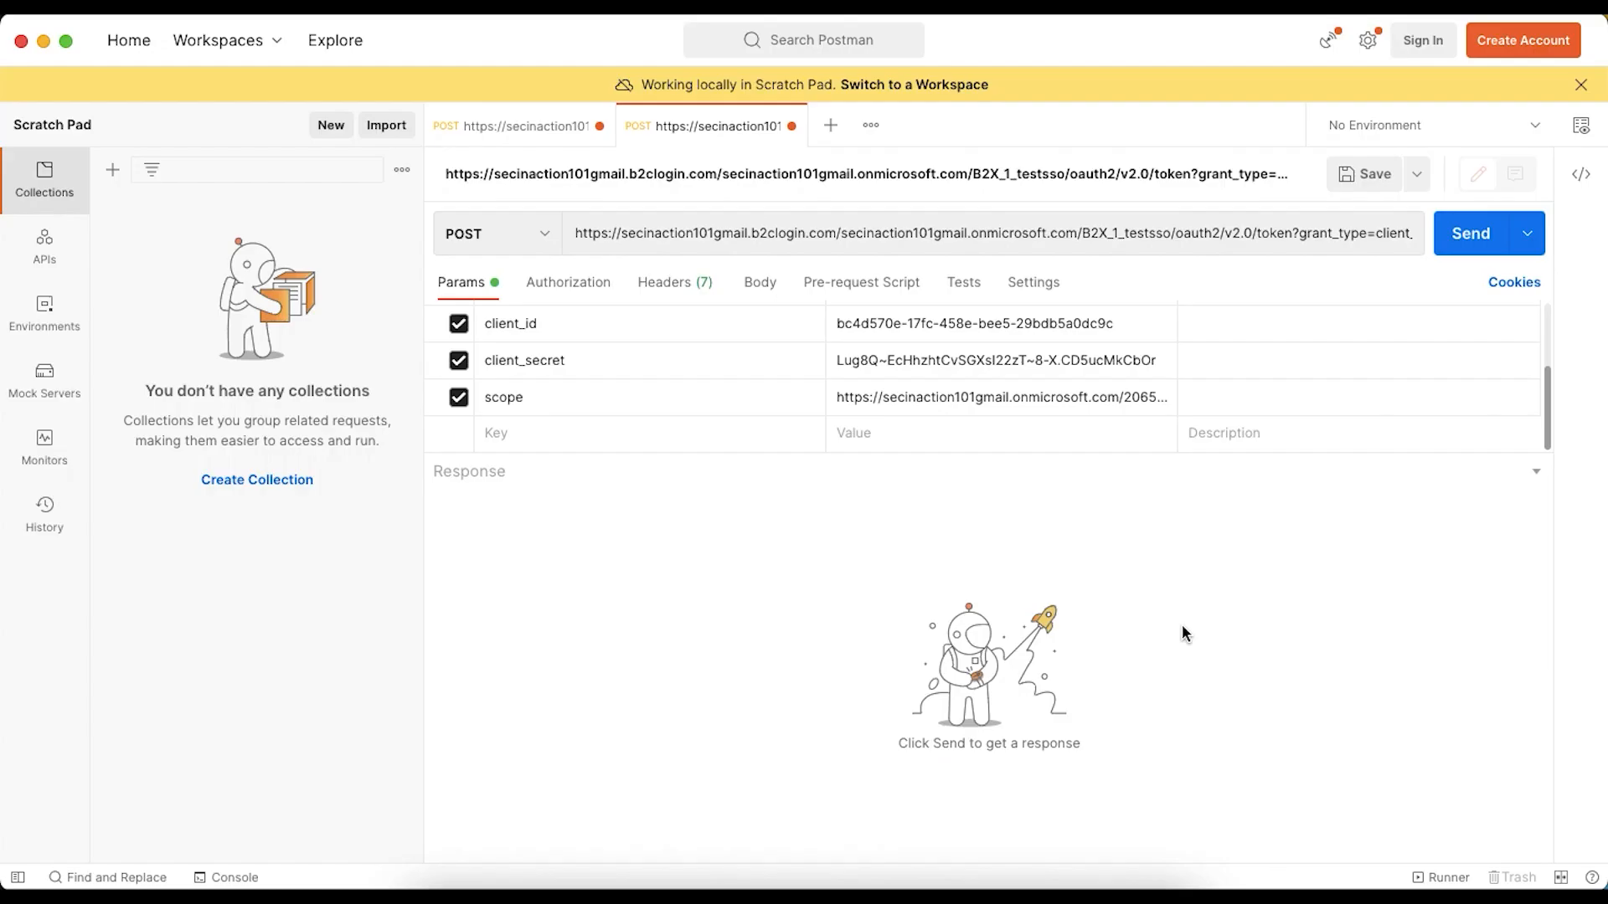
left_click(1104, 407)
type("/")
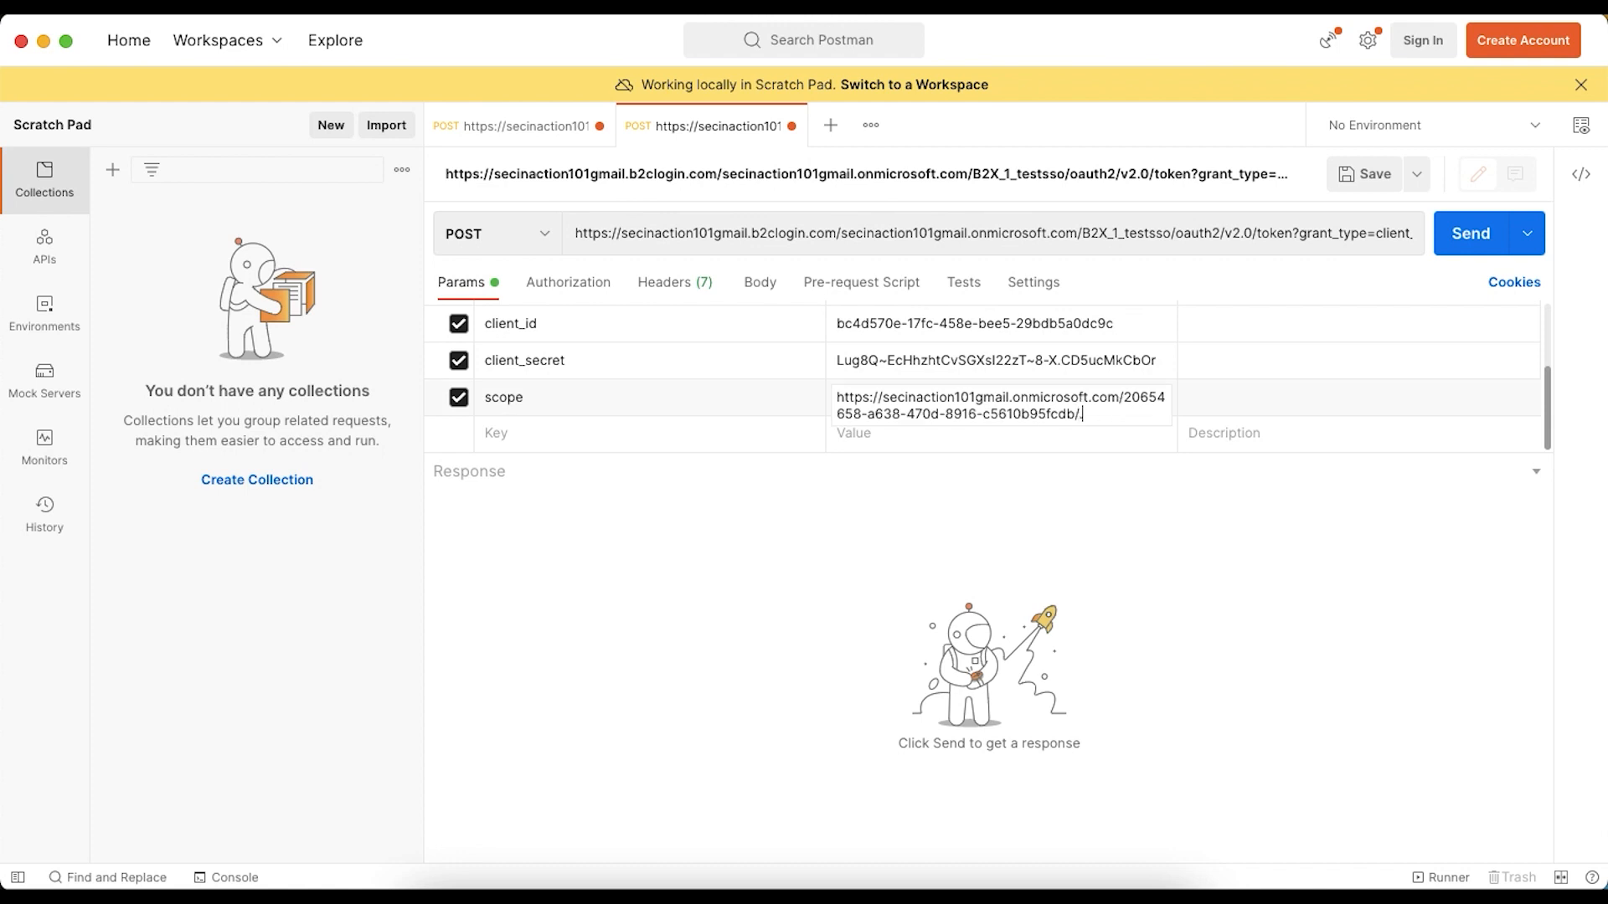
left_click(1447, 248)
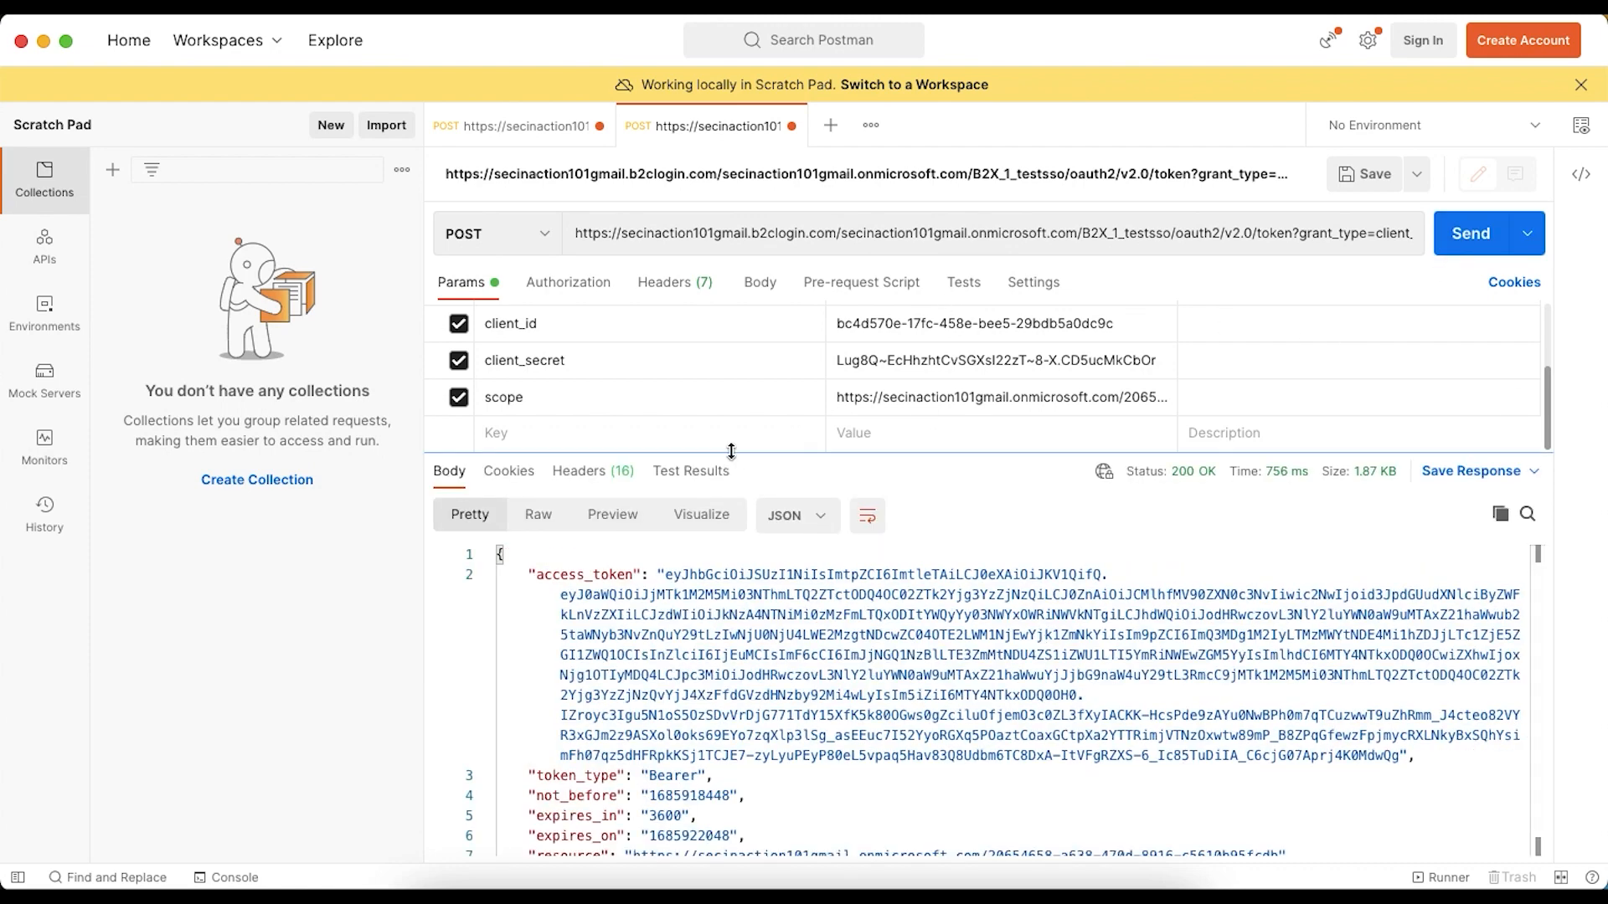
- Examine the access token response in Postman and compare its fields with the article's sample JSON response
scroll(647, 606, "down", 1)
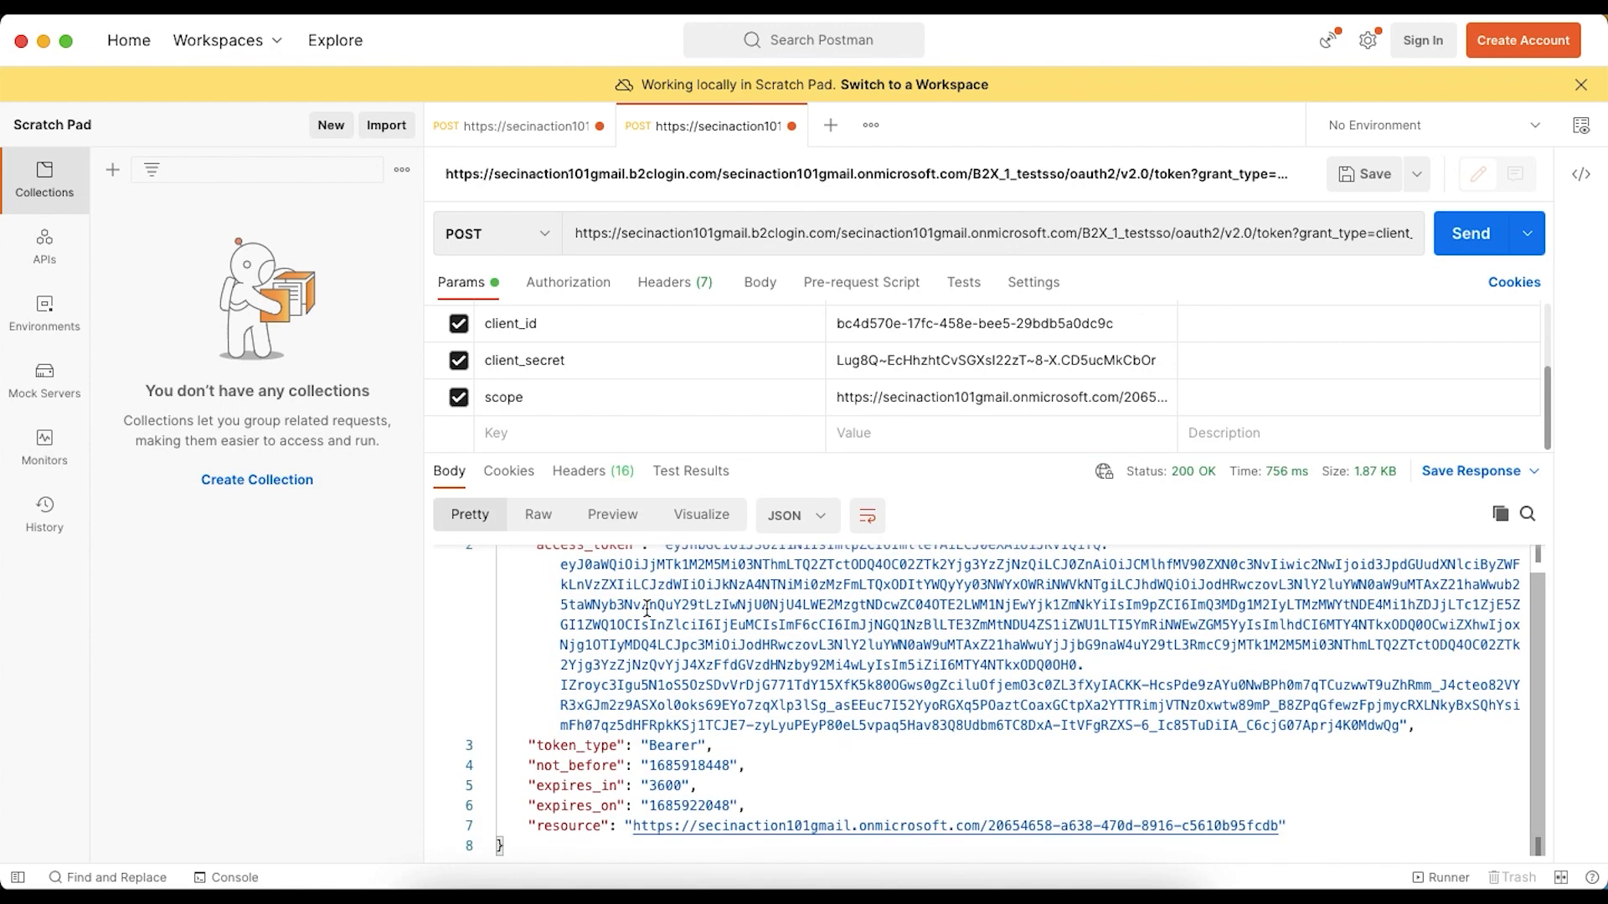
scroll(647, 606, "up", 1)
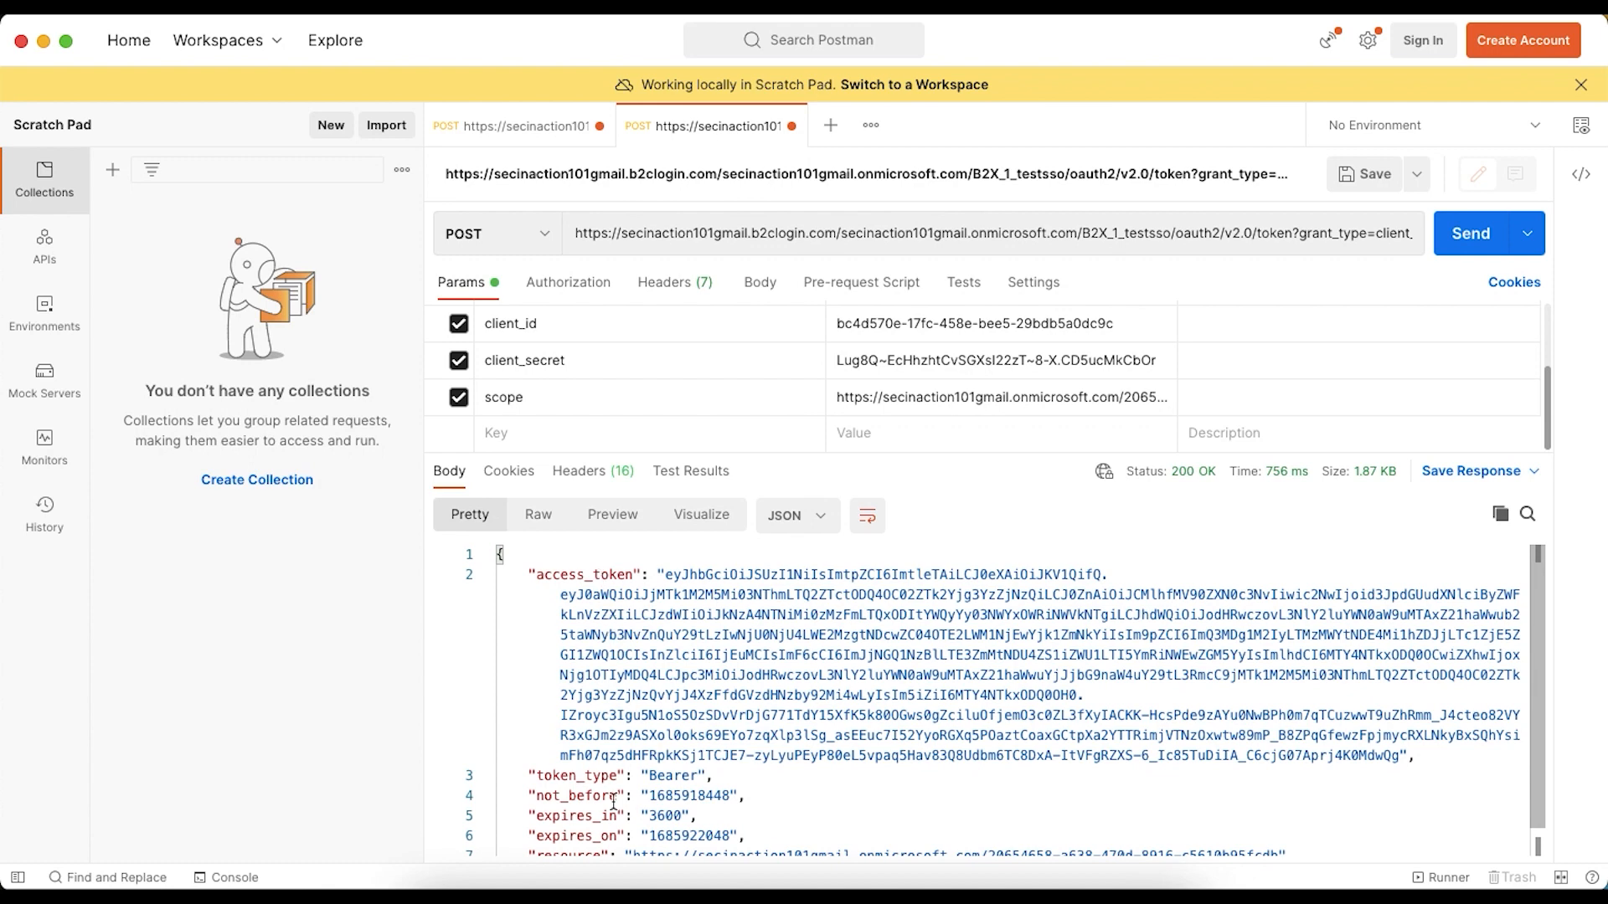
scroll(613, 802, "down", 1)
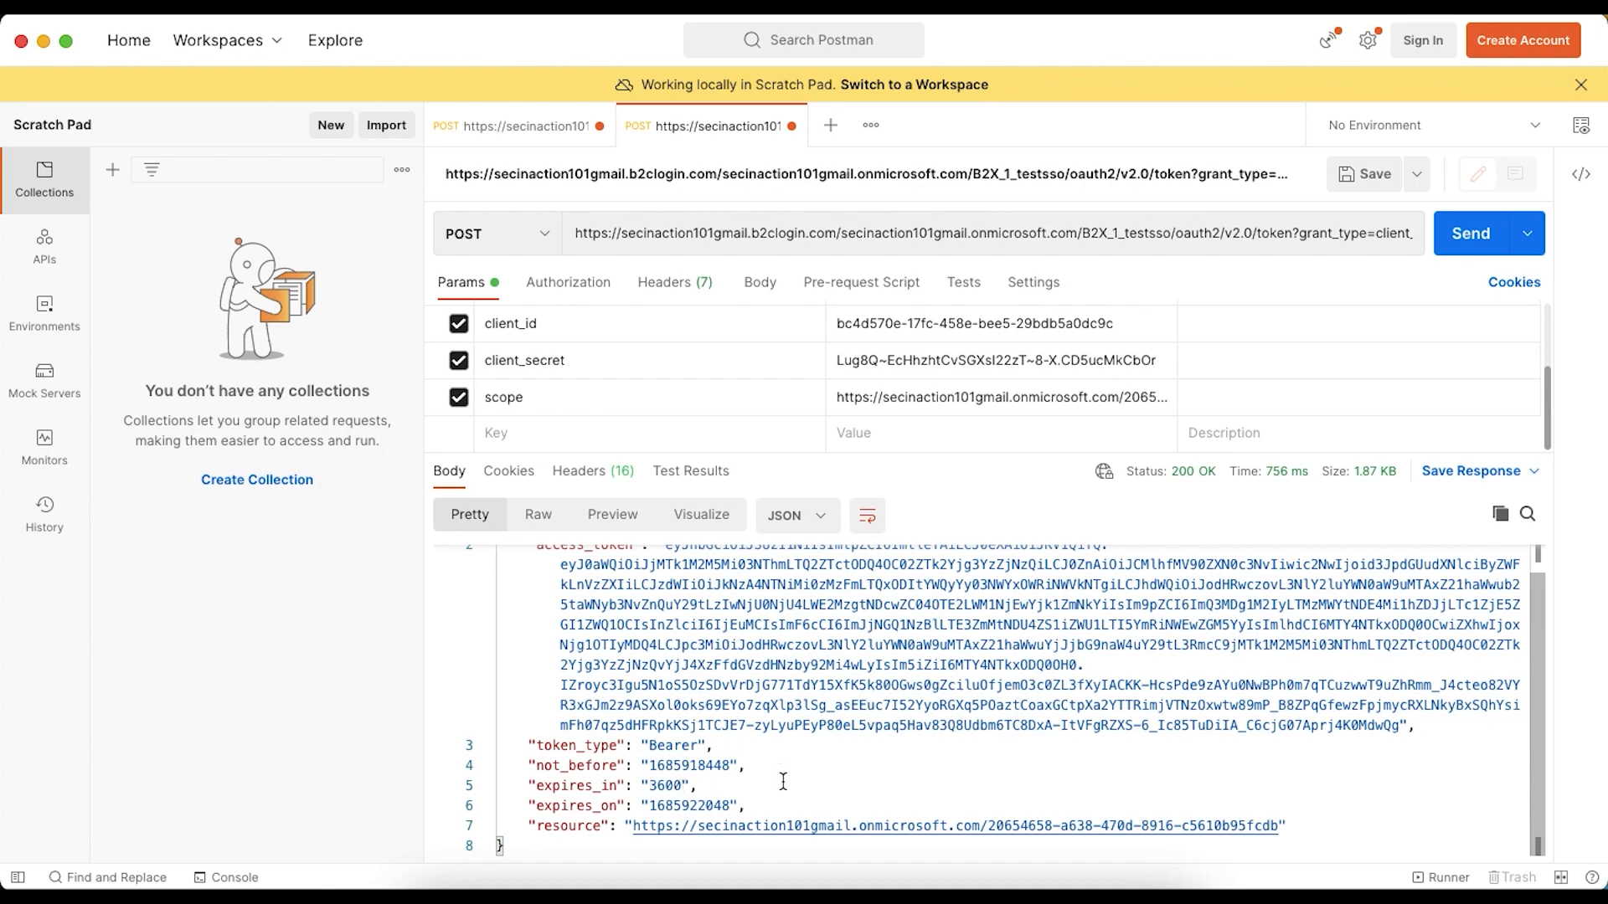
key("super+Tab")
scroll(783, 782, "down", 5)
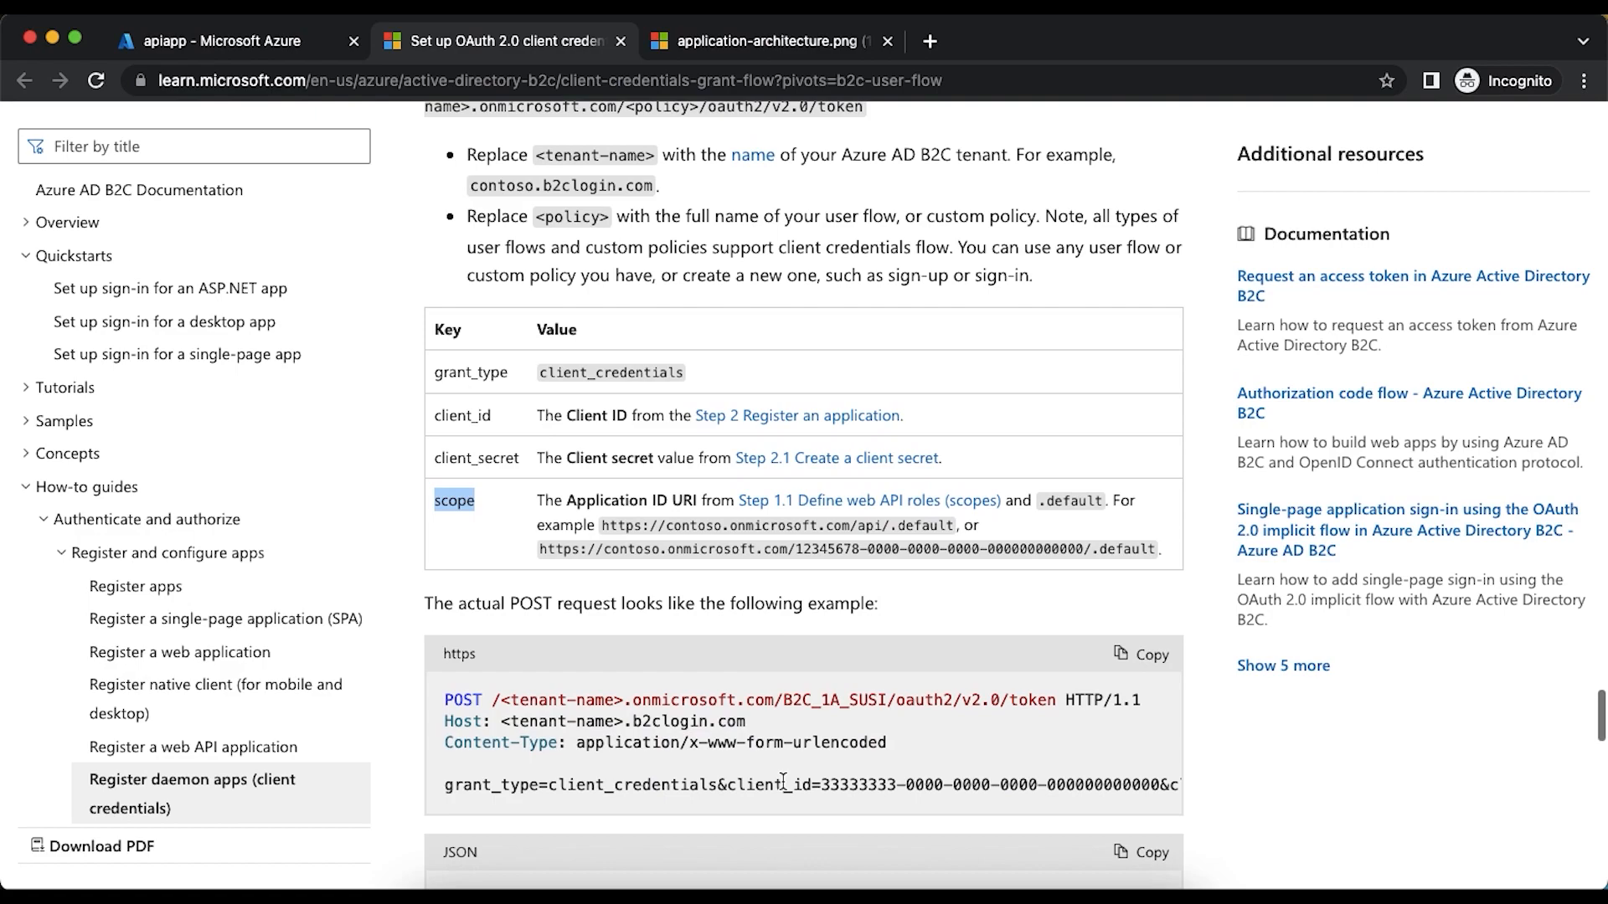
scroll(783, 782, "down", 3)
key("super+Tab")
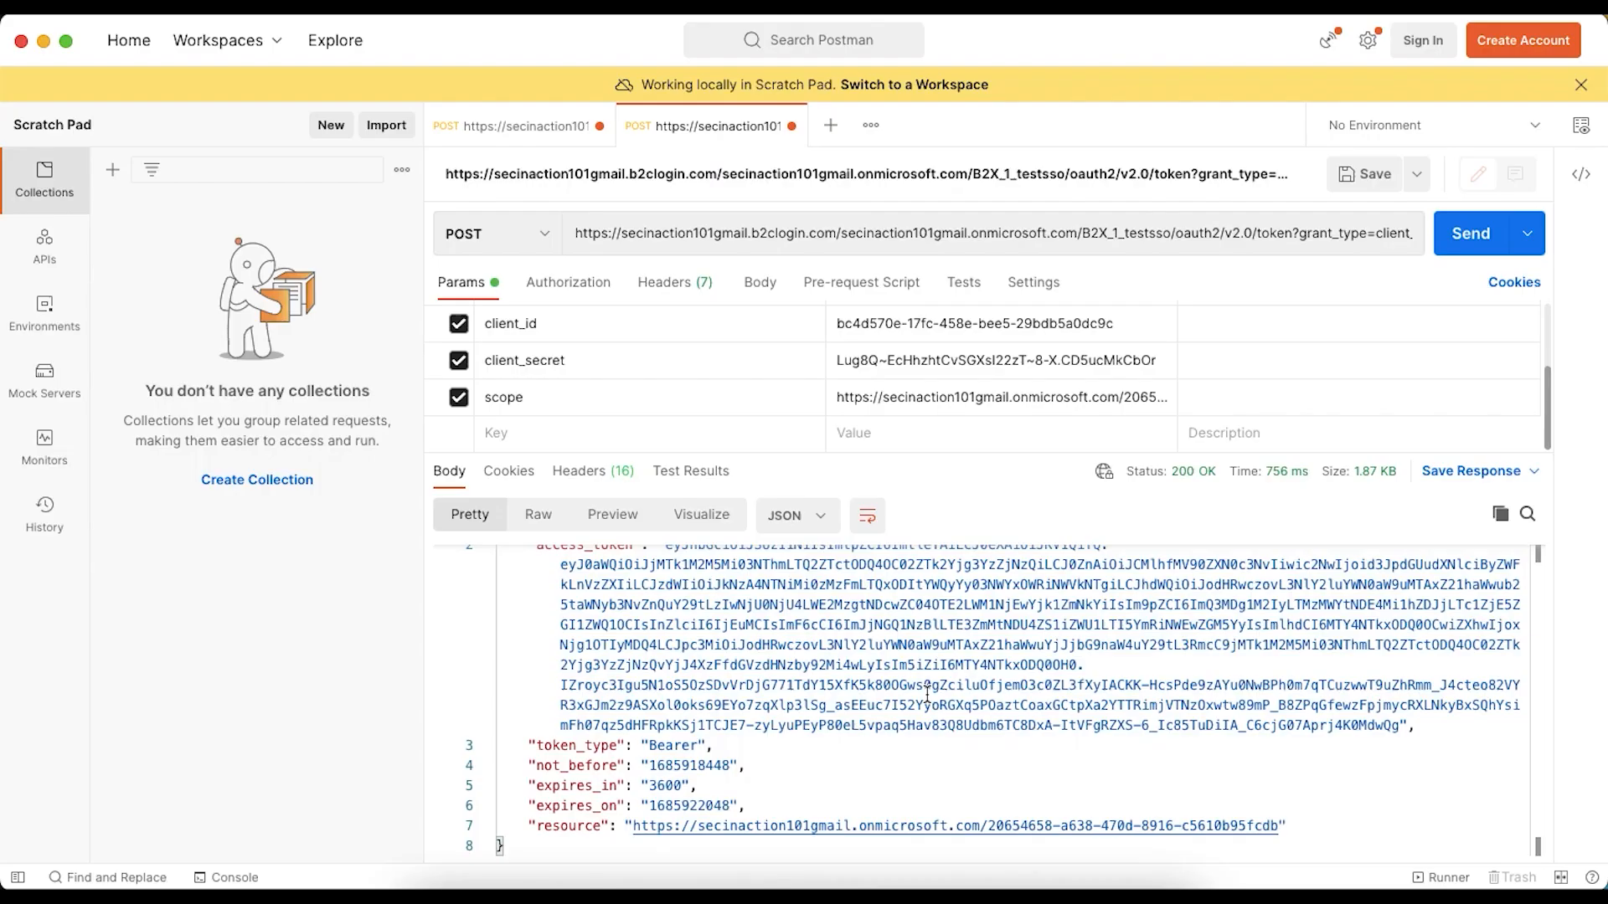
key("super+Tab")
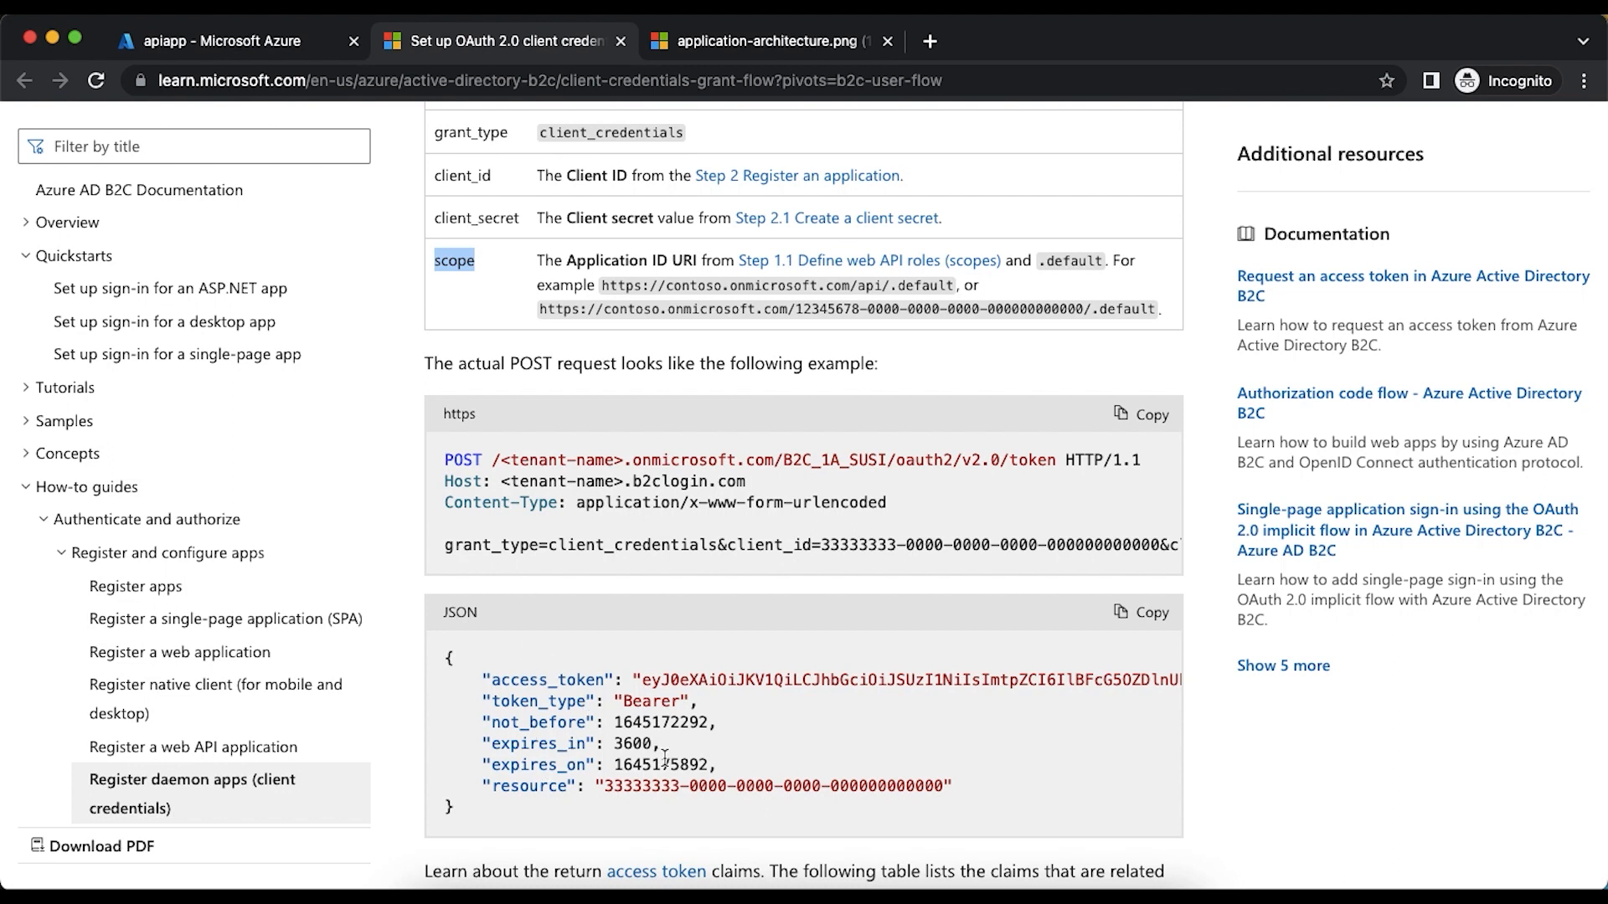
- Compare the response's resource value with apiapp's Application (client) ID in the Azure portal, and consult the application architecture diagram
key("super+Tab")
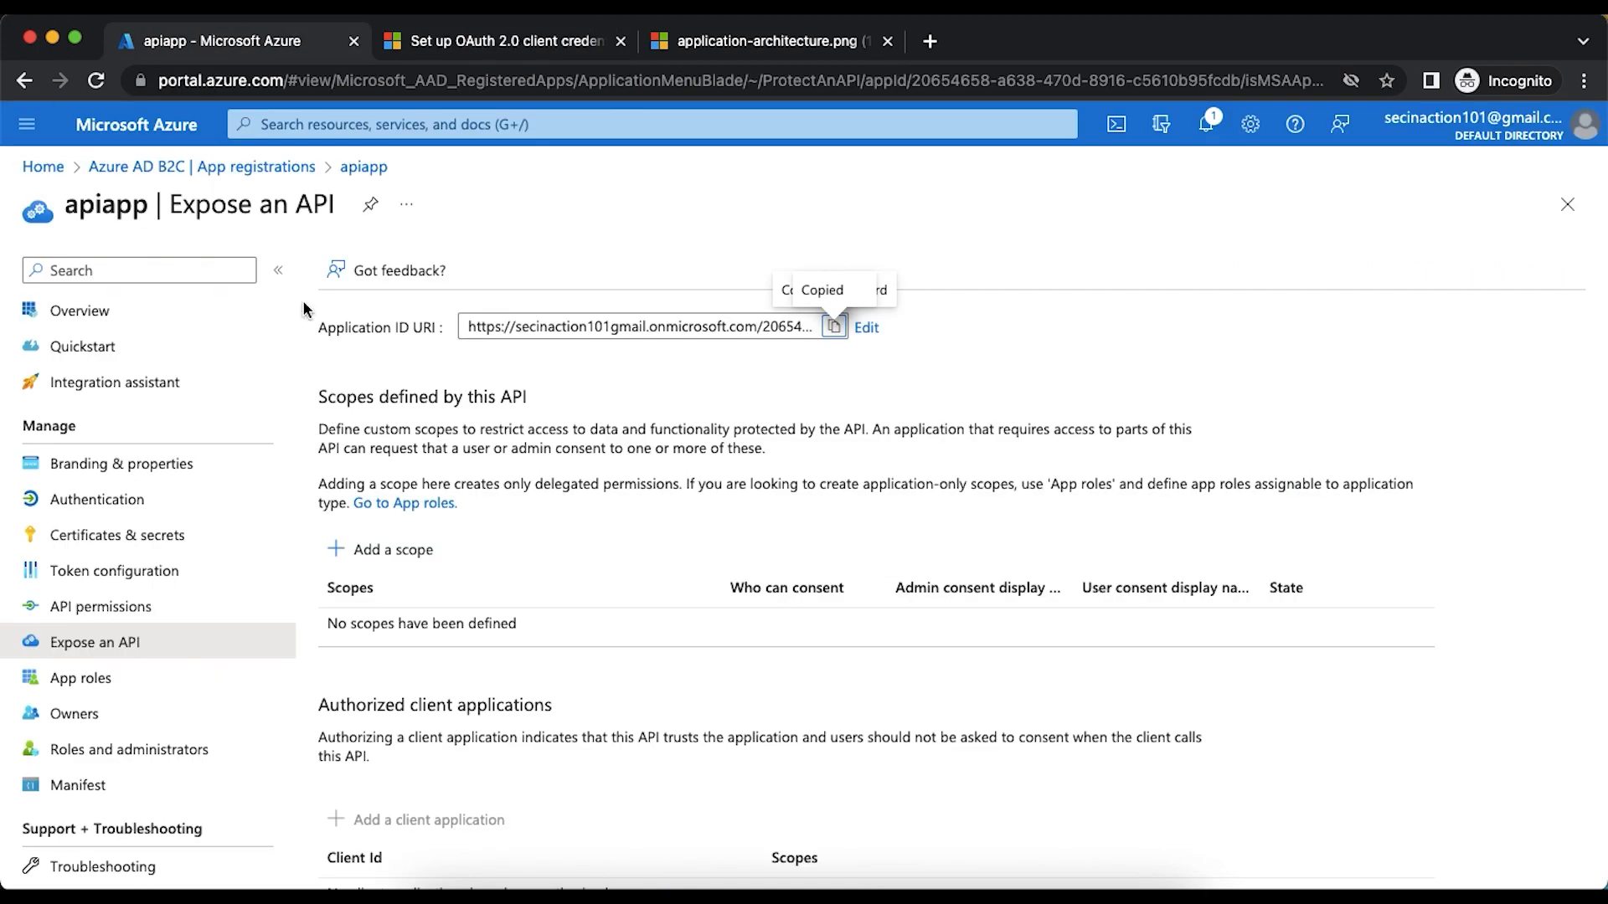
left_click(108, 312)
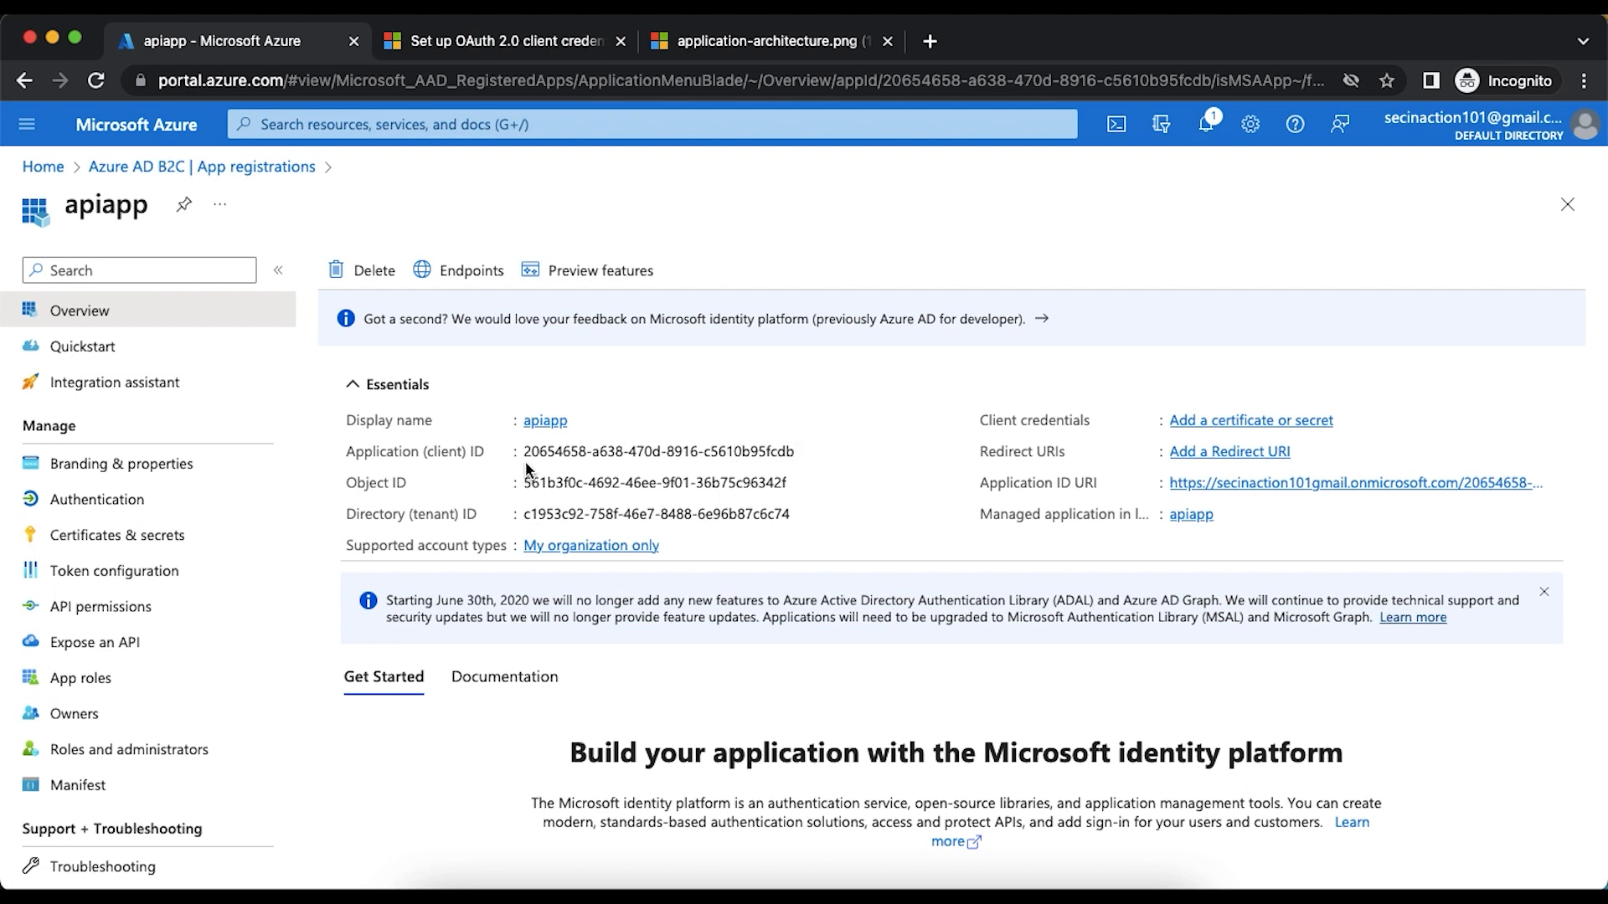
left_click_drag(523, 452, 556, 452)
left_click_drag(765, 452, 791, 453)
key("super+Tab")
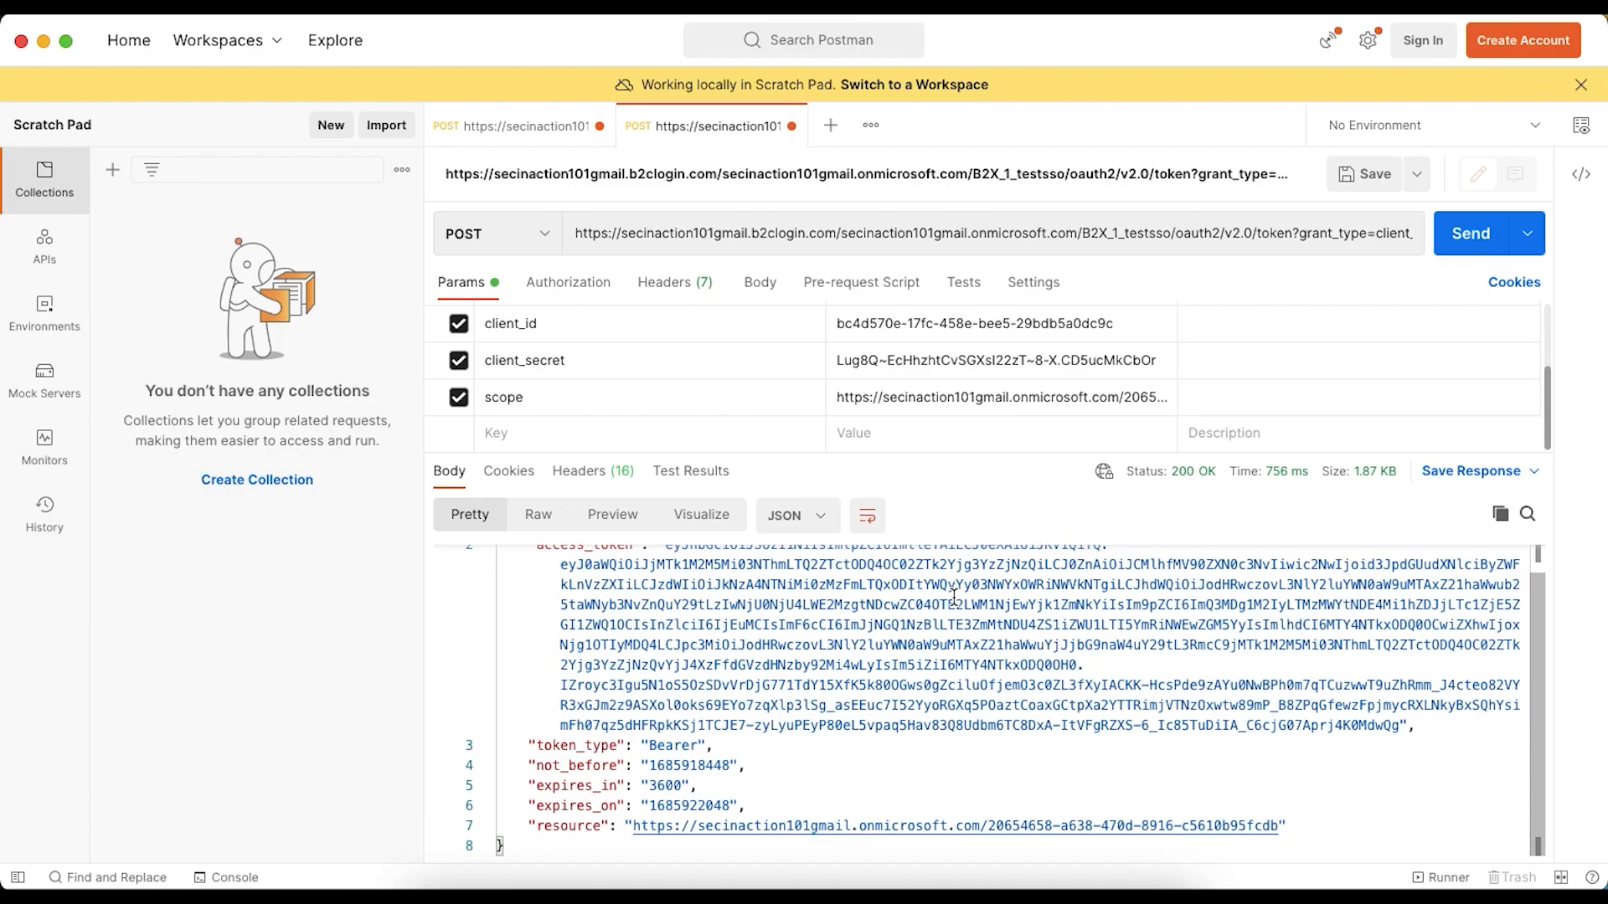
key("super+Tab")
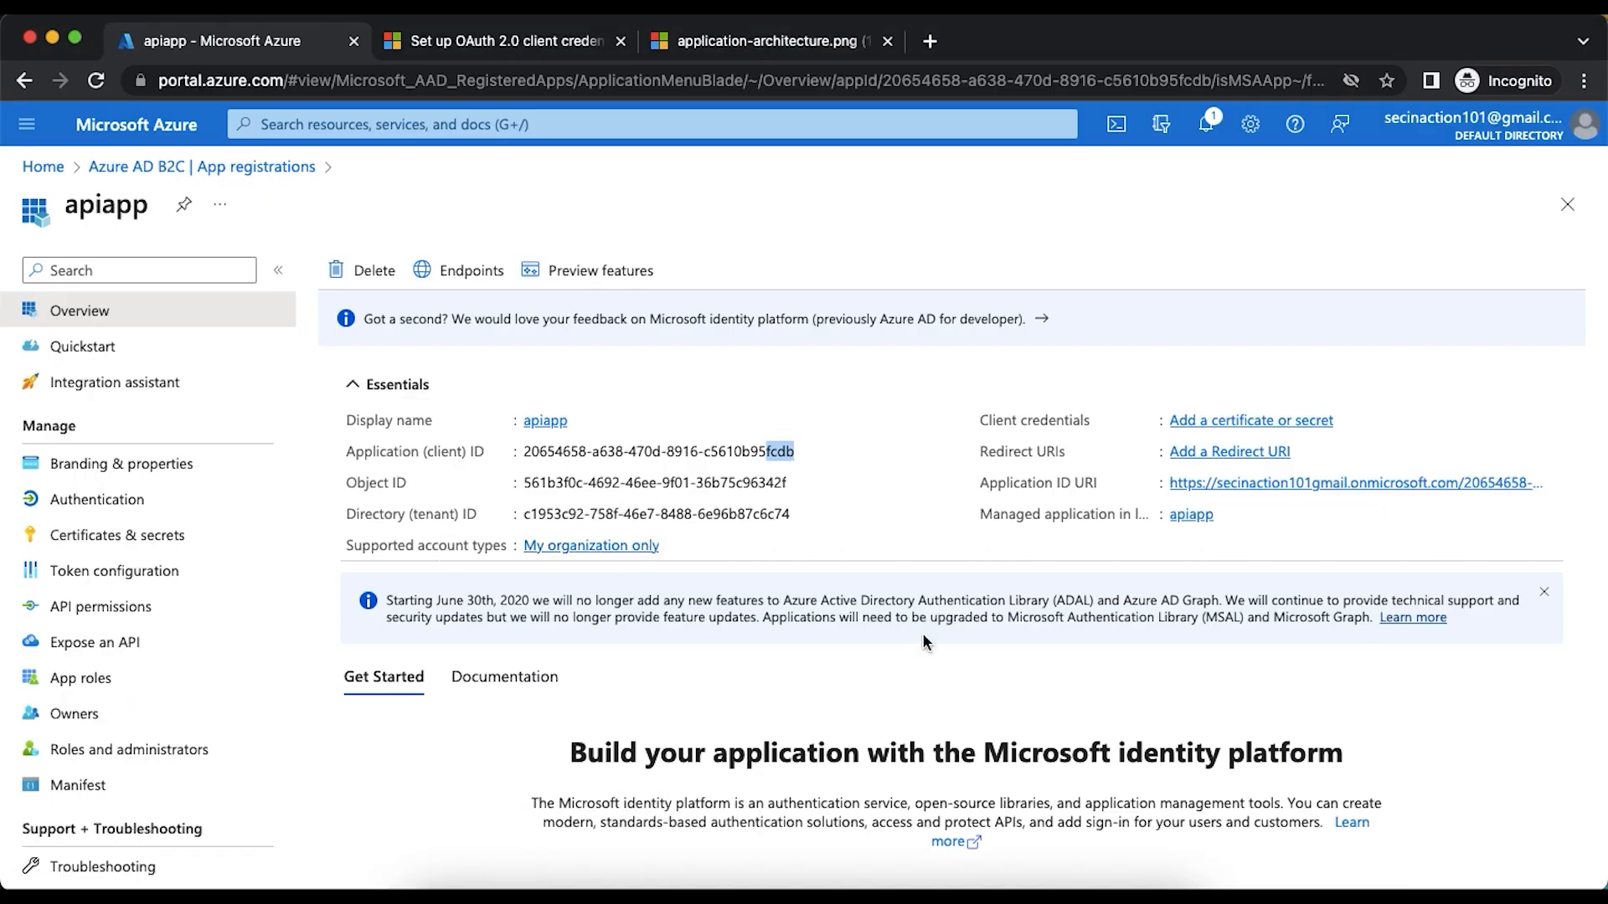
left_click(748, 52)
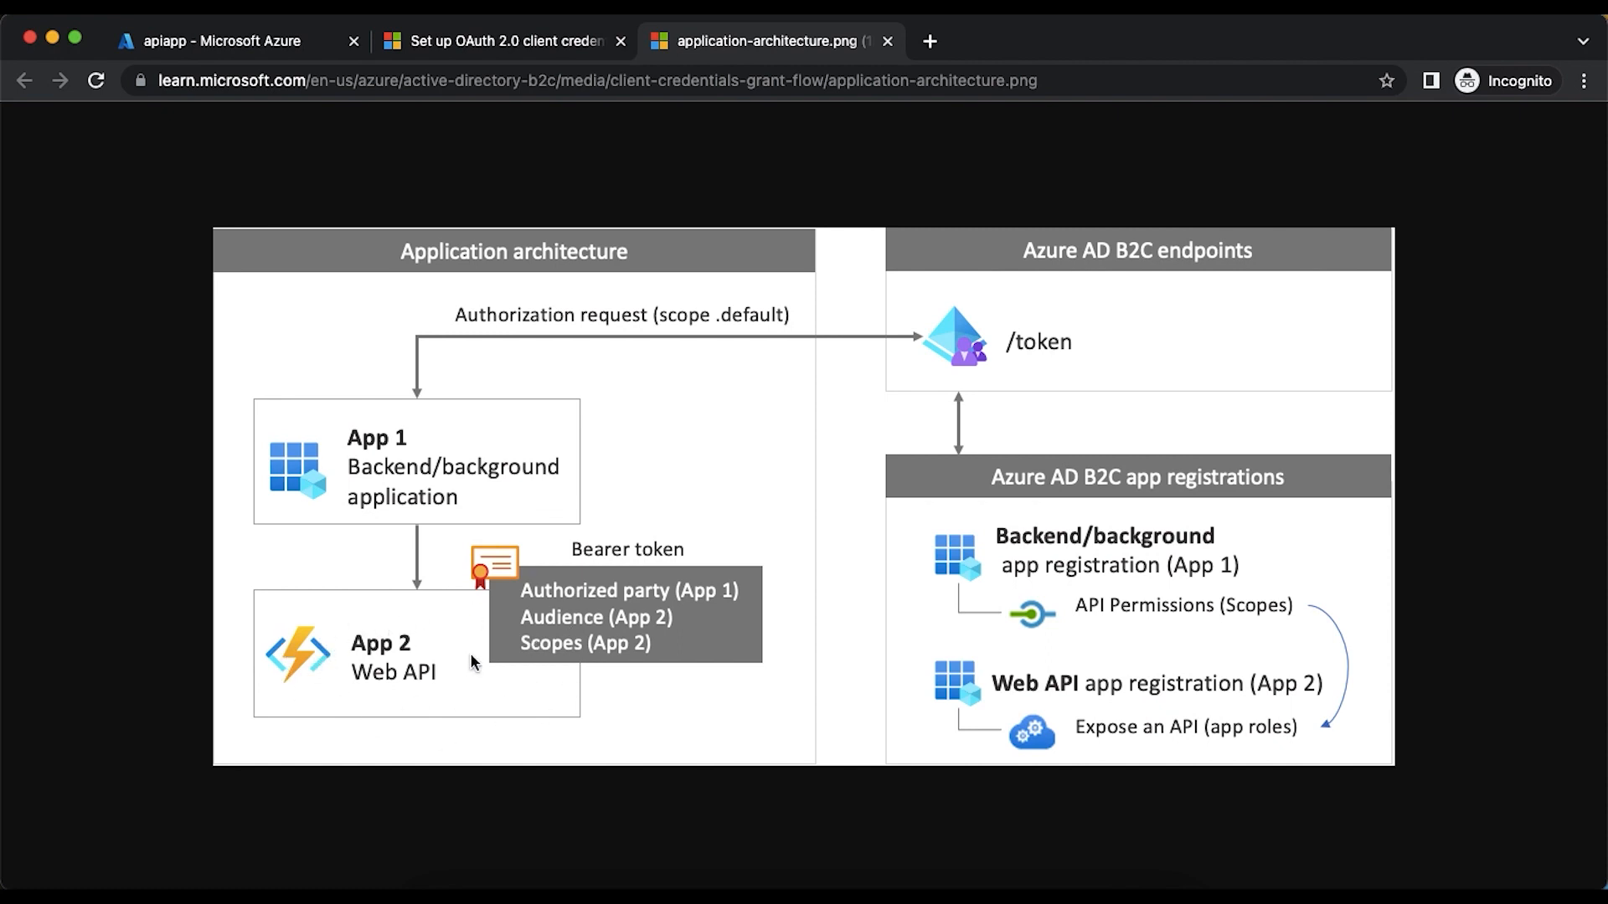
- Copy the full access_token value from the Postman response and open jwt.io in a new browser tab
key("super+Tab")
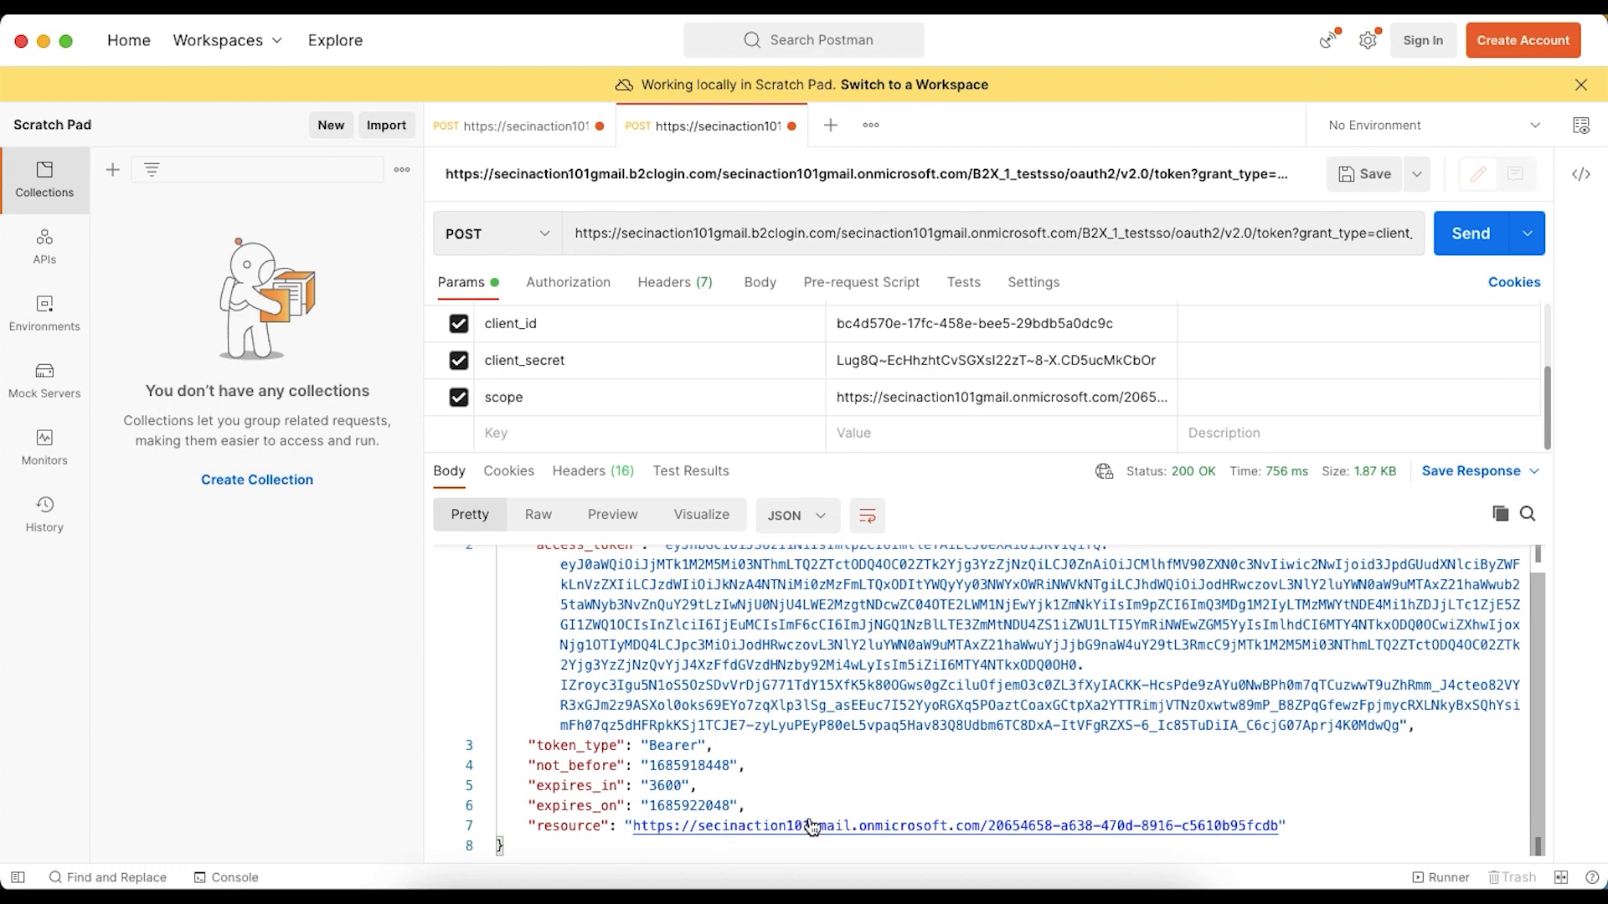
scroll(808, 816, "up", 1)
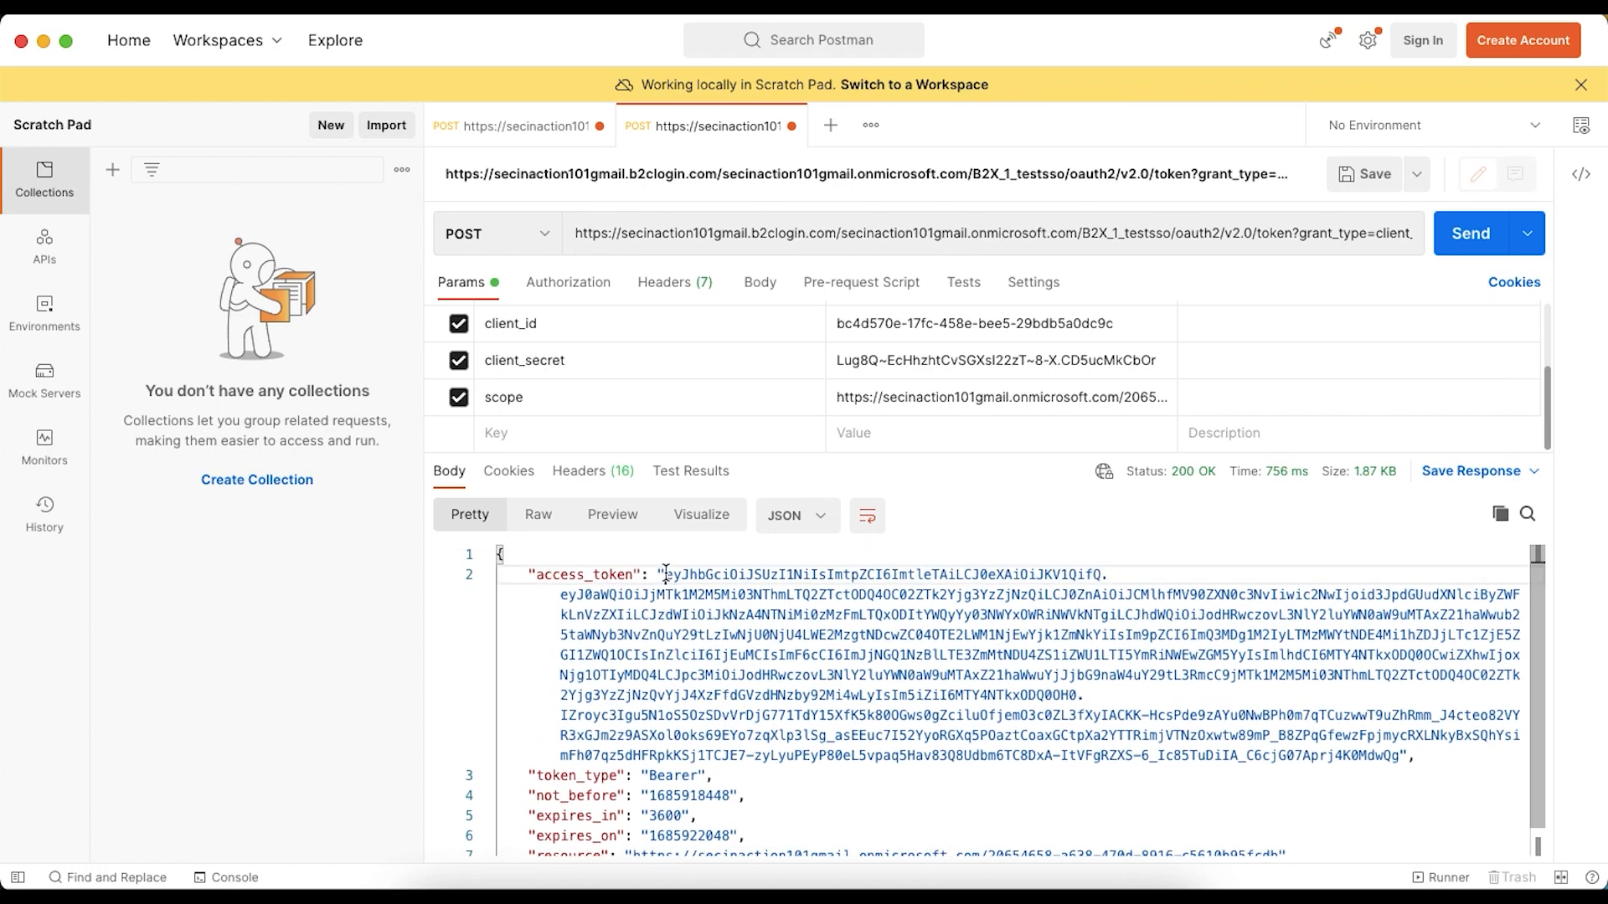
left_click_drag(665, 575, 1398, 756)
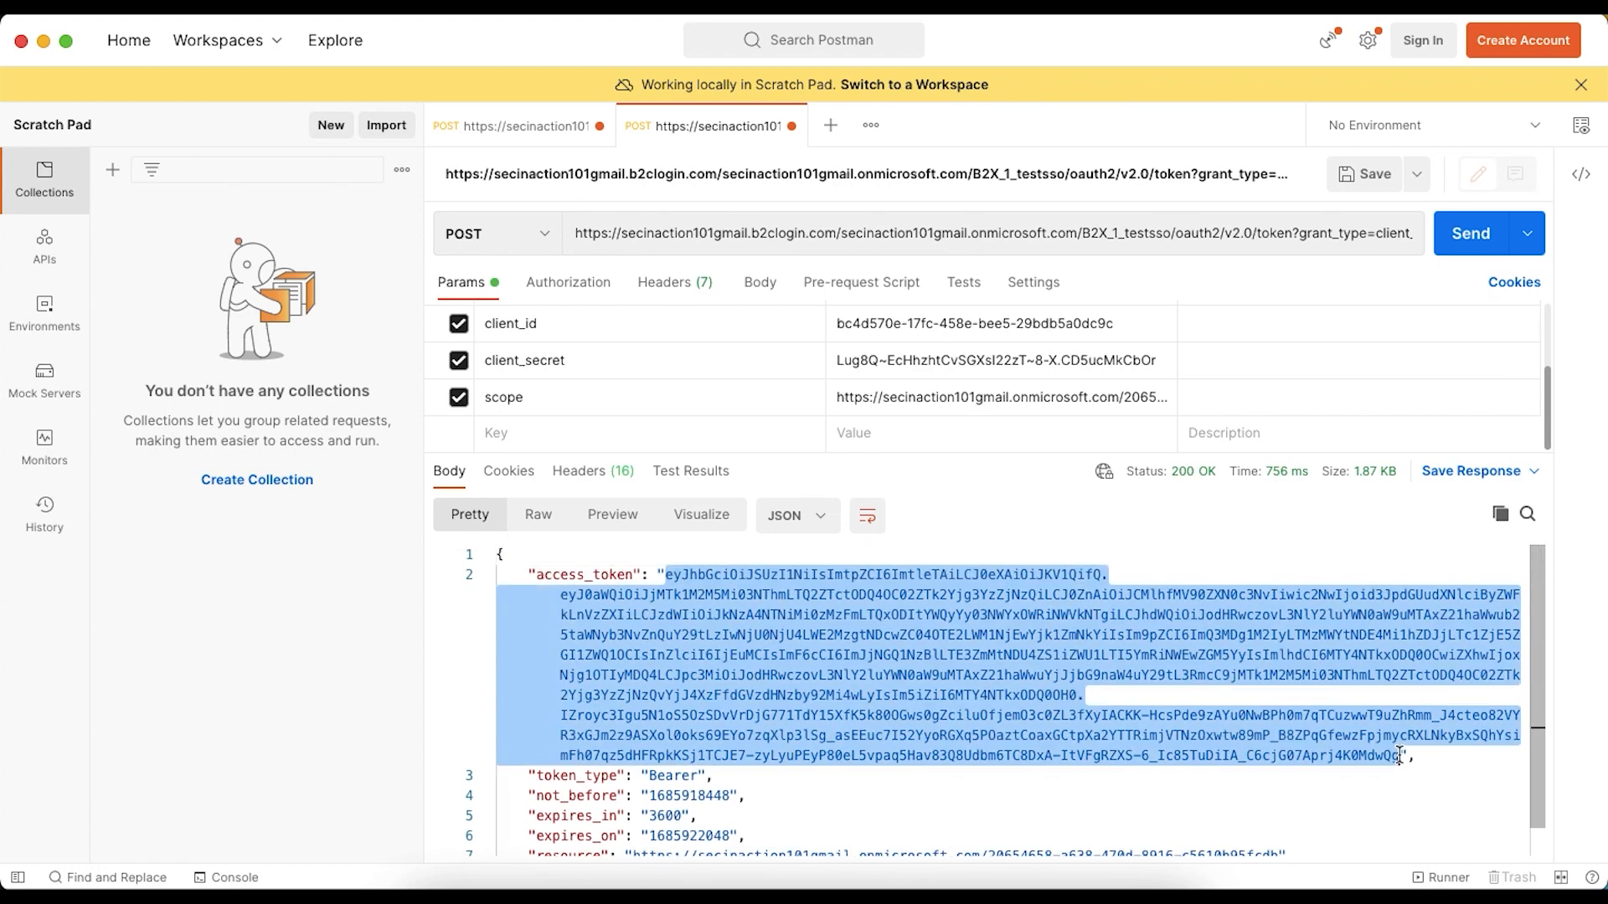
key("super+Tab")
left_click(927, 42)
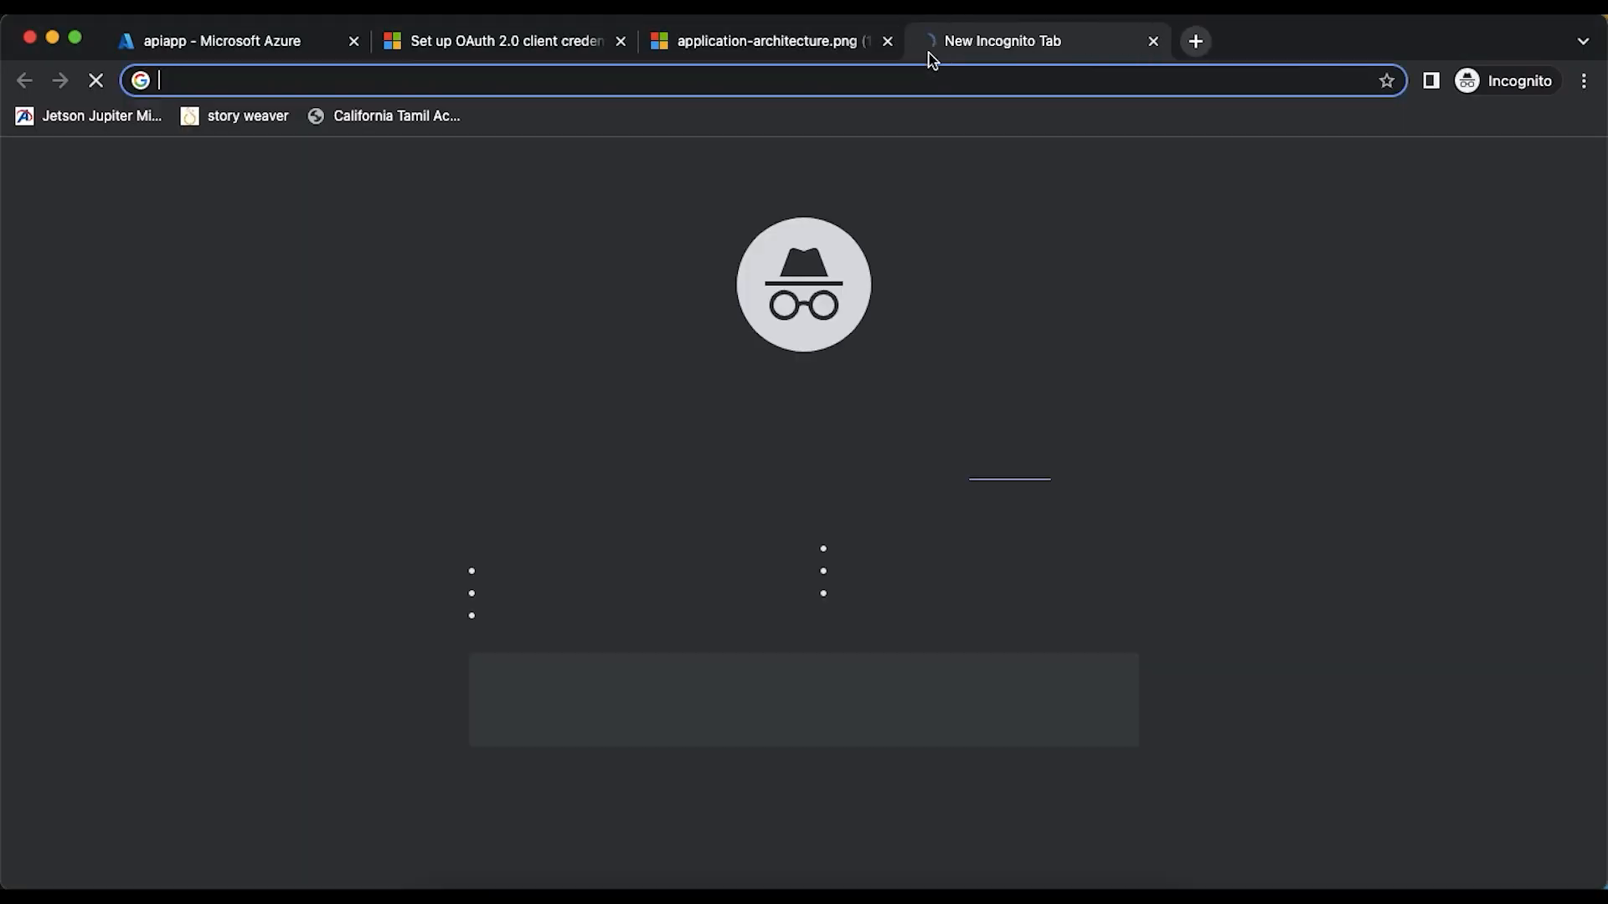
type("jwt.io")
key("Return")
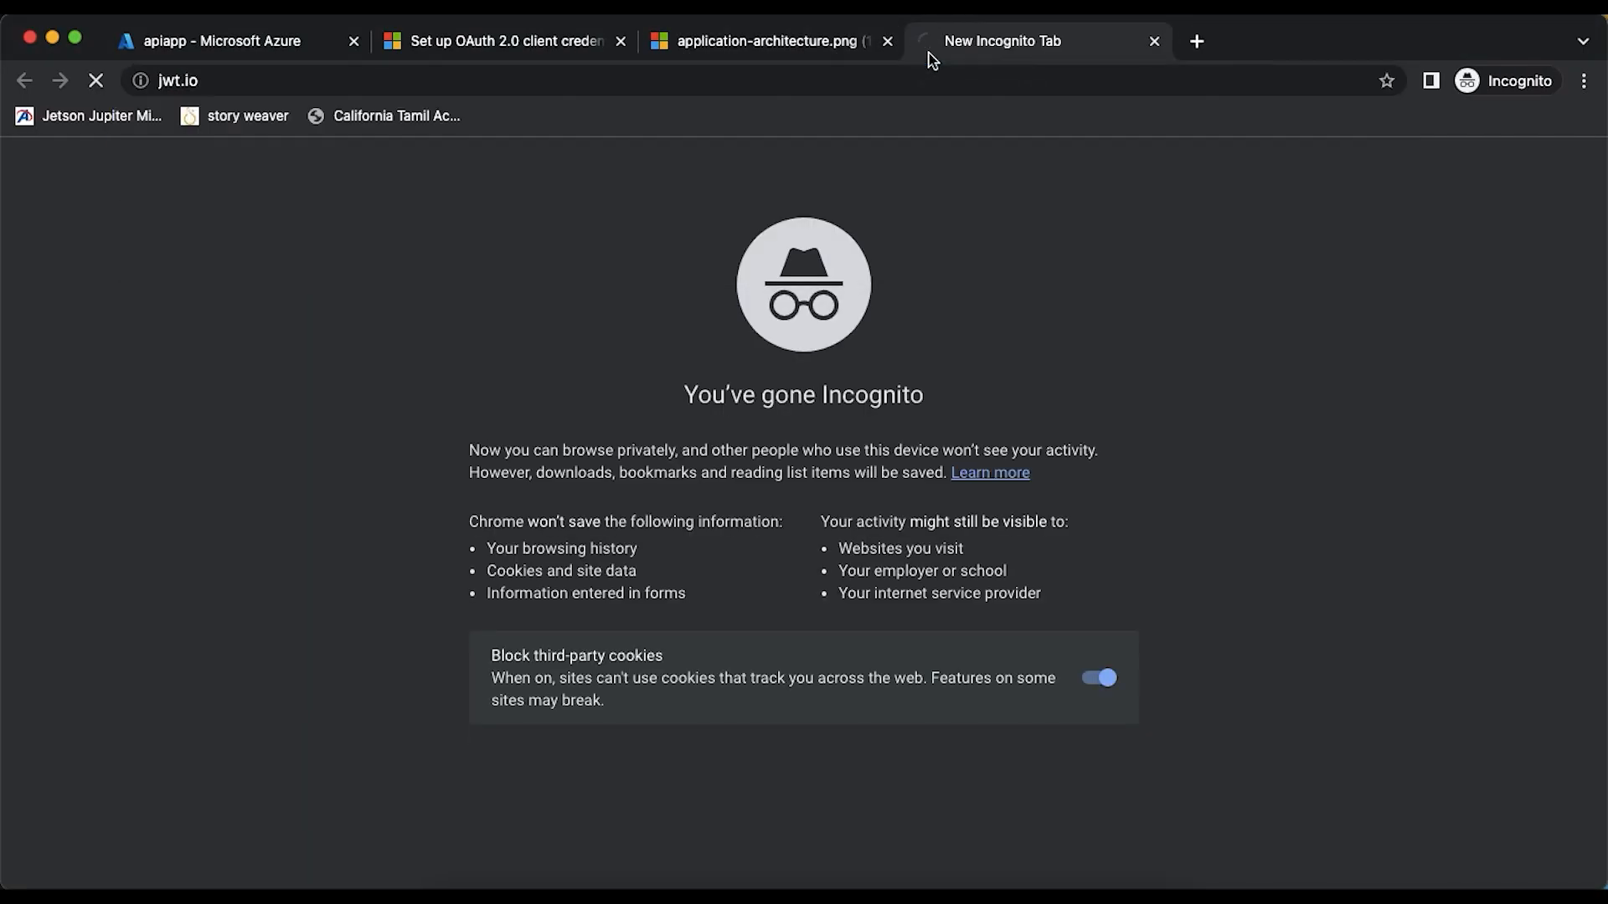
- Replace the sample encoded token in the jwt.io debugger with the copied access token
scroll(353, 512, "down", 7)
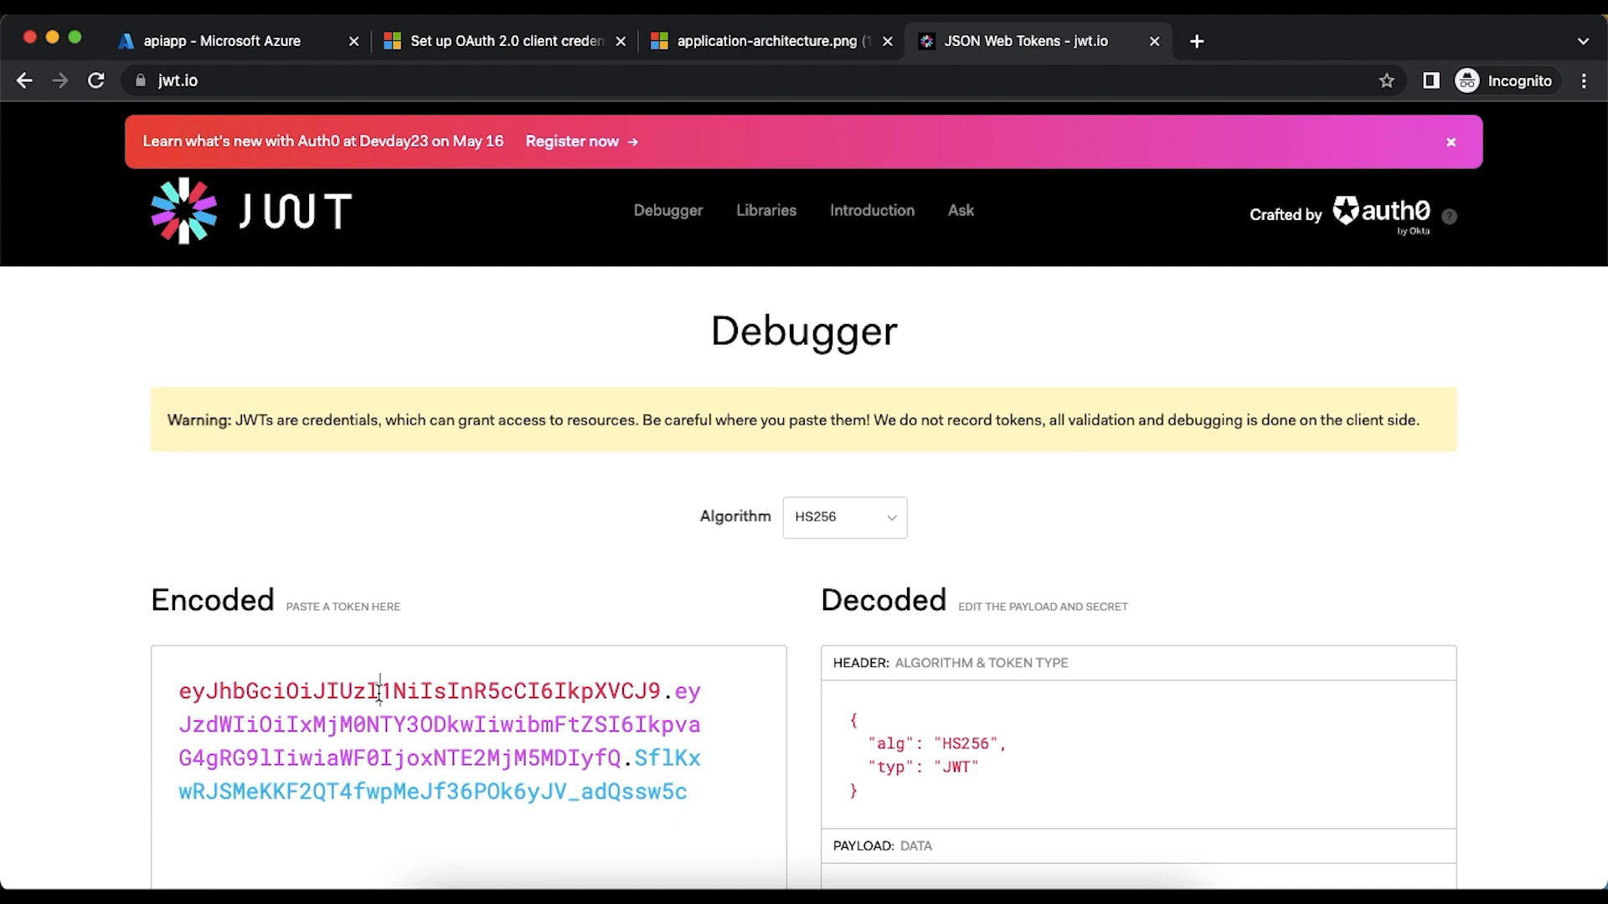
triple_click(380, 692)
key("super+v")
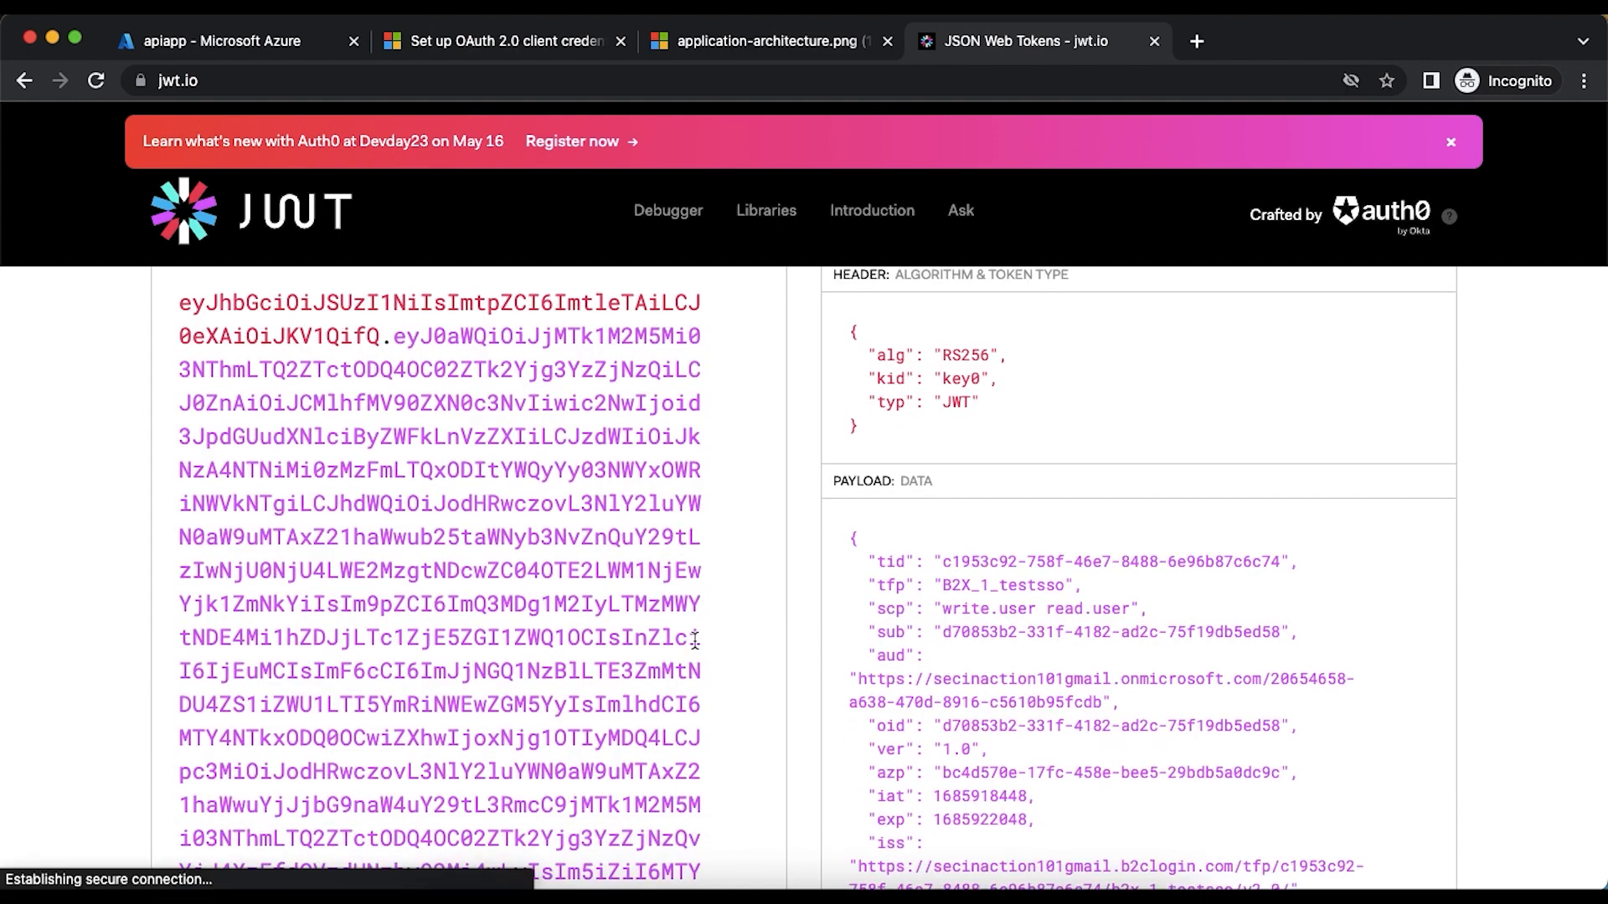
- Examine the decoded payload's scp and aud claims and relate them to the bearer token in the architecture diagram
scroll(1074, 533, "down", 3)
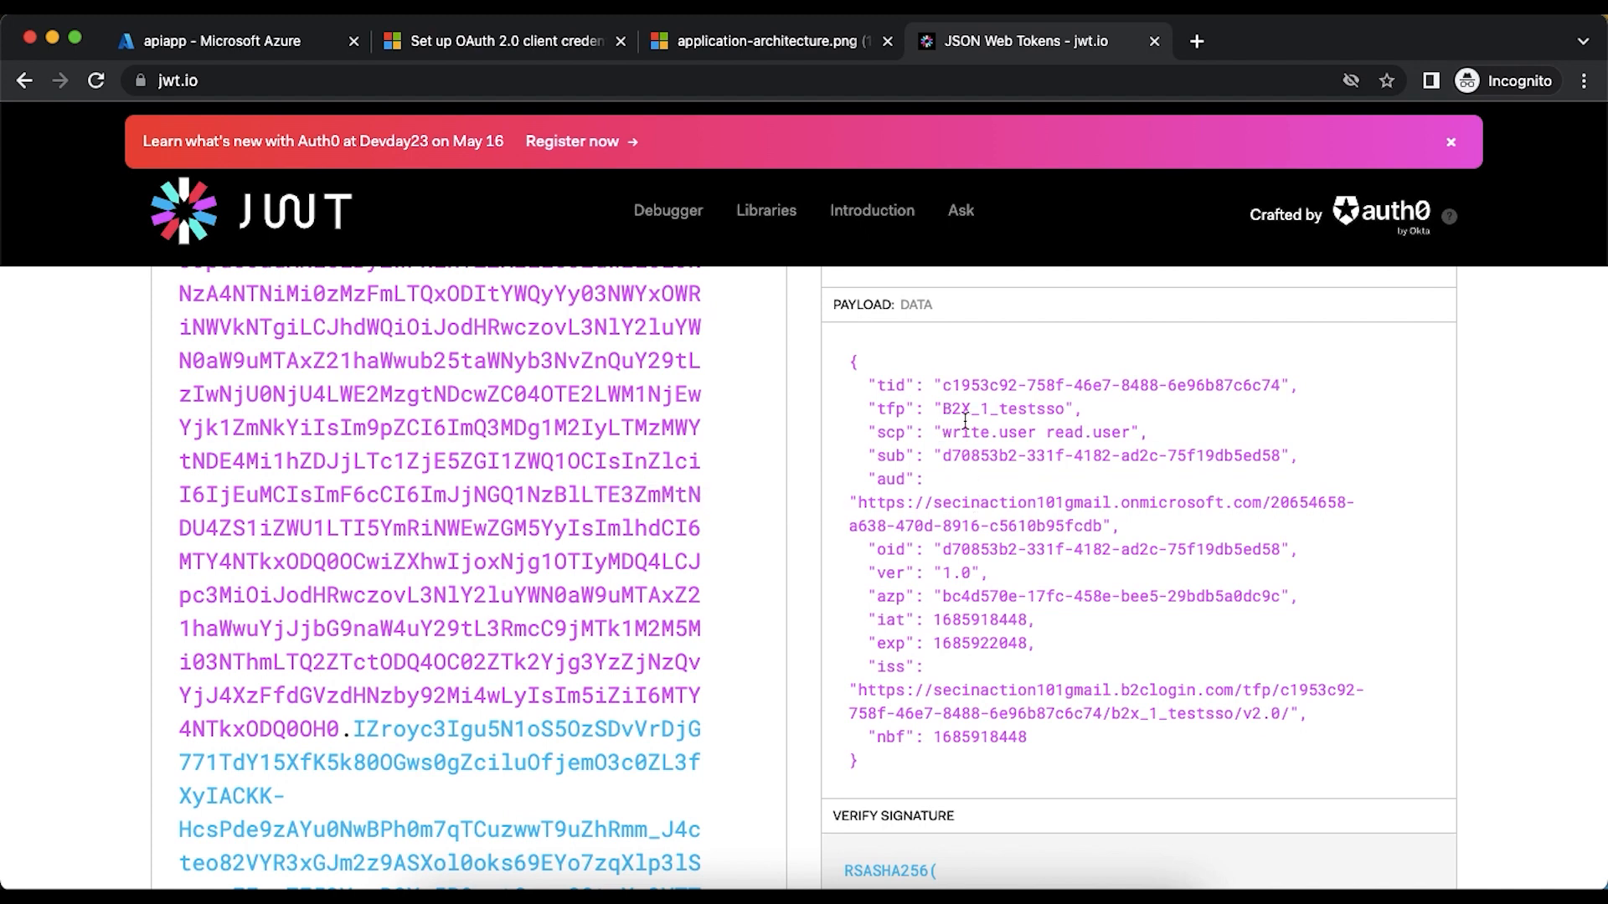
left_click_drag(940, 433, 1125, 429)
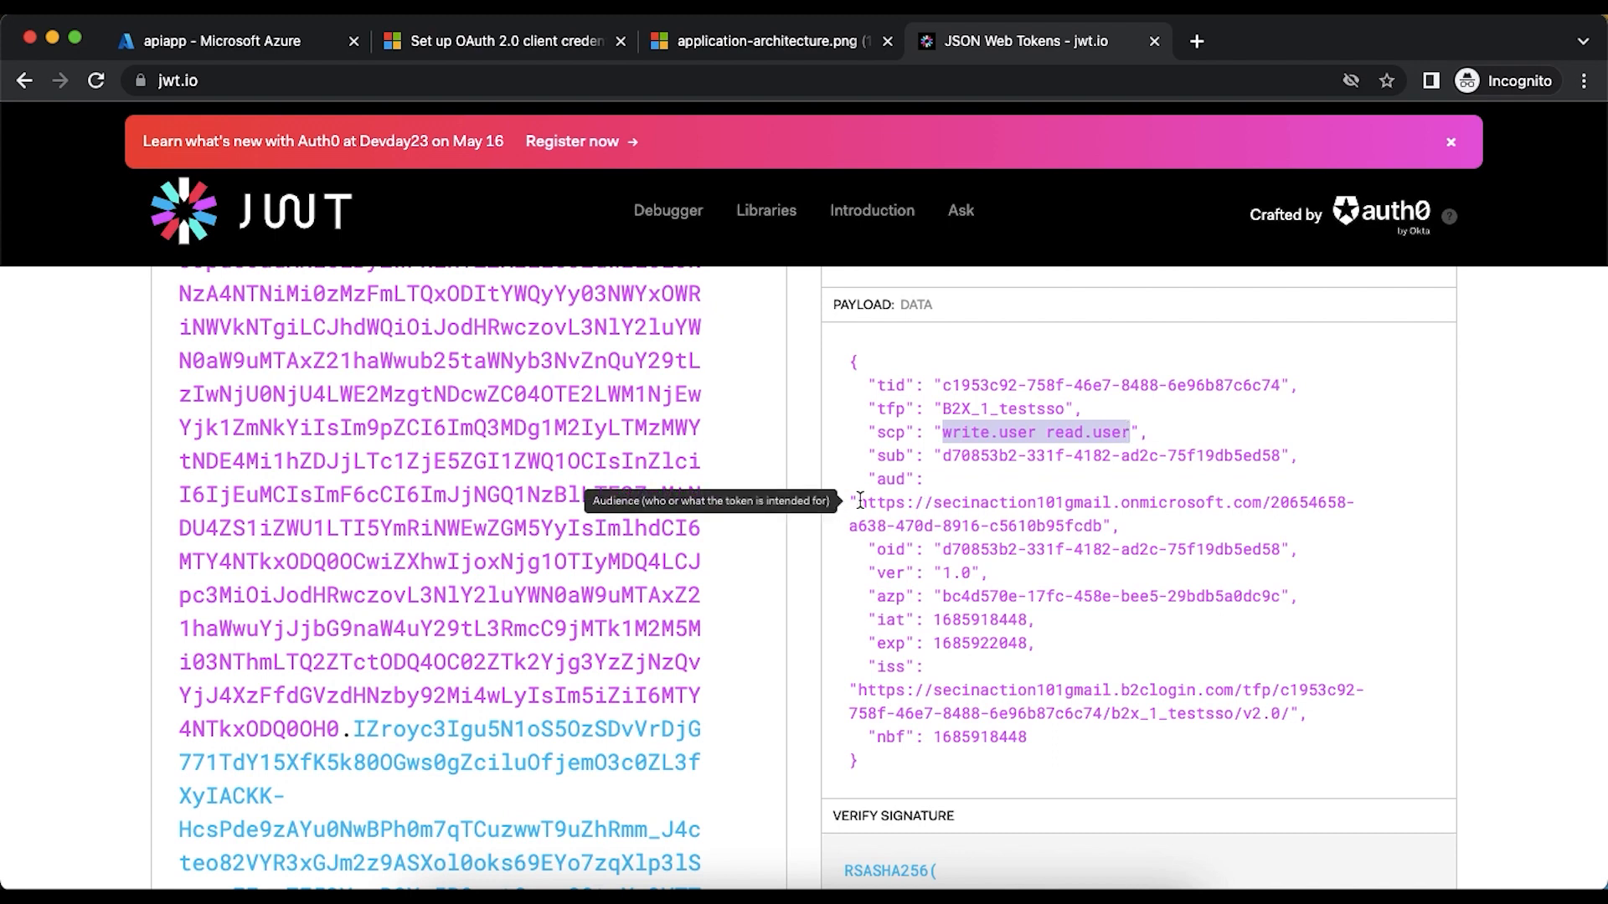
left_click_drag(857, 502, 922, 509)
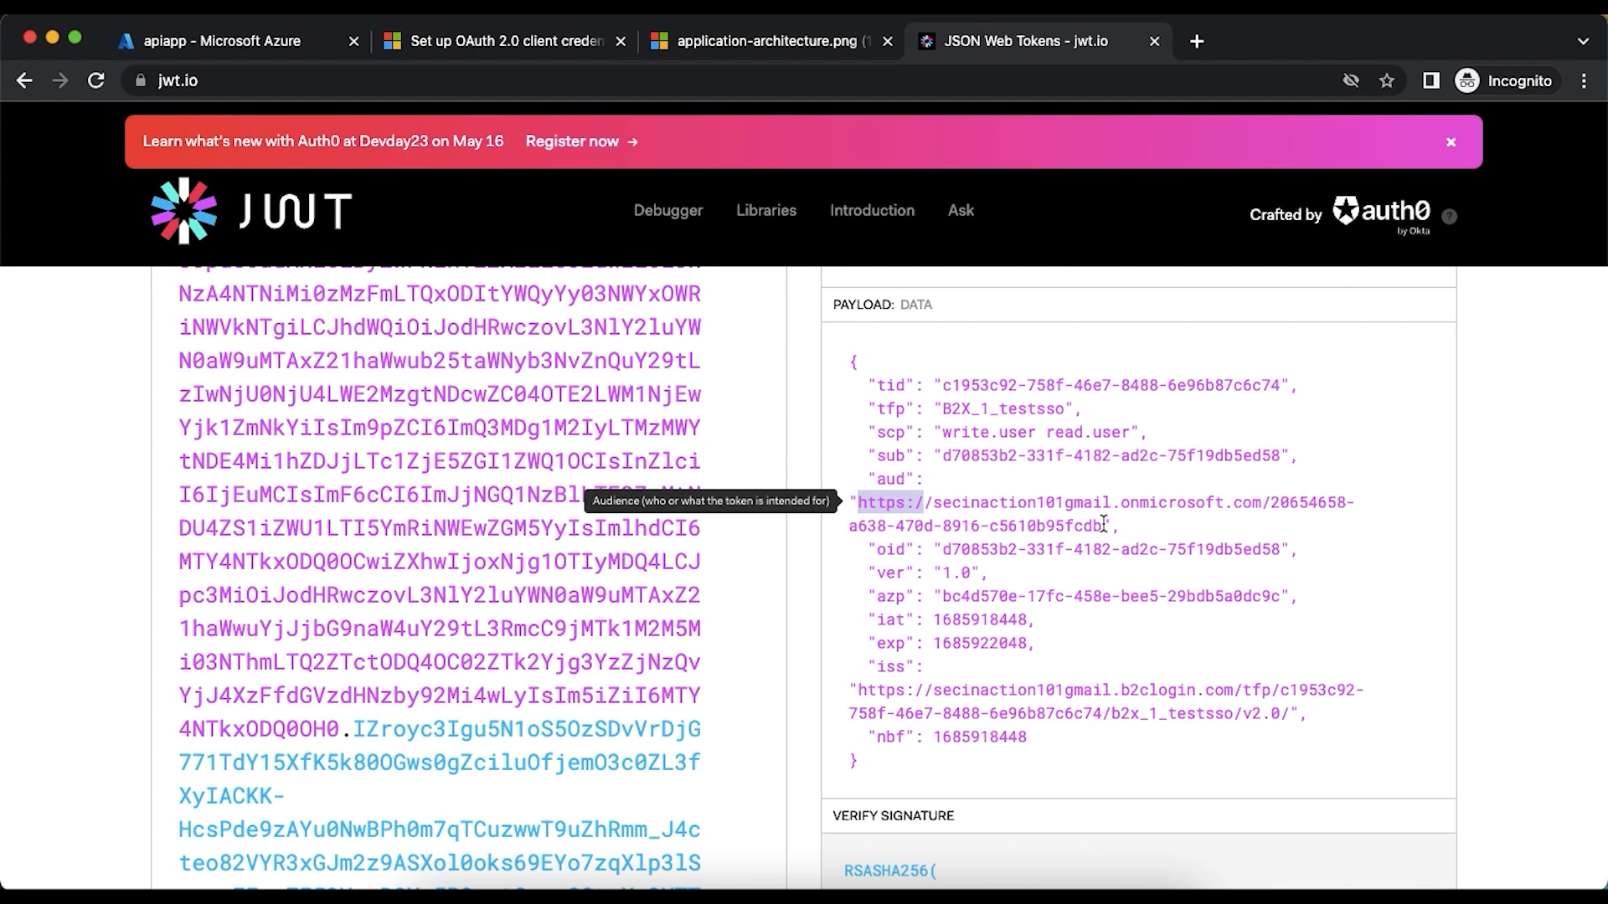
left_click(767, 41)
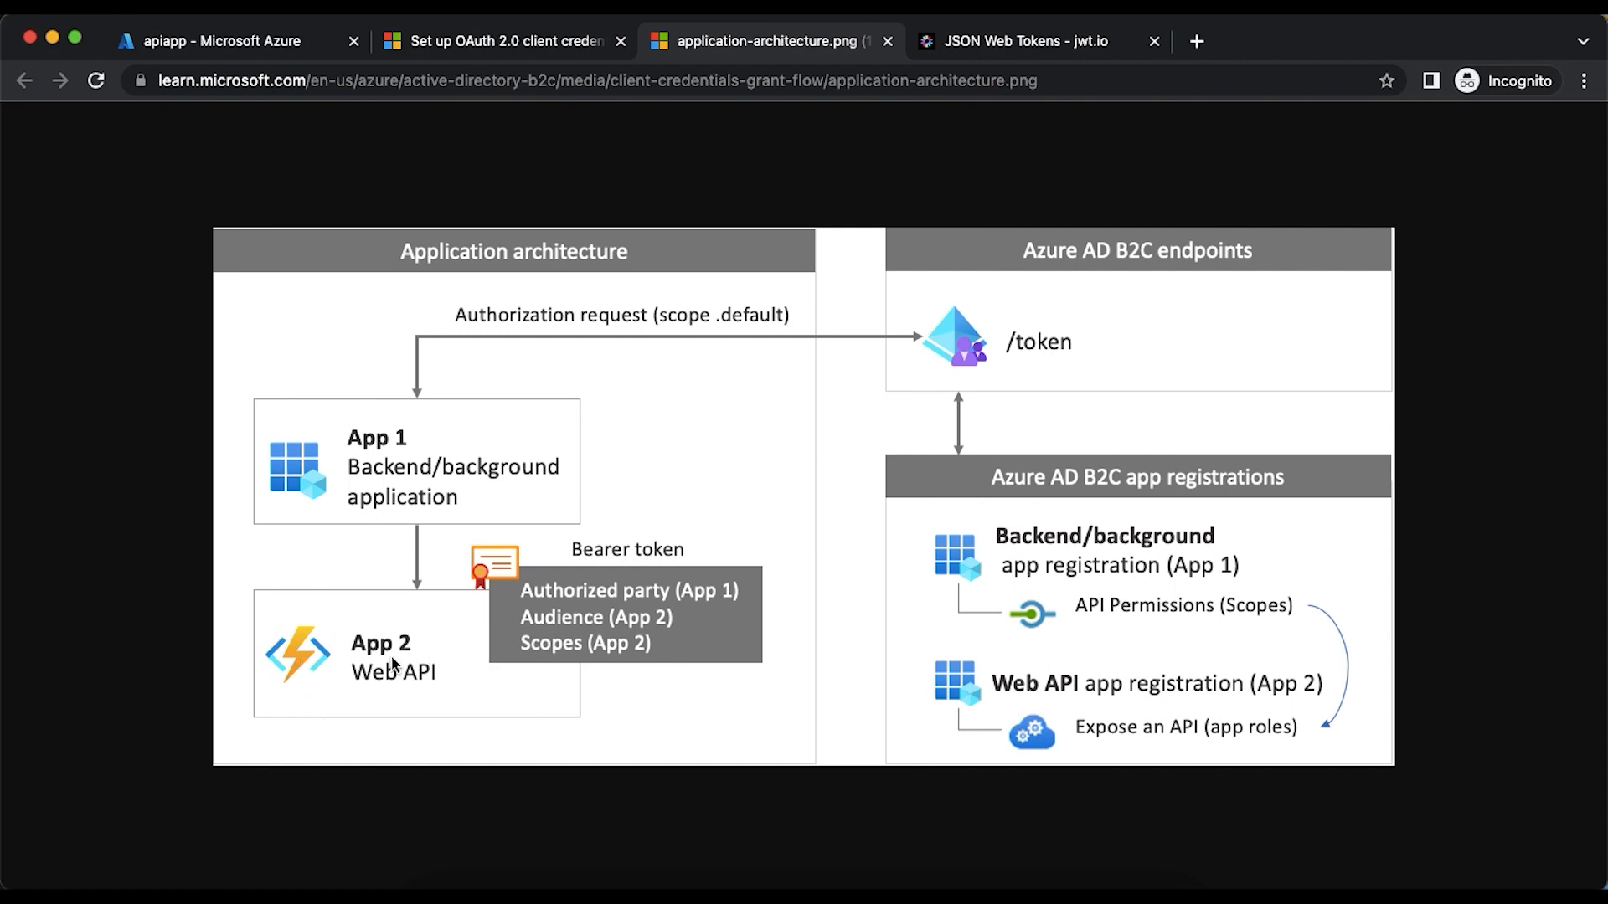
left_click(976, 54)
mouse_move(986, 453)
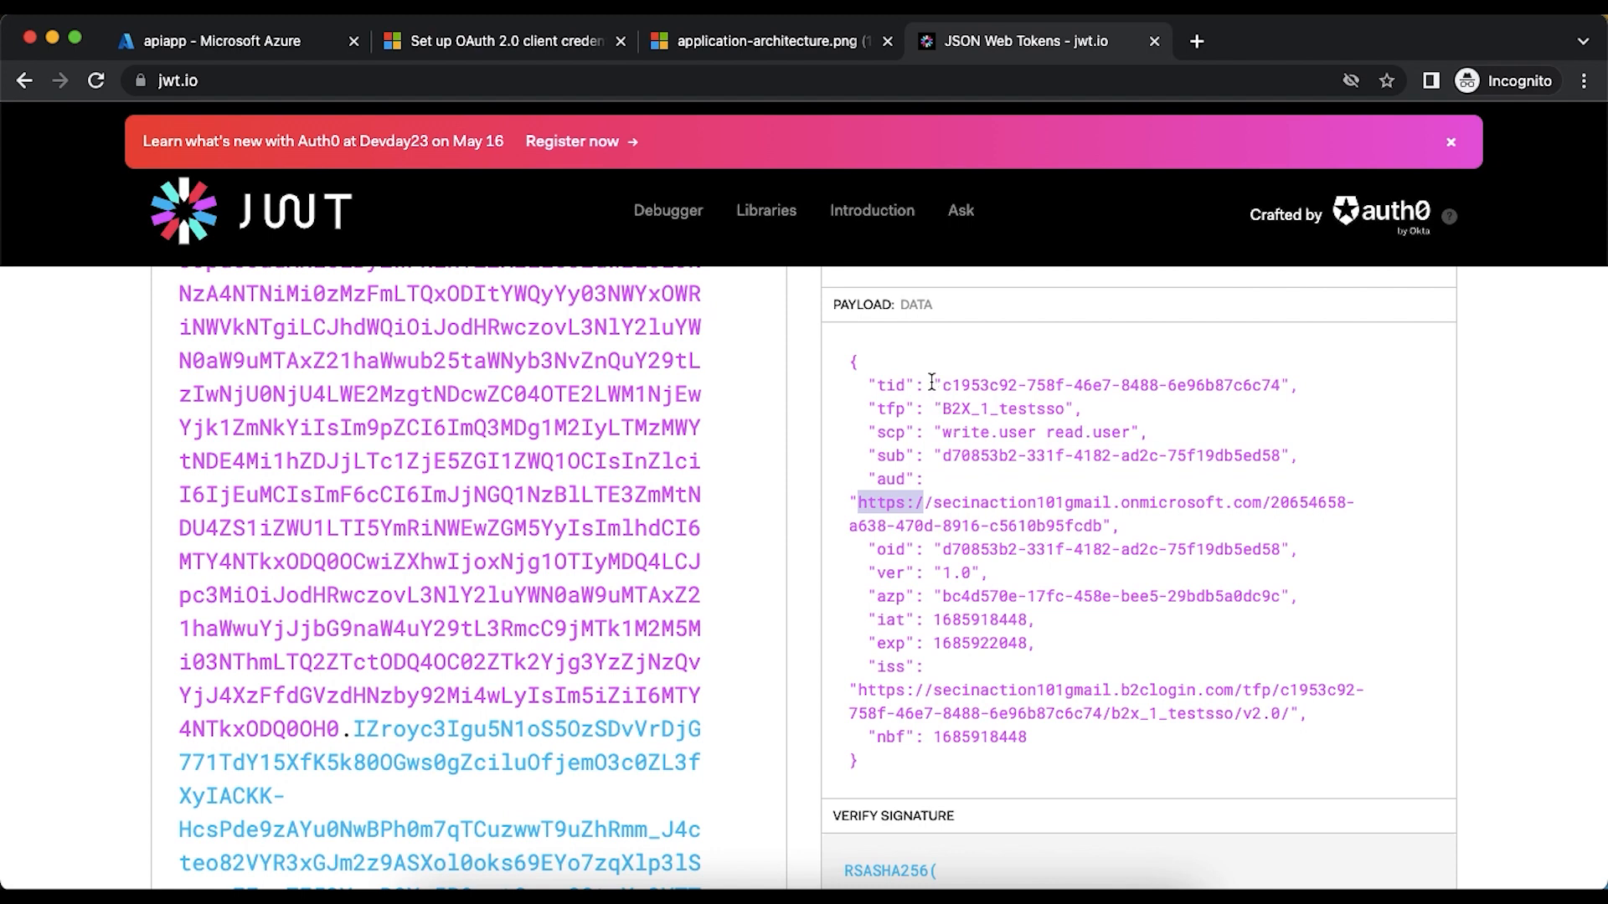
mouse_move(1038, 698)
left_click_drag(943, 433, 1128, 432)
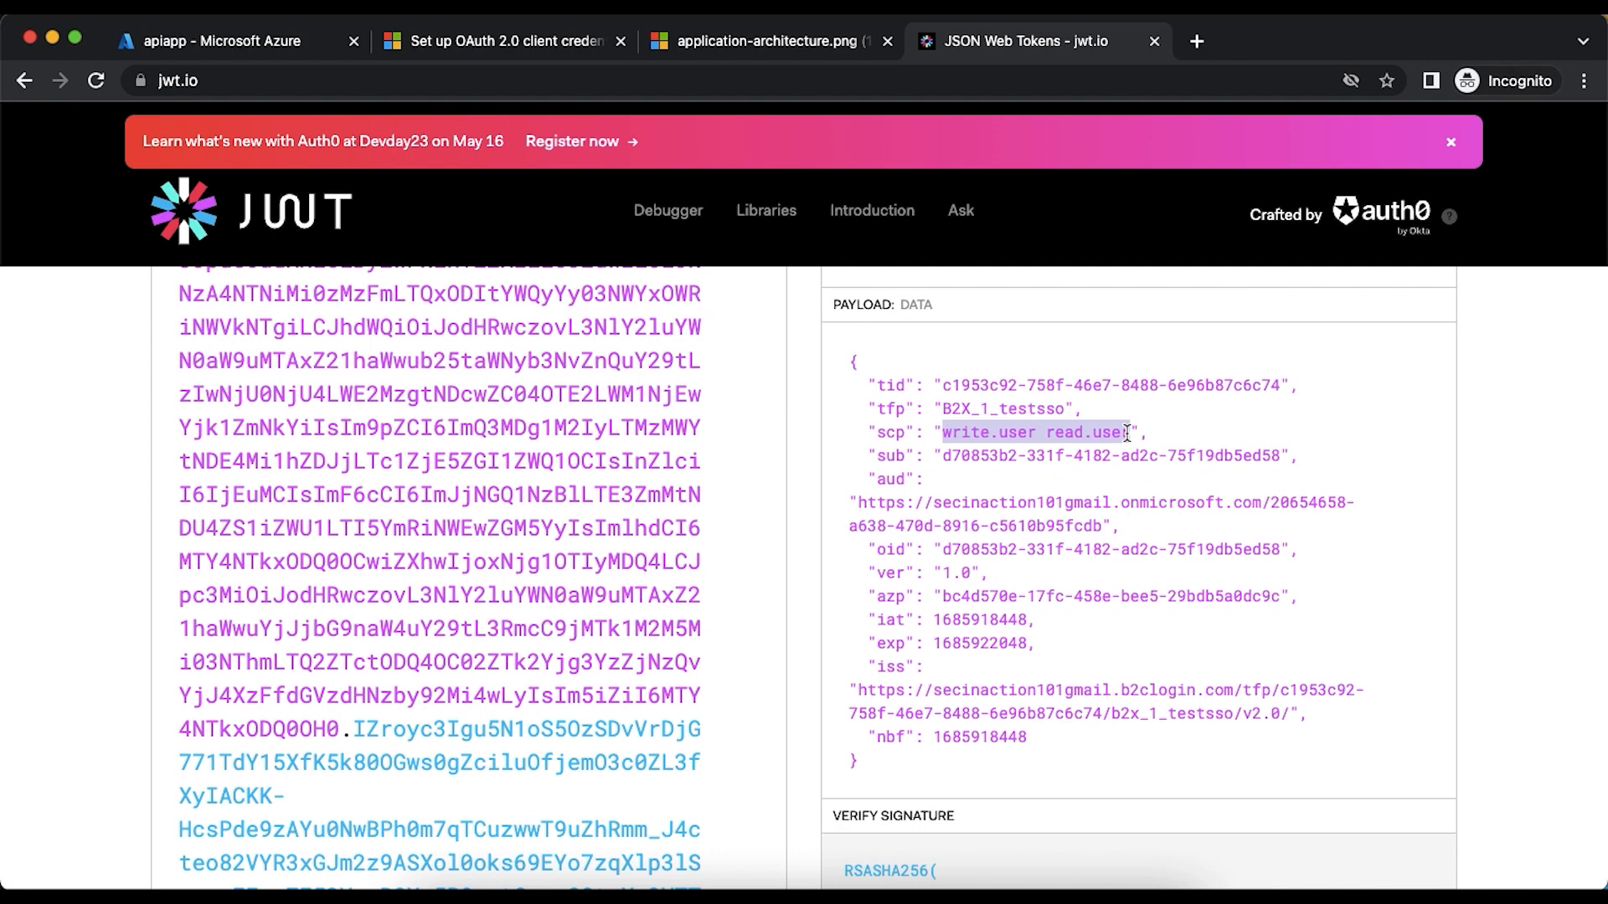
- Open clientapp from the Azure AD B2C app registrations and check its granted API permissions for apiapp
left_click(263, 44)
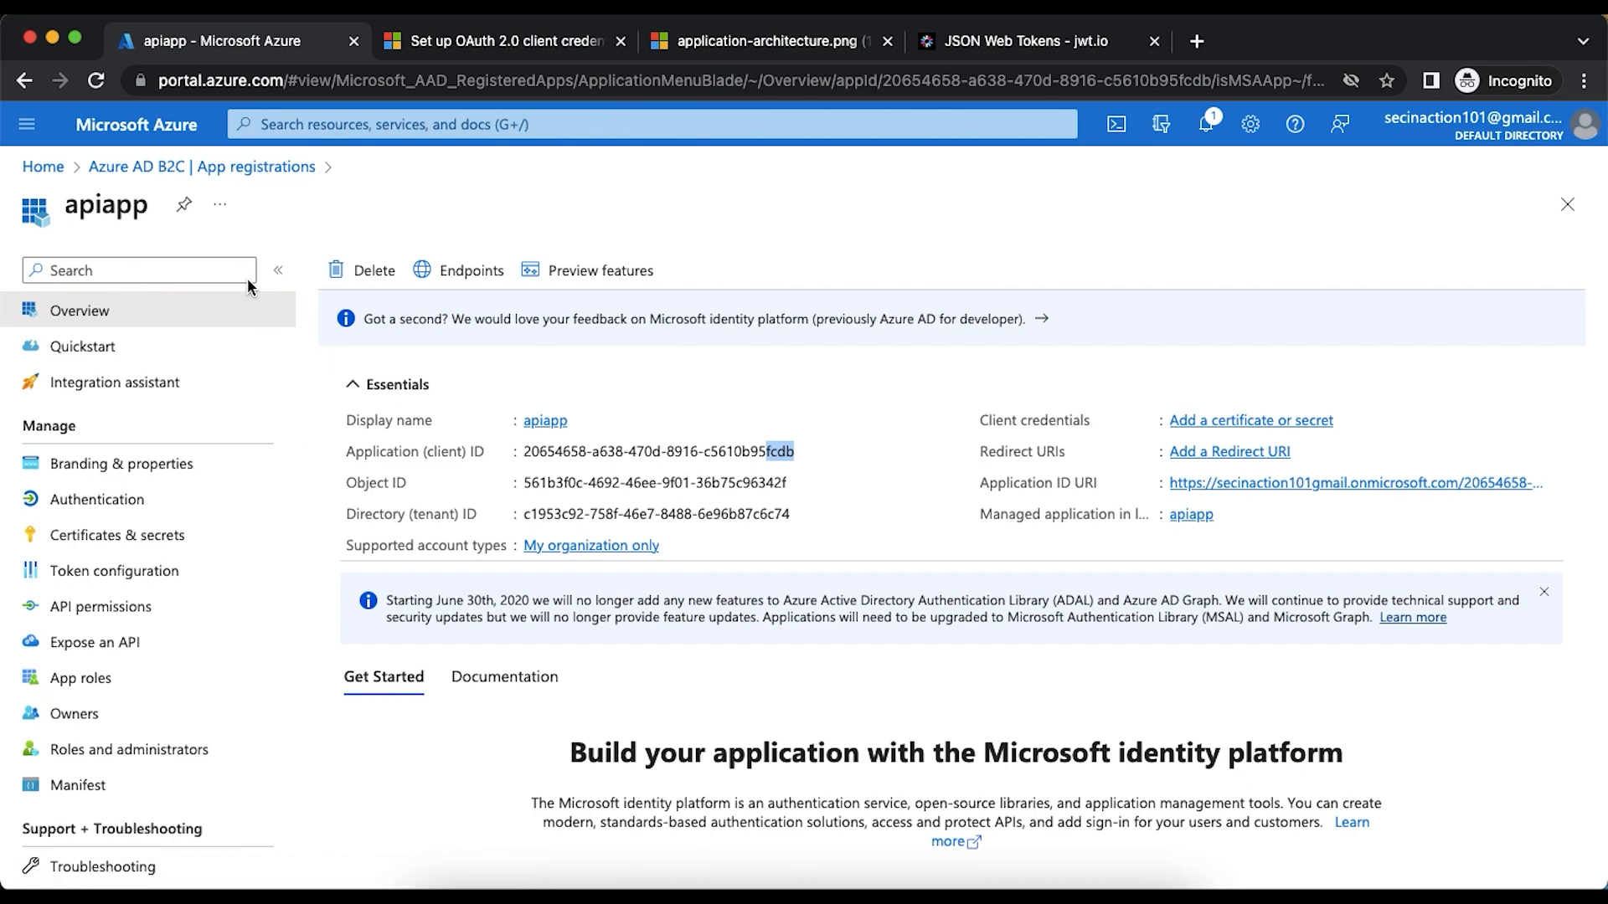
left_click(168, 170)
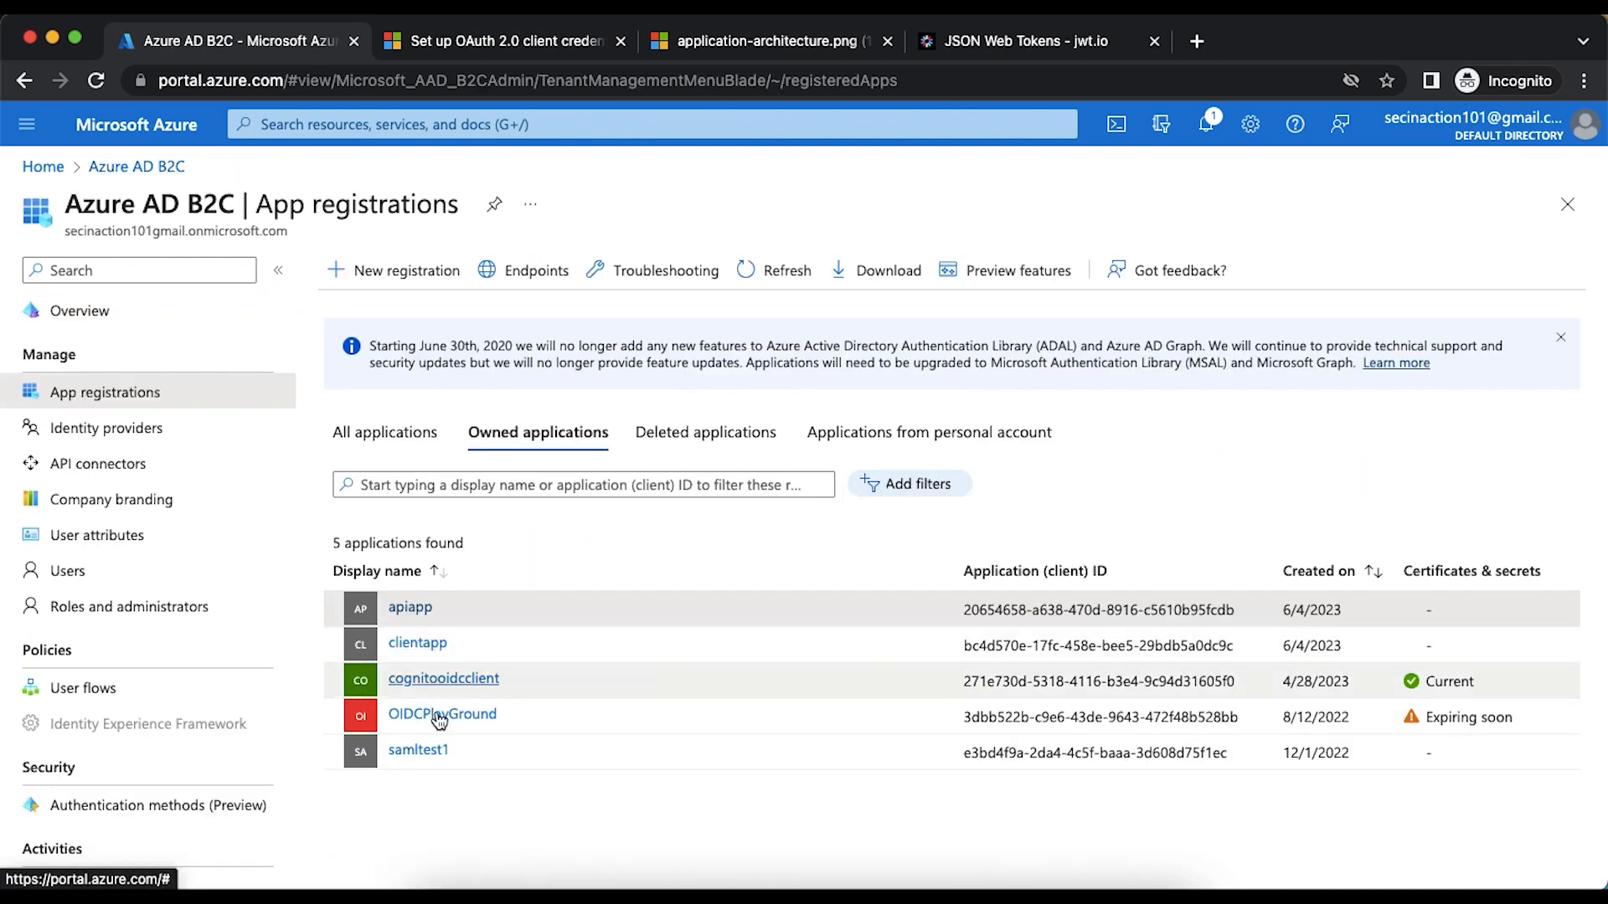
left_click(429, 648)
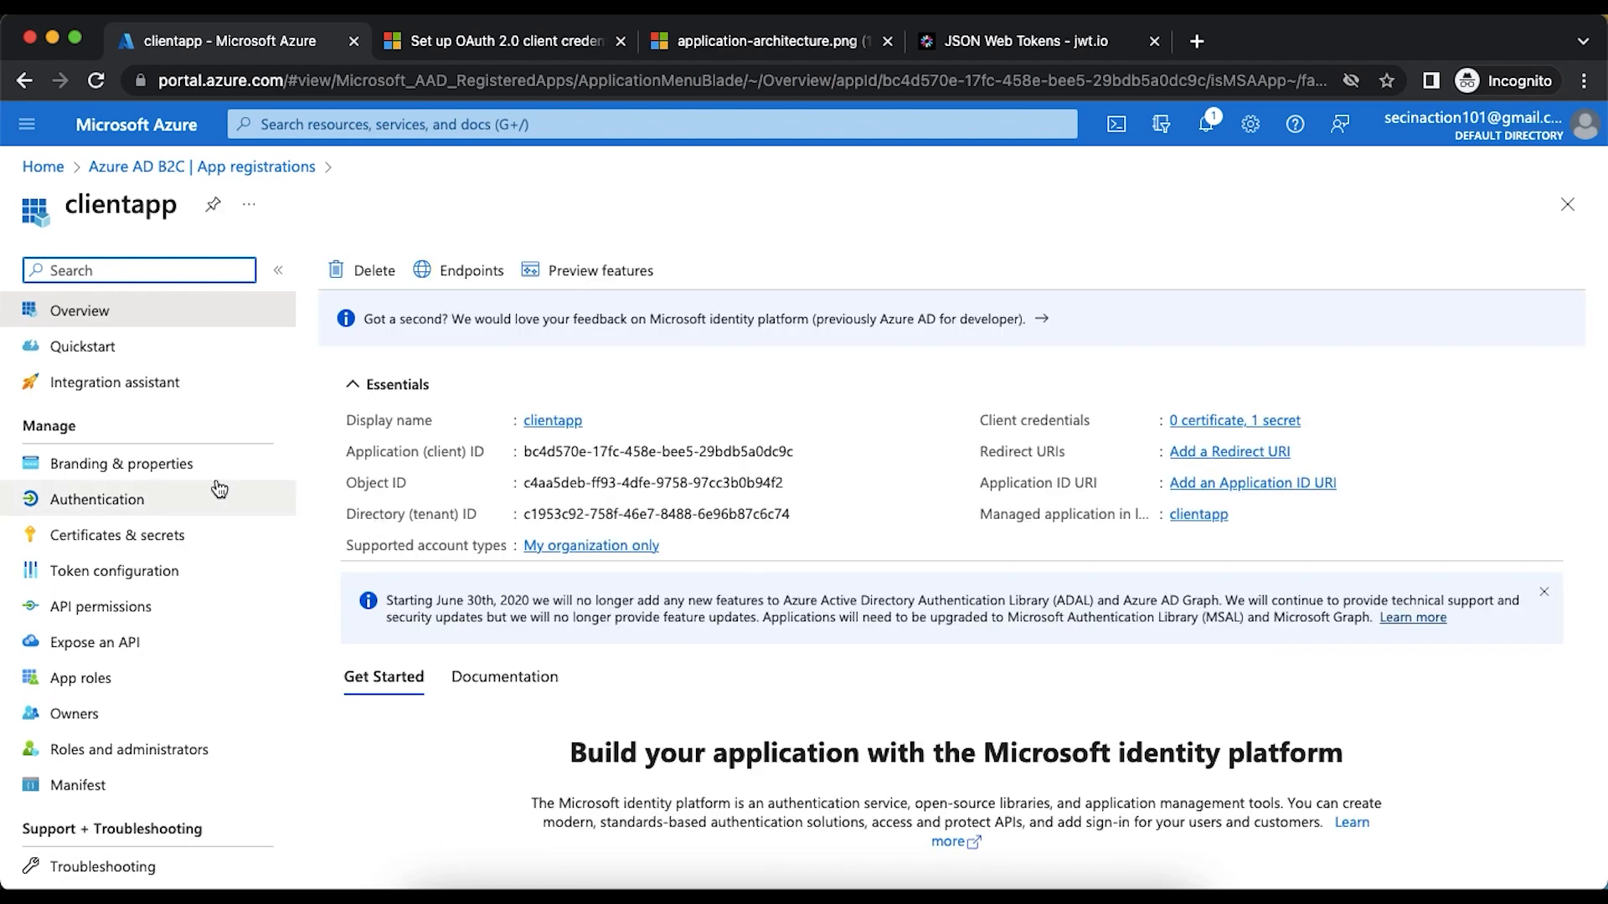
left_click(109, 605)
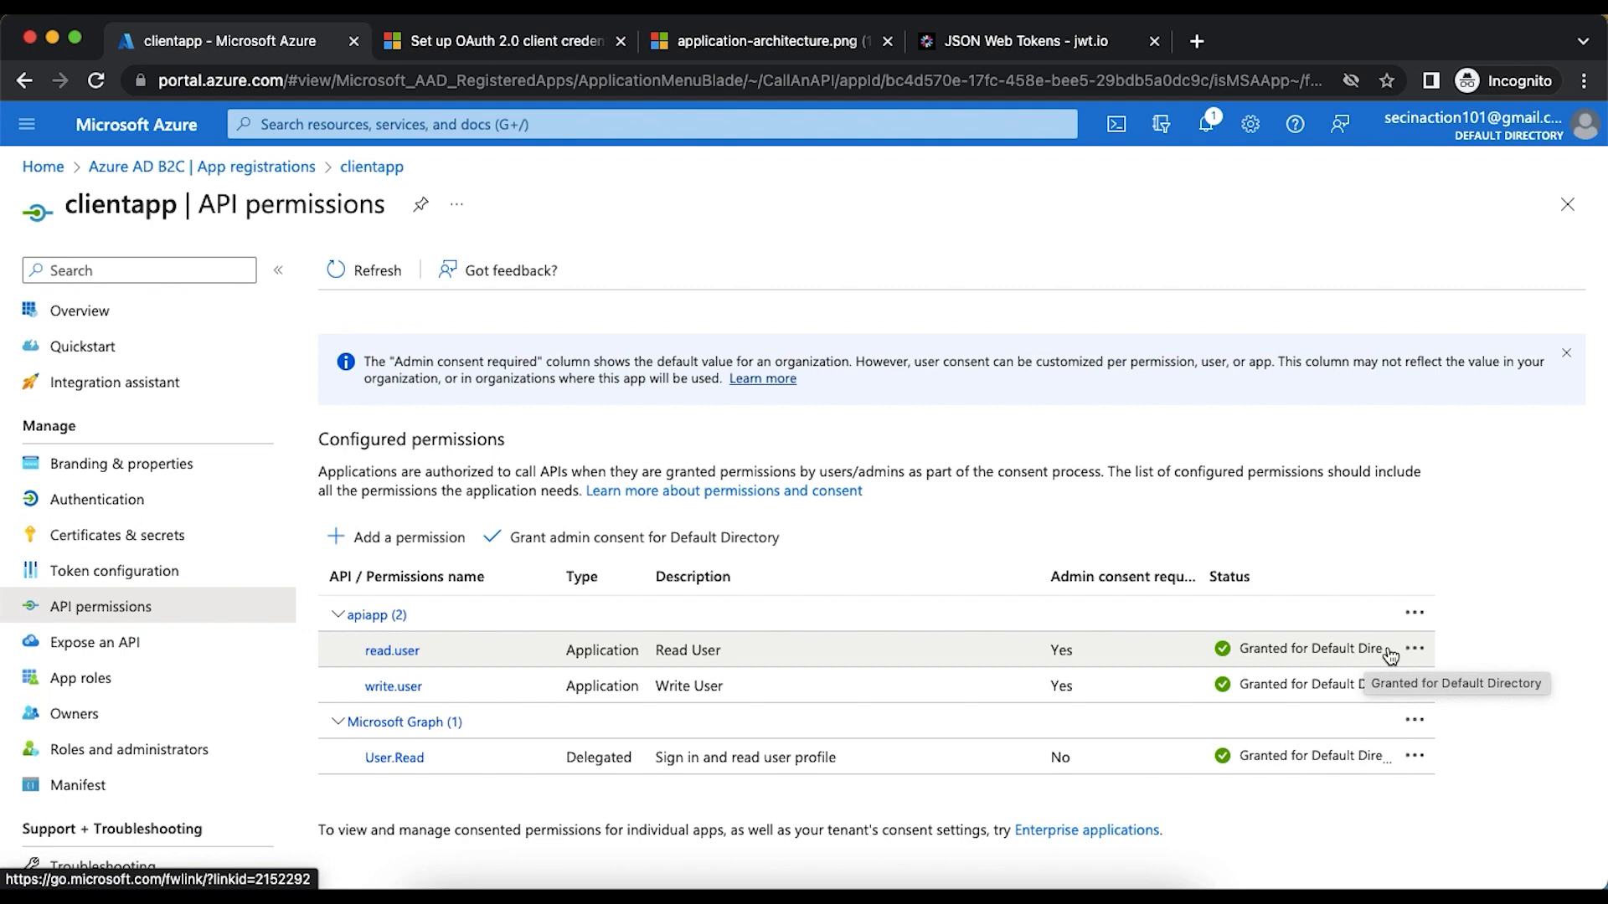
- Compare the decoded token's scp claim with the full scope value in the Postman request
left_click(969, 44)
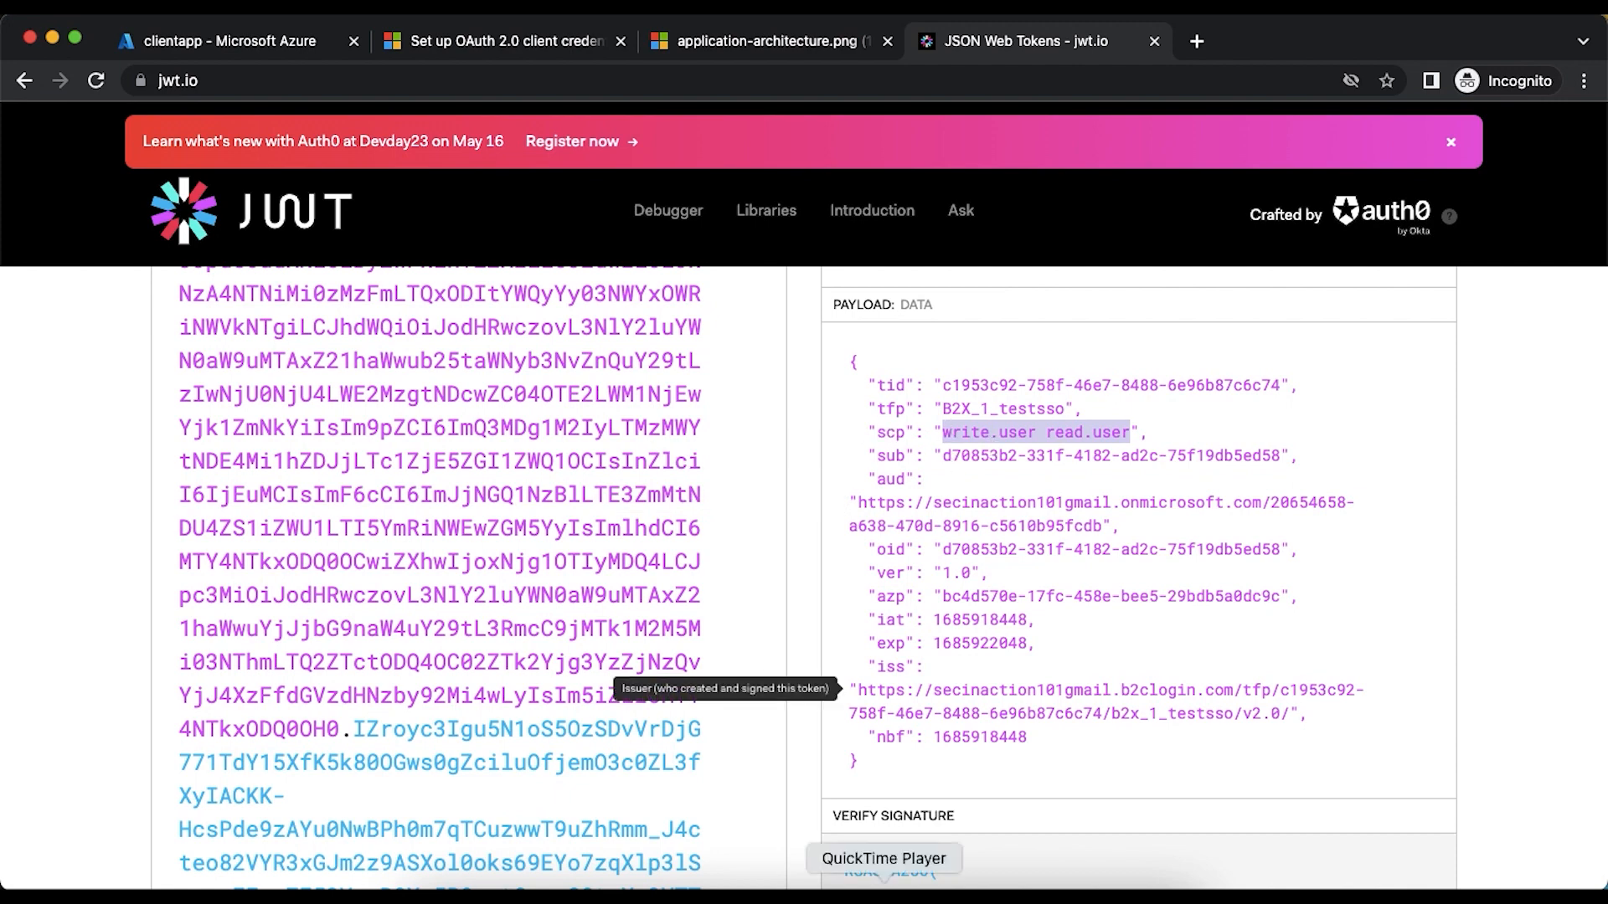
left_click(963, 889)
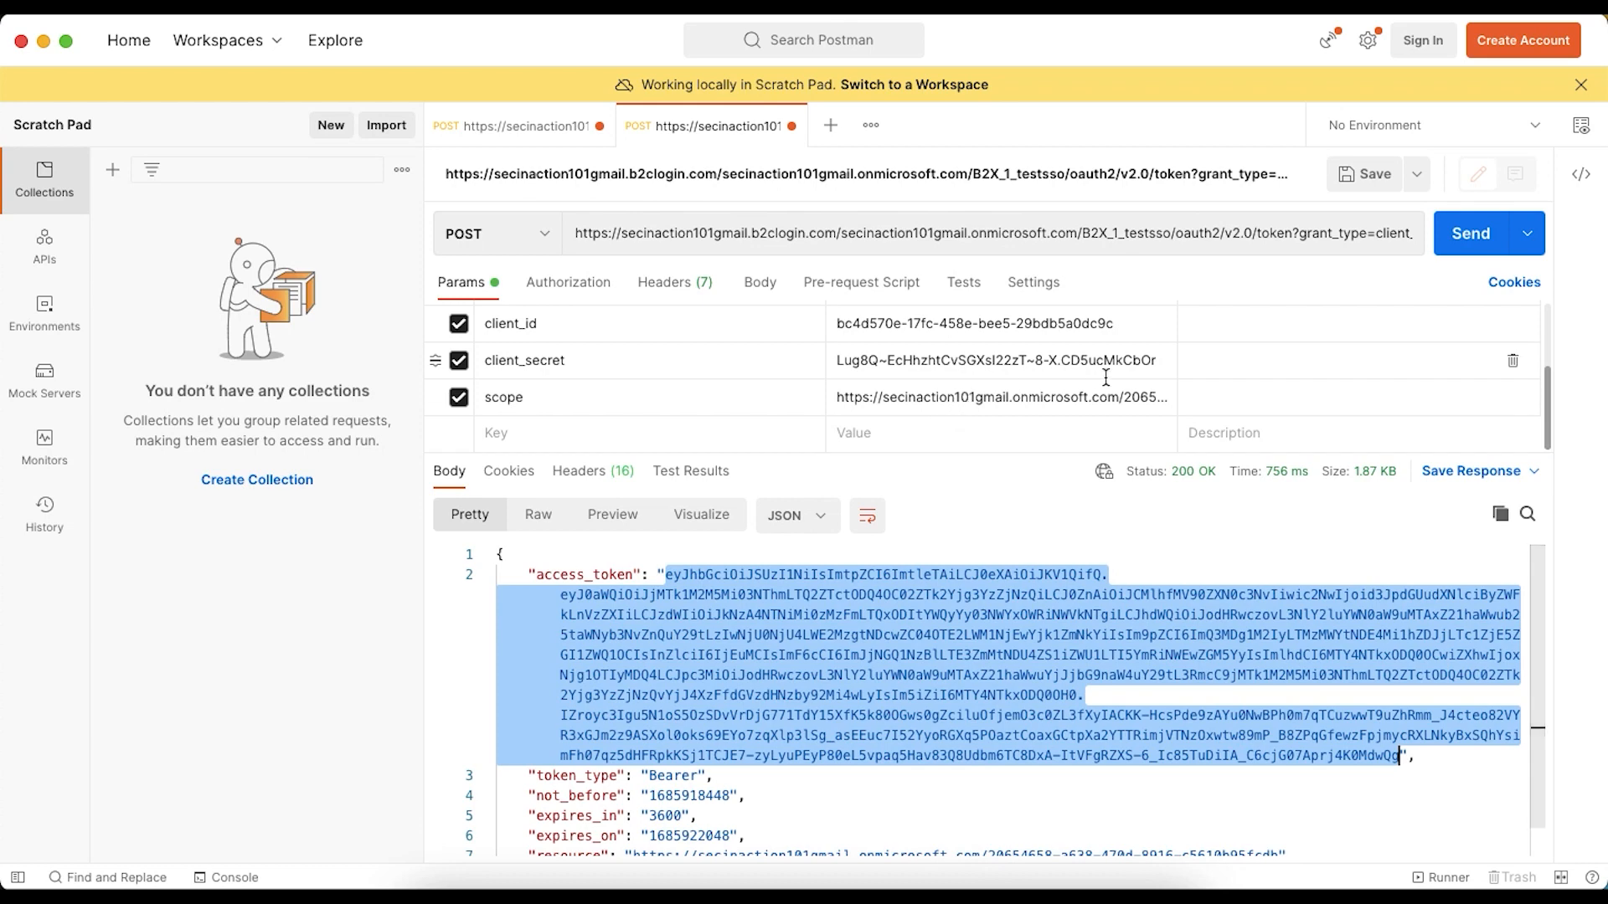
left_click(948, 408)
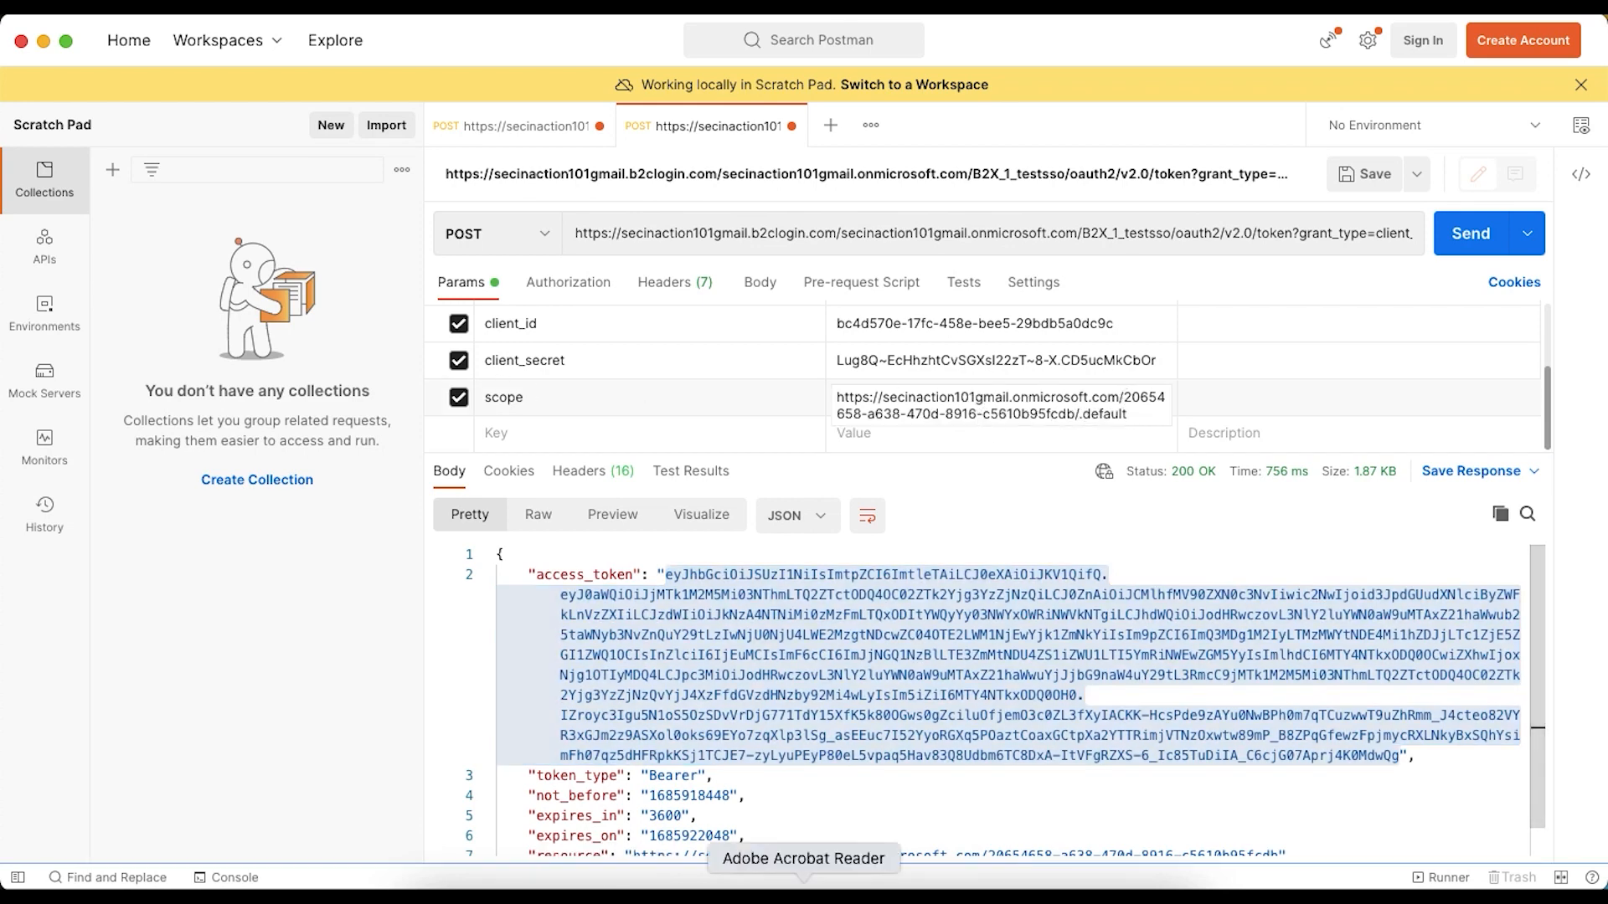
left_click(607, 878)
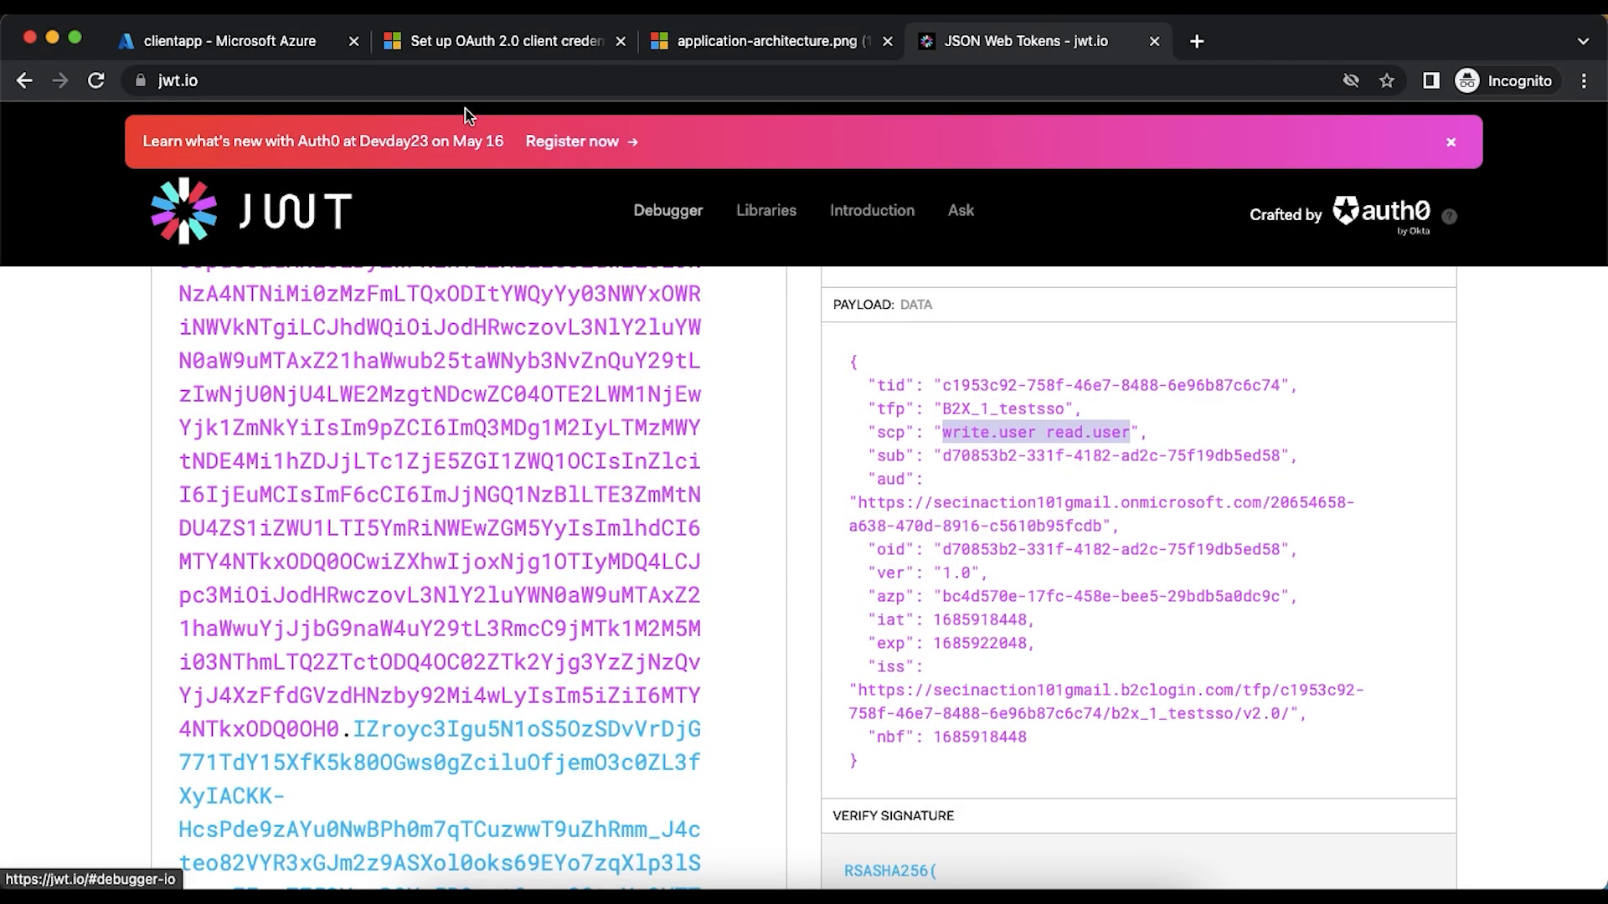
- Revoke admin consent for apiapp's write.user permission in clientapp's API permissions
left_click(247, 42)
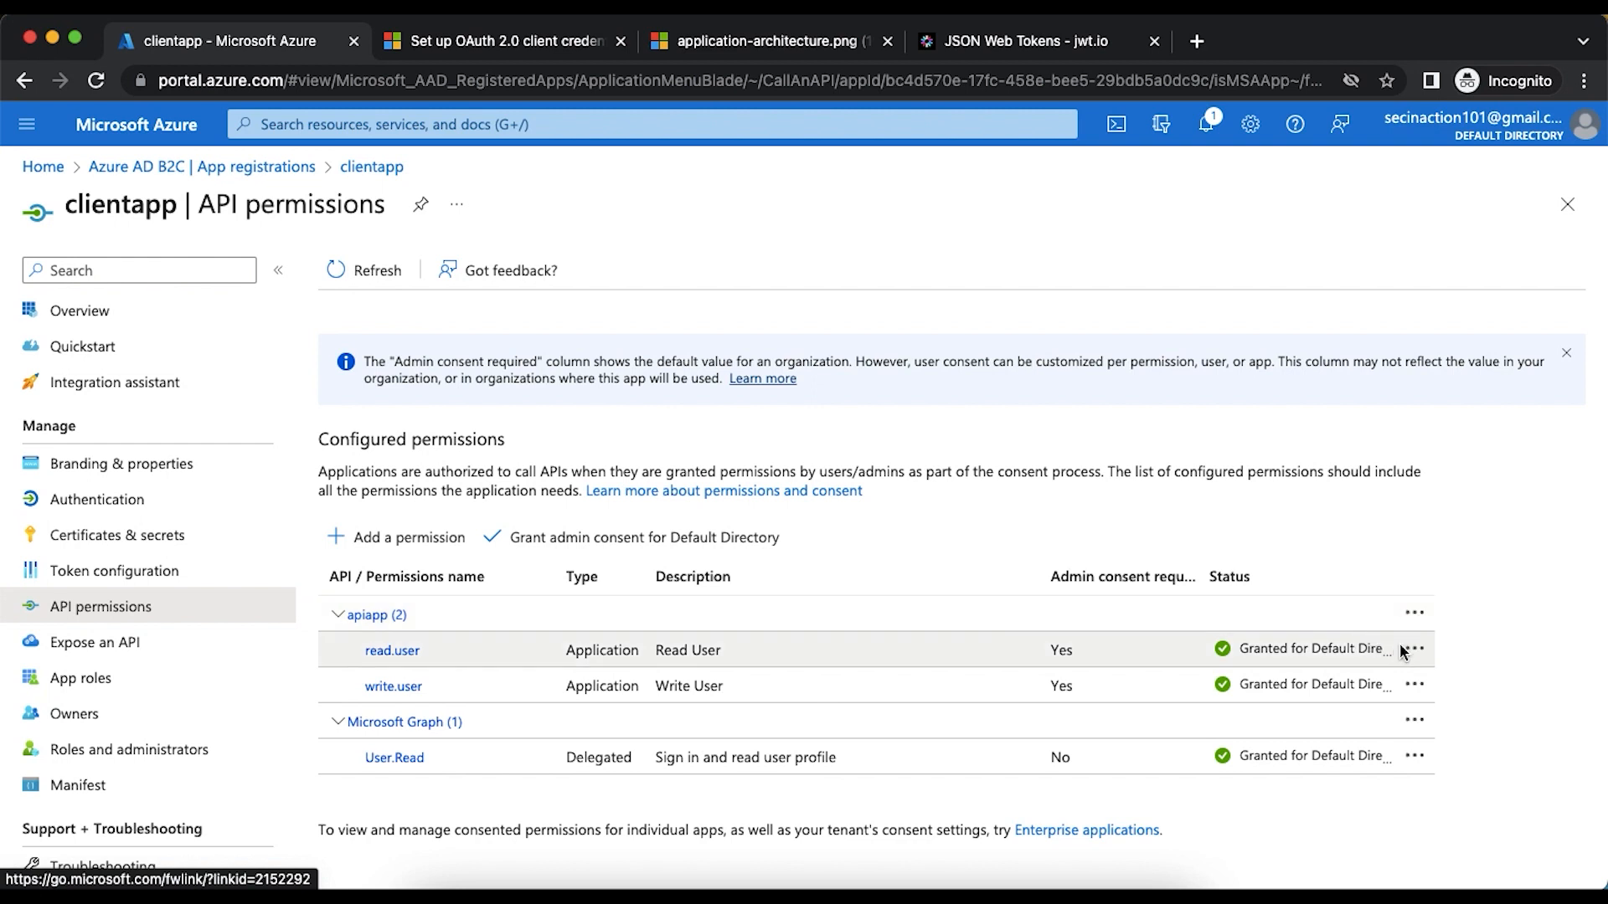
left_click(1414, 685)
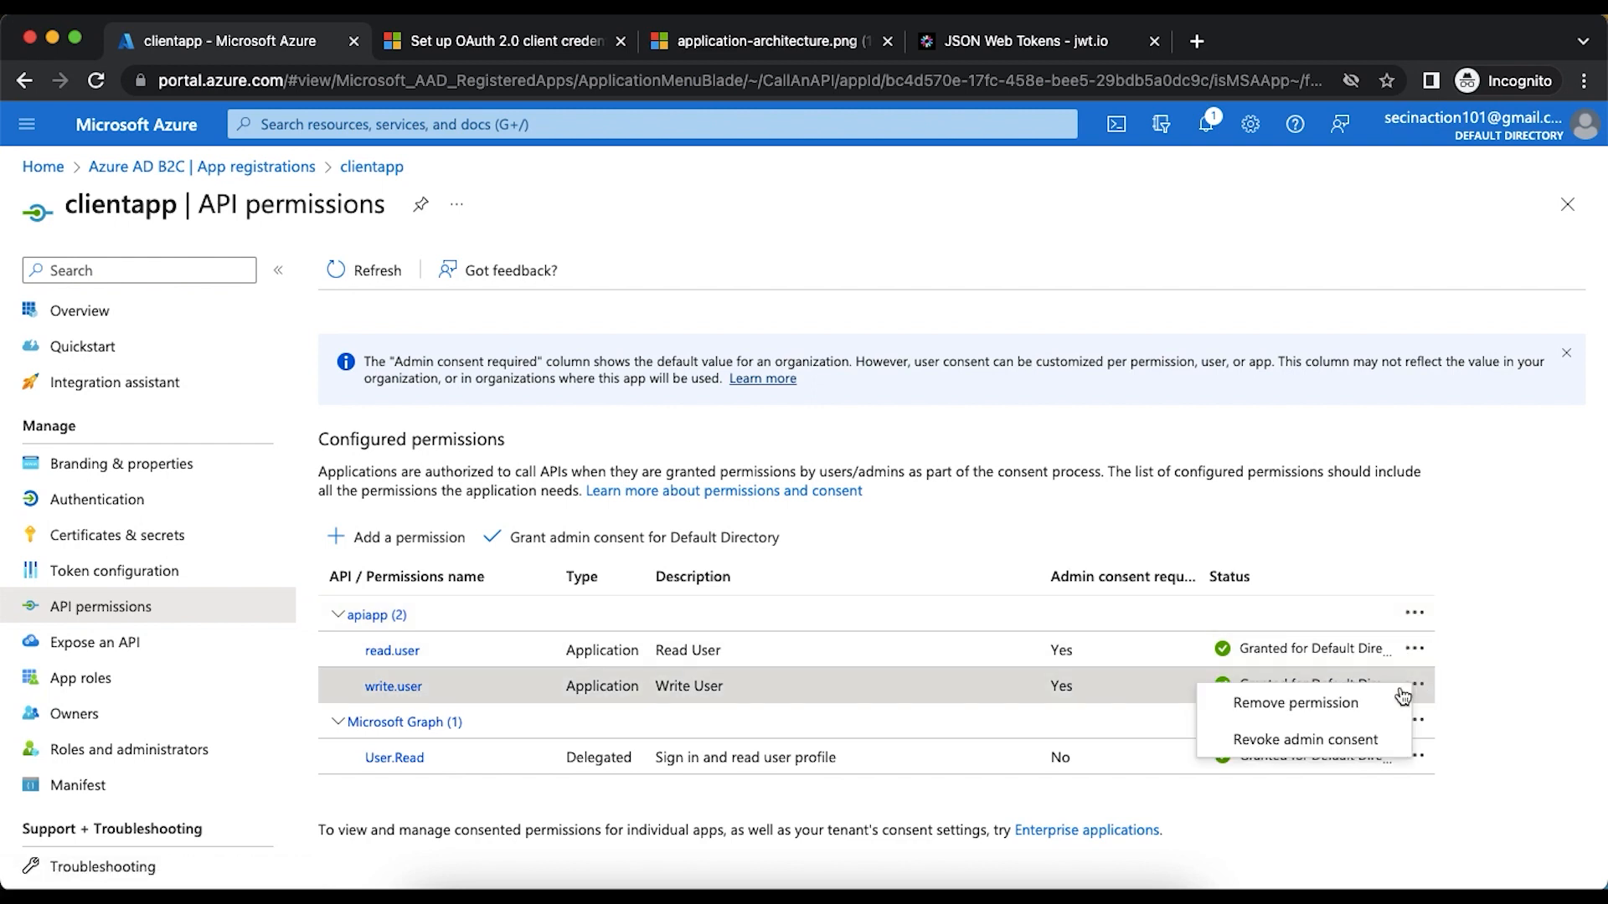
left_click(1357, 739)
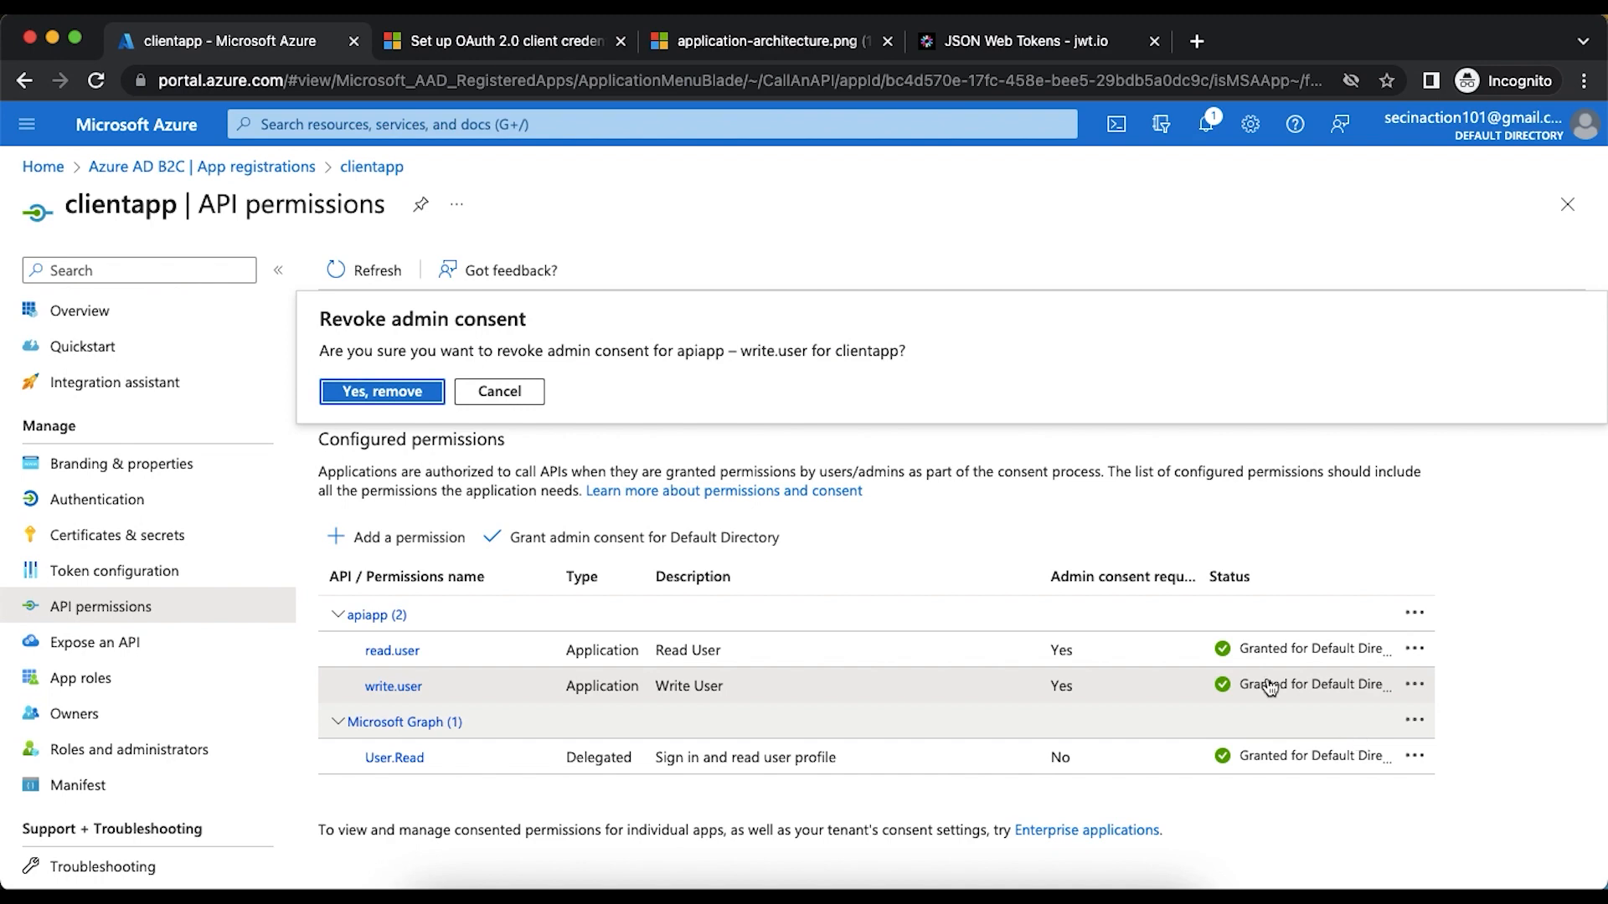
left_click(409, 392)
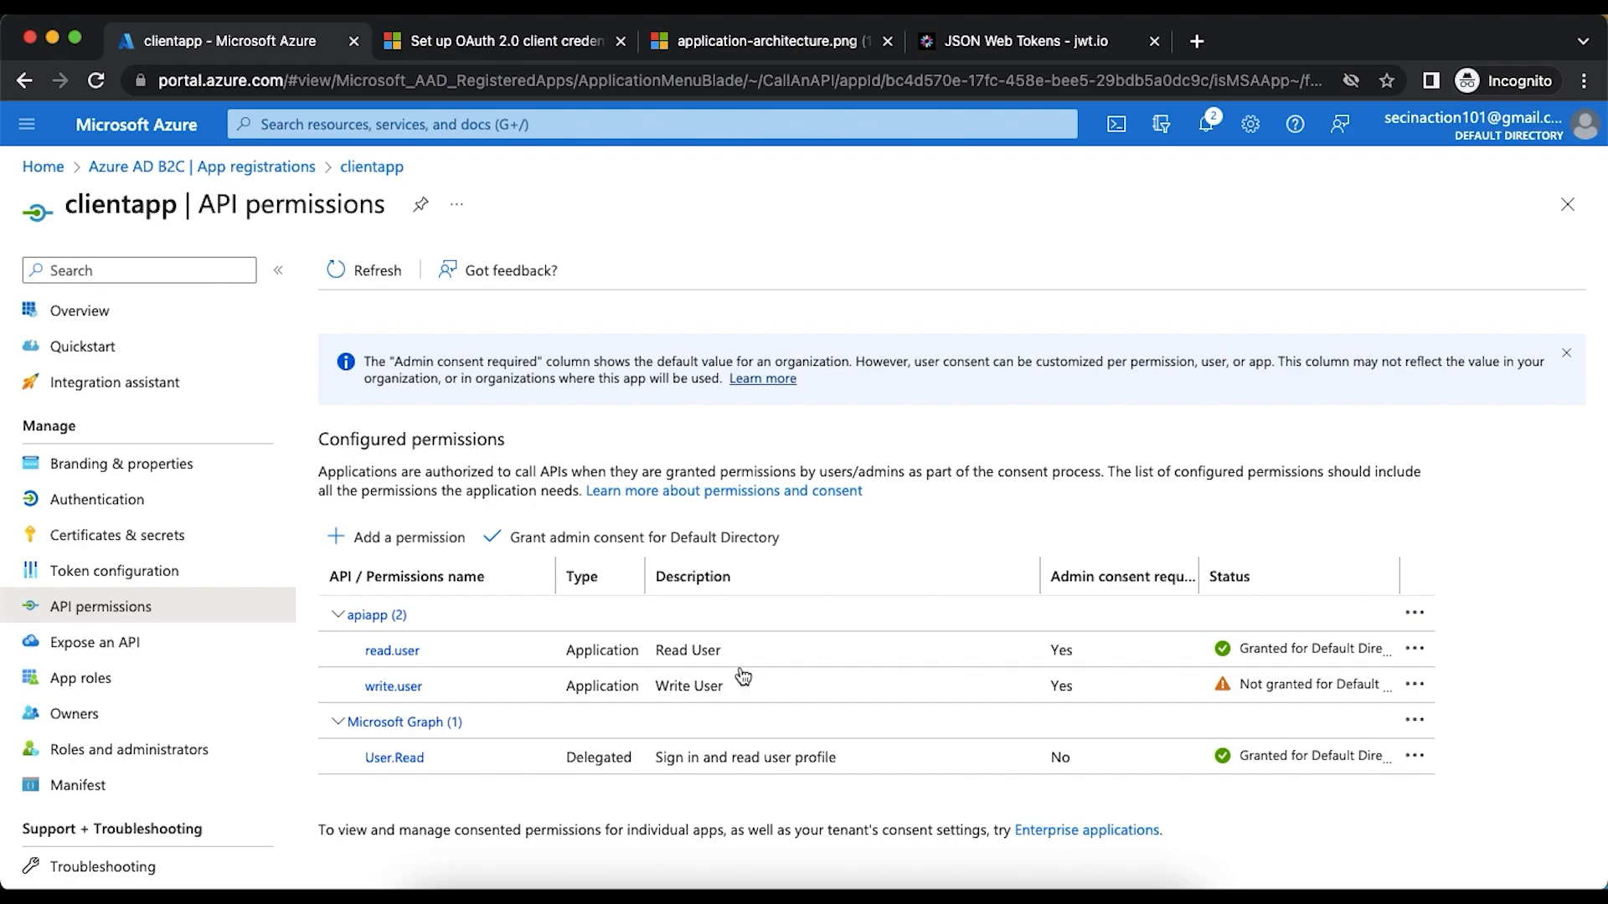
- Switch to Postman, resend the token request, and copy the new access token from the response
left_click(963, 890)
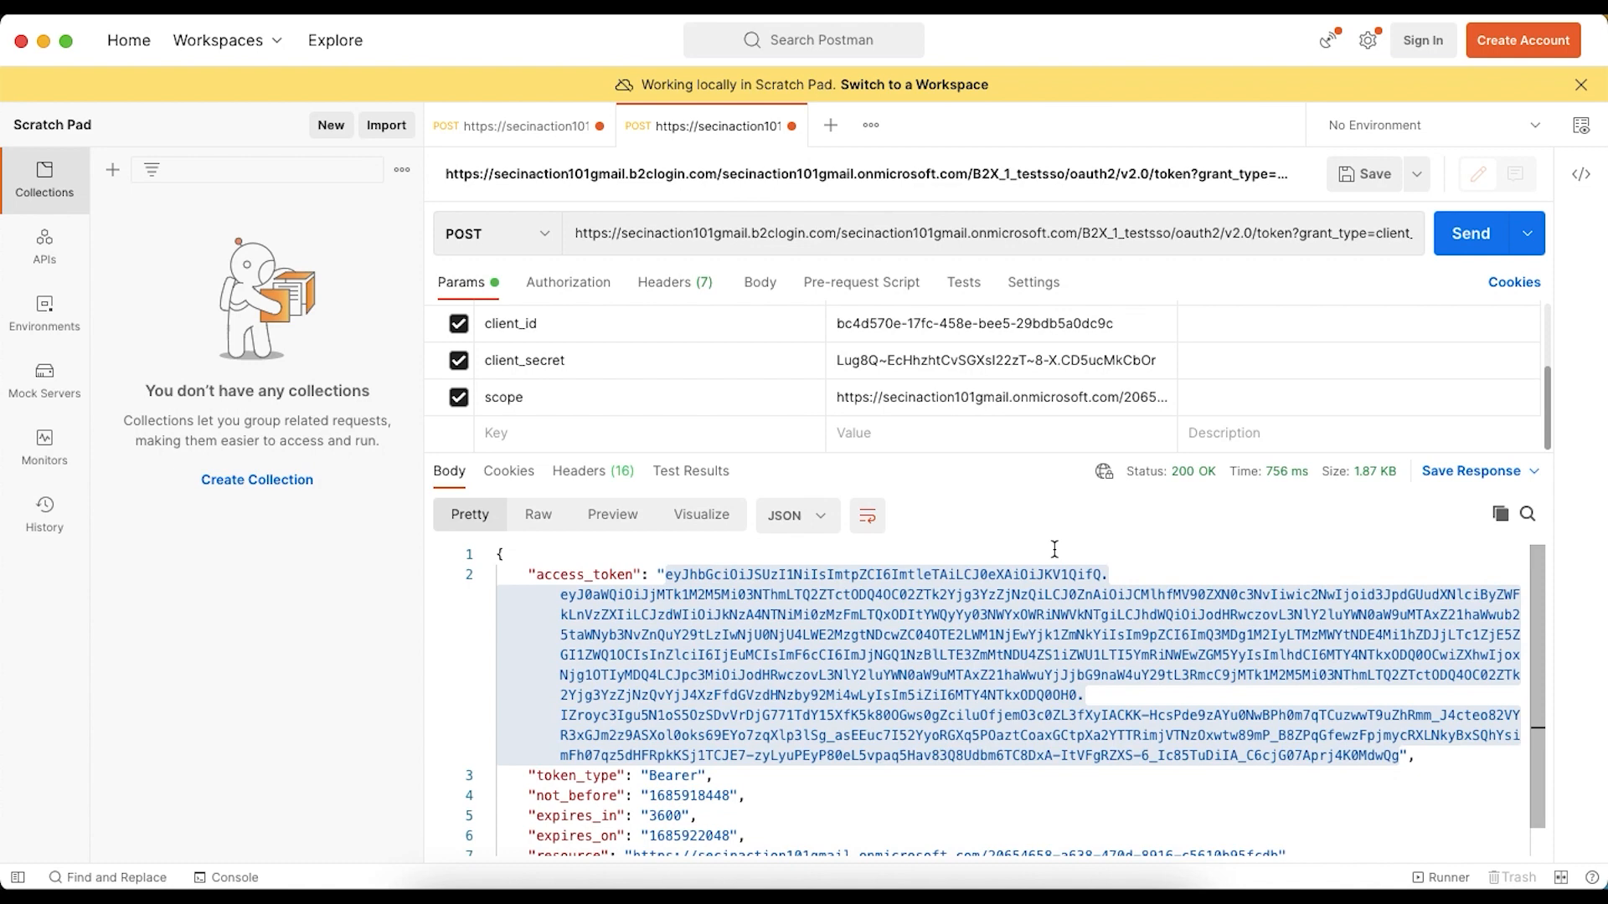
left_click(1451, 238)
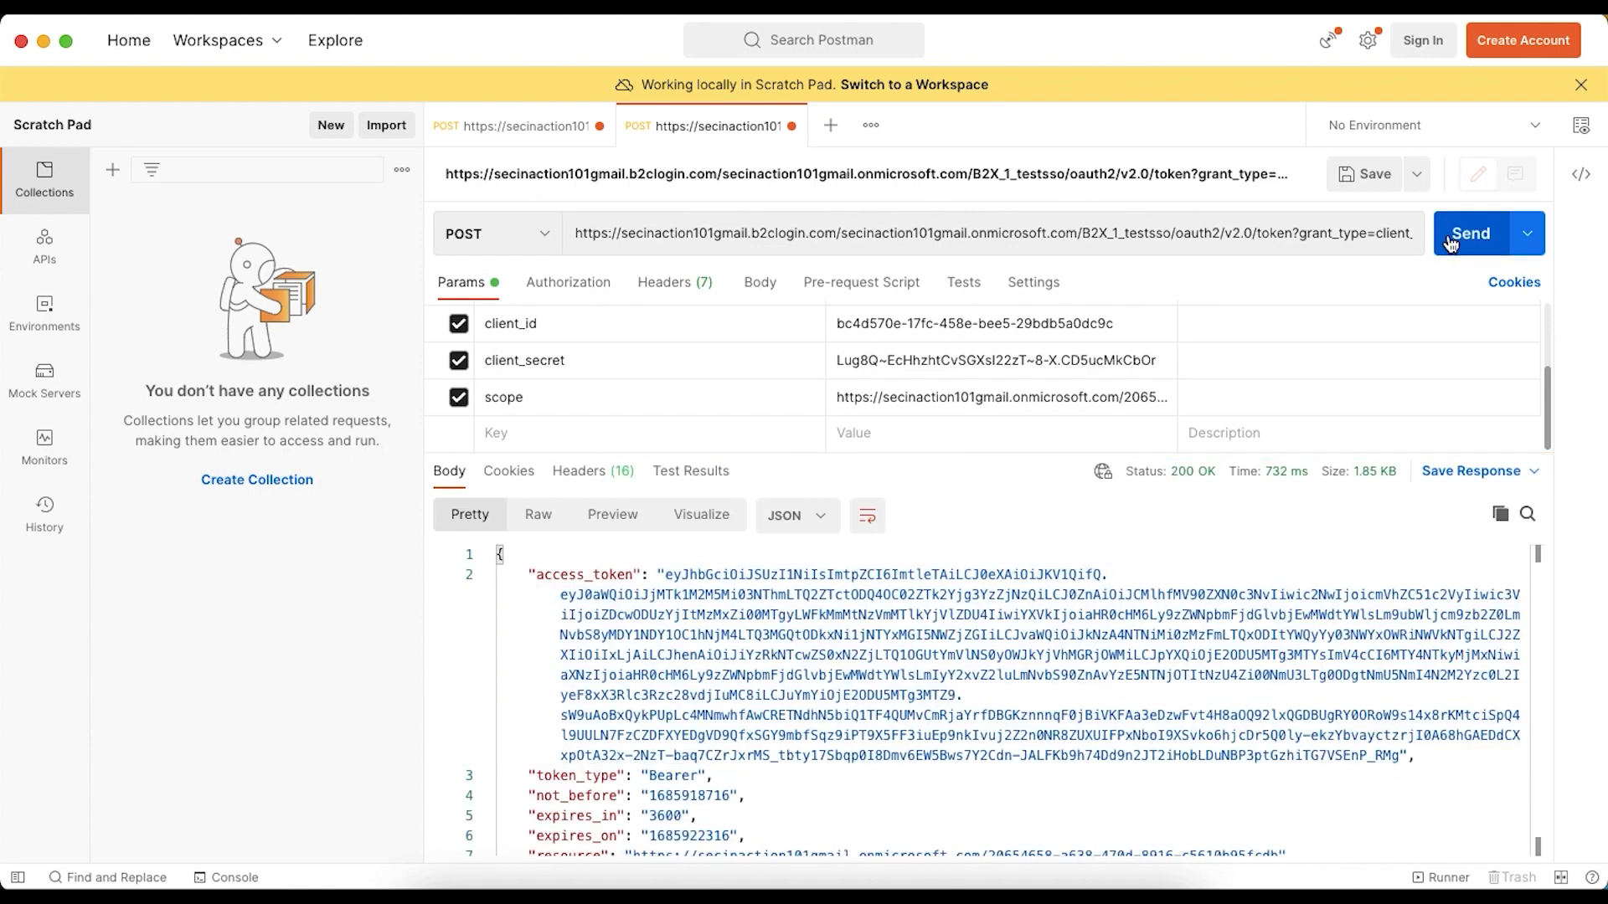
left_click_drag(666, 575, 1399, 758)
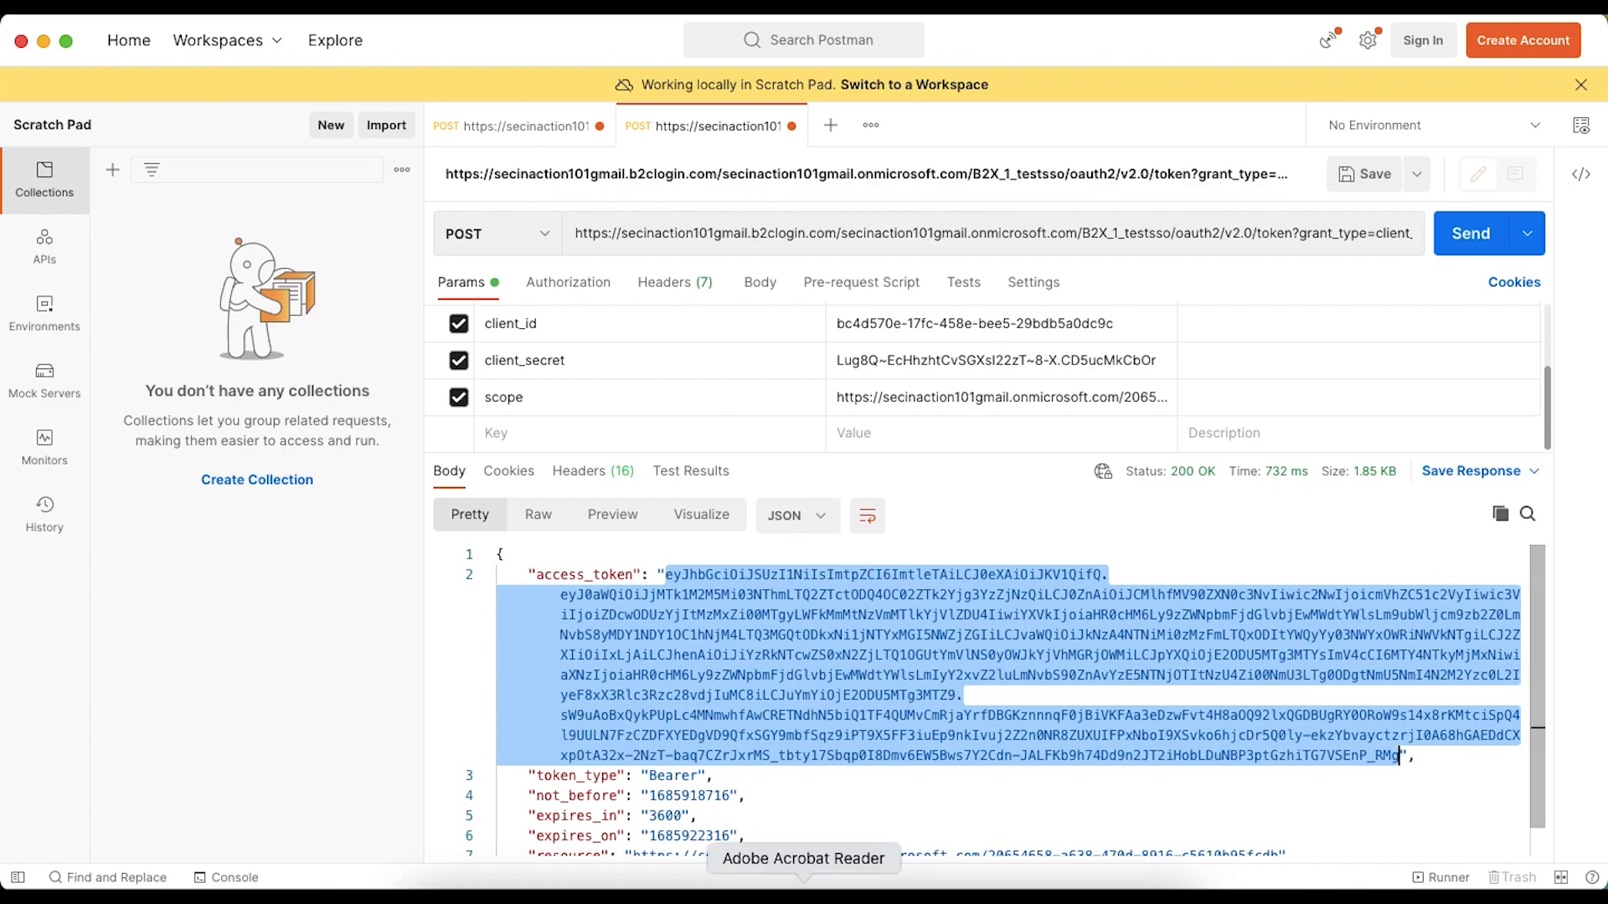
- Switch to jwt.io in the browser and replace the encoded token with the newly copied access token
left_click(607, 897)
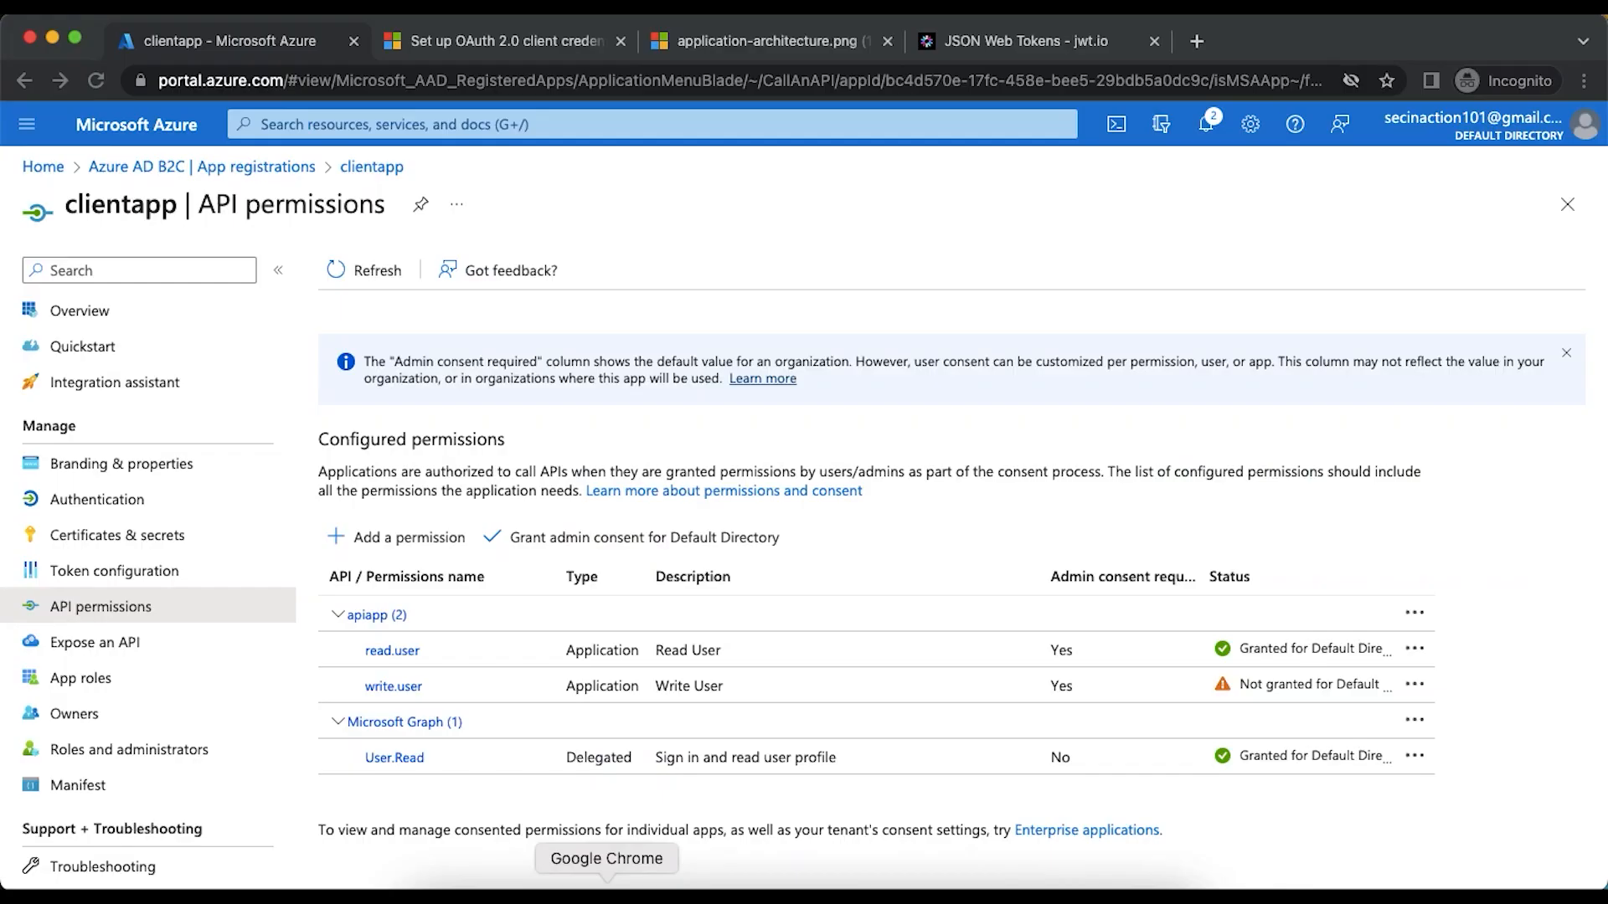
left_click(1017, 46)
key("super+a")
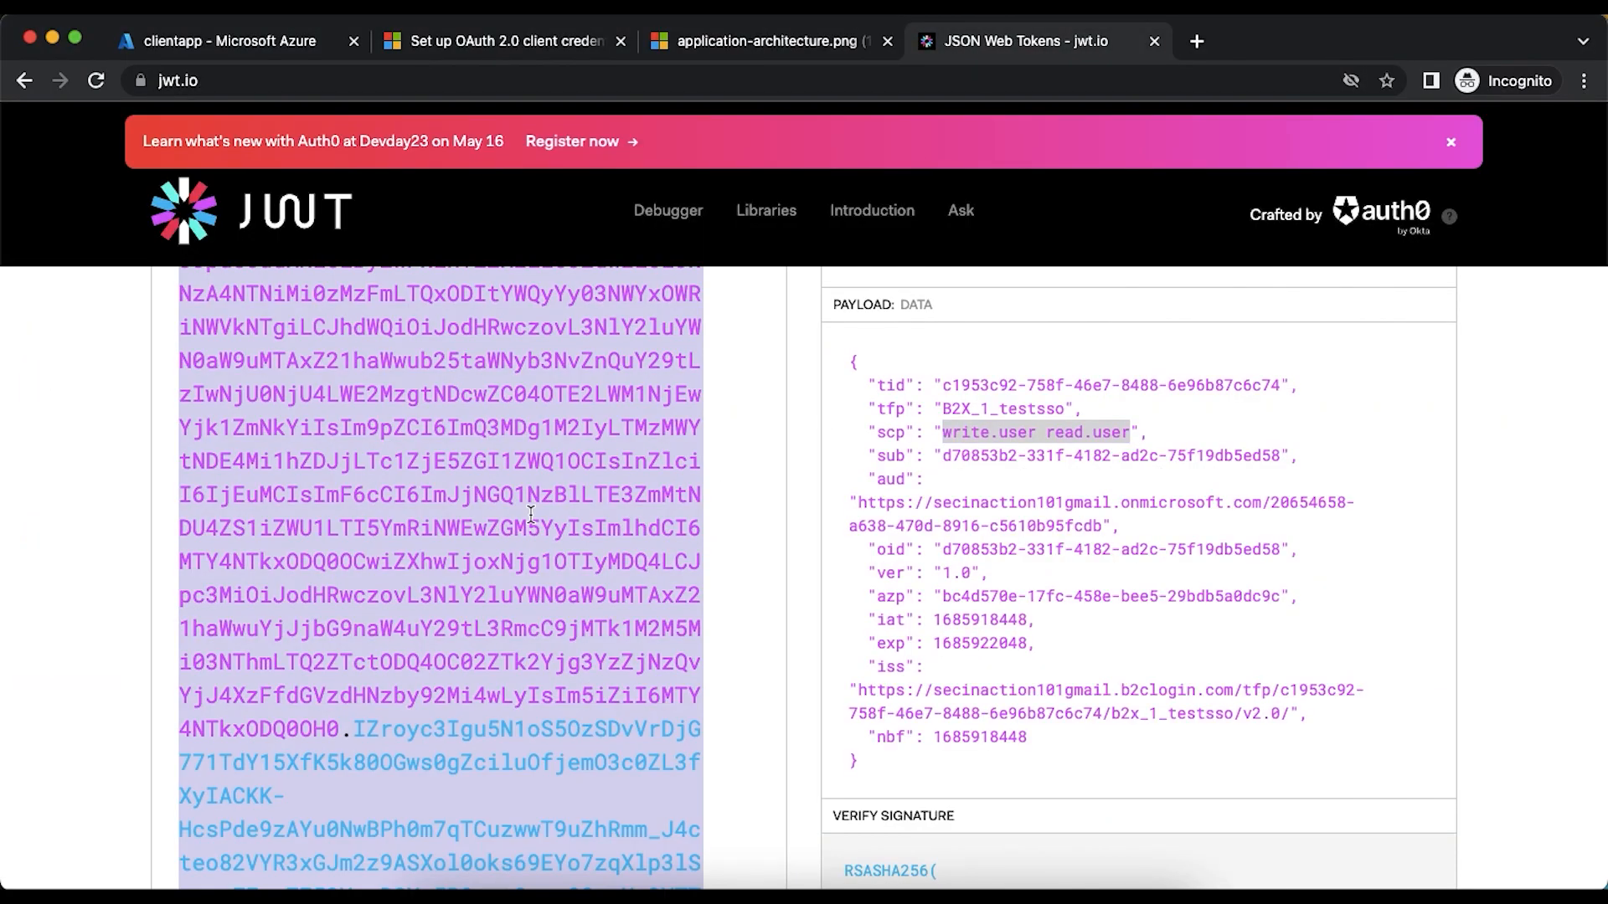
key("super+v")
- Compare the new token's scp claim with clientapp's granted API permissions in the Azure portal
scroll(703, 608, "up", 5)
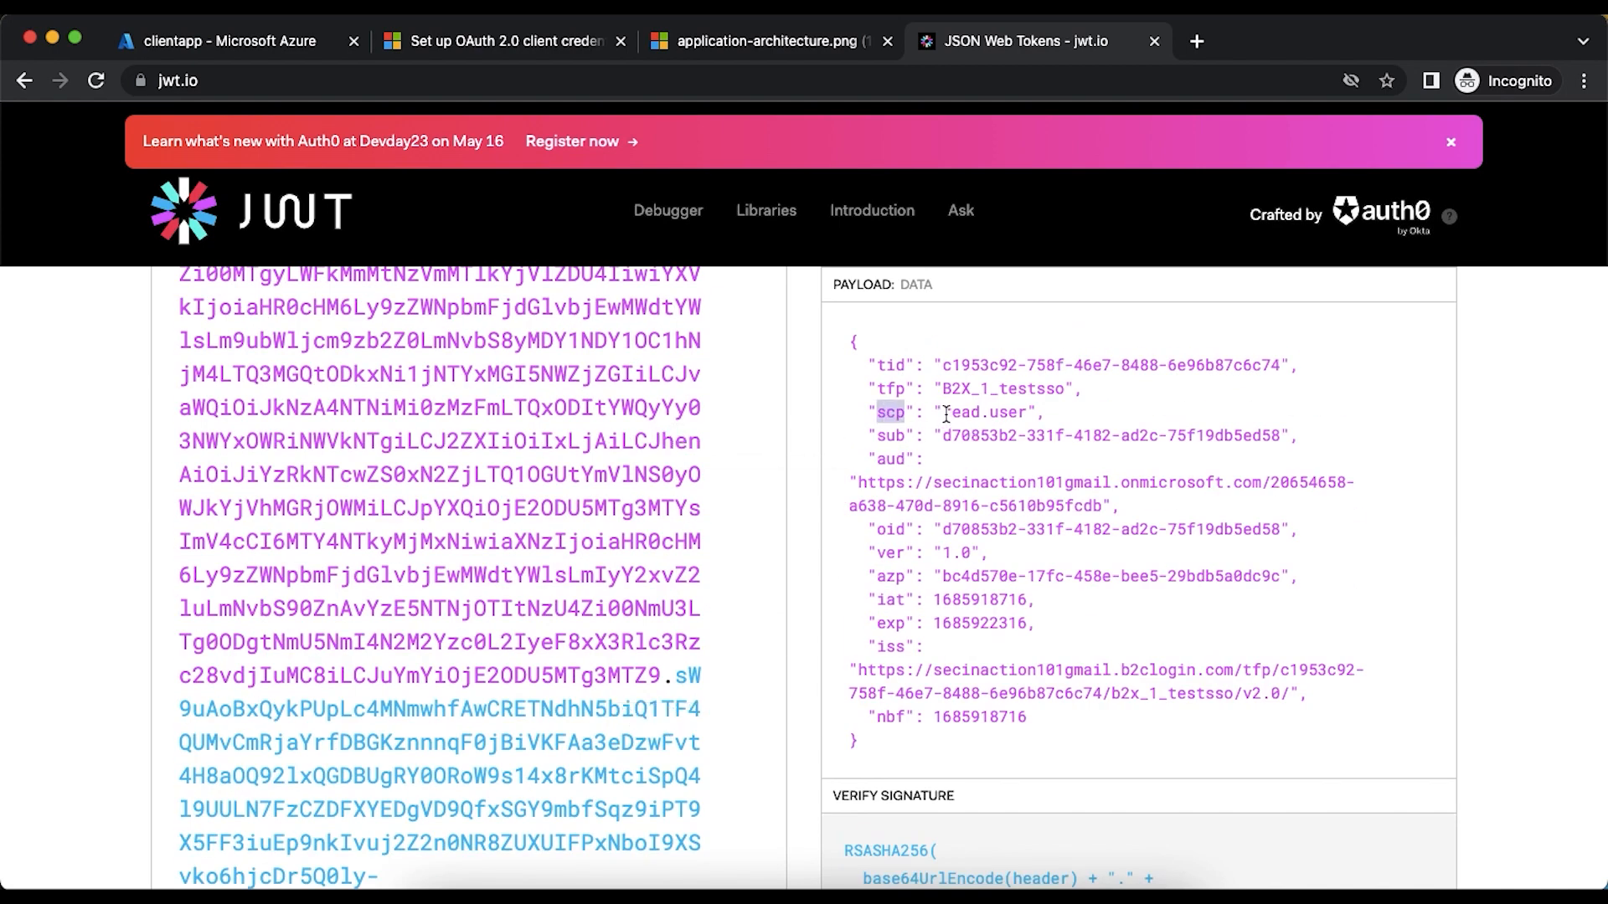
left_click_drag(944, 412, 1031, 412)
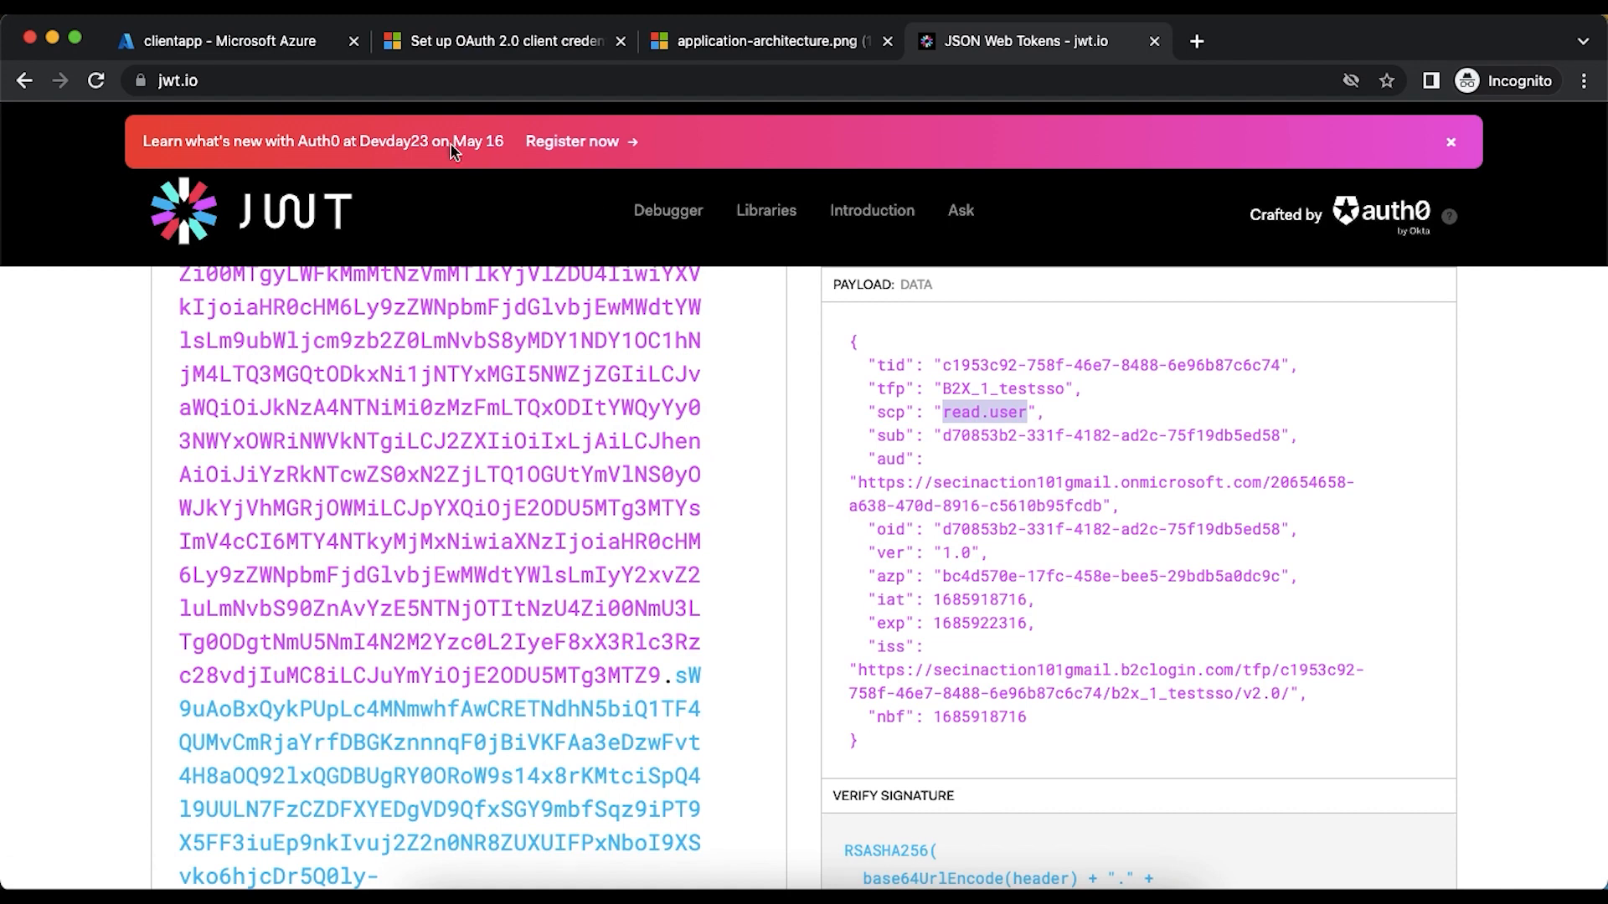
left_click(242, 41)
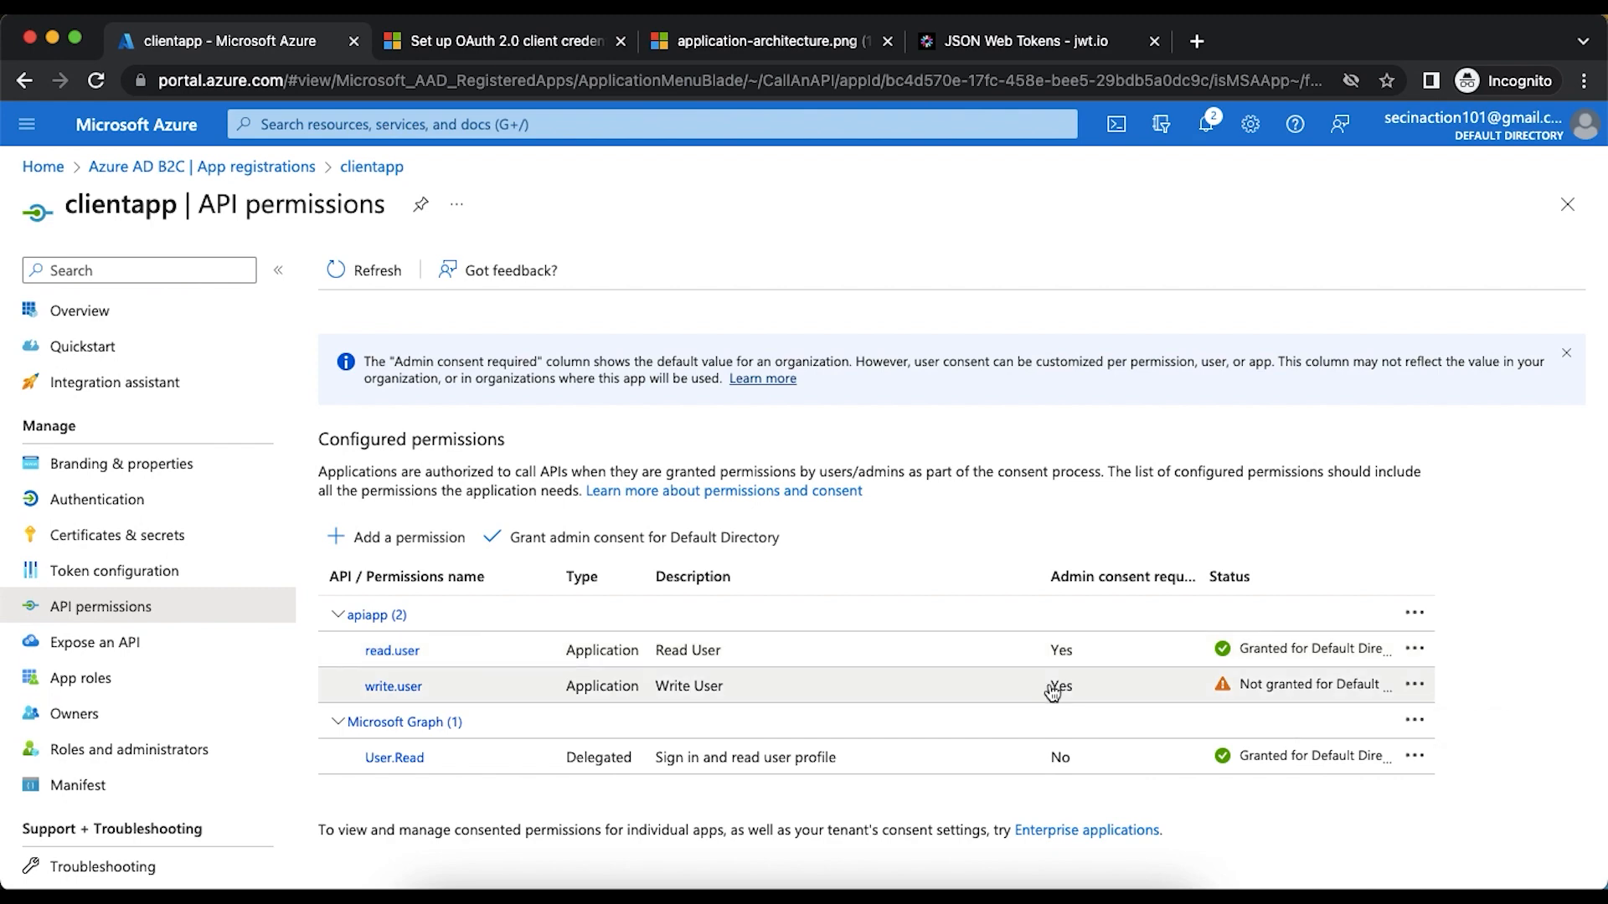
left_click(972, 52)
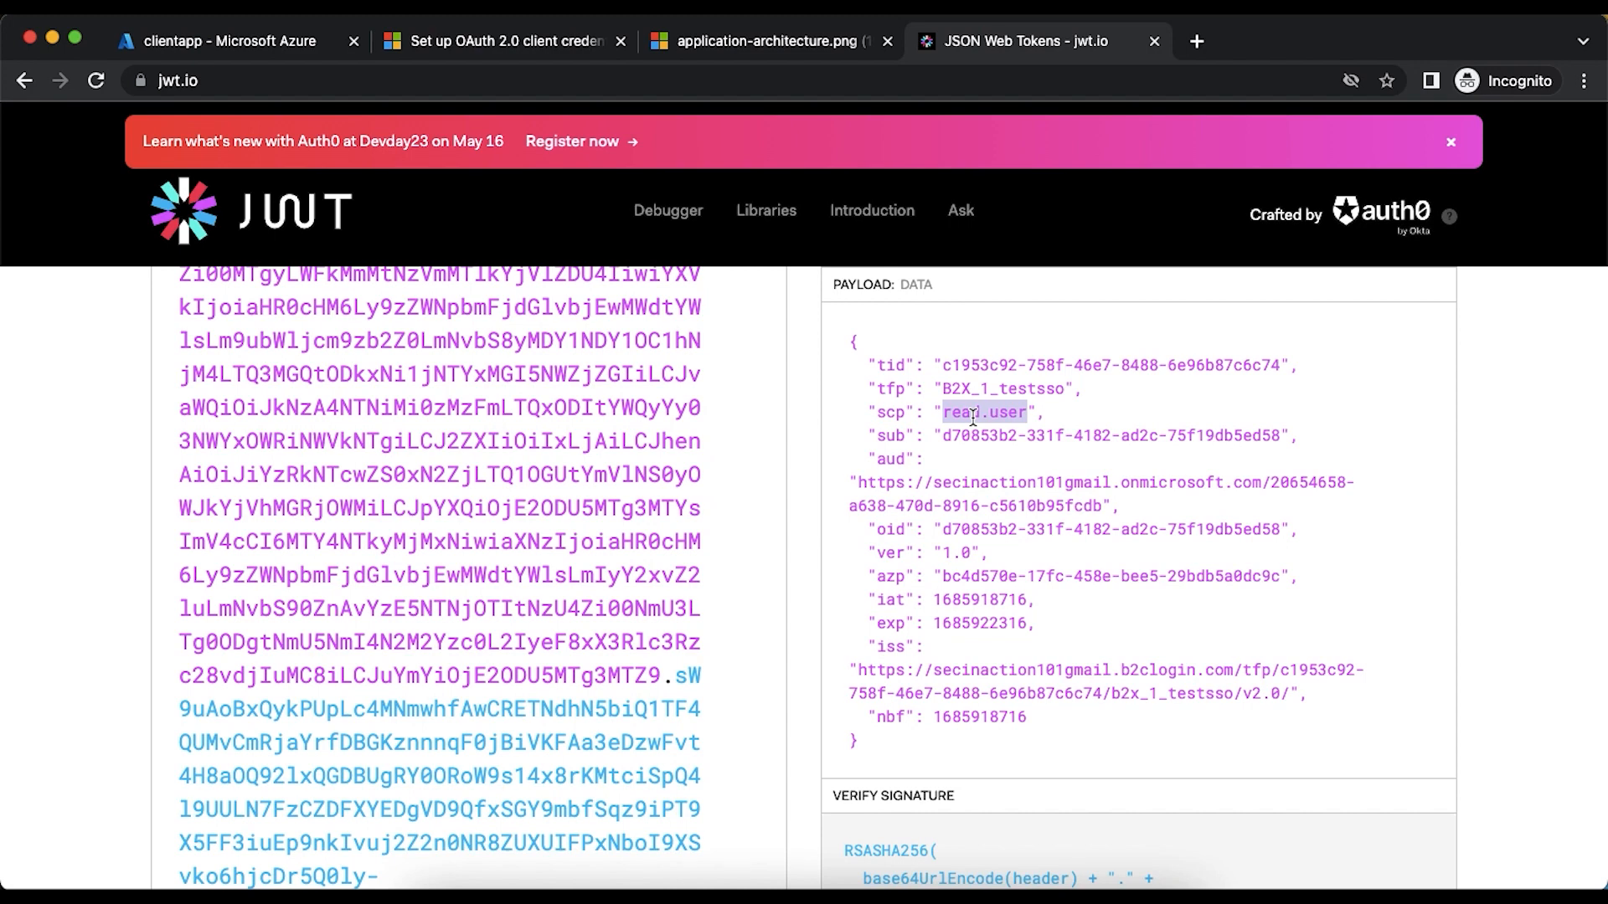
- Review the architecture diagram and the documentation's token request parameters, focusing on the scope example ending in api/.default
left_click(758, 42)
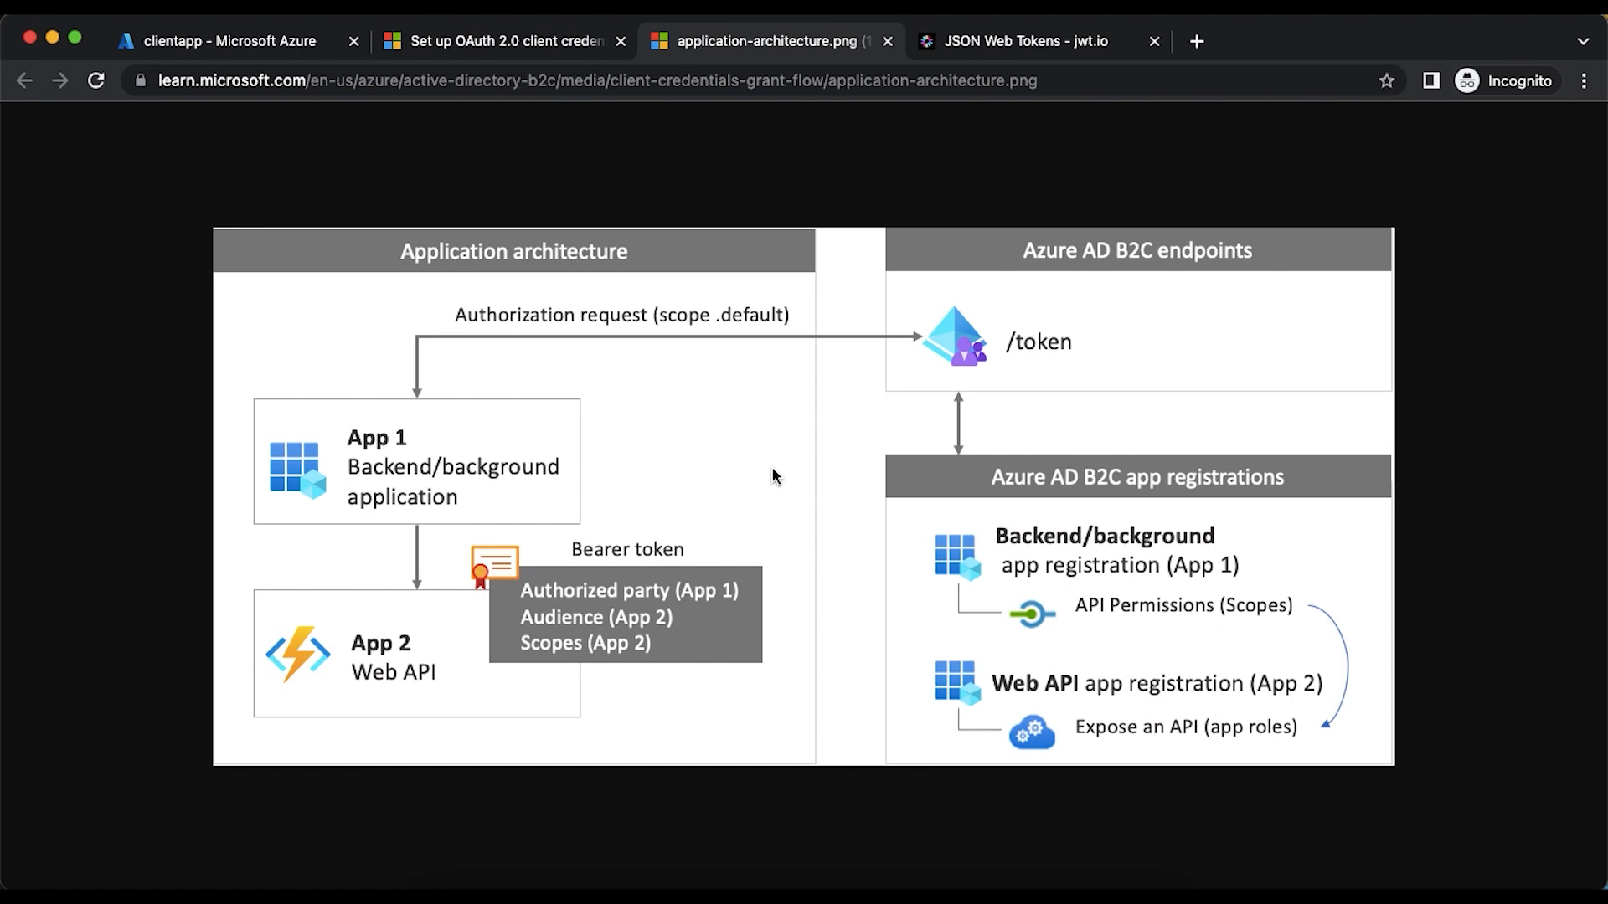
left_click(512, 51)
scroll(645, 373, "up", 1)
scroll(651, 386, "up", 2)
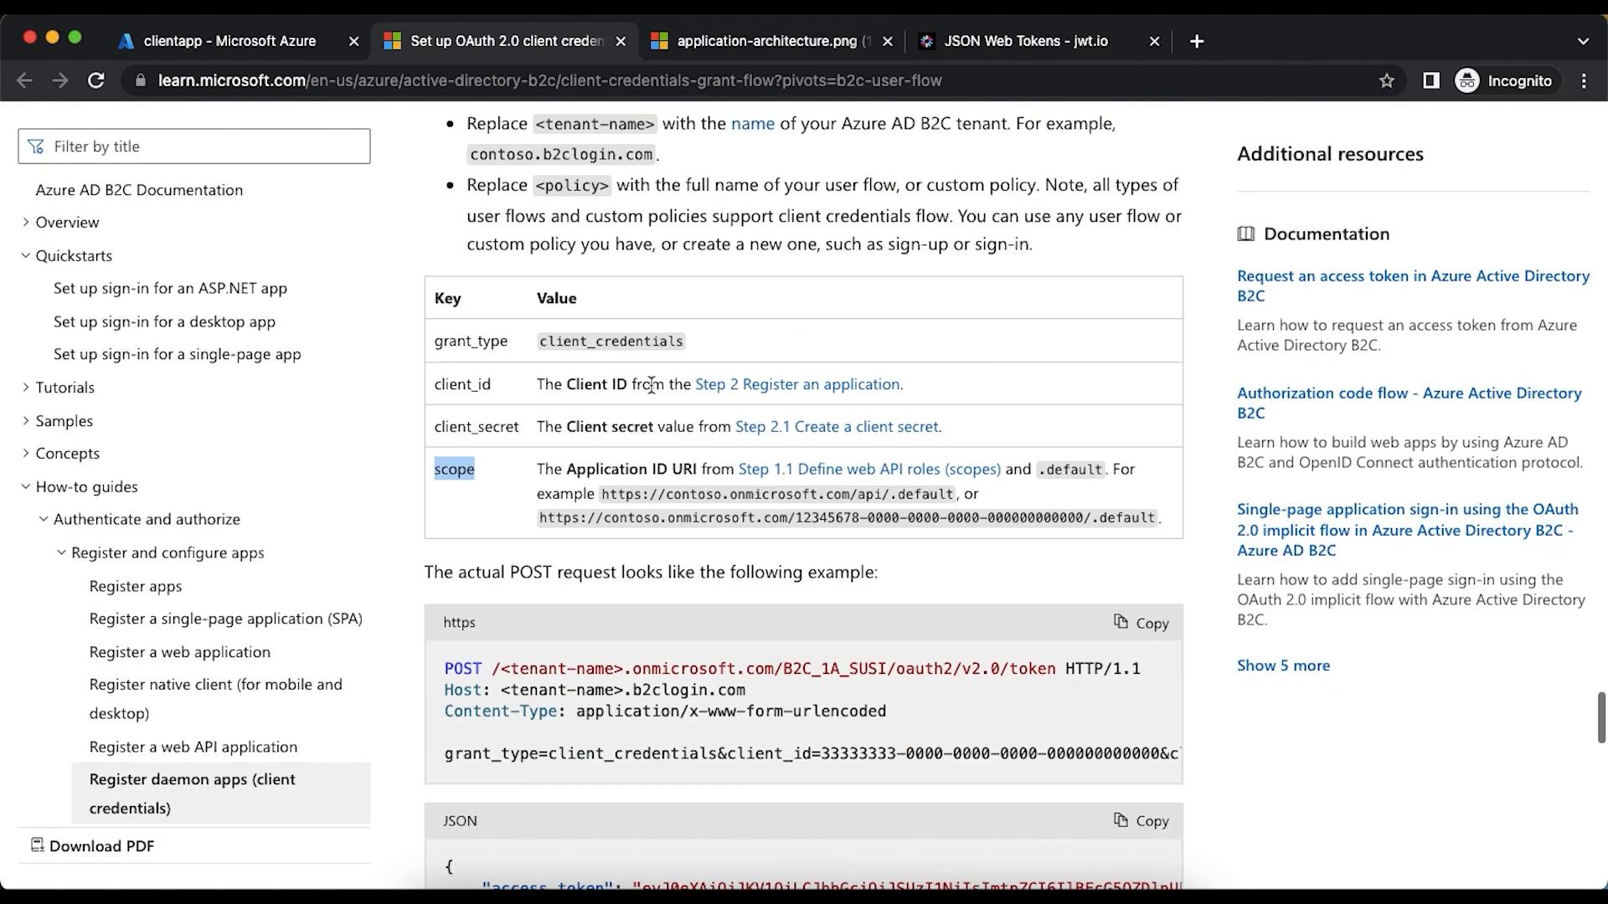
left_click(614, 494)
left_click_drag(614, 494, 956, 497)
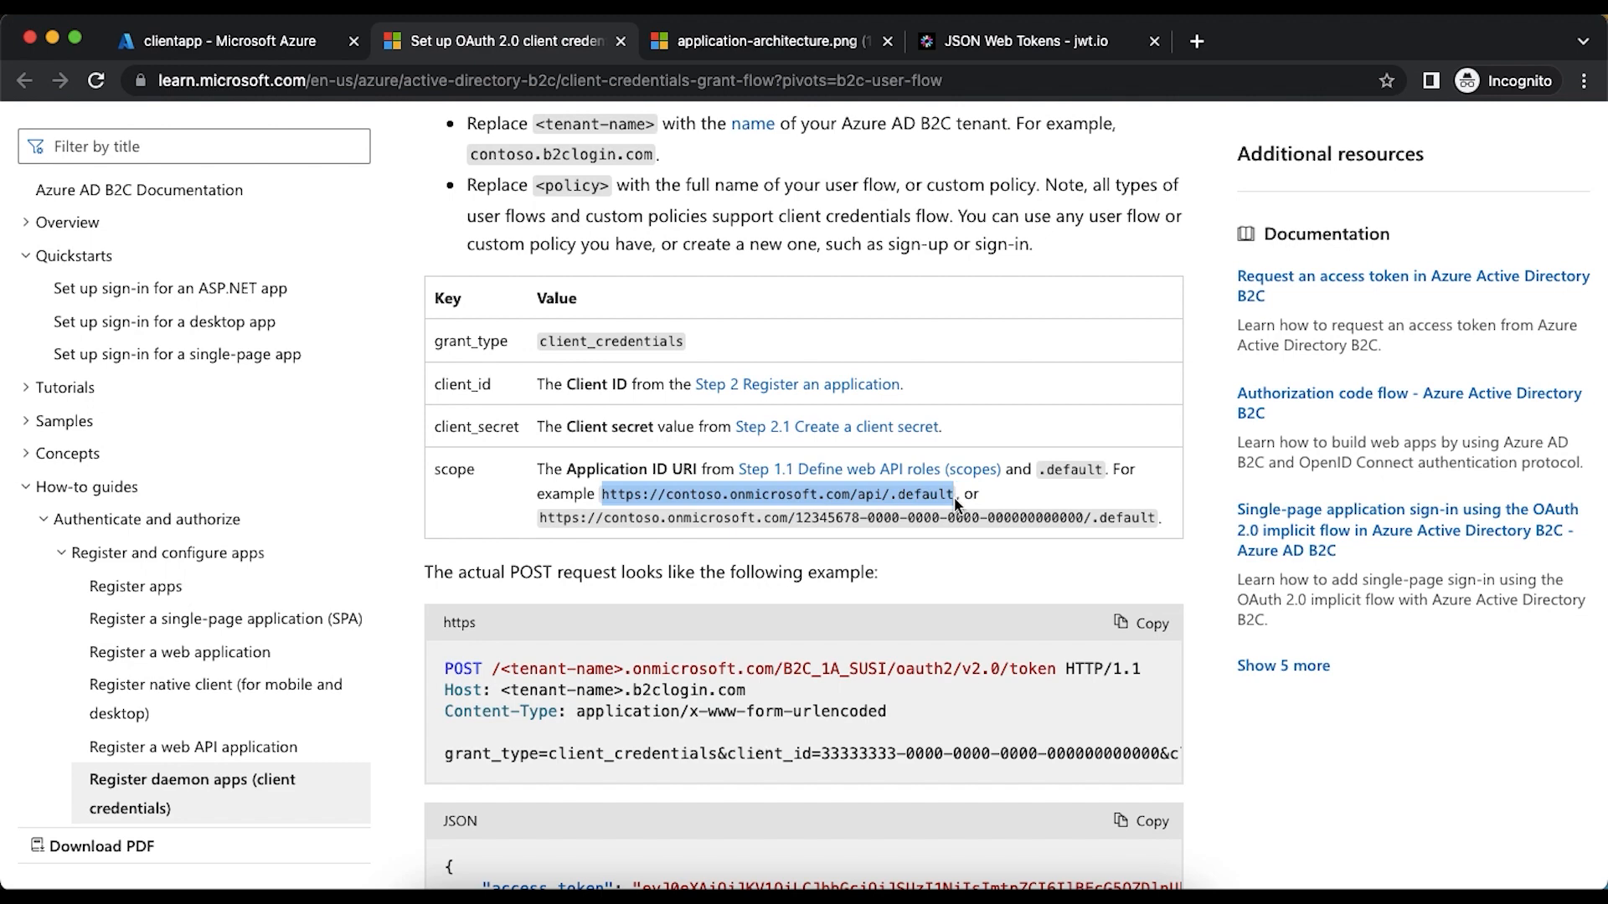
left_click(897, 588)
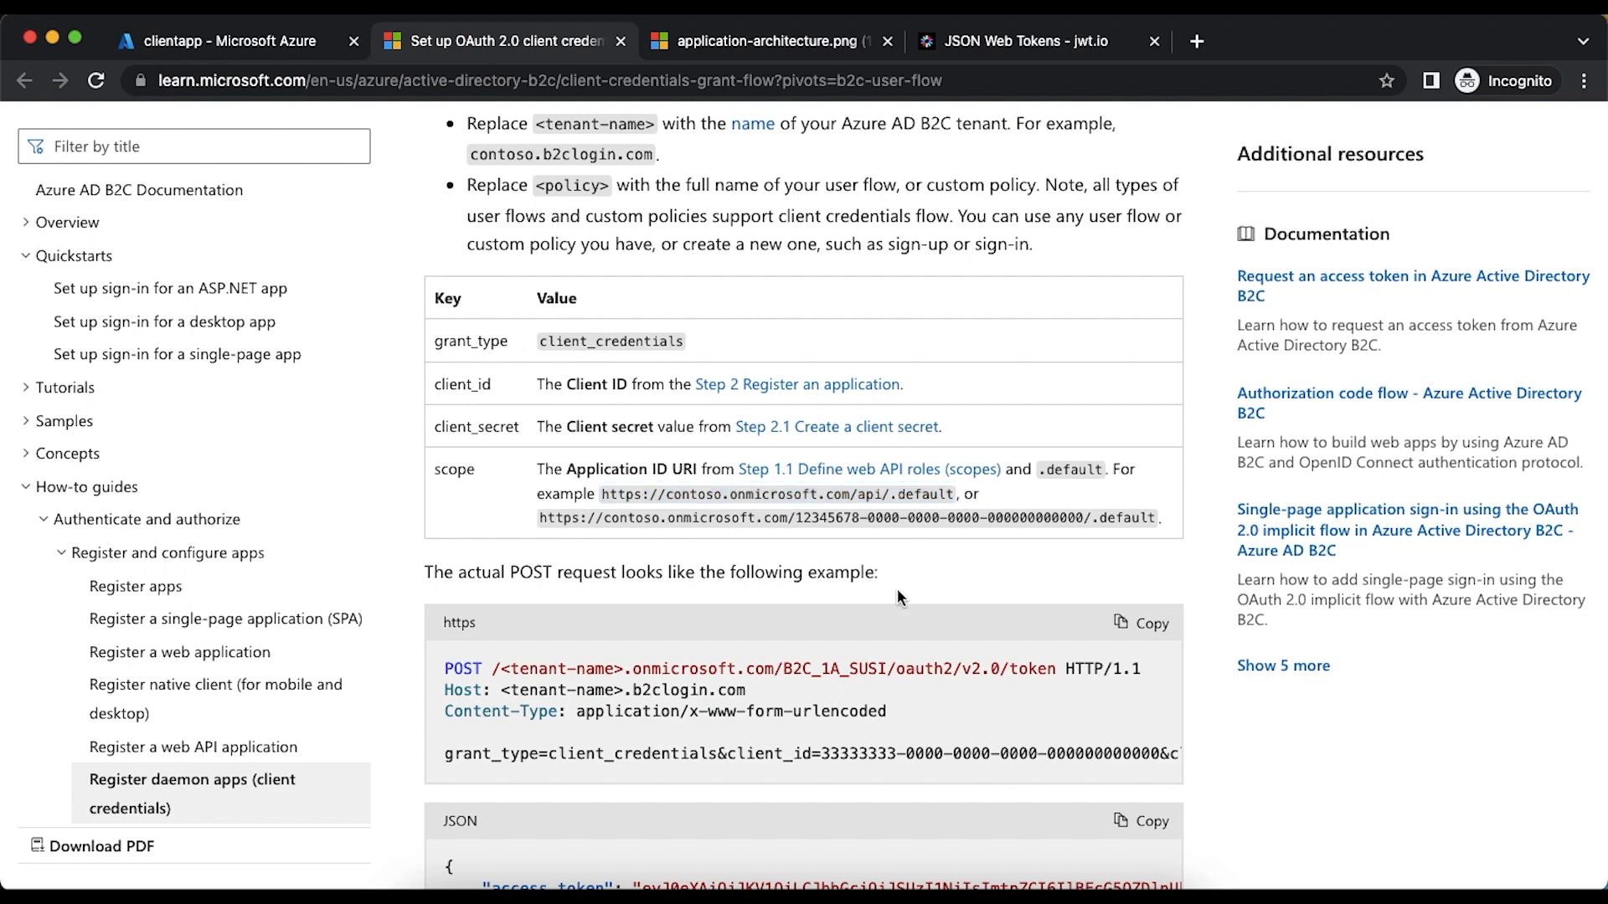
scroll(897, 588, "up", 3)
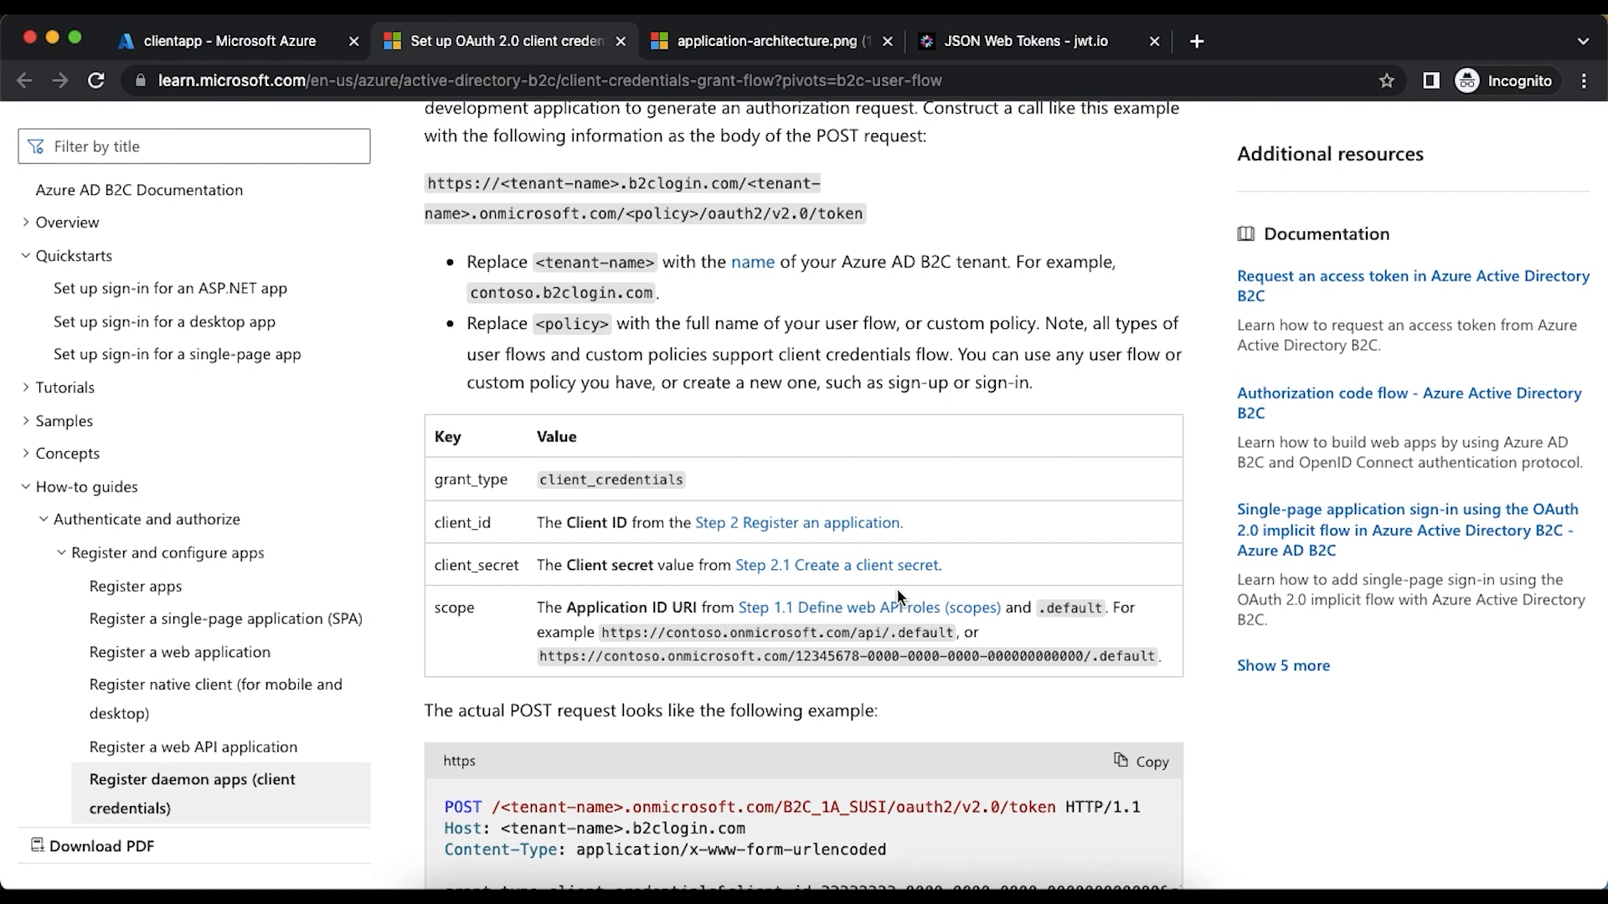
- Open apiapp's Expose an API page from the Azure AD B2C app registrations and examine its Application ID URI
left_click(206, 43)
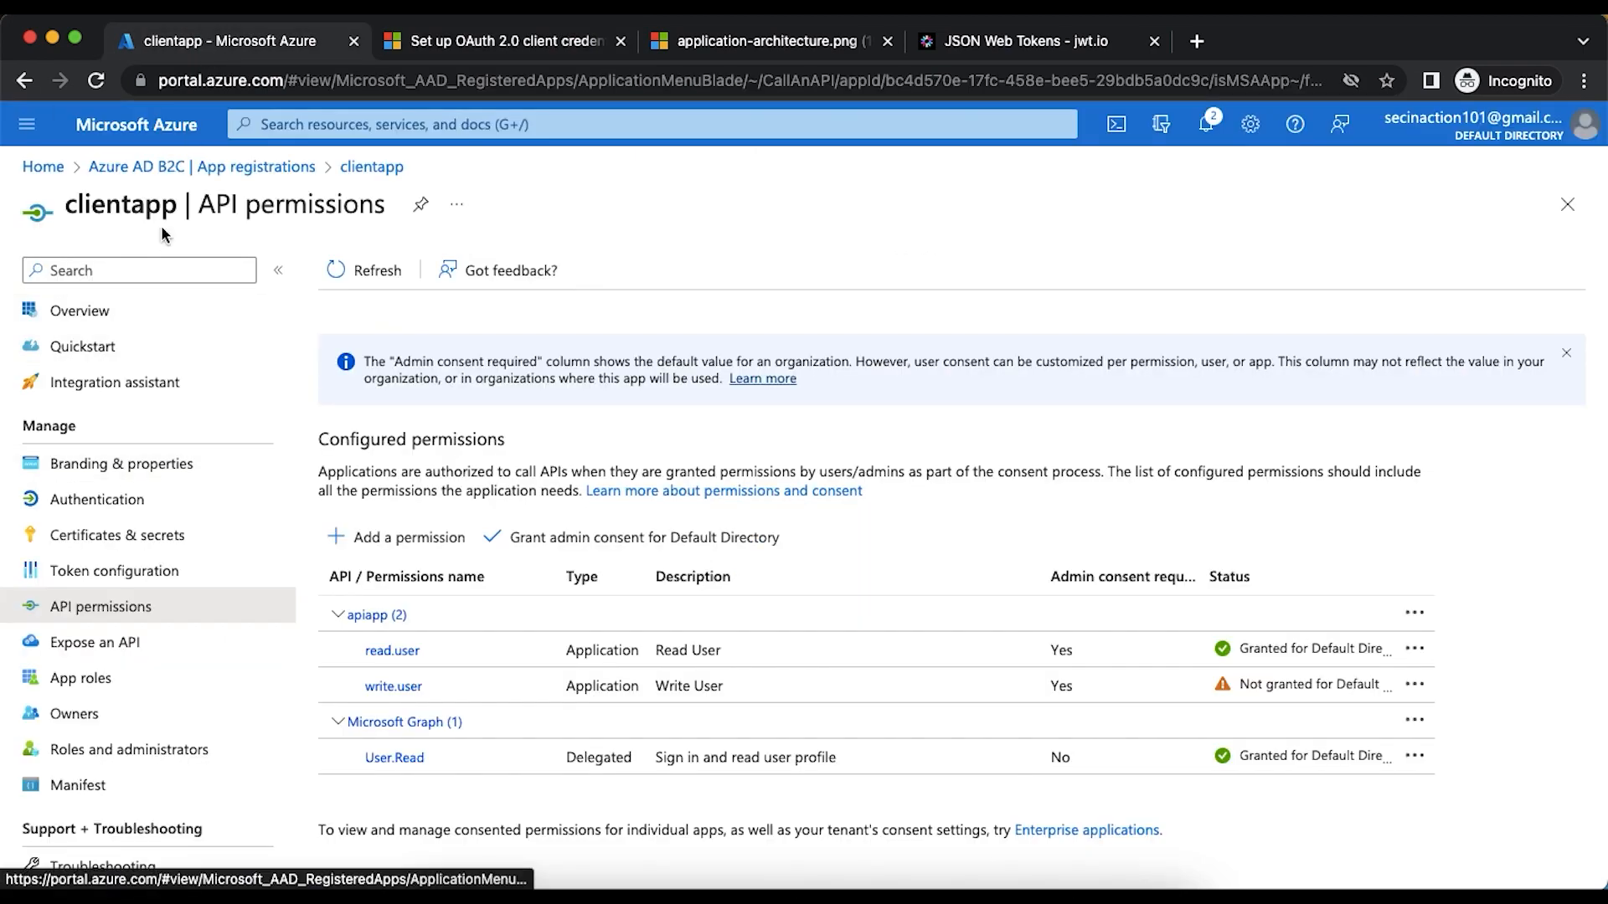
left_click(134, 167)
left_click(421, 601)
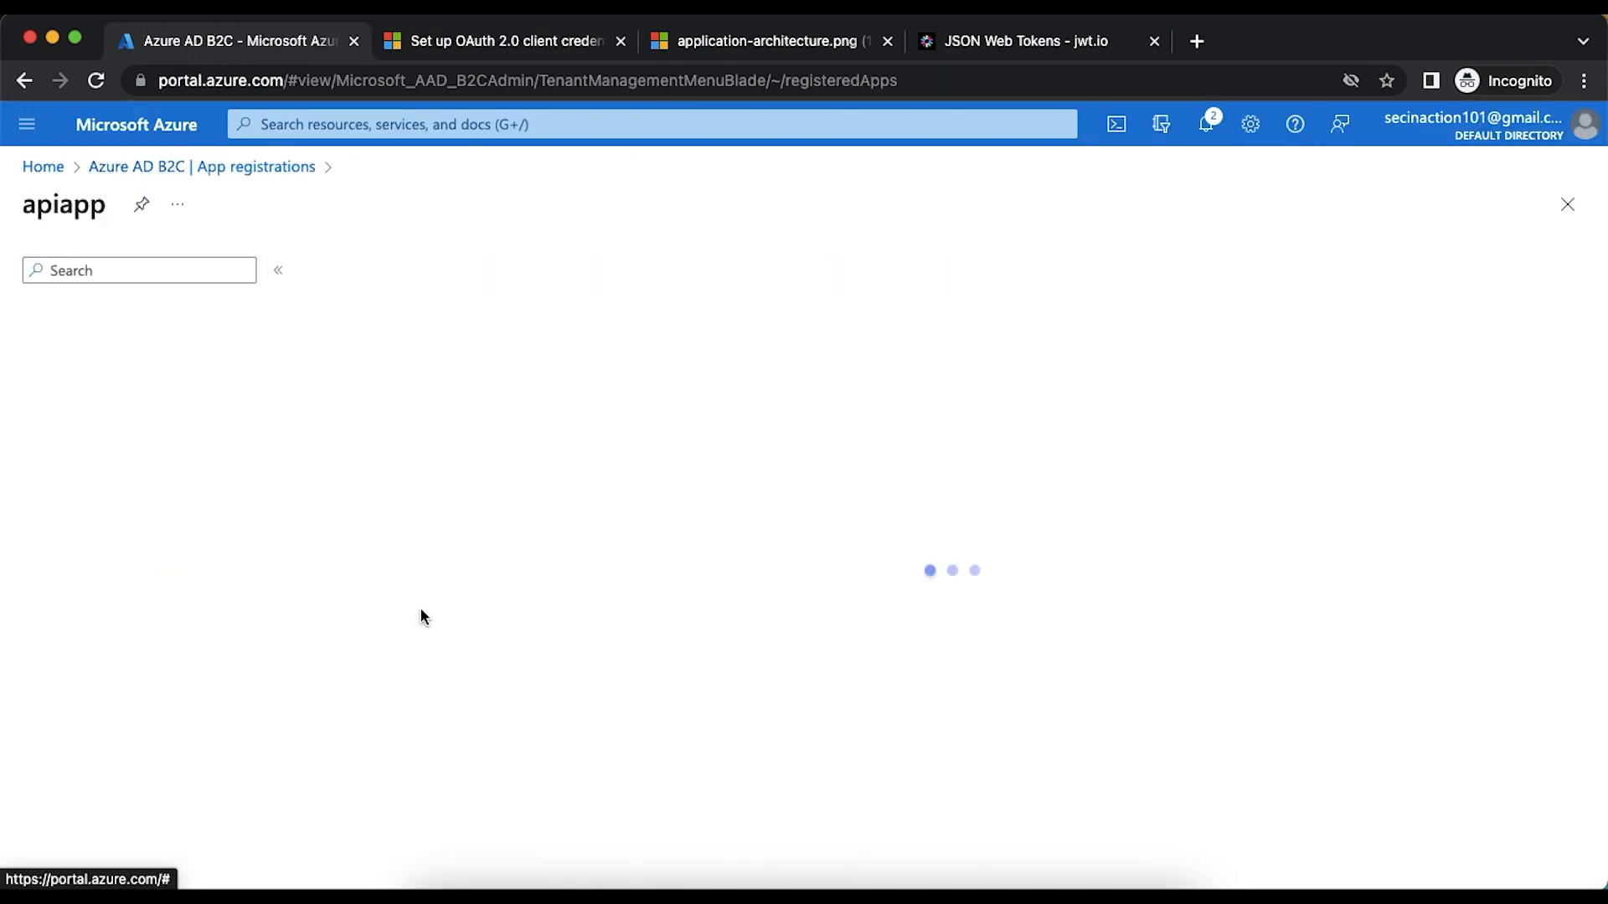
left_click(147, 643)
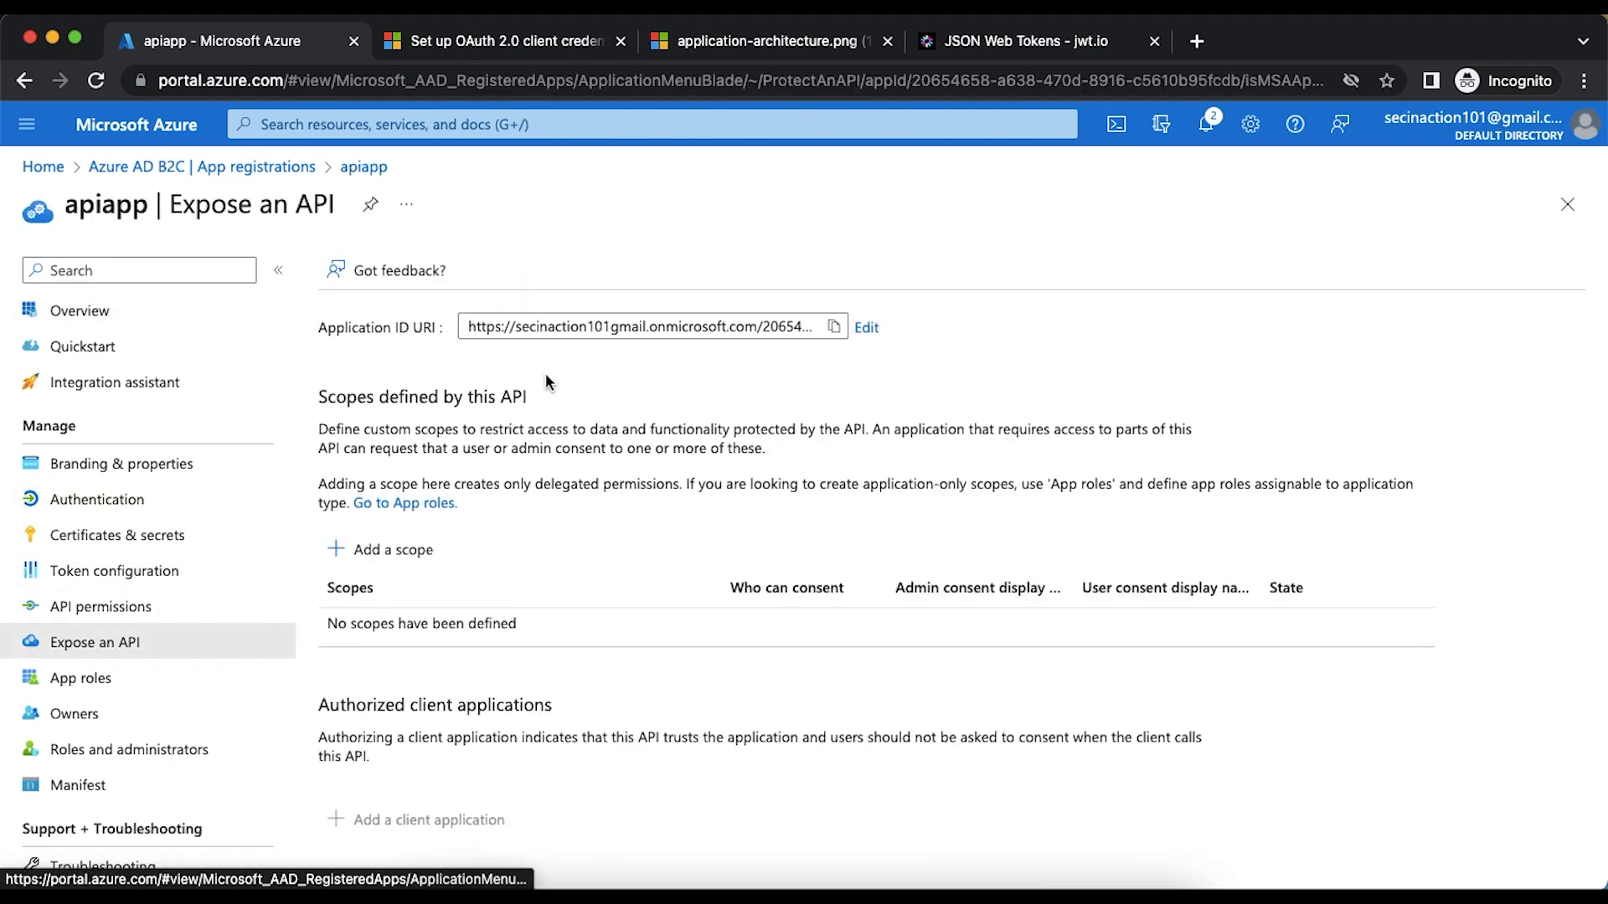
left_click_drag(484, 325, 702, 325)
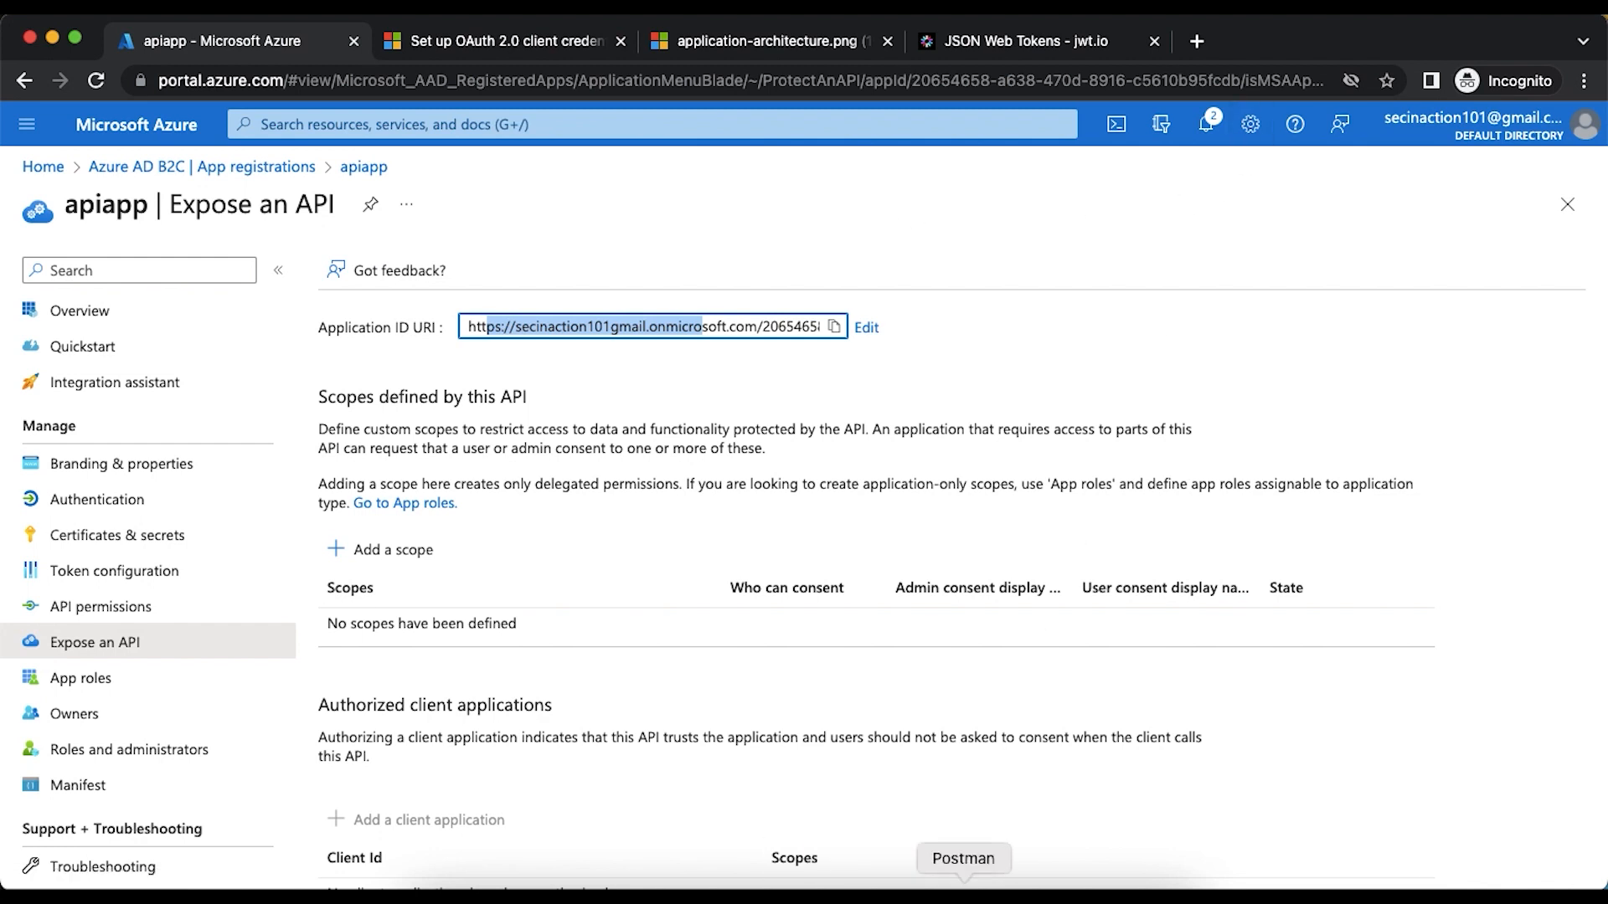
- Switch to Postman and examine the tenant name and the B2X_1_testsso policy in the token request URL
left_click(963, 889)
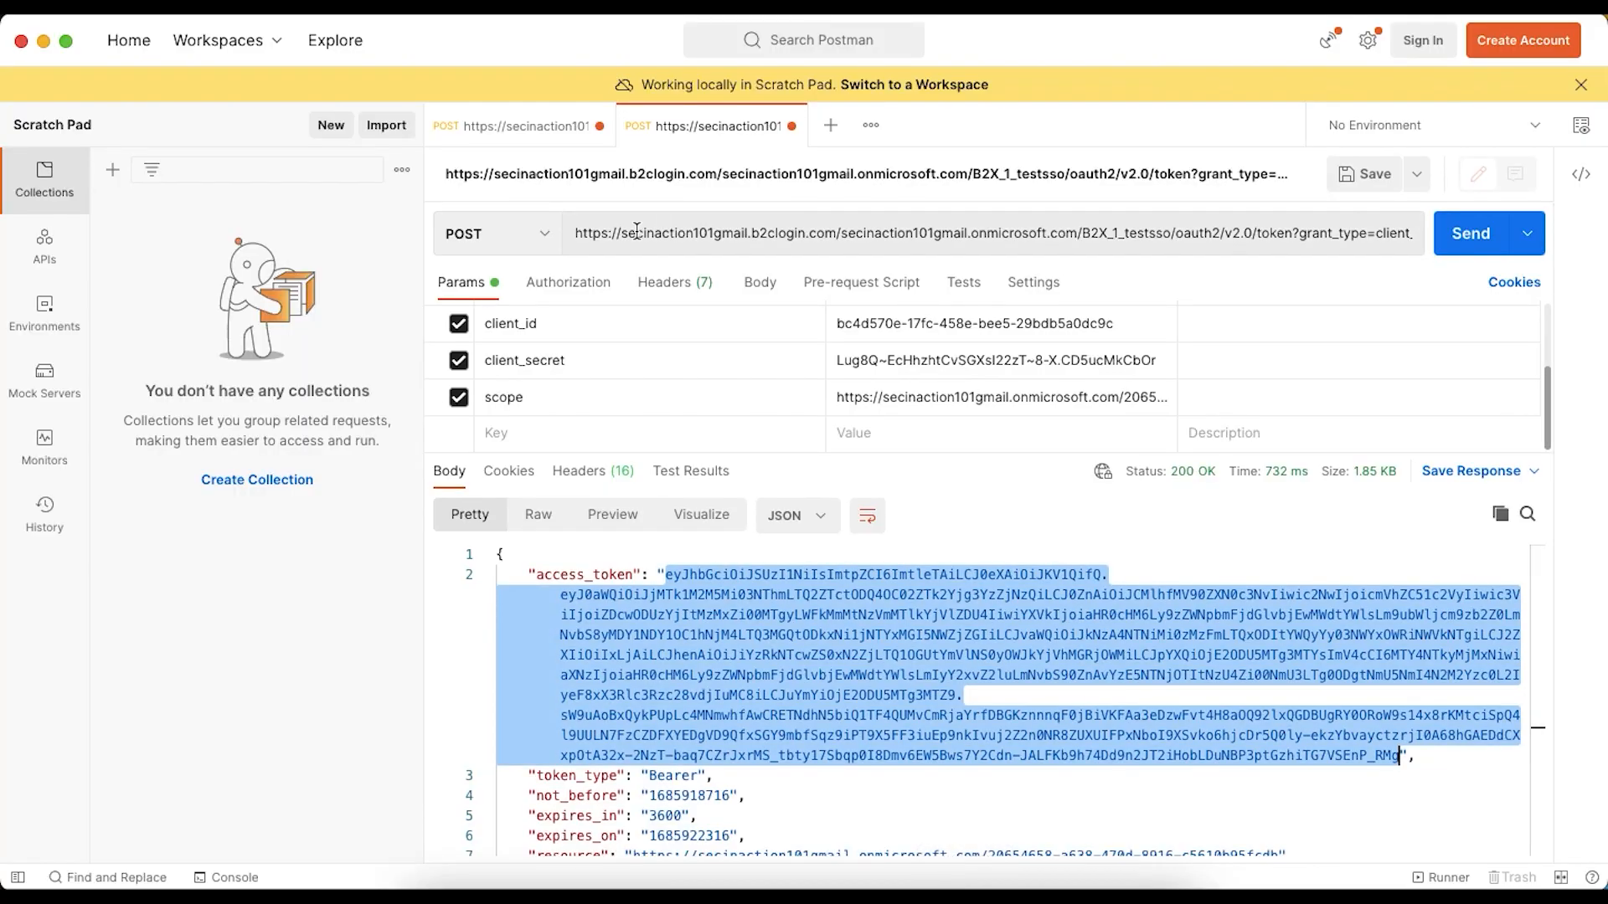
left_click(626, 232)
left_click_drag(621, 232, 769, 231)
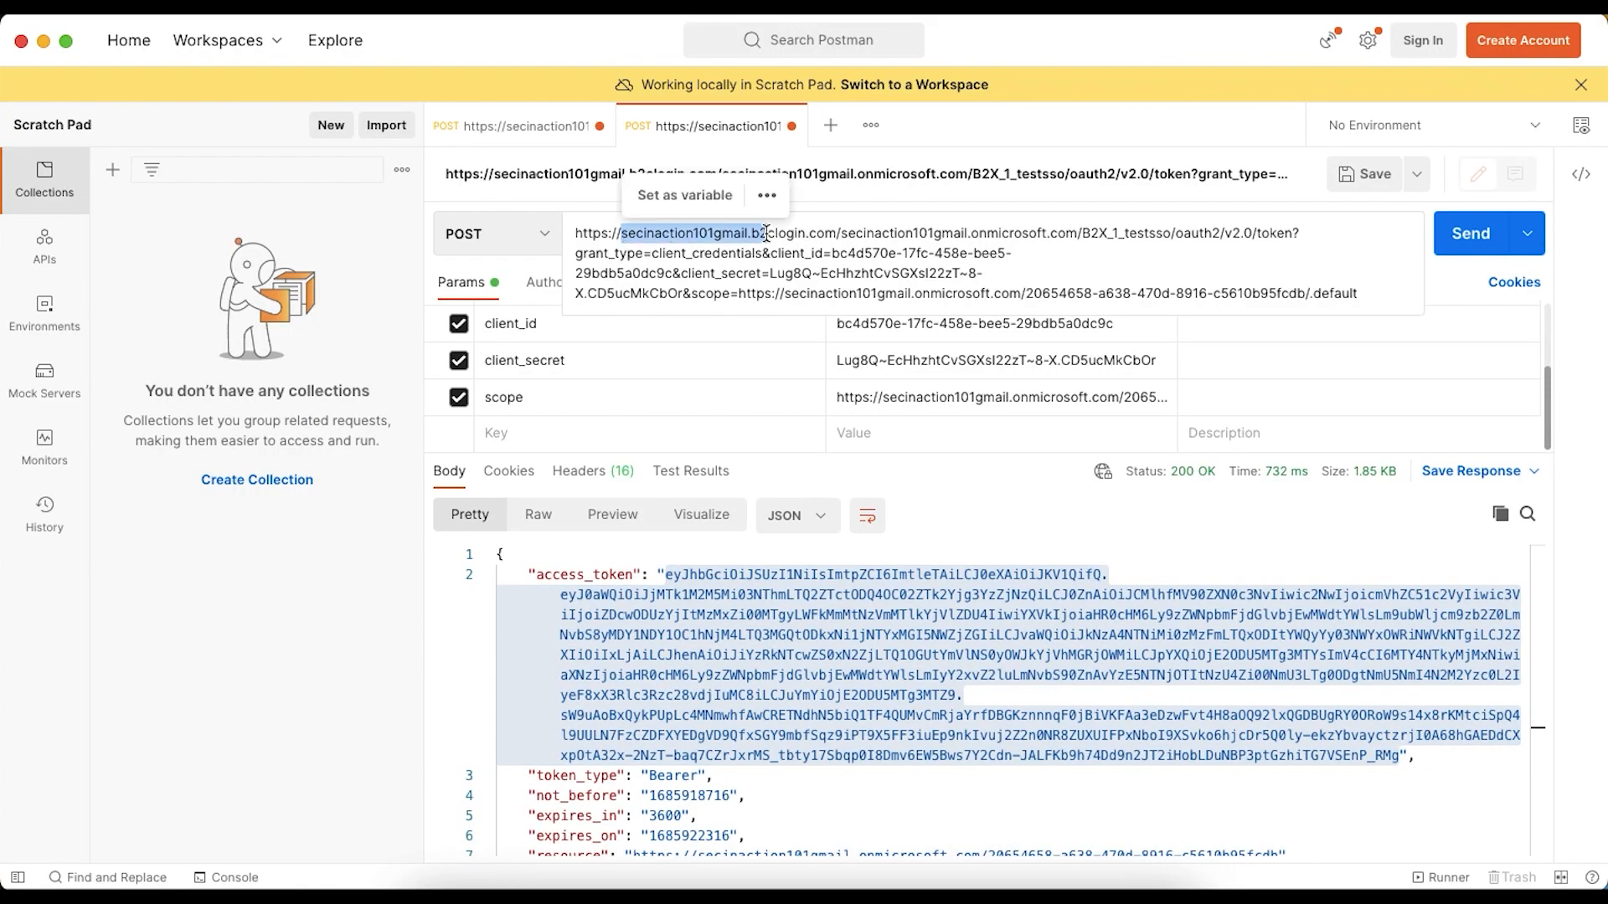
left_click(737, 232)
double_click(738, 232)
double_click(1166, 237)
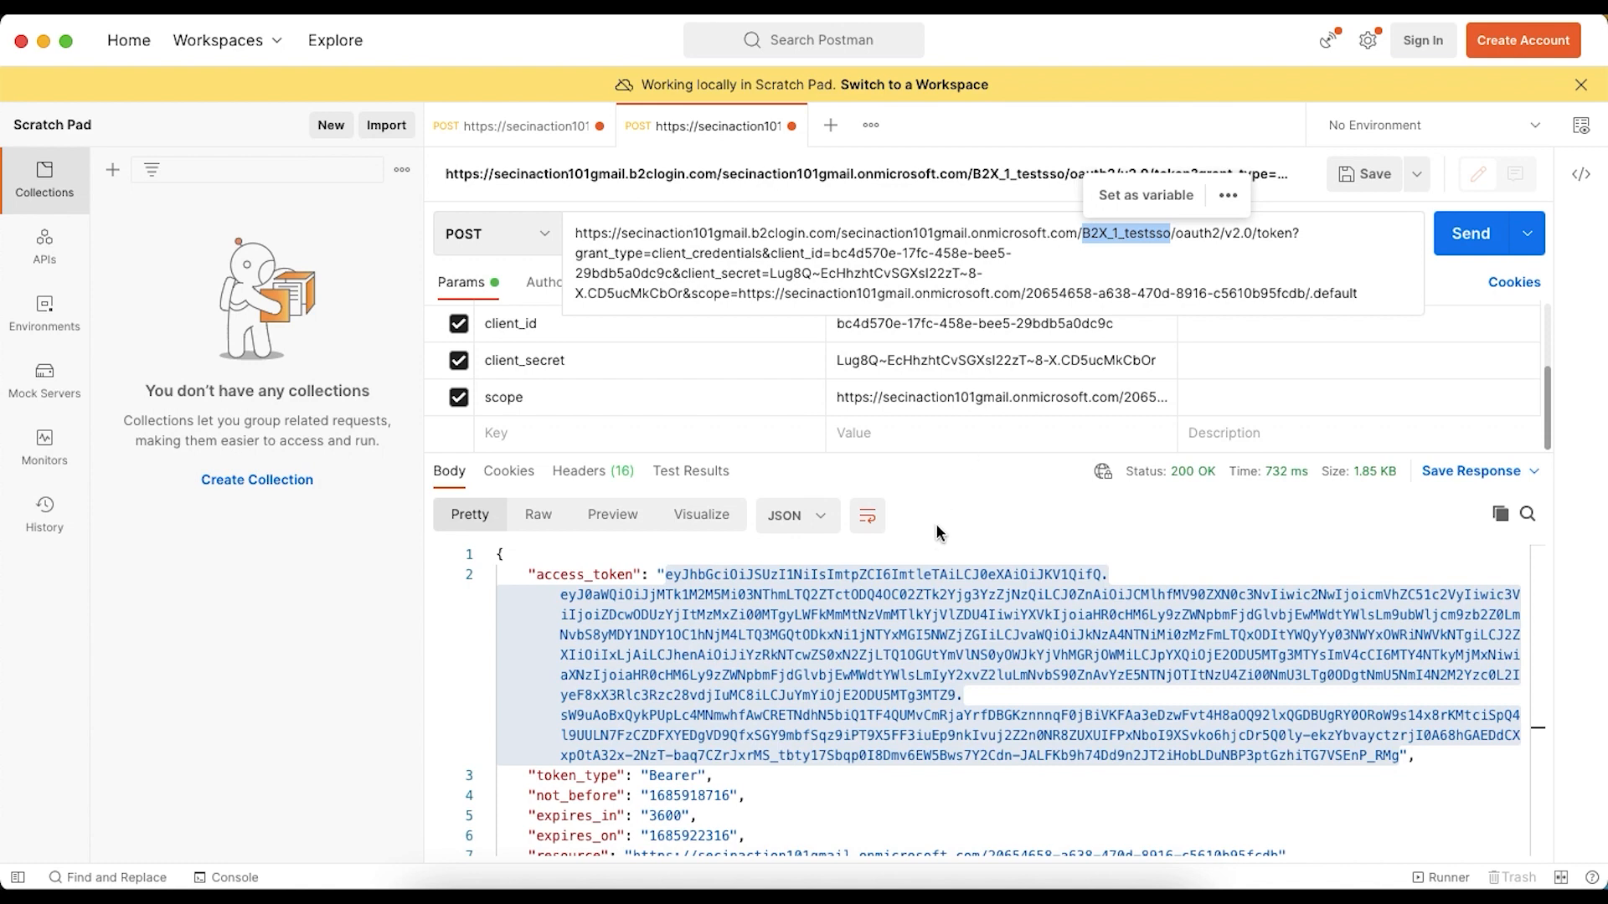
left_click(925, 596)
double_click(924, 596)
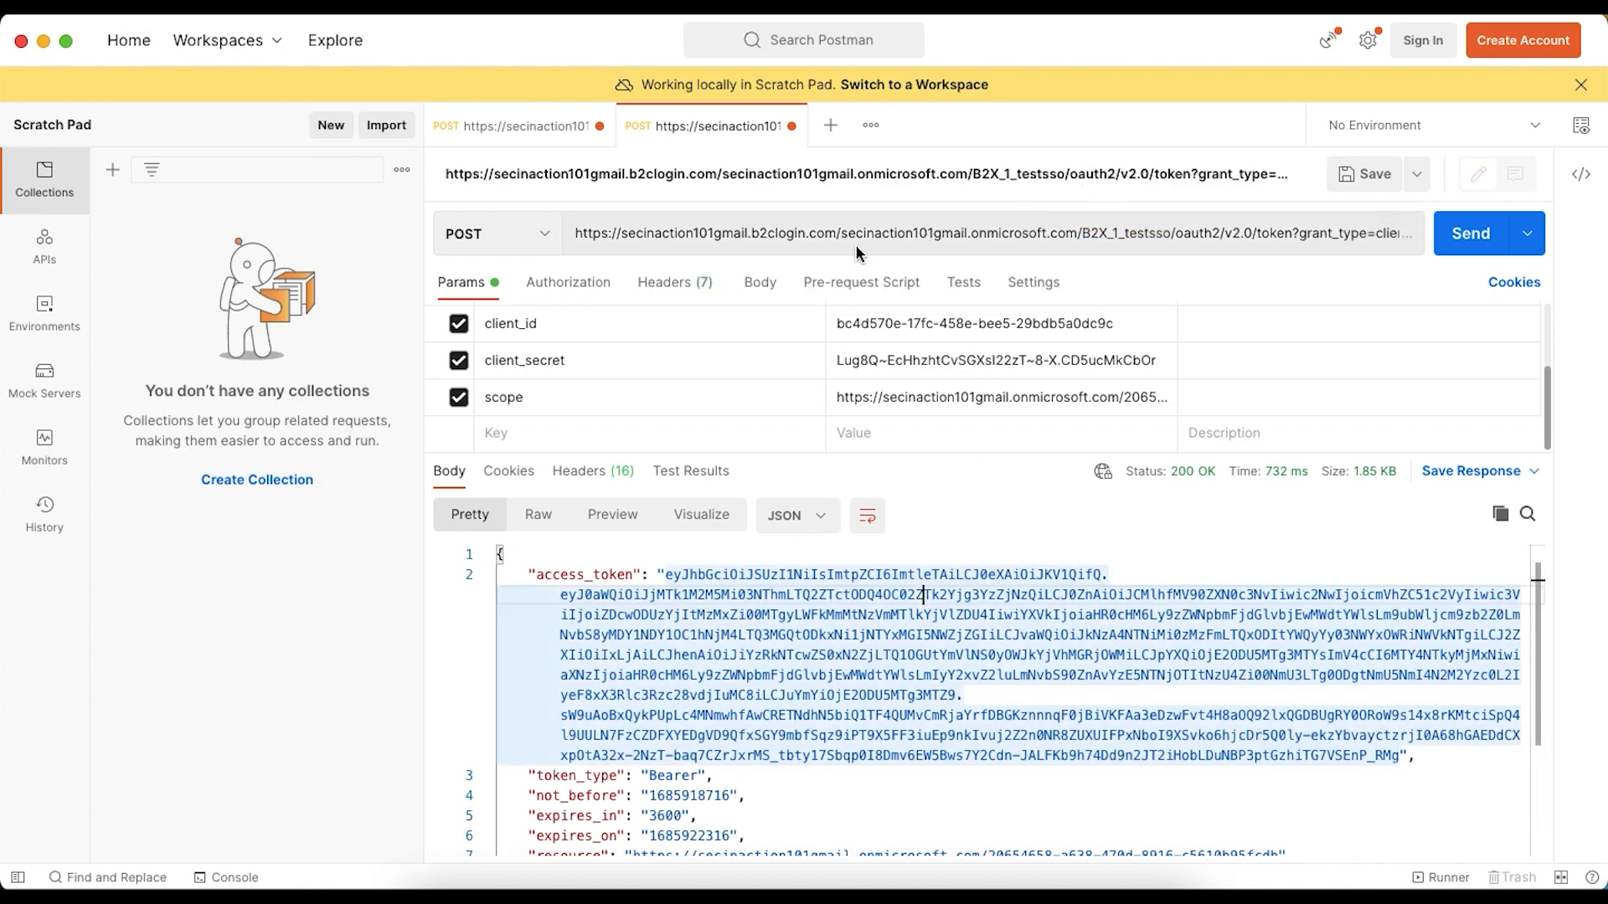
- Try sending the token request with "gmail" misspelled as "gmil" in the b2clogin.com host name, and examine the response
left_click(738, 233)
left_click(742, 233)
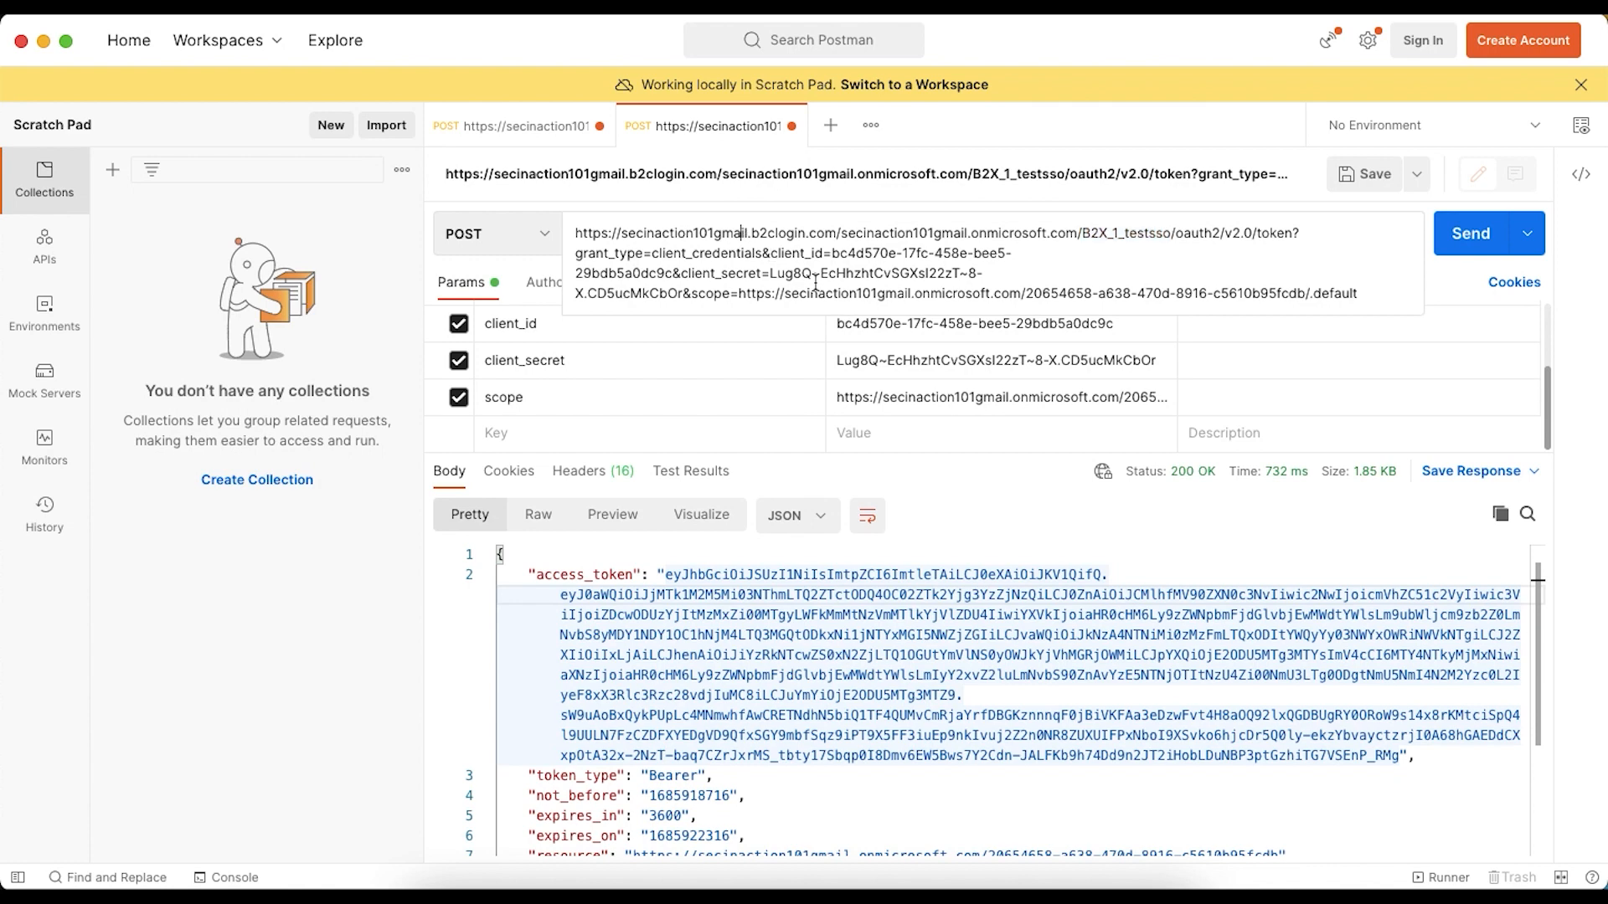
key("BackSpace")
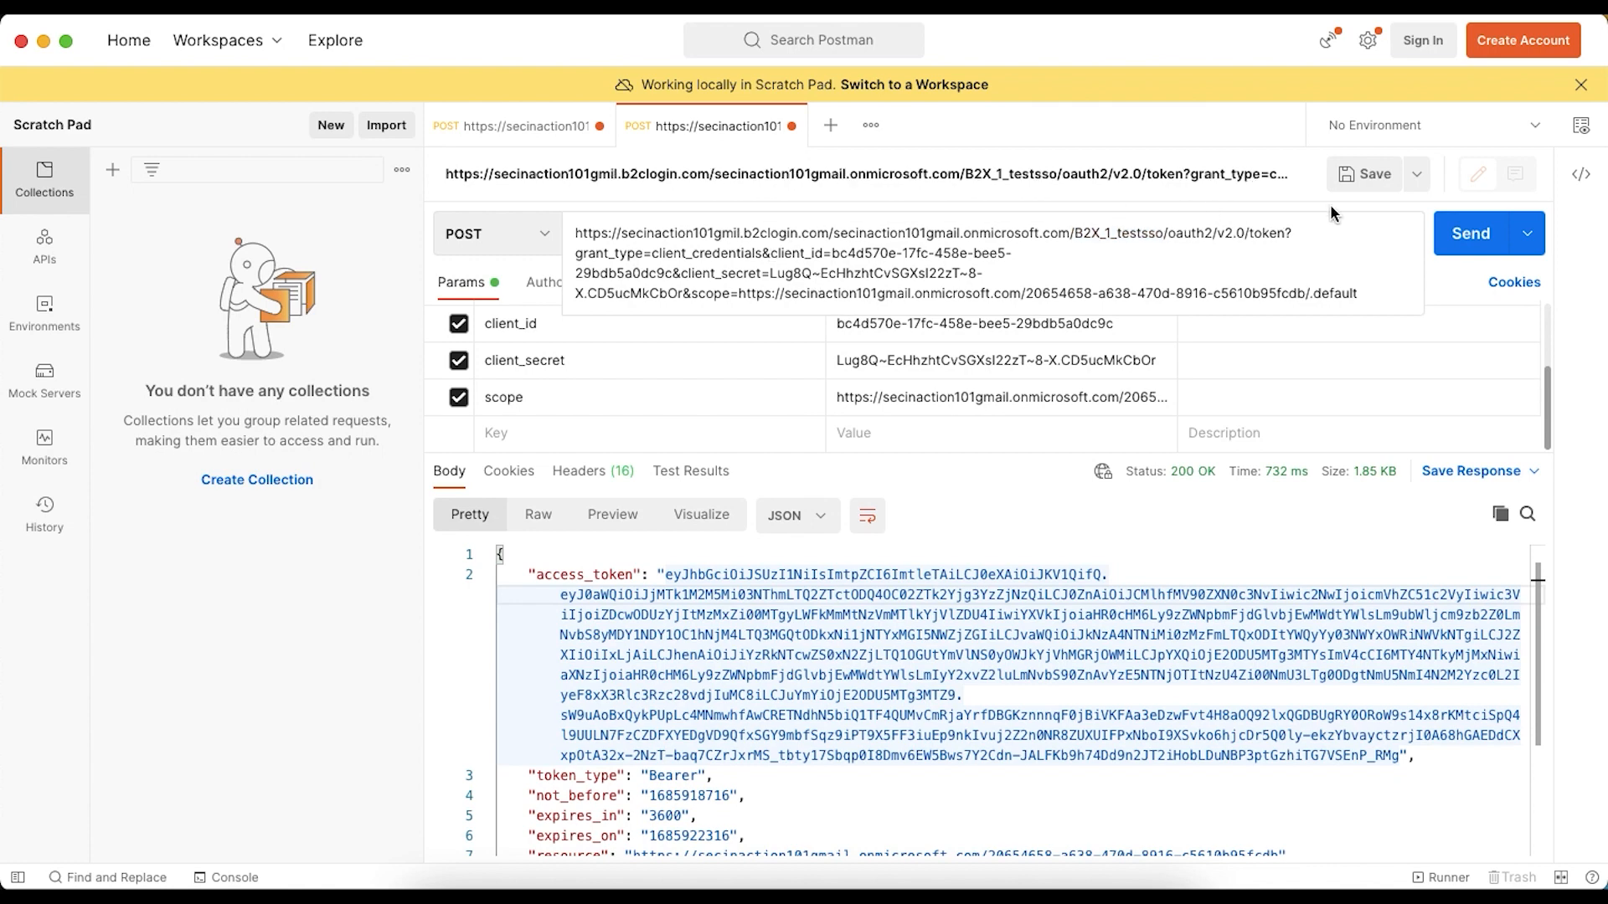
left_click(1472, 234)
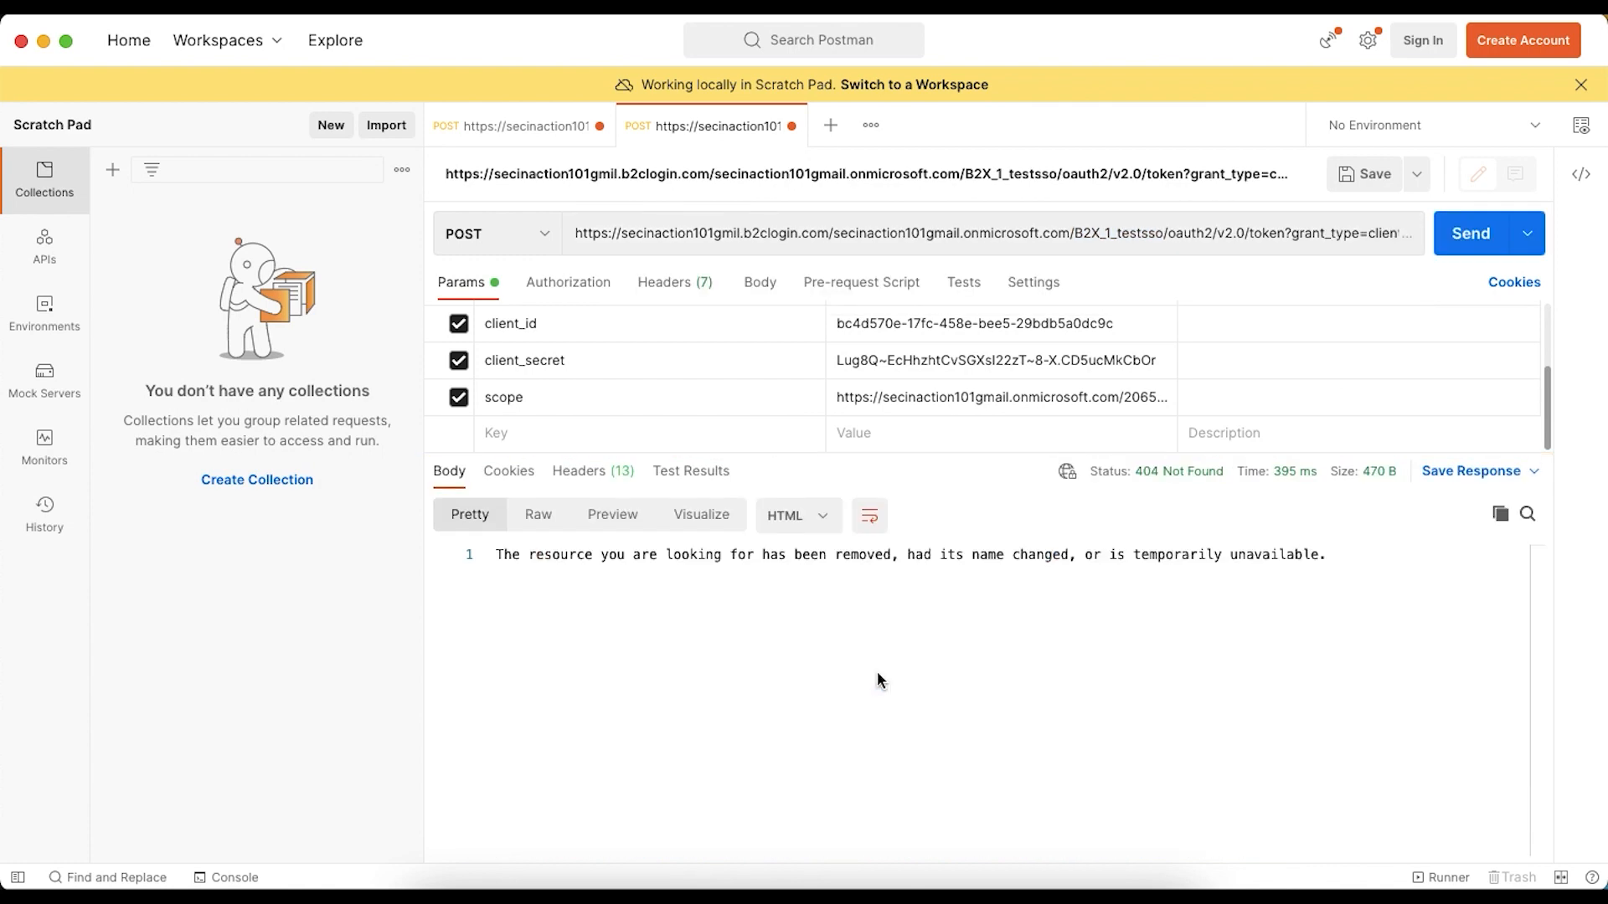
left_click_drag(584, 550, 746, 575)
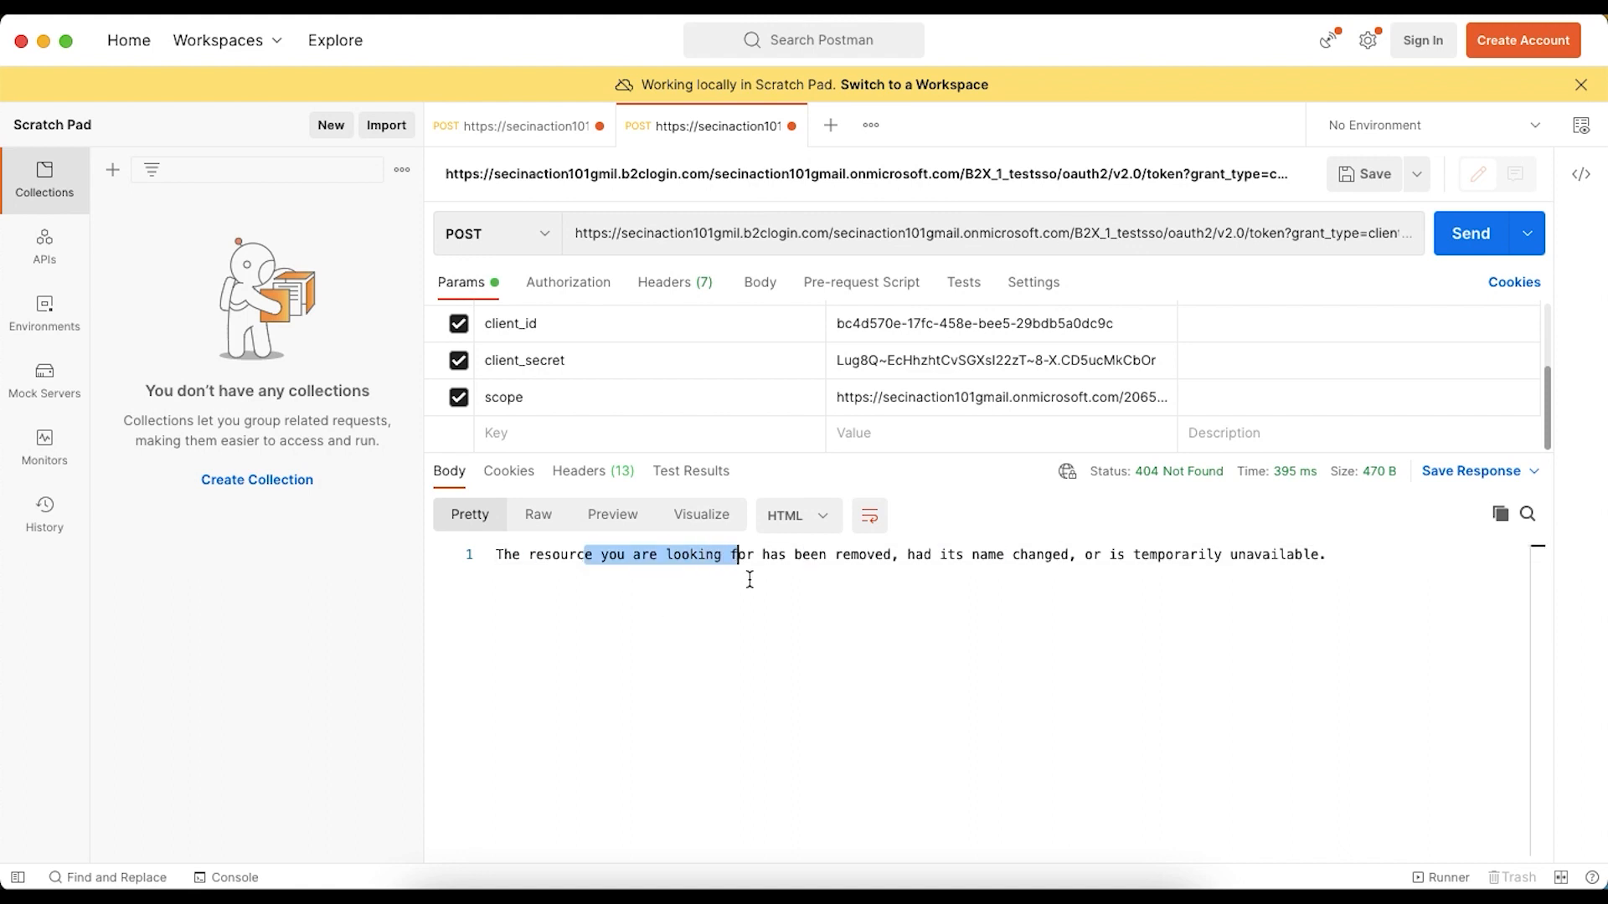
left_click(749, 578)
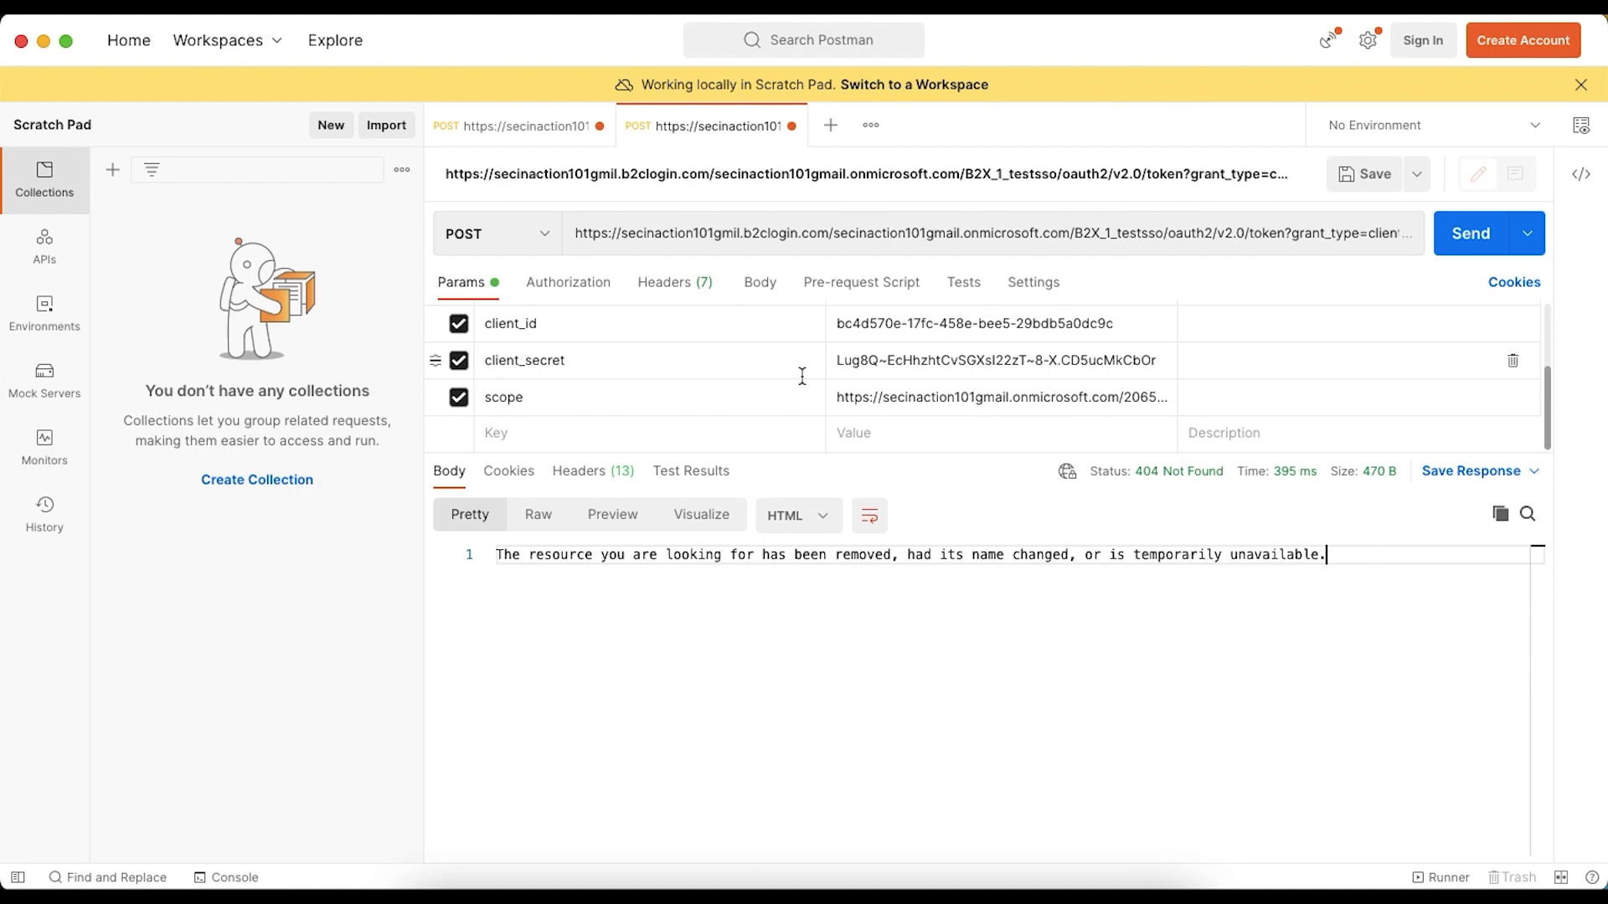
- Correct "gmil" to "gmail" in the b2clogin.com host name and resend the token request
left_click(733, 237)
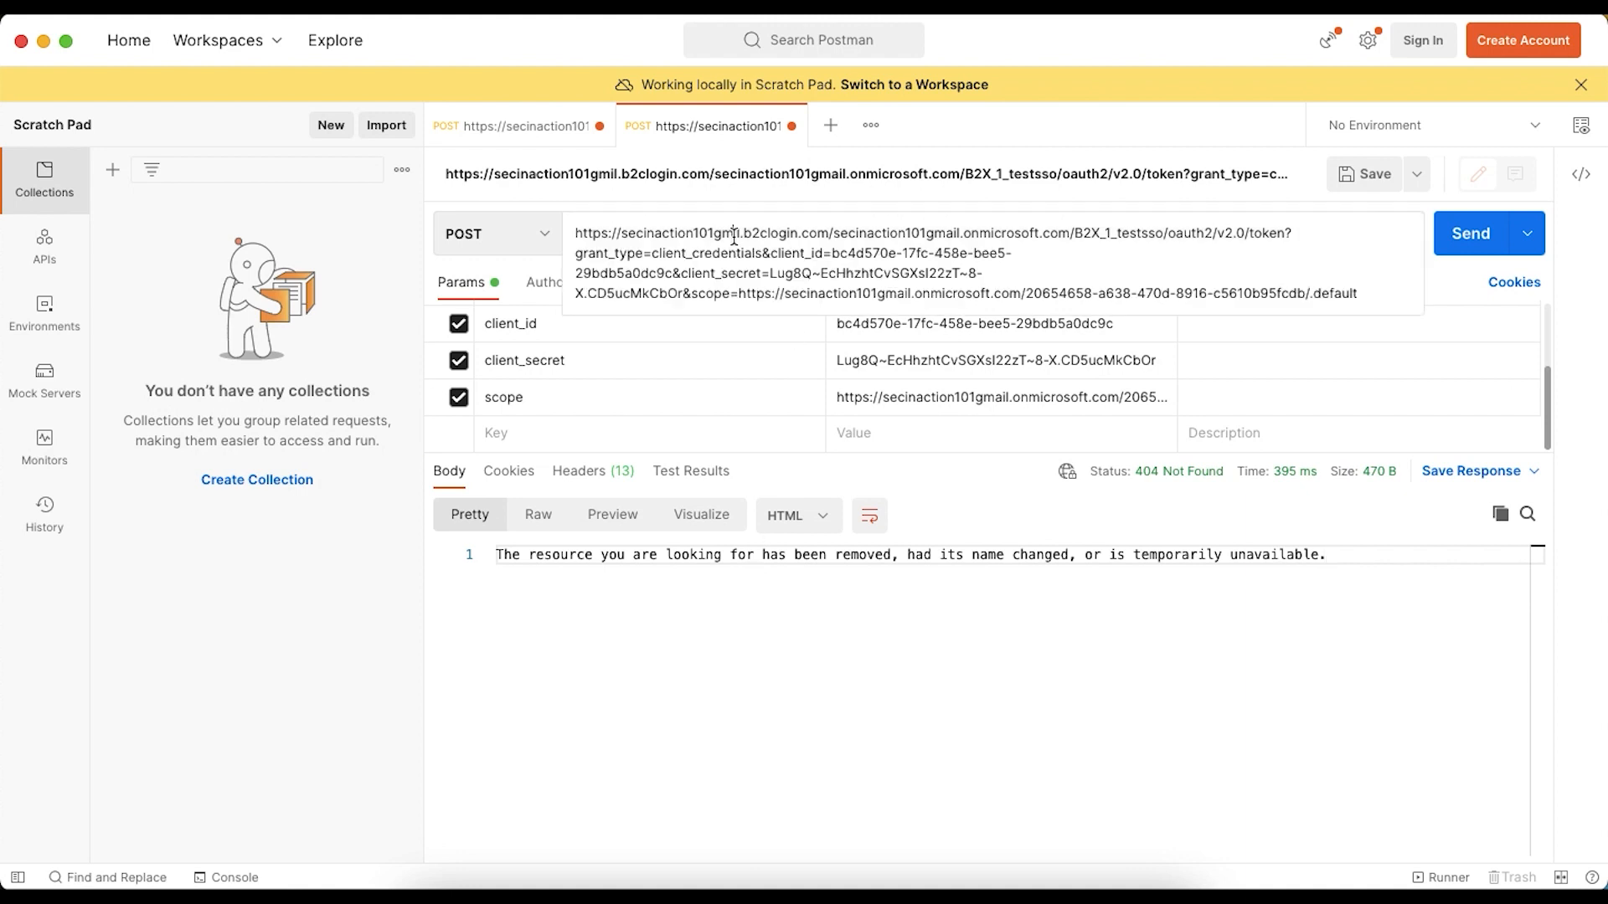
type("a")
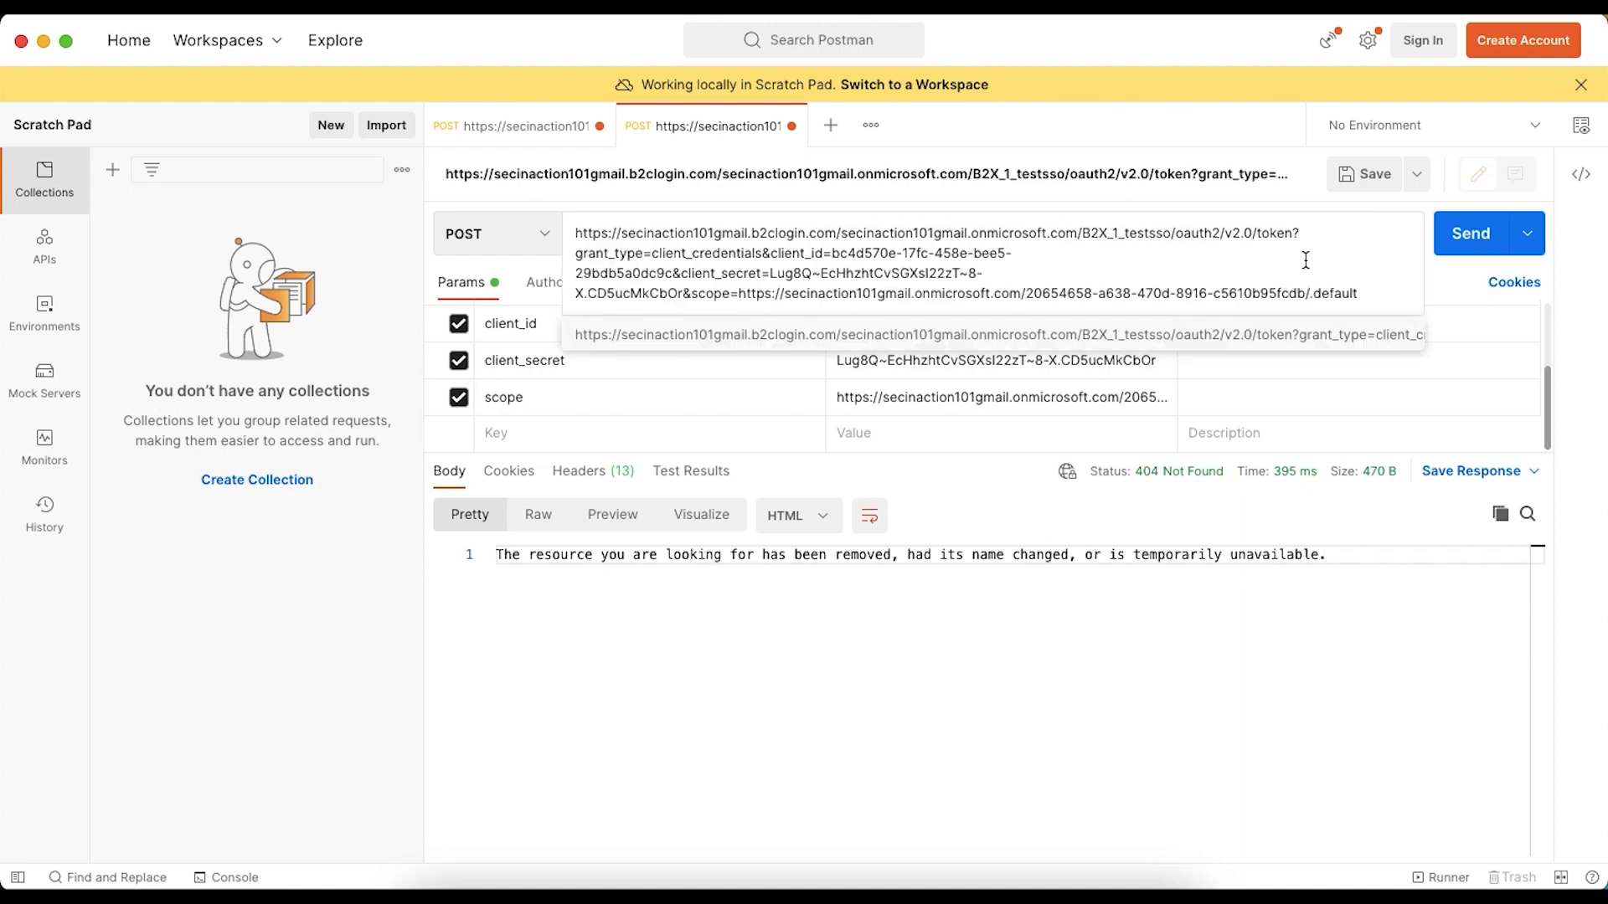
left_click(1457, 245)
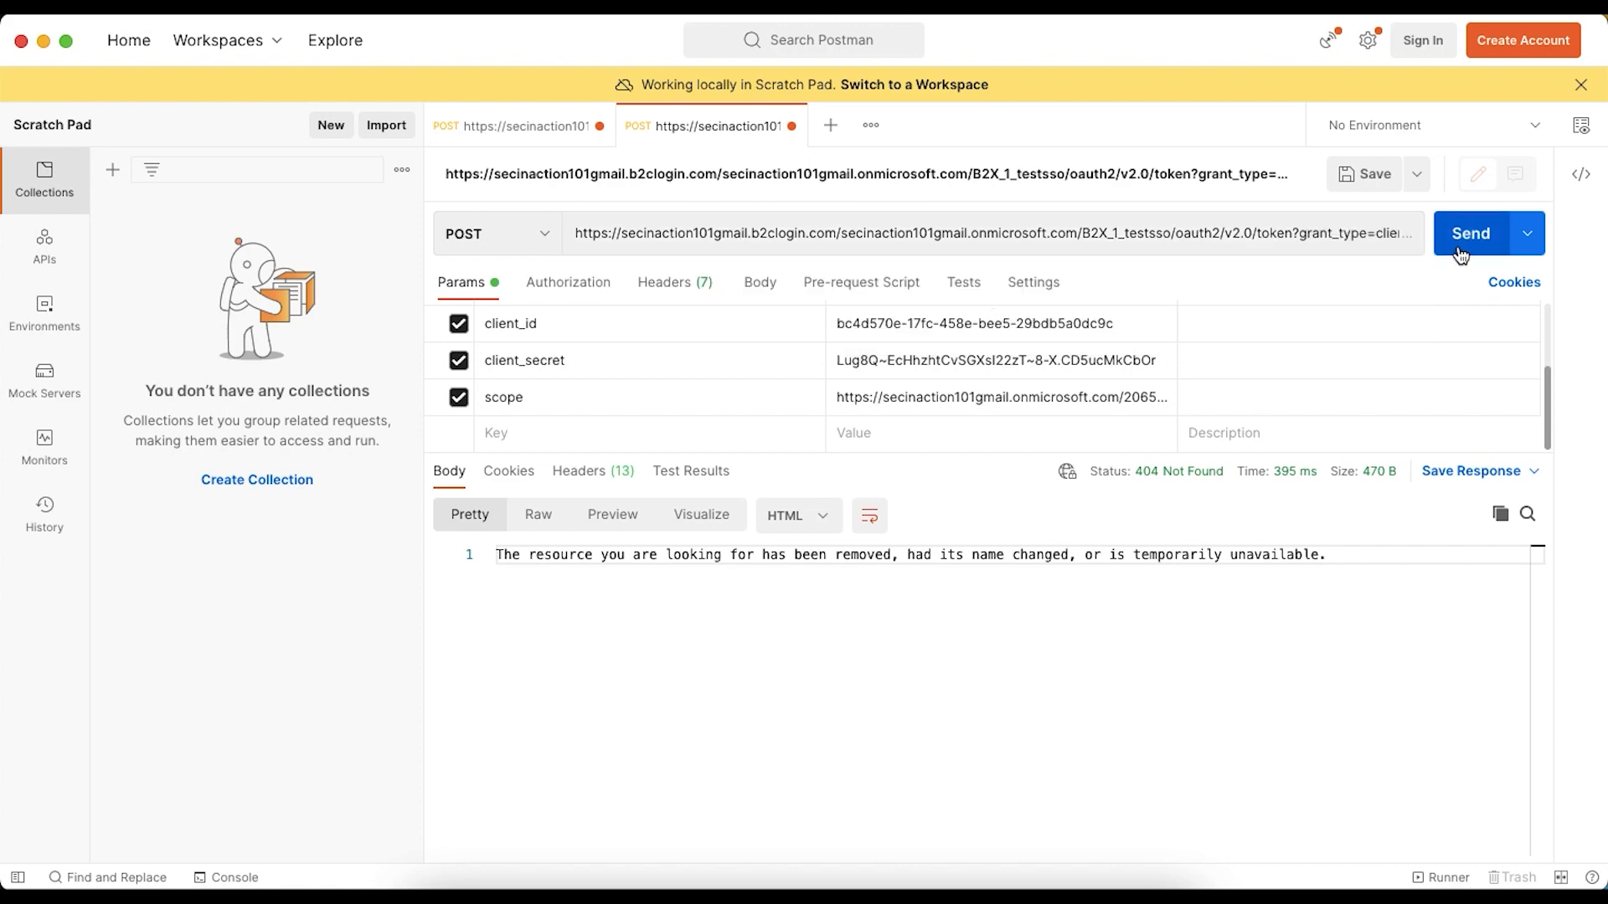